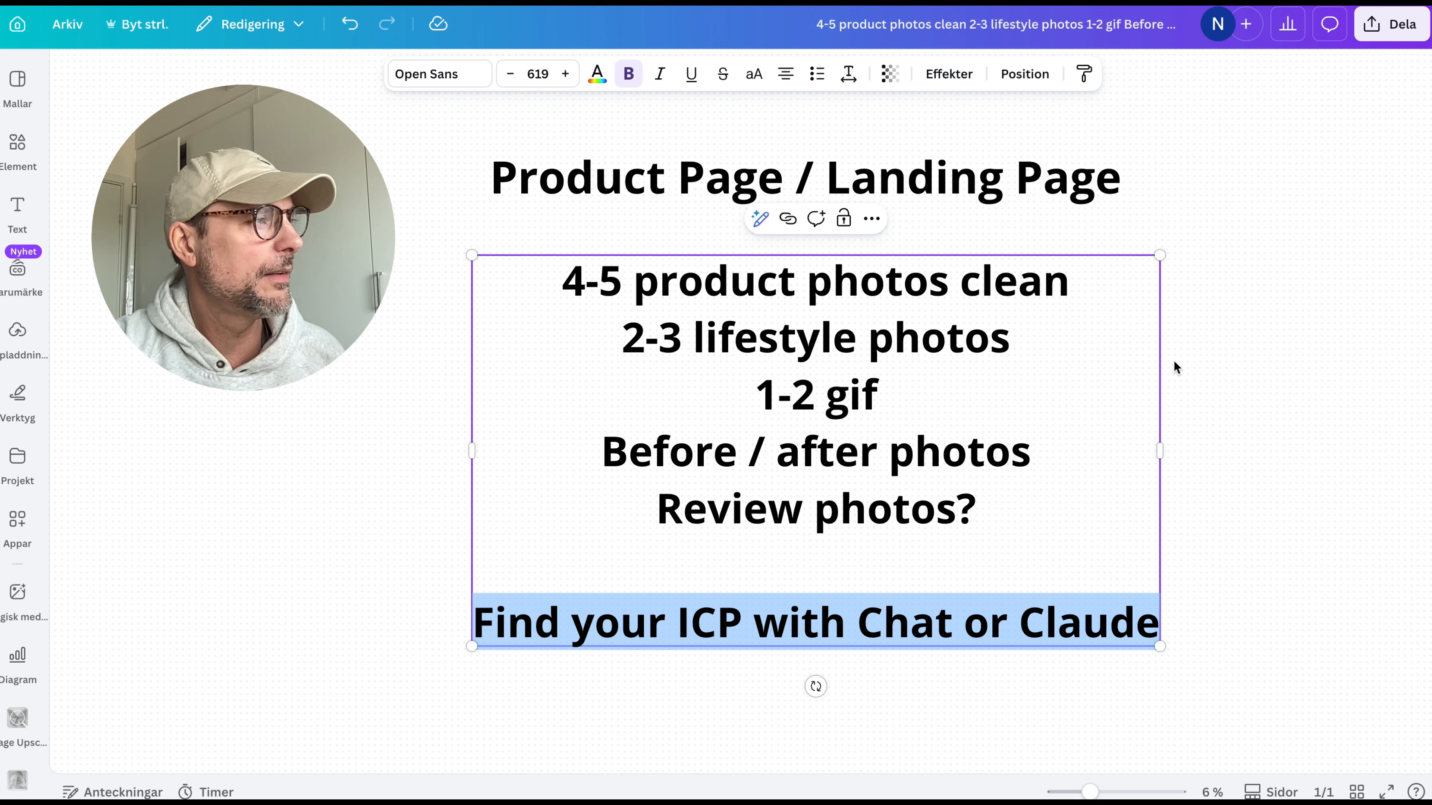
# Step: Go through the product page checklist line by line, from clean product photos to finding the ICP with Chat or Claude
pyautogui.click(1196, 356)
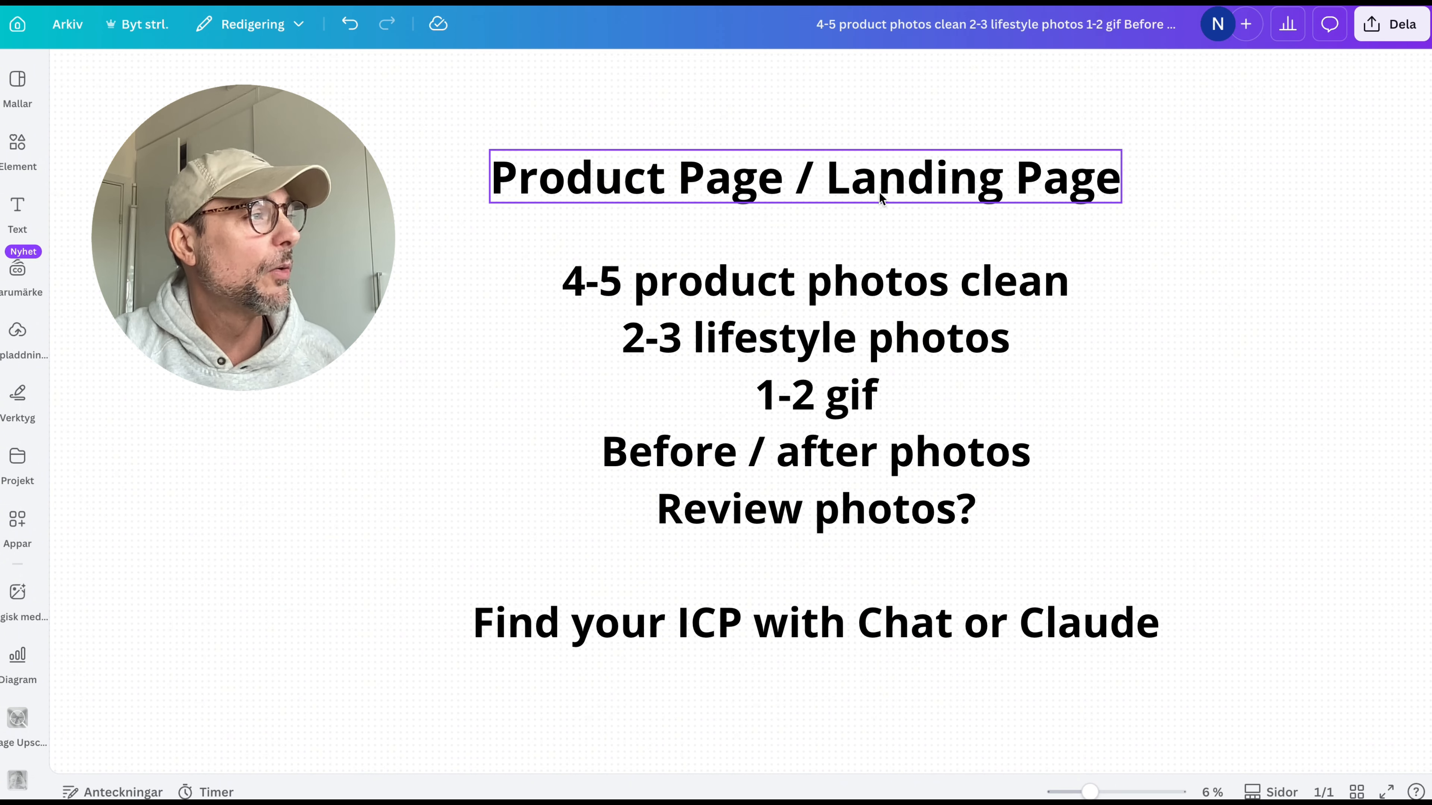
pyautogui.click(851, 283)
pyautogui.tripleClick(851, 282)
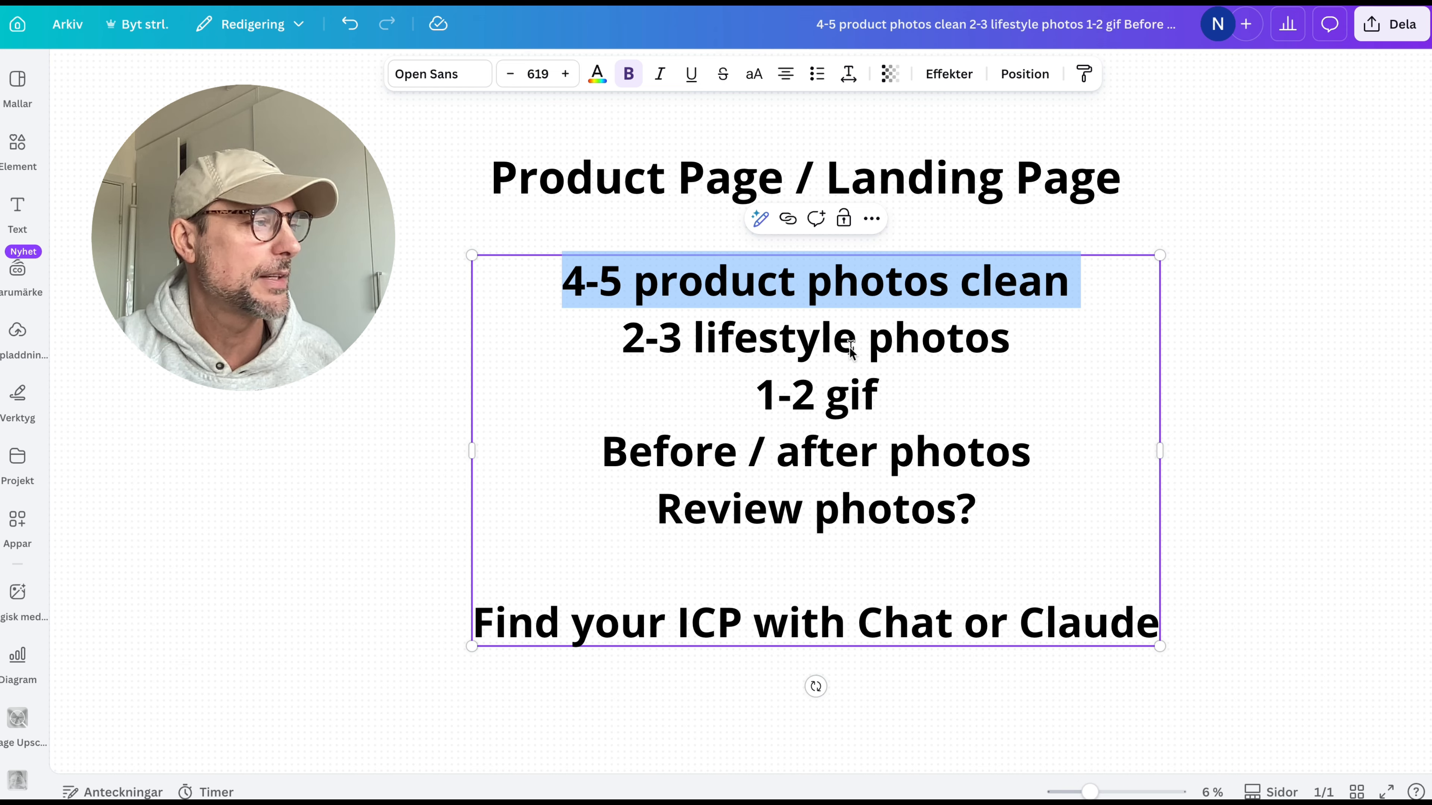
pyautogui.doubleClick(793, 342)
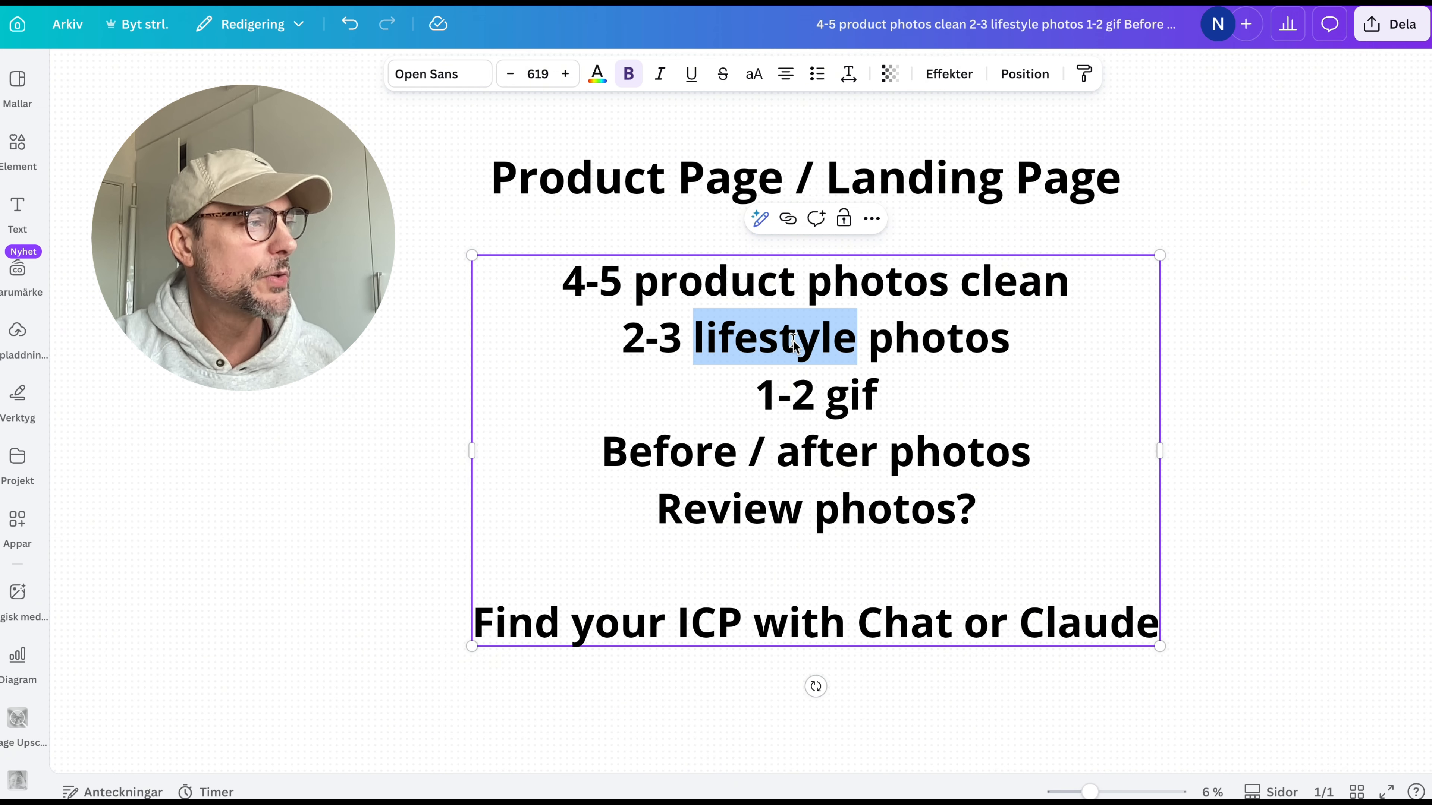
pyautogui.click(826, 402)
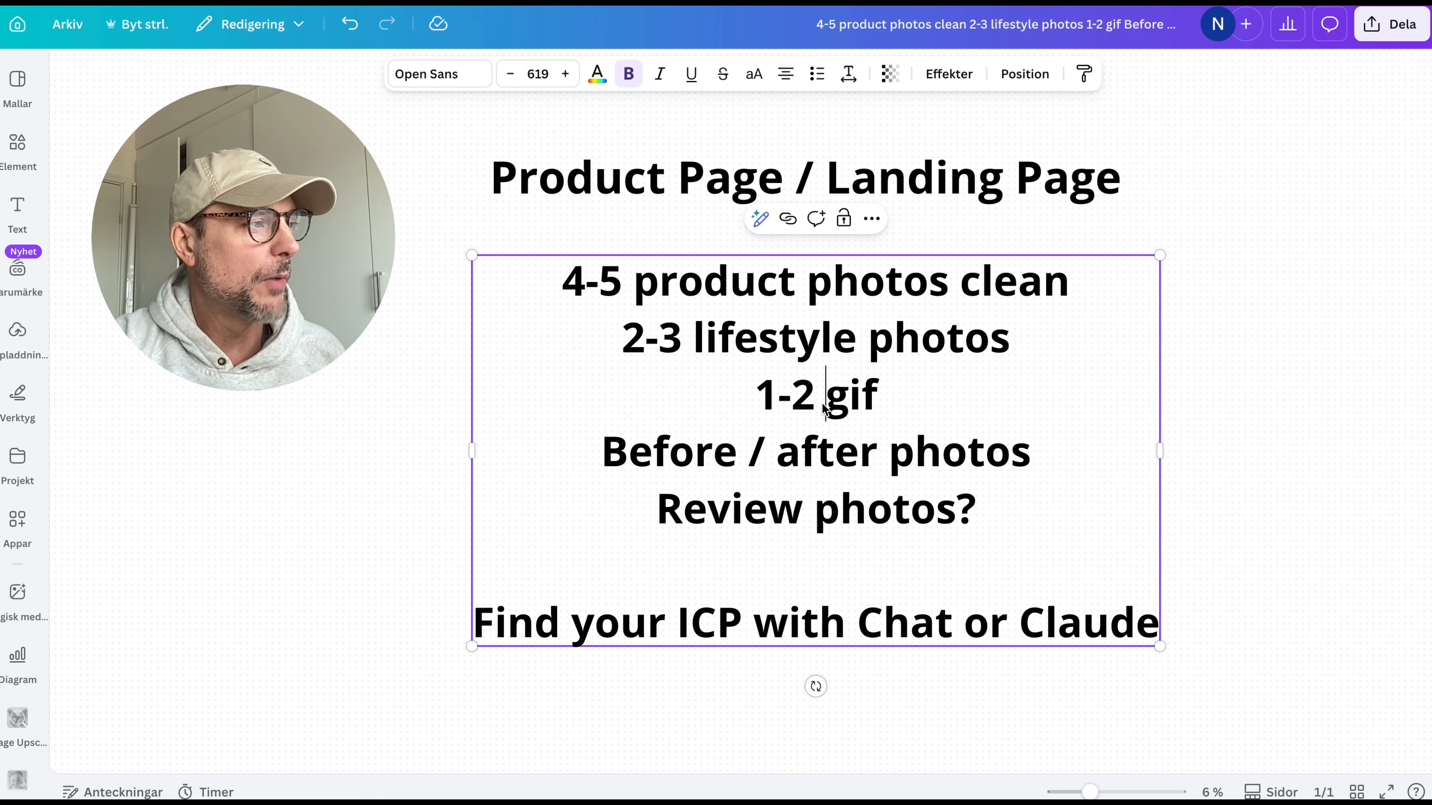
pyautogui.tripleClick(826, 402)
pyautogui.tripleClick(749, 282)
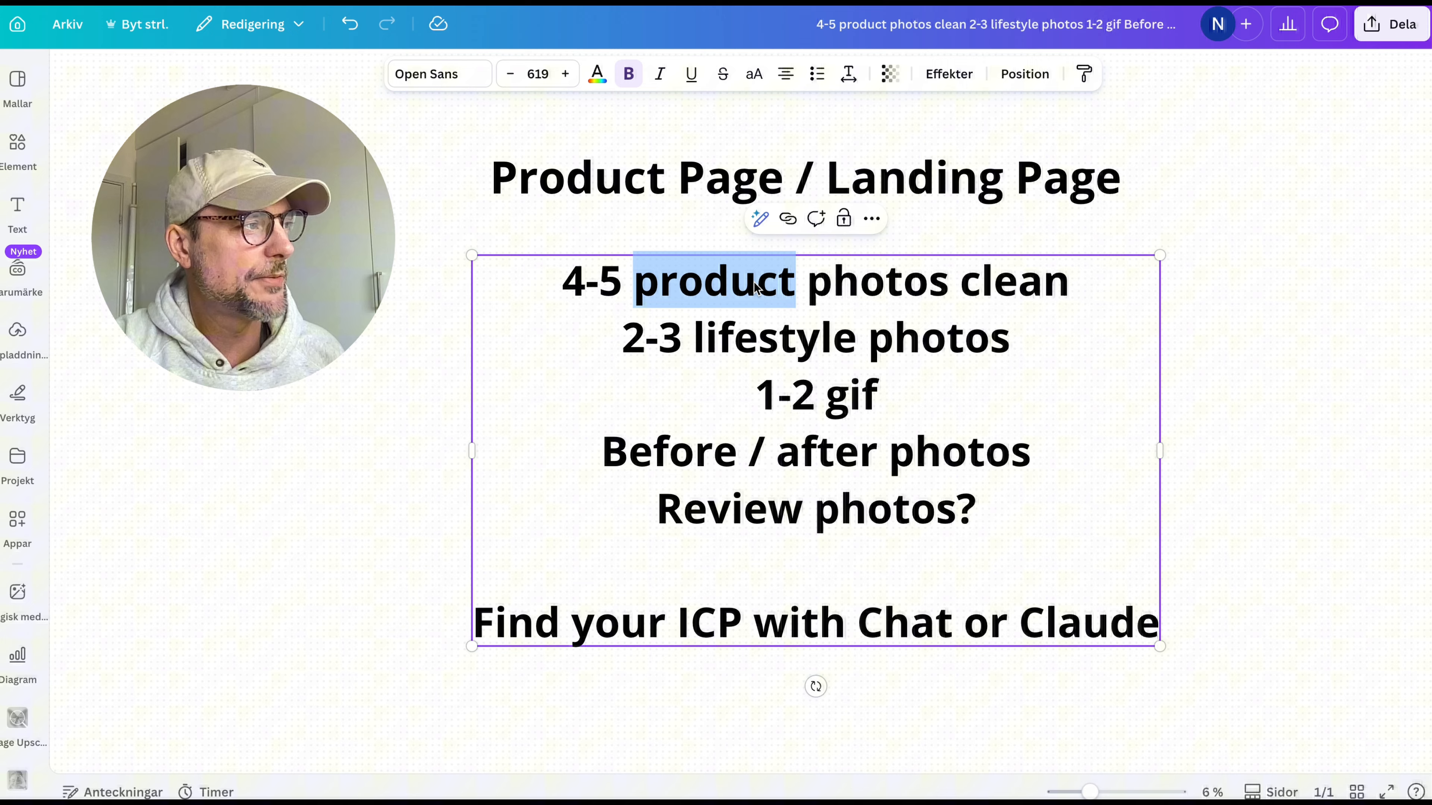
pyautogui.tripleClick(756, 338)
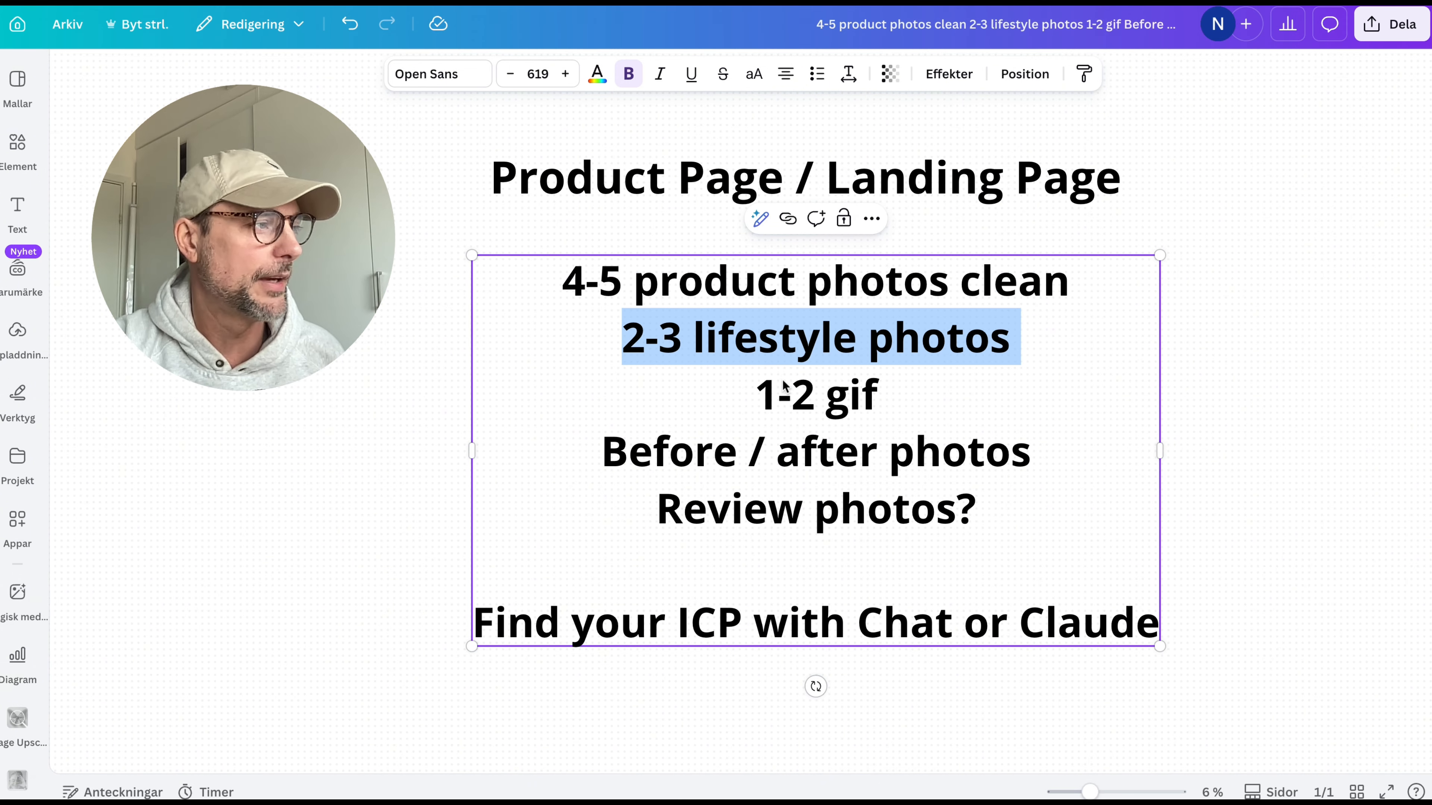
pyautogui.tripleClick(760, 460)
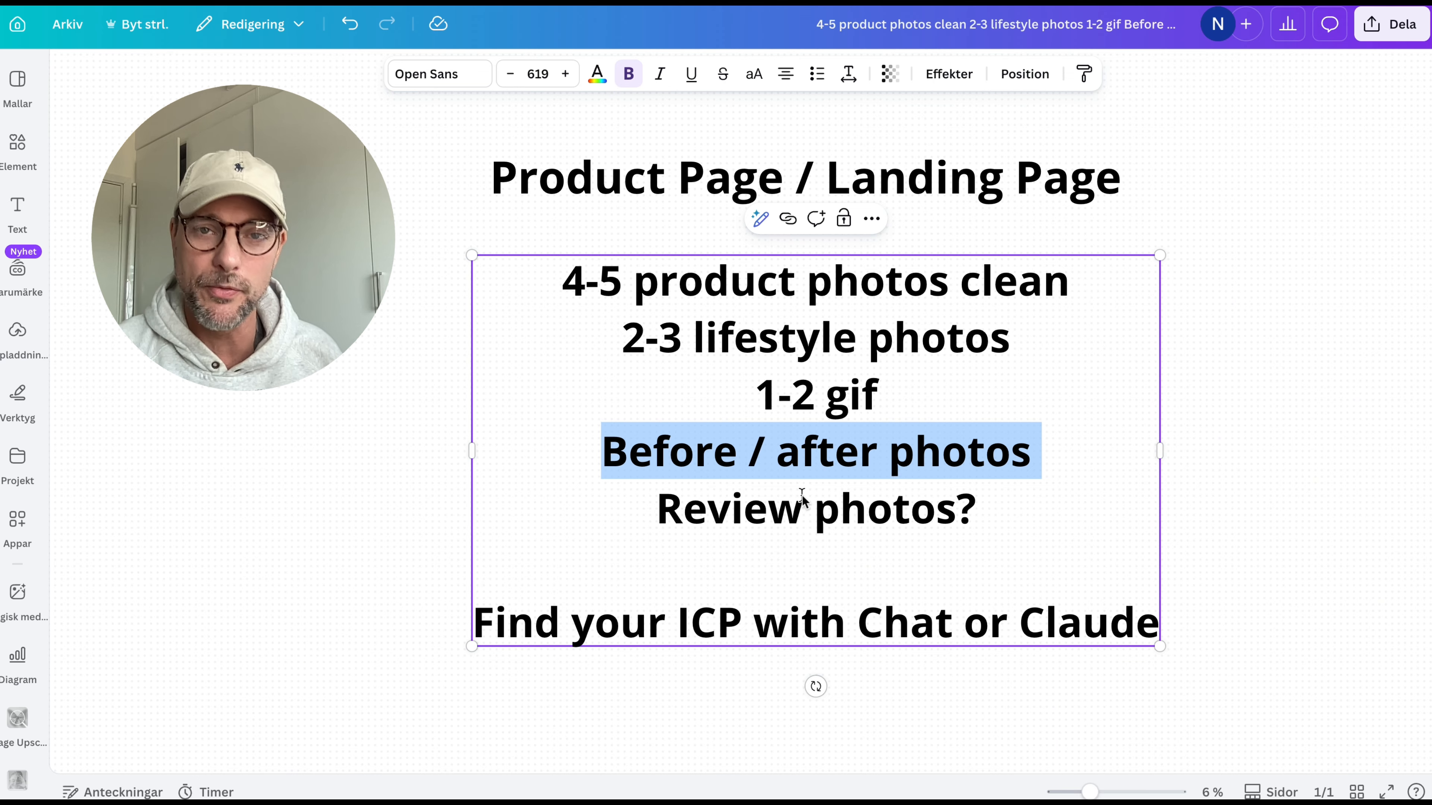
pyautogui.tripleClick(755, 511)
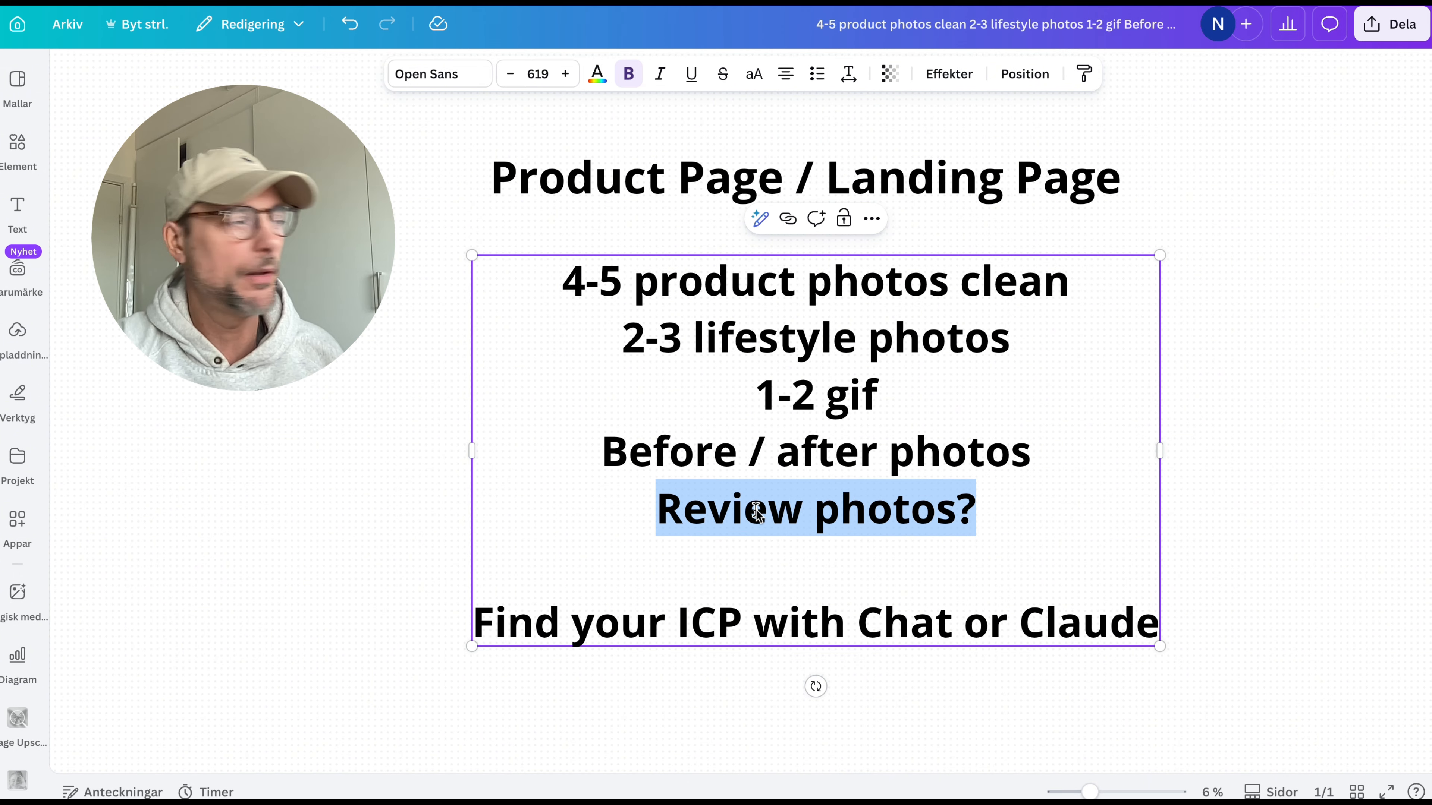
pyautogui.tripleClick(657, 635)
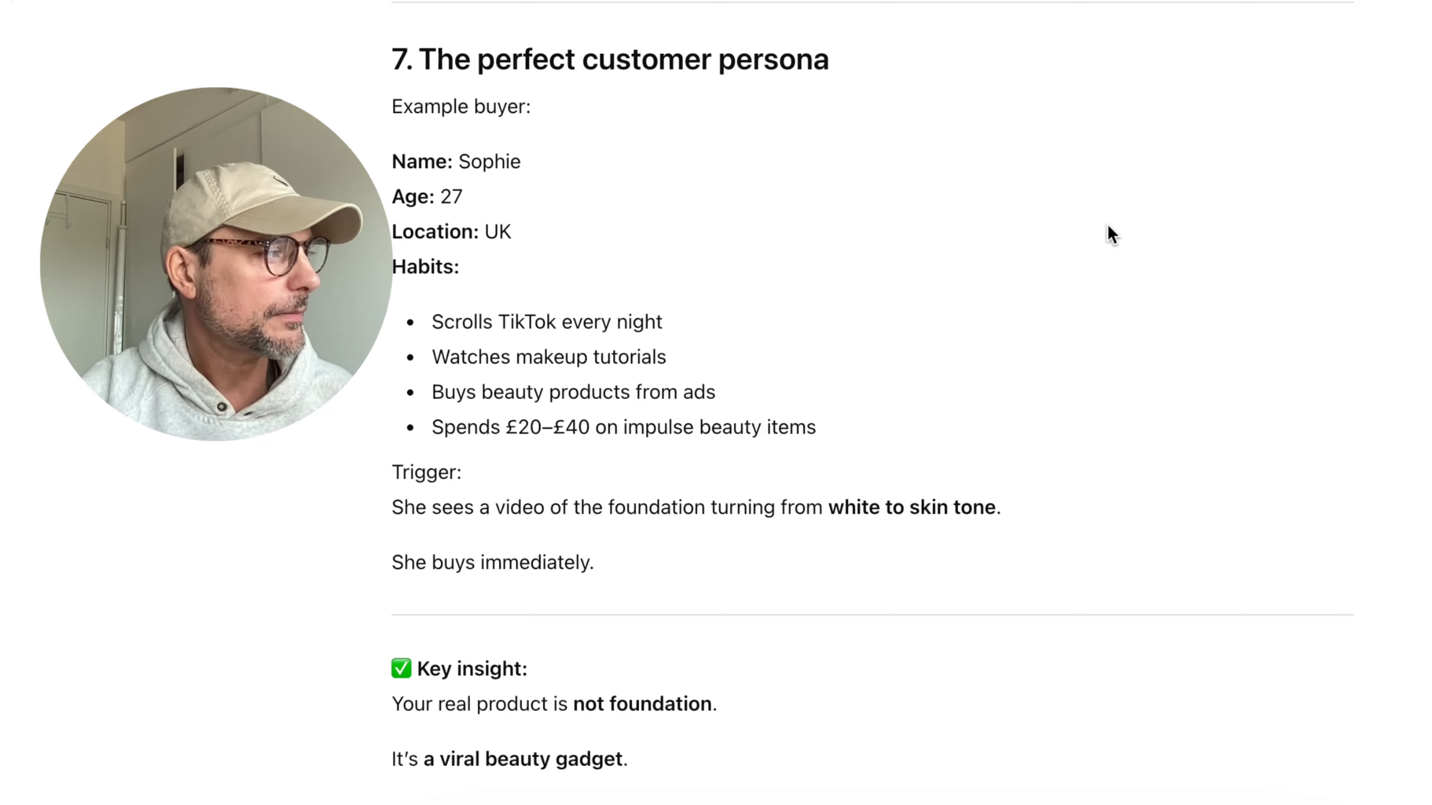
# Step: Examine the AI chat's answers on UK competitors, best selling price, ideal customer and customer persona for the color-changing foundation
pyautogui.scroll(20, 1108, 224)
pyautogui.scroll(15, 1108, 231)
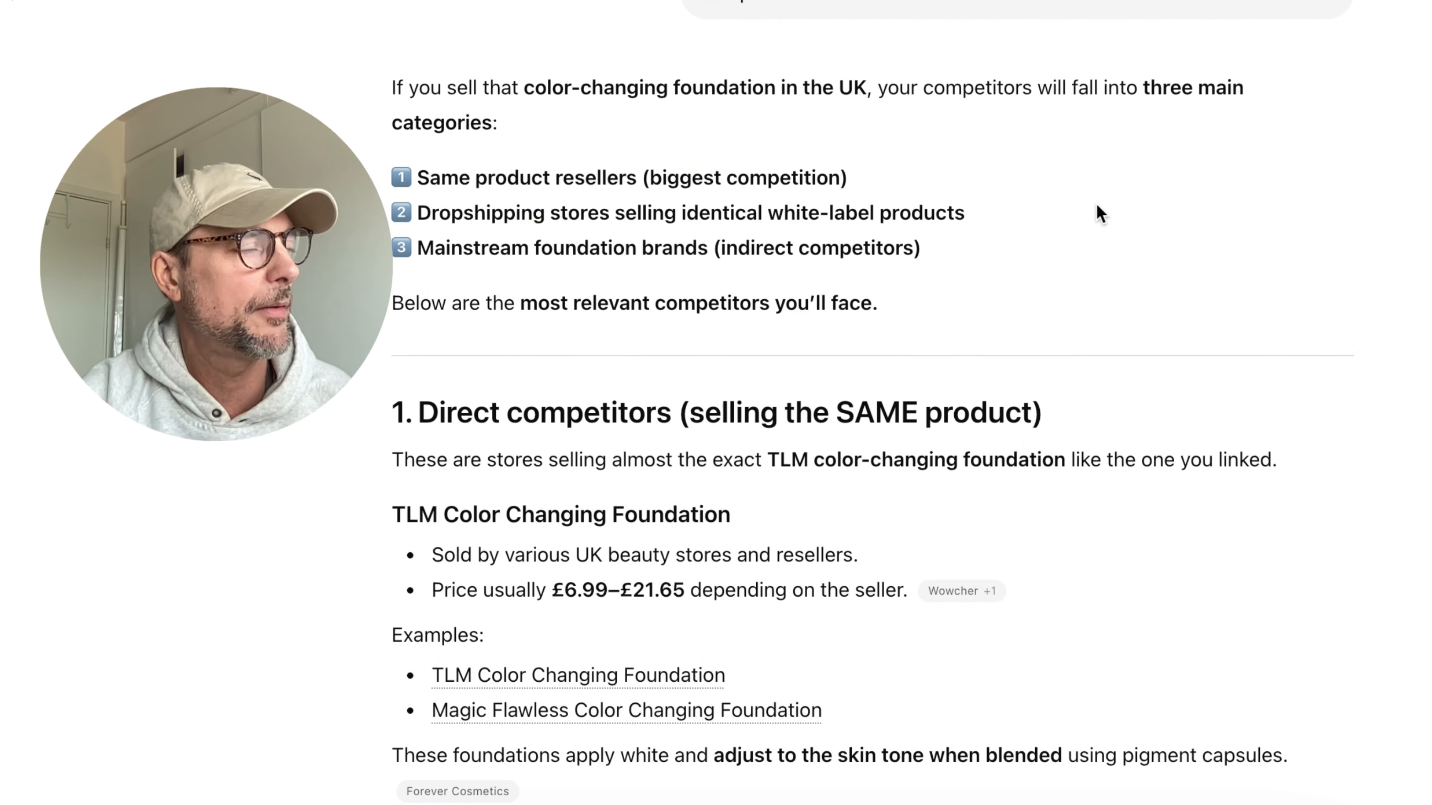
pyautogui.scroll(-10, 1099, 214)
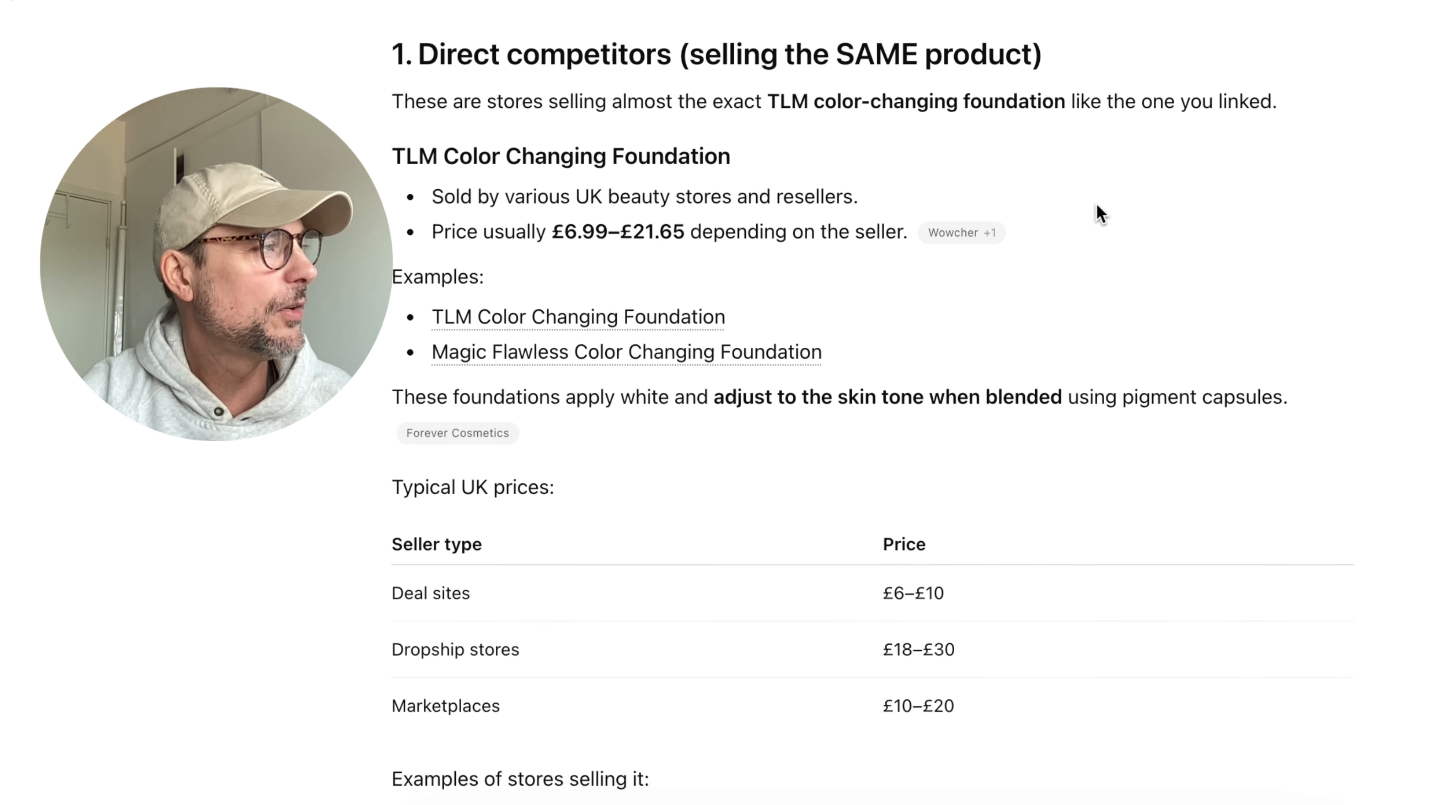
pyautogui.scroll(-20, 1099, 215)
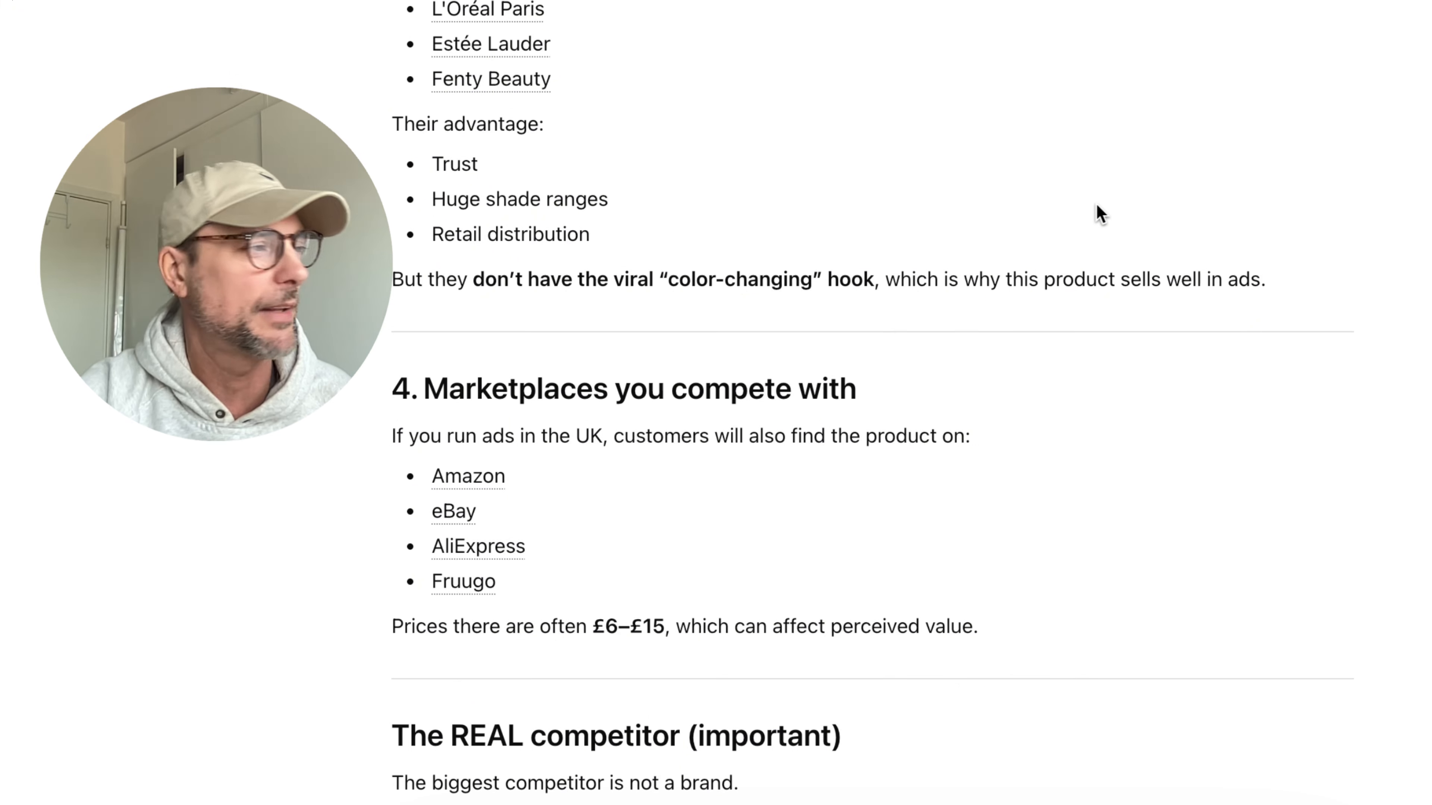
pyautogui.scroll(-20, 1099, 214)
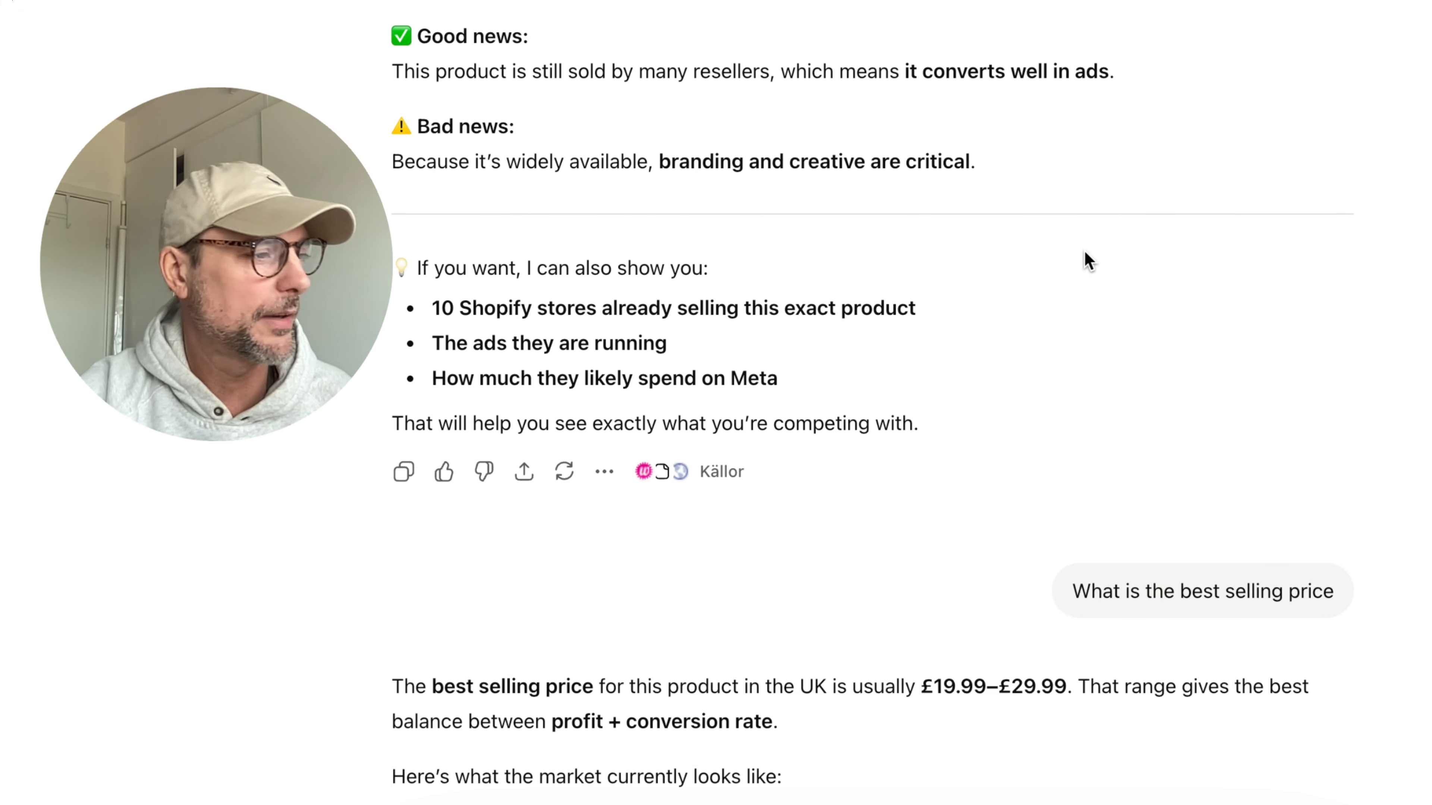
pyautogui.scroll(-5, 1122, 332)
pyautogui.scroll(-20, 1156, 533)
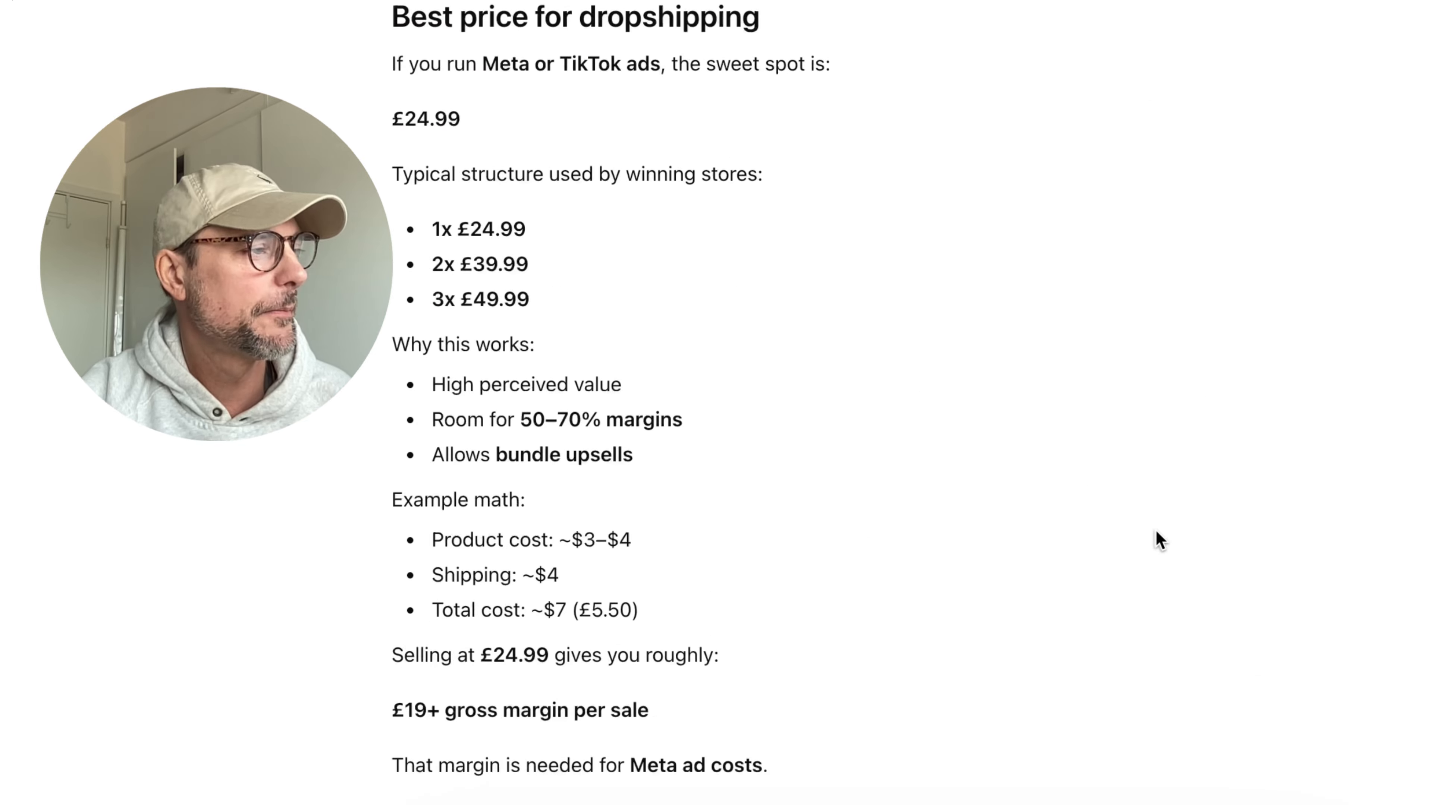
pyautogui.scroll(4, 1156, 536)
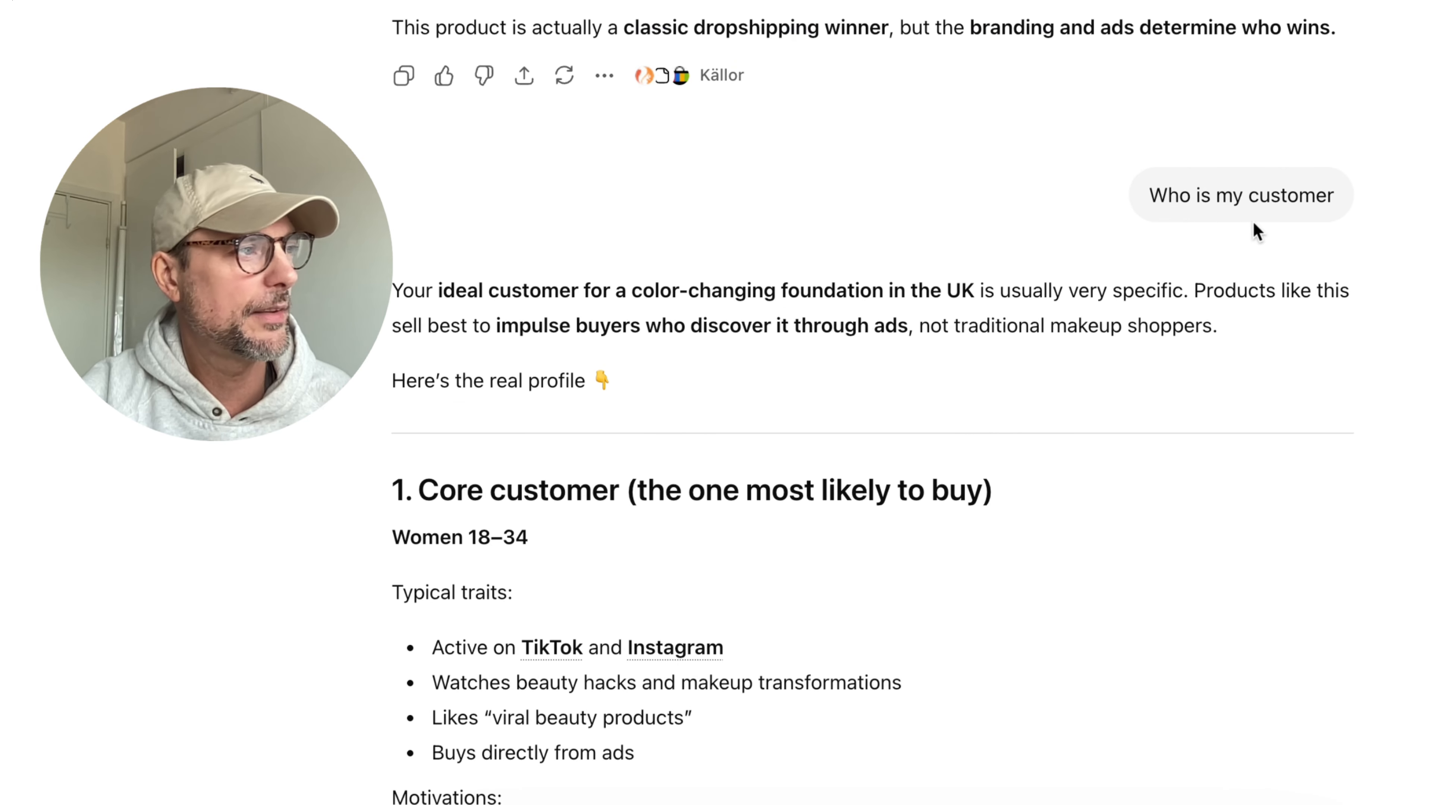
pyautogui.scroll(-20, 1153, 683)
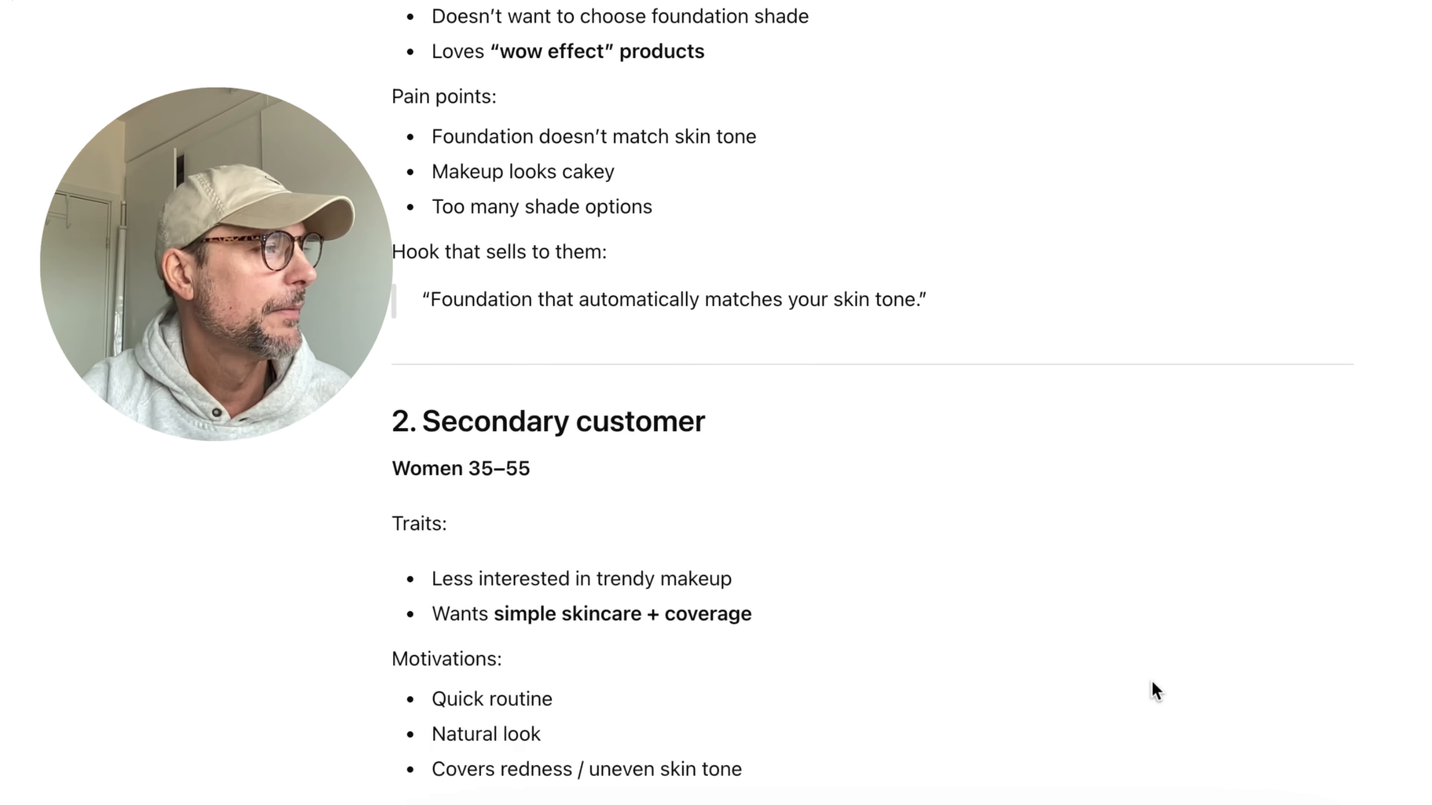
pyautogui.scroll(-20, 1152, 683)
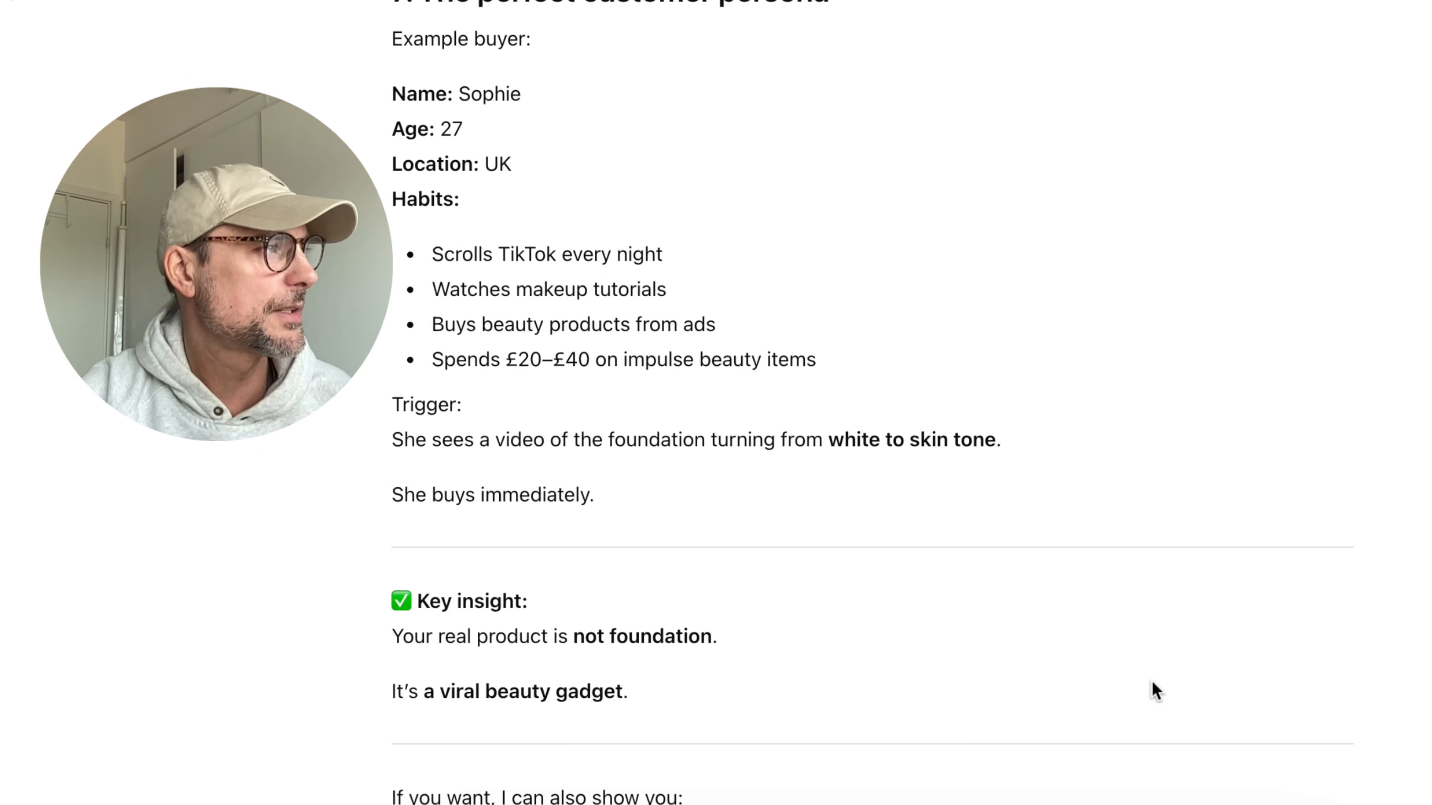
pyautogui.scroll(10, 972, 478)
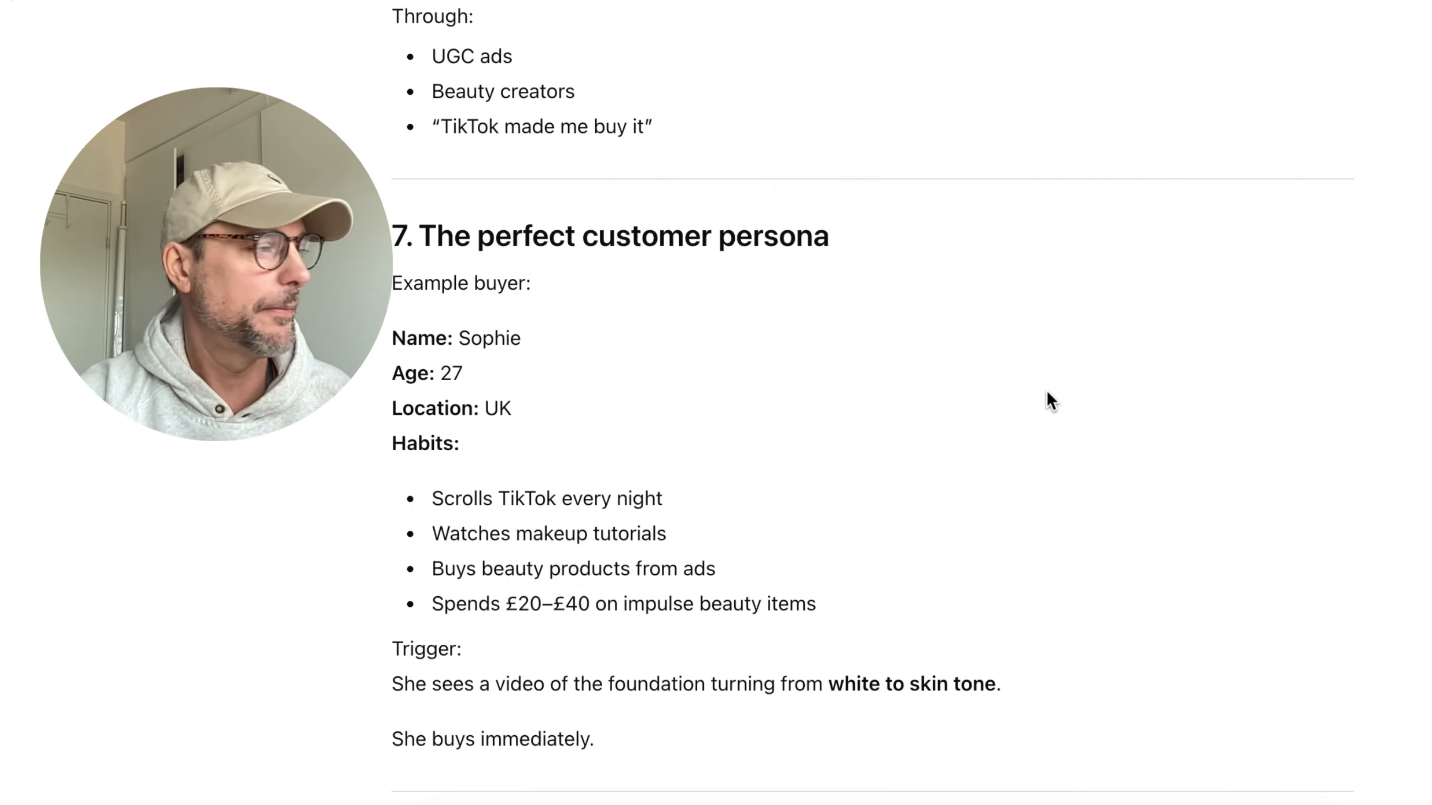
pyautogui.scroll(2, 1097, 367)
pyautogui.scroll(18, 1100, 369)
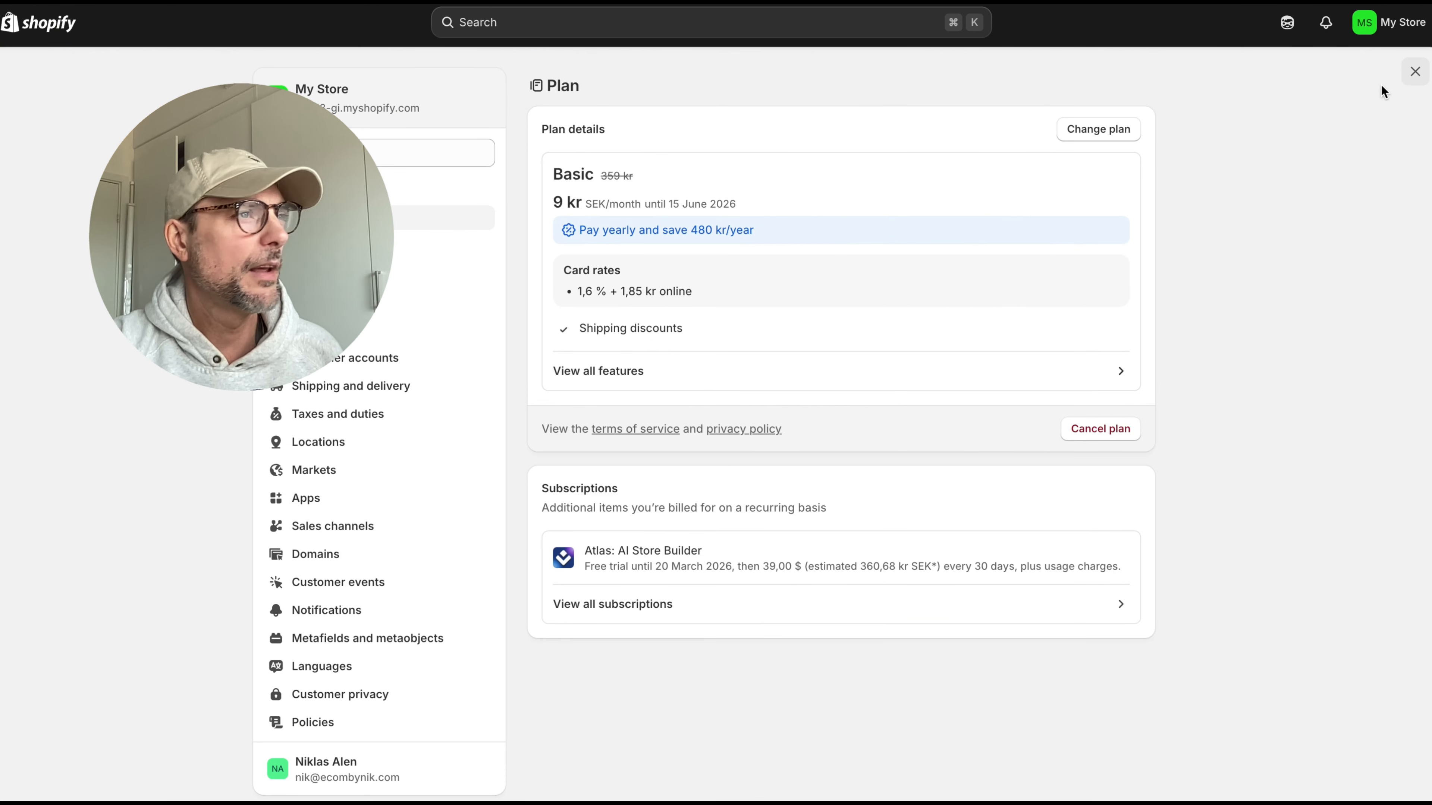
# Step: Close the Plan settings in the Shopify admin and open the Atlas: AI Store Builder app
pyautogui.click(1415, 71)
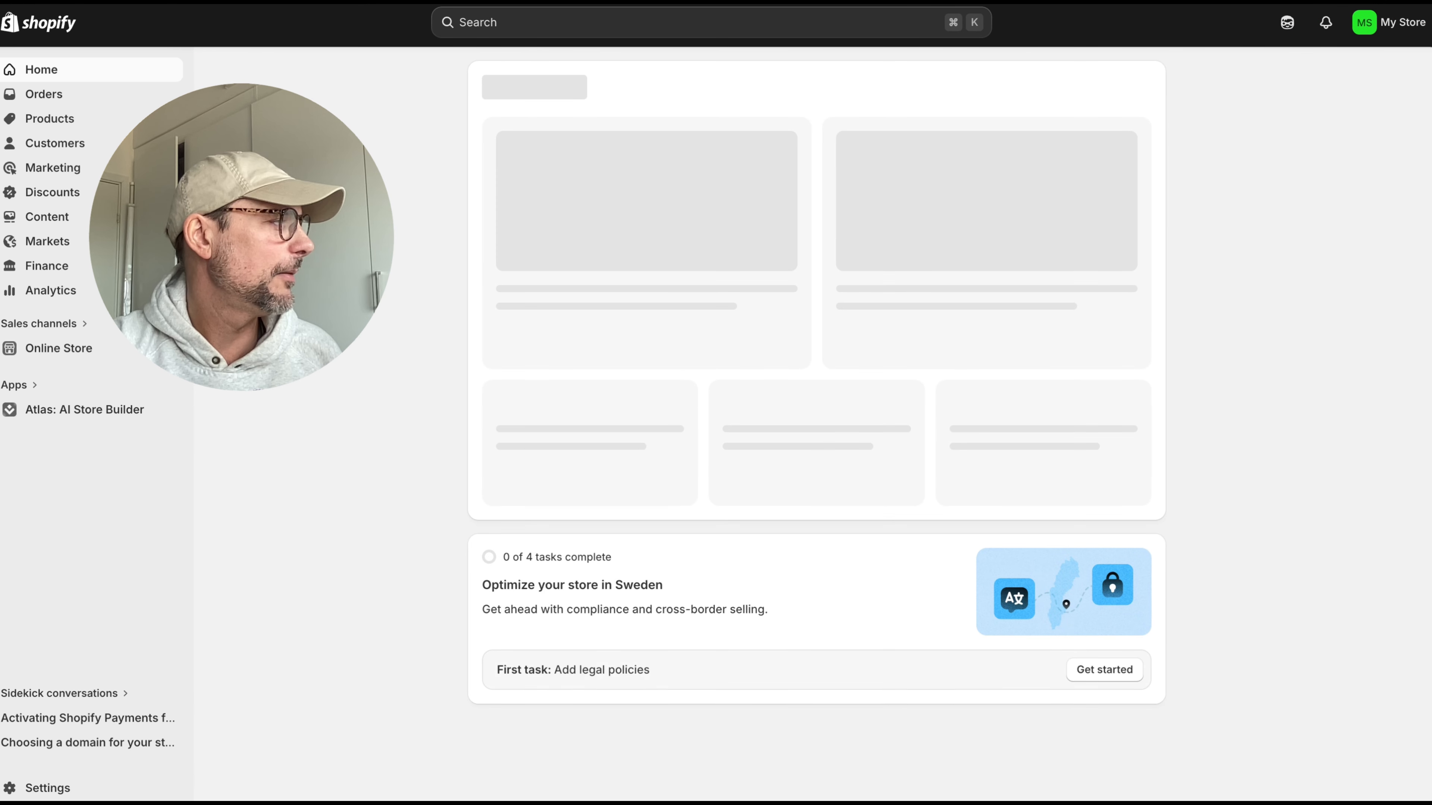
pyautogui.click(47, 414)
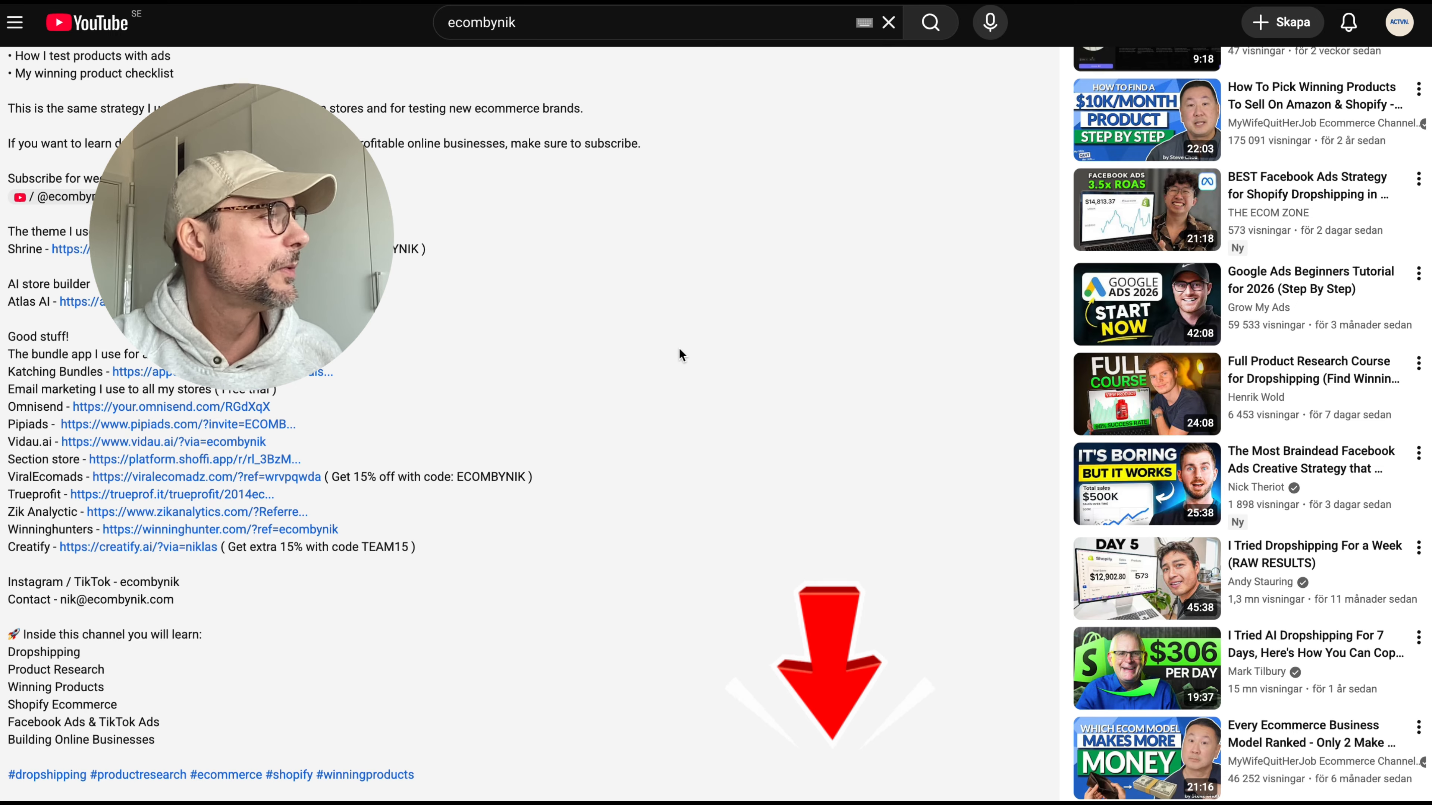
# Step: Look through the YouTube video's description for the links to the theme, AI store builder and other ecommerce tools
pyautogui.scroll(10, 680, 348)
pyautogui.scroll(9, 680, 348)
pyautogui.scroll(-9, 679, 348)
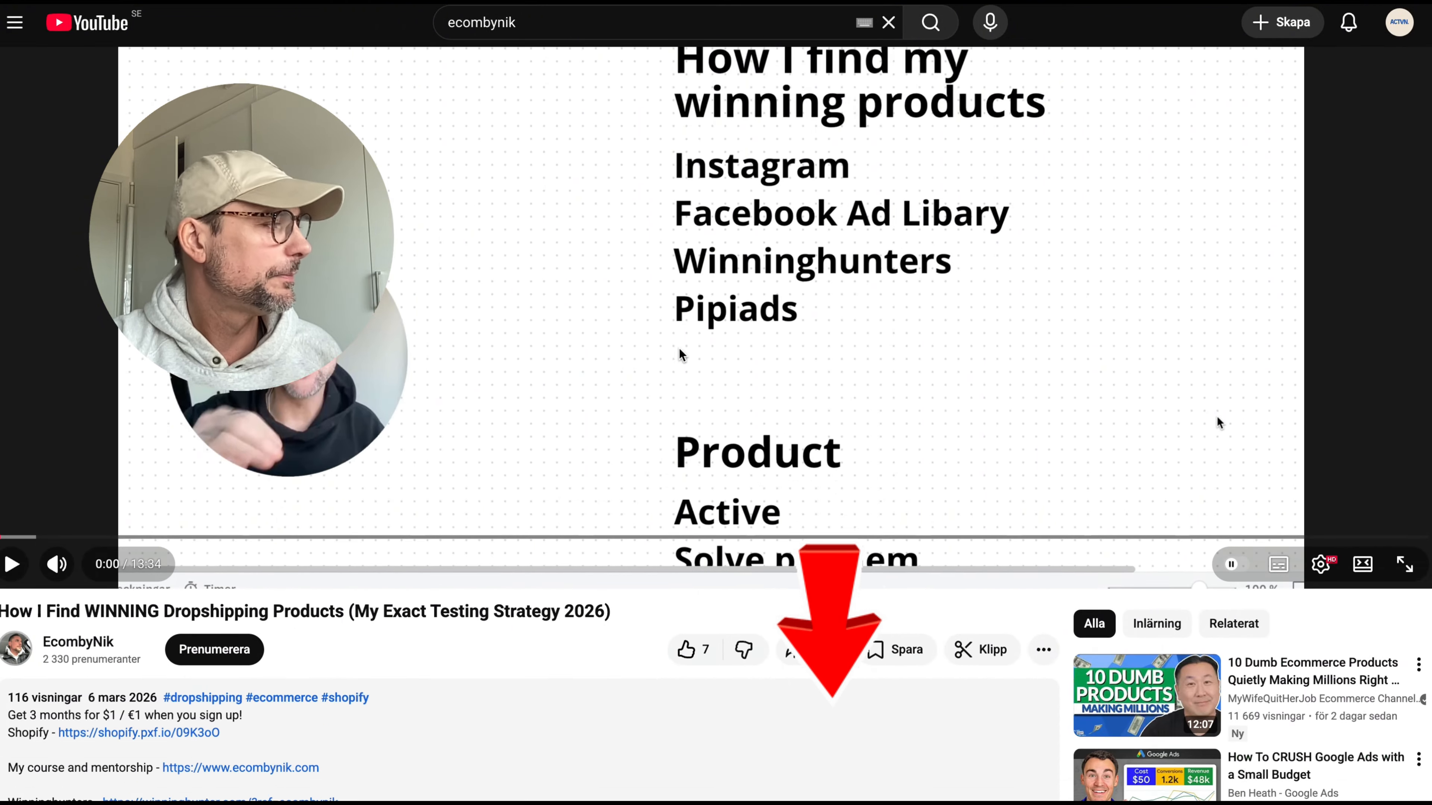
pyautogui.scroll(-3, 679, 348)
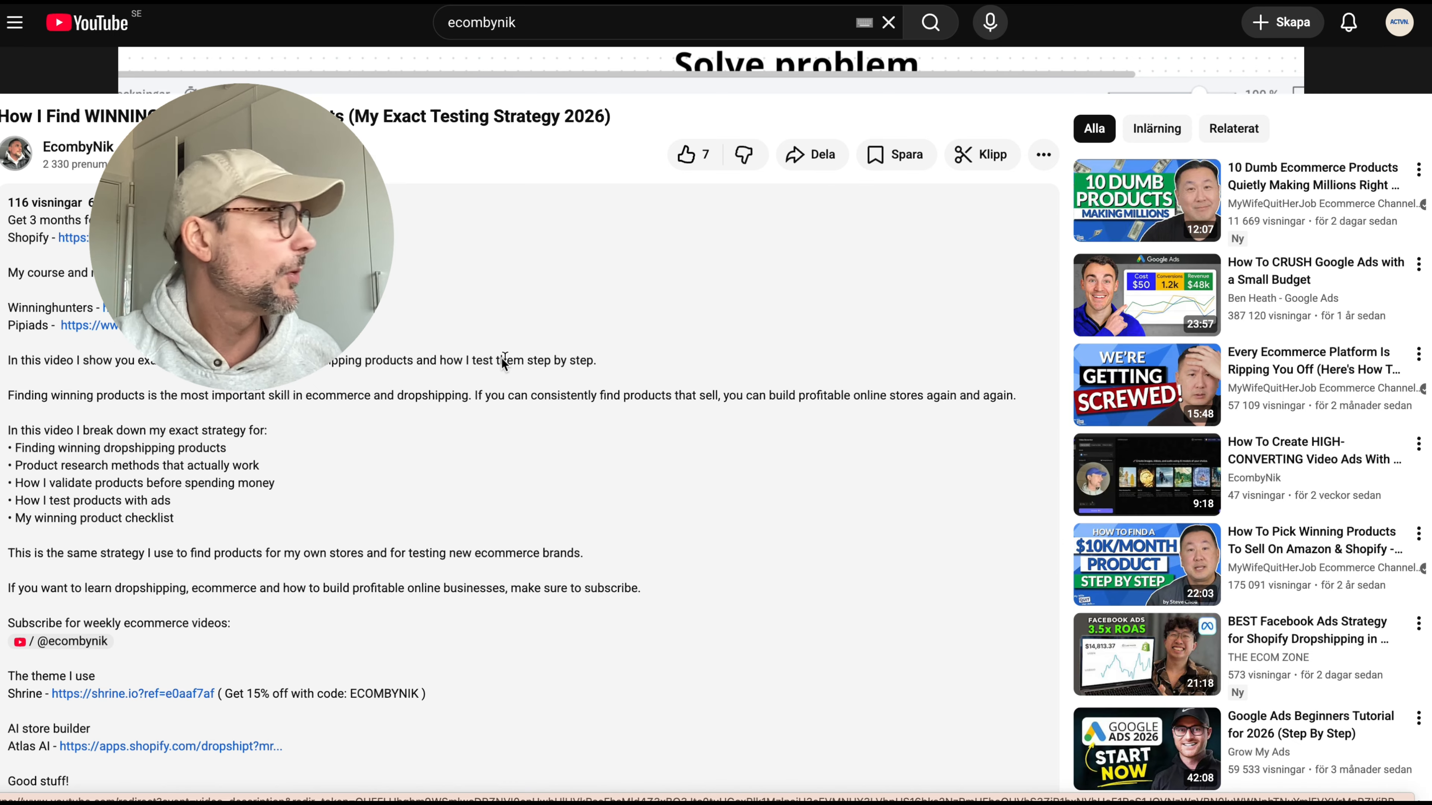
pyautogui.scroll(-5, 543, 365)
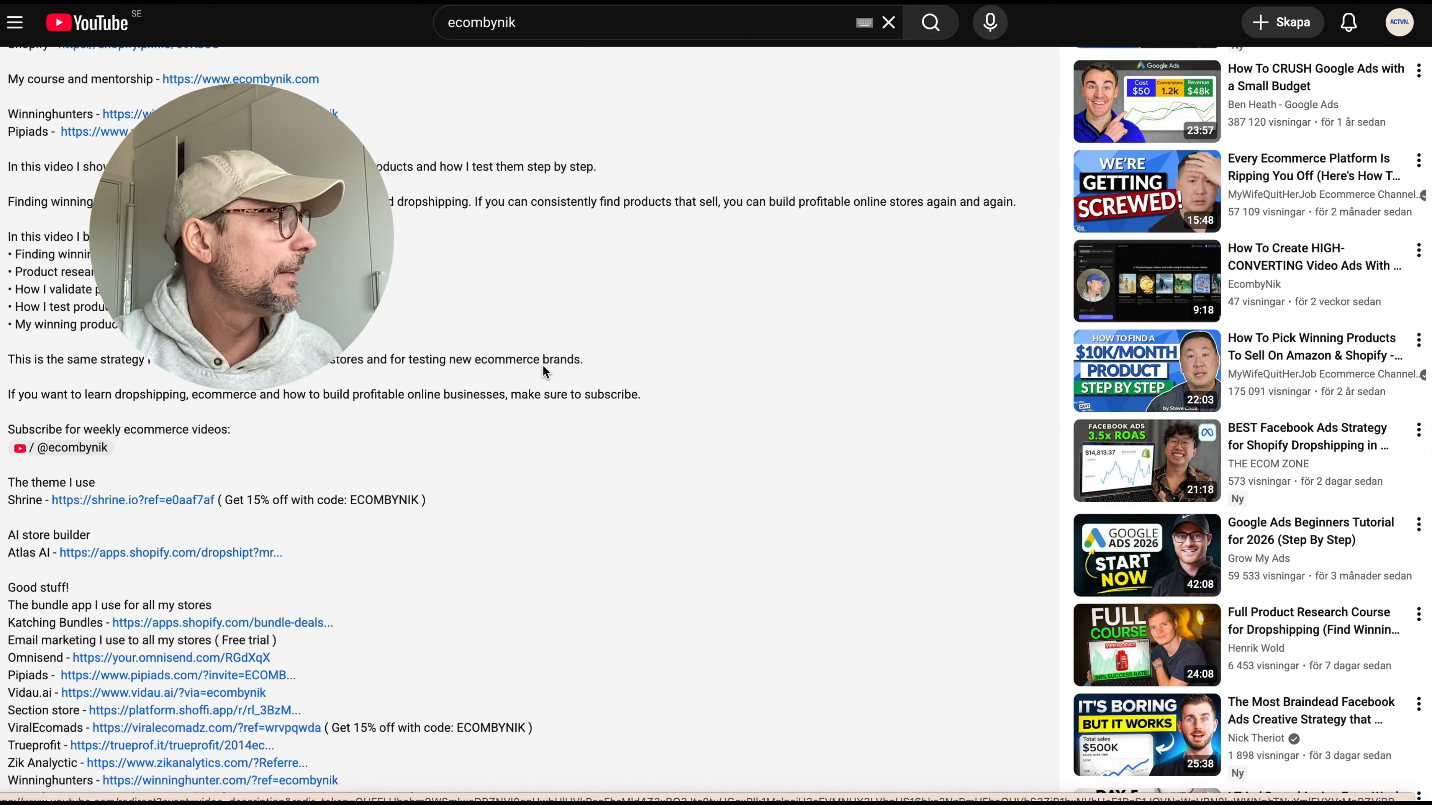
pyautogui.scroll(-3, 542, 365)
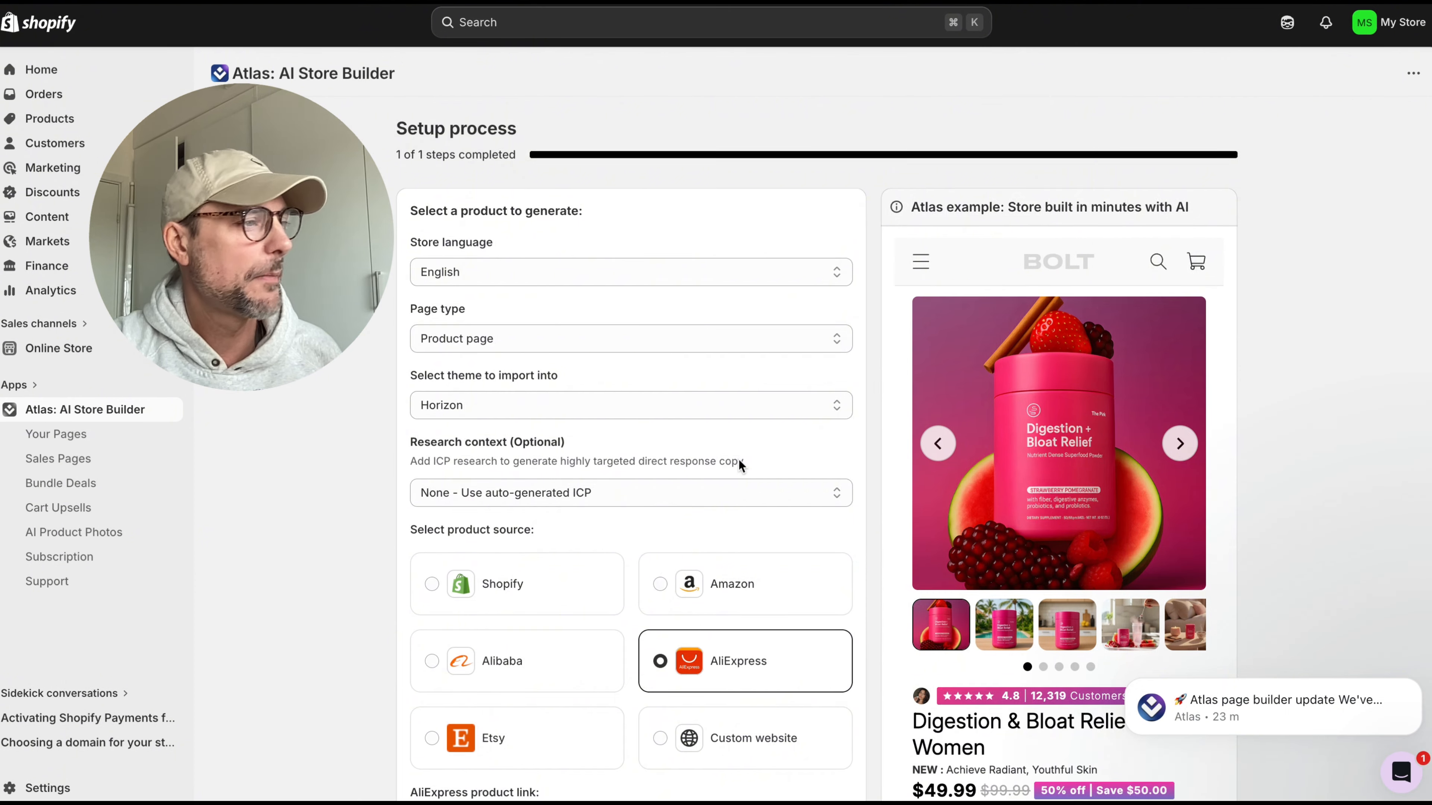
# Step: Review the Atlas setup form in Shopify and check the research context options, keeping the auto-generated ICP
pyautogui.scroll(-3, 739, 460)
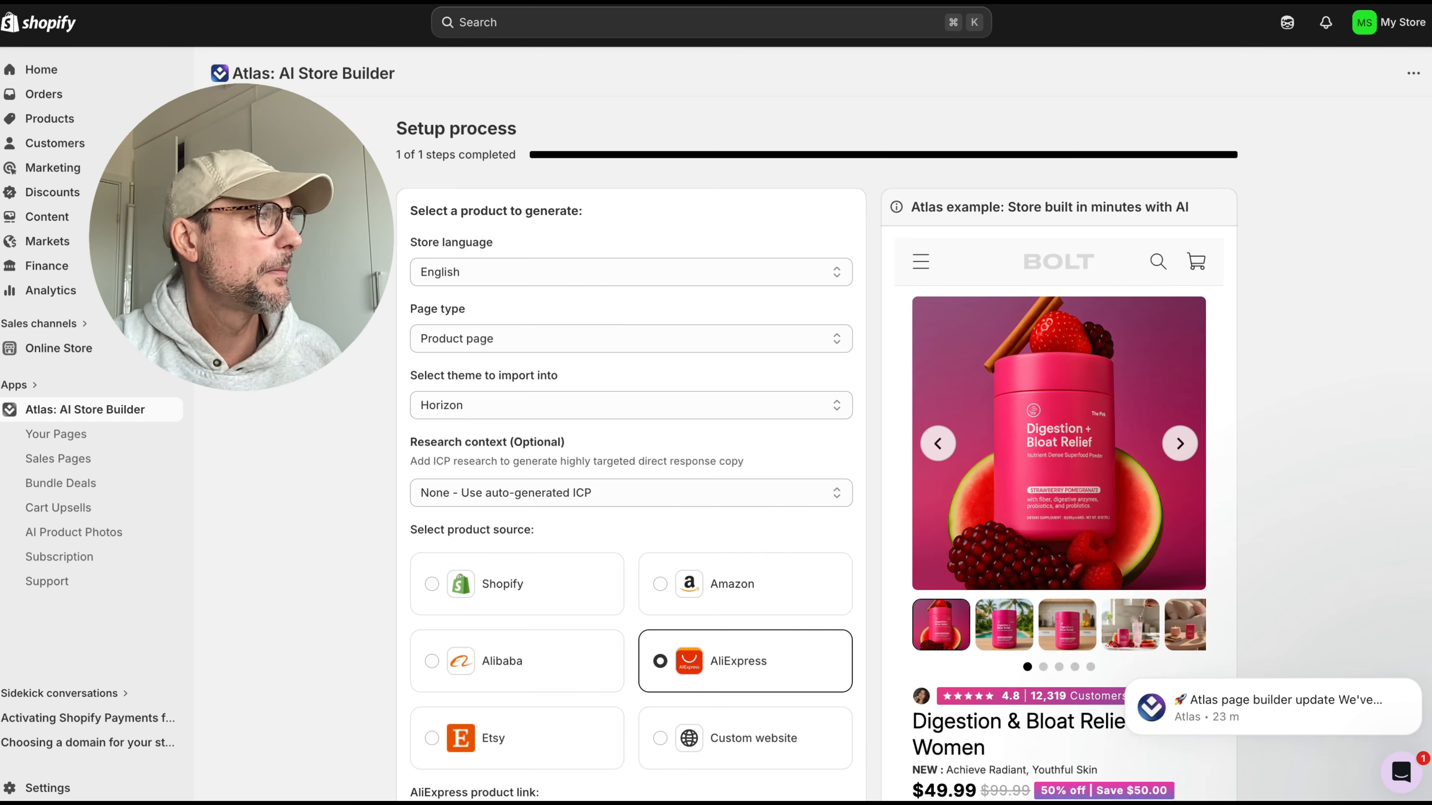
pyautogui.scroll(-3, 500, 500)
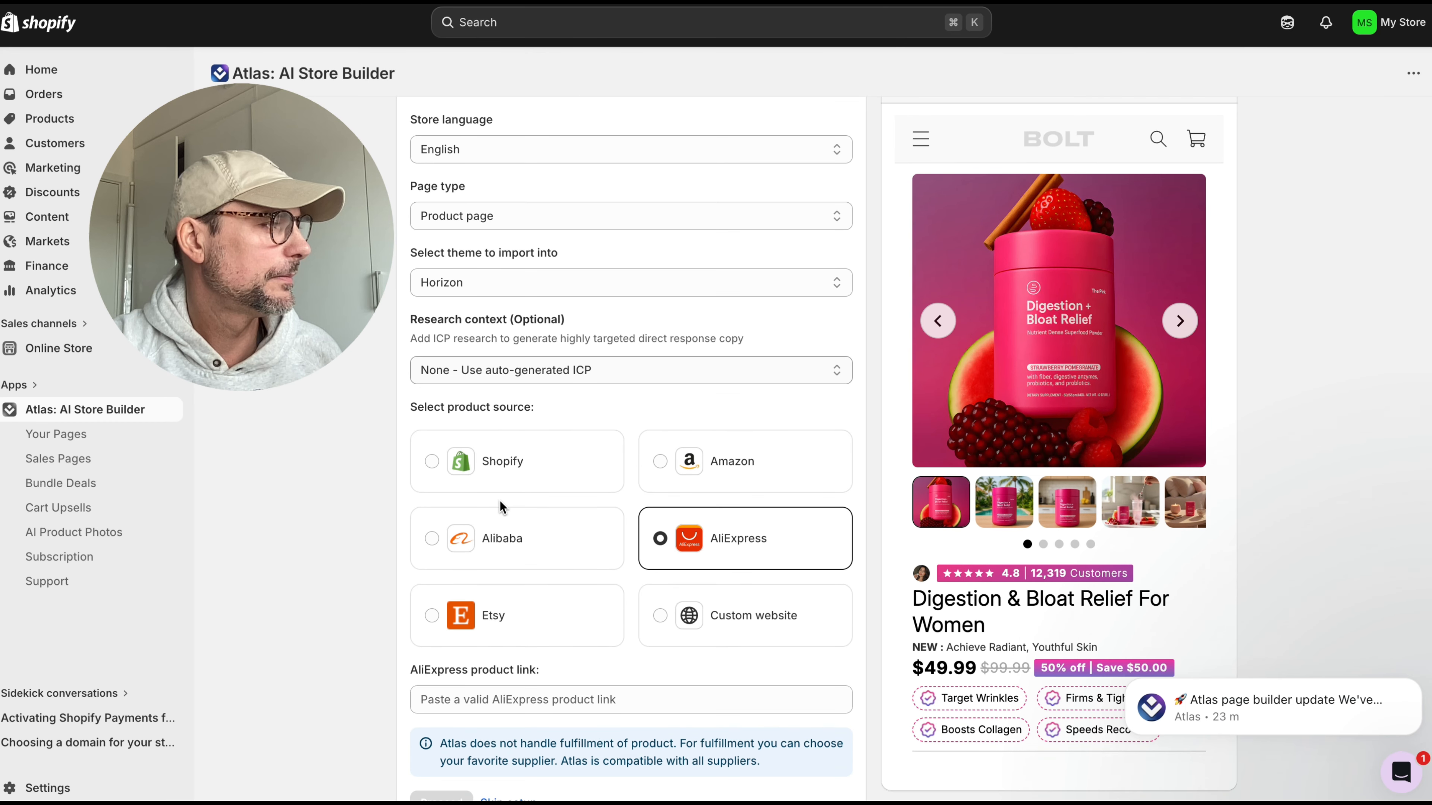
pyautogui.click(598, 356)
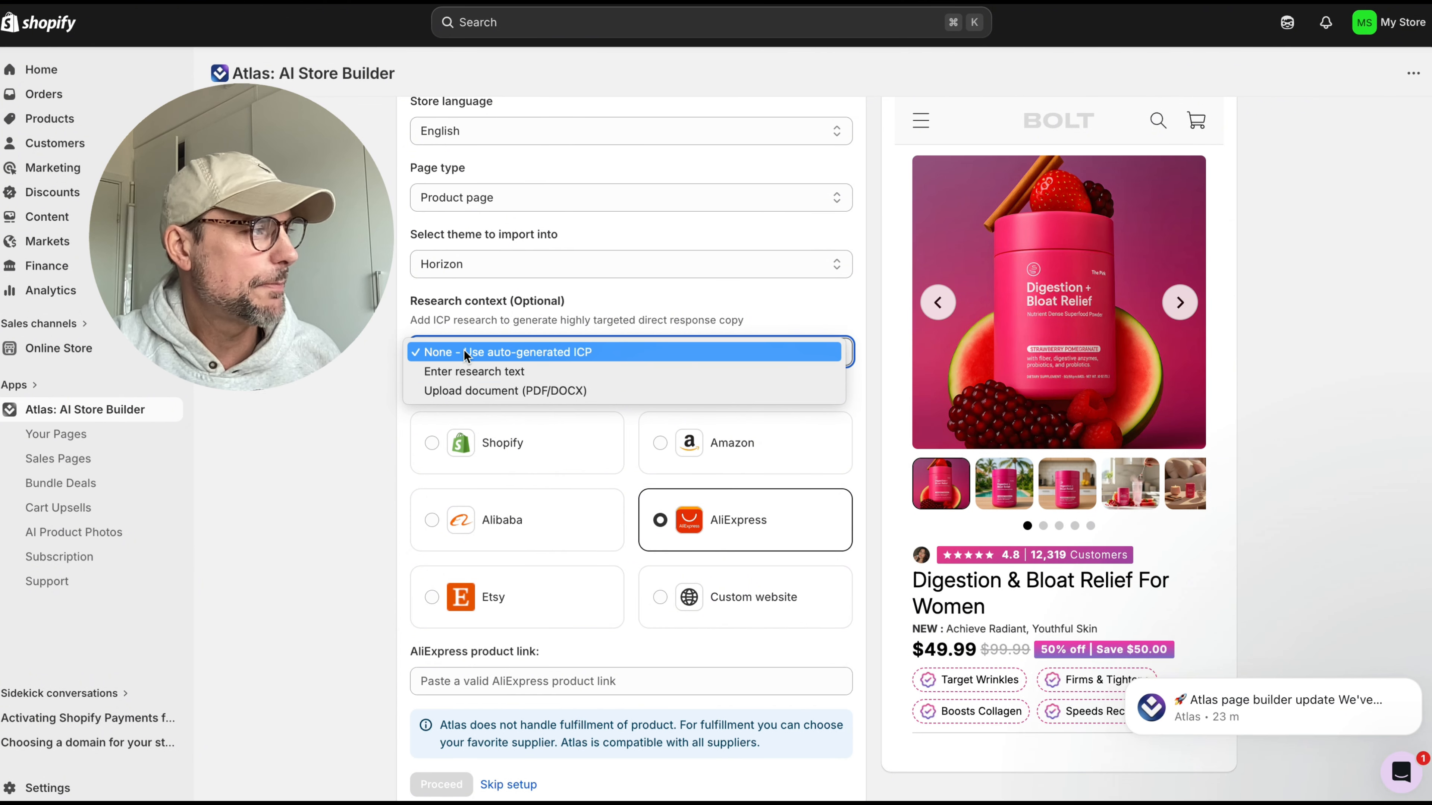
pyautogui.click(392, 387)
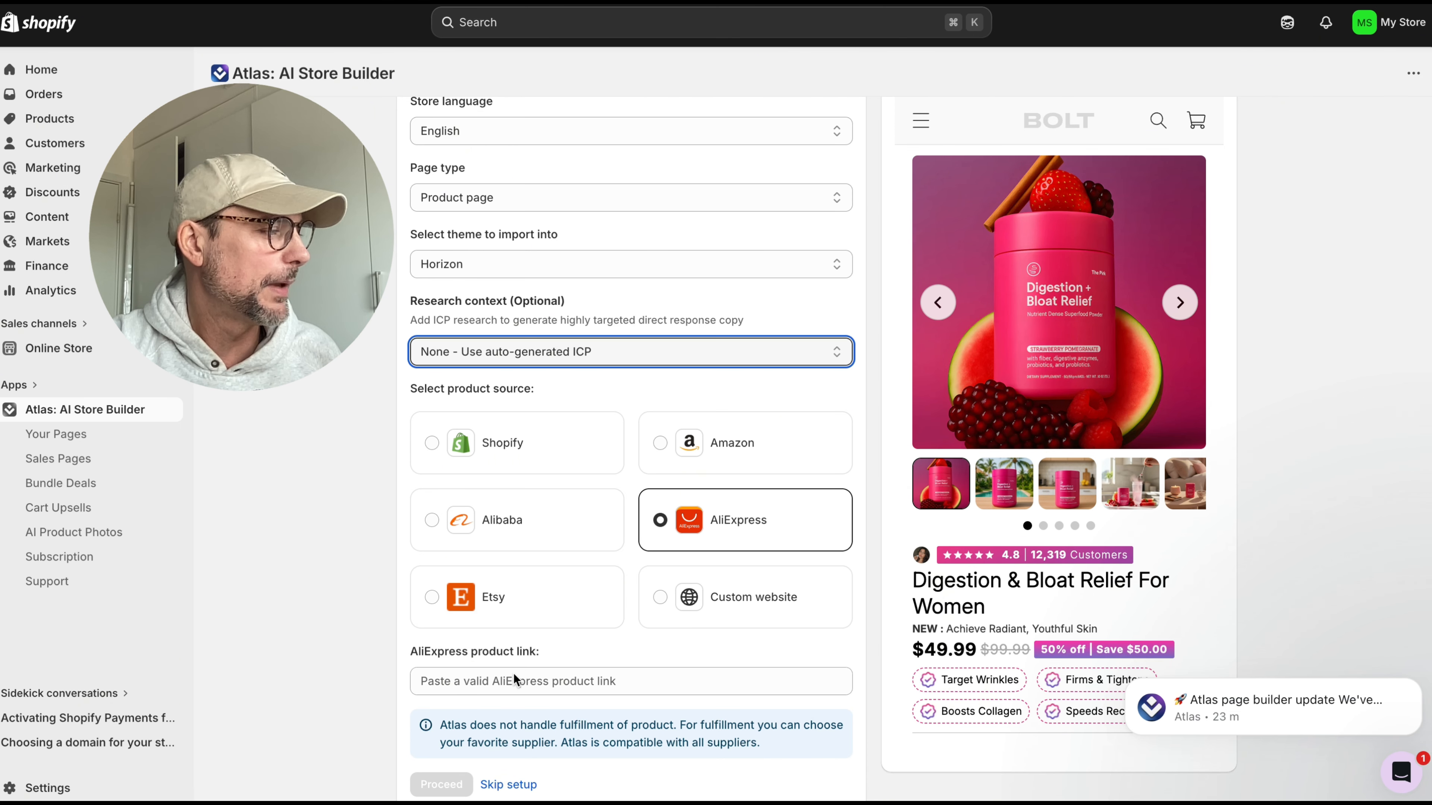
pyautogui.click(508, 681)
pyautogui.write('https://www.aliexpress.com/item/1005009758320518.html')
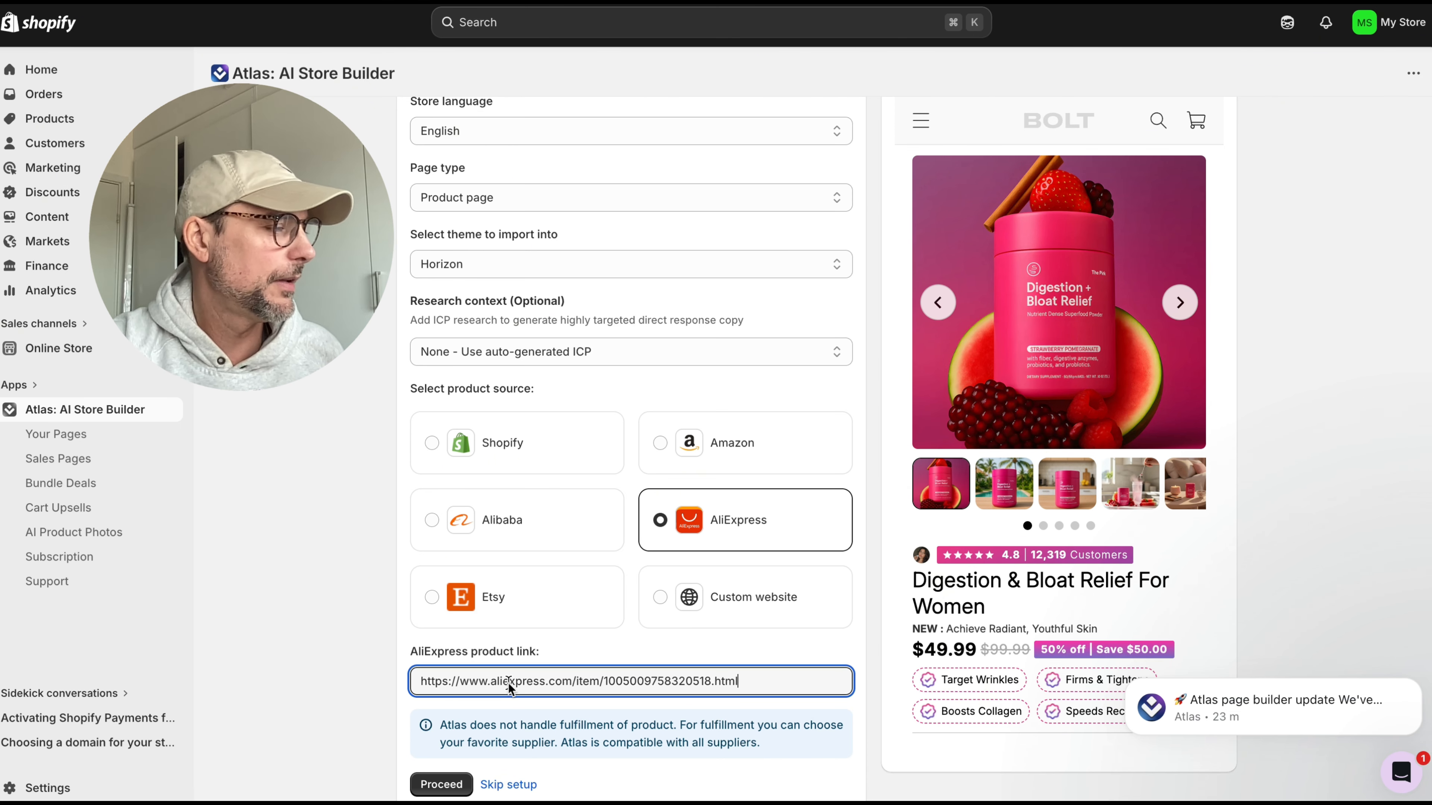
pyautogui.click(896, 728)
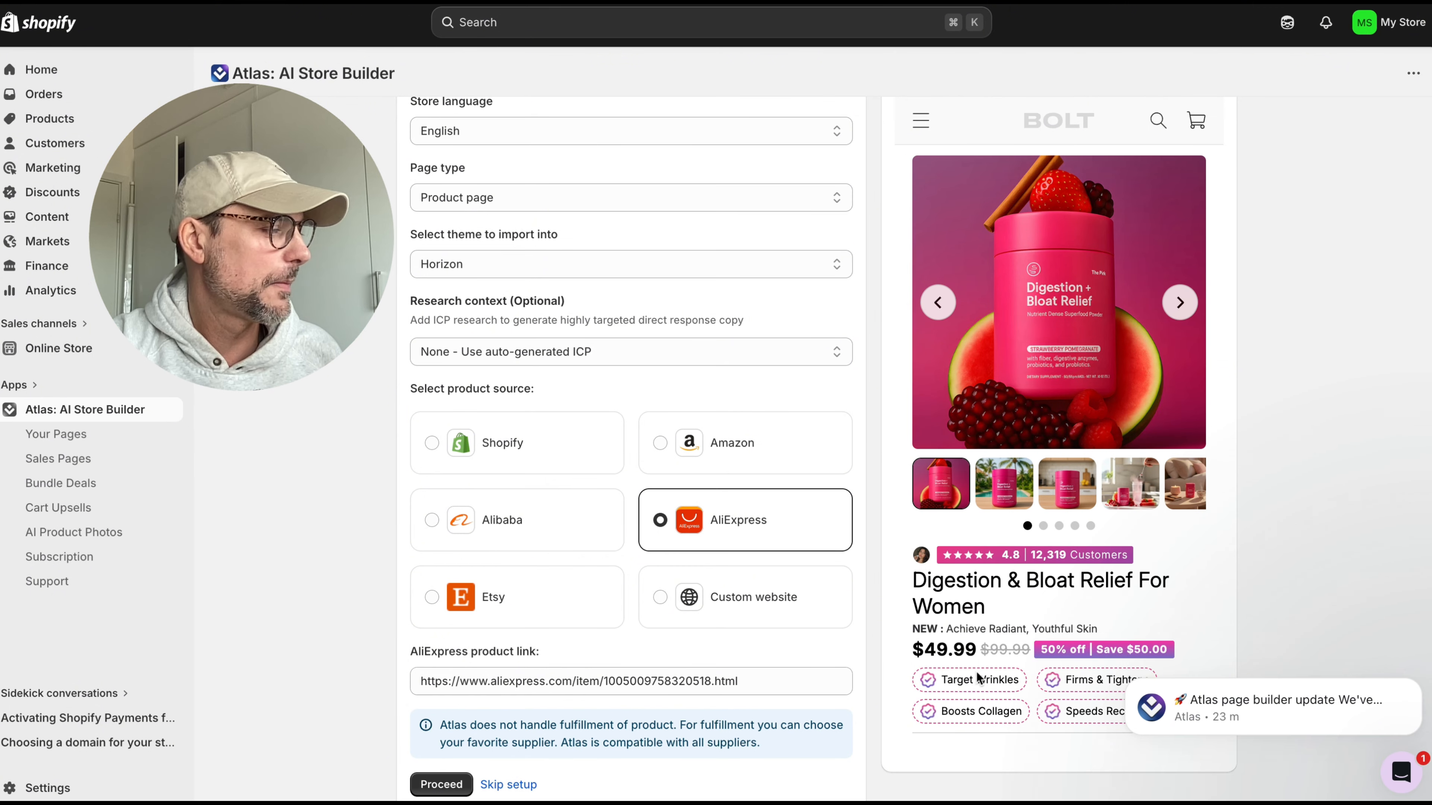
pyautogui.click(434, 784)
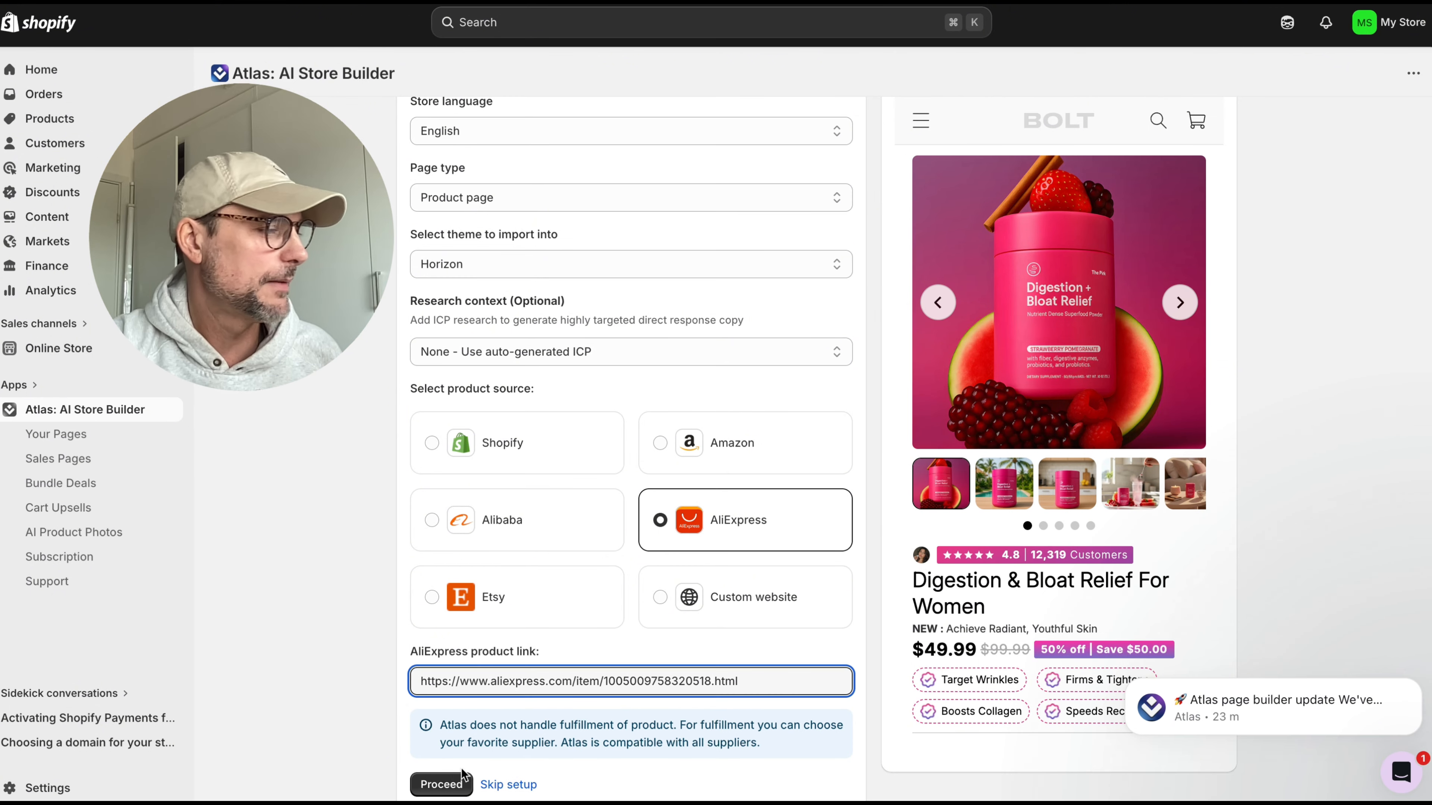
pyautogui.click(442, 781)
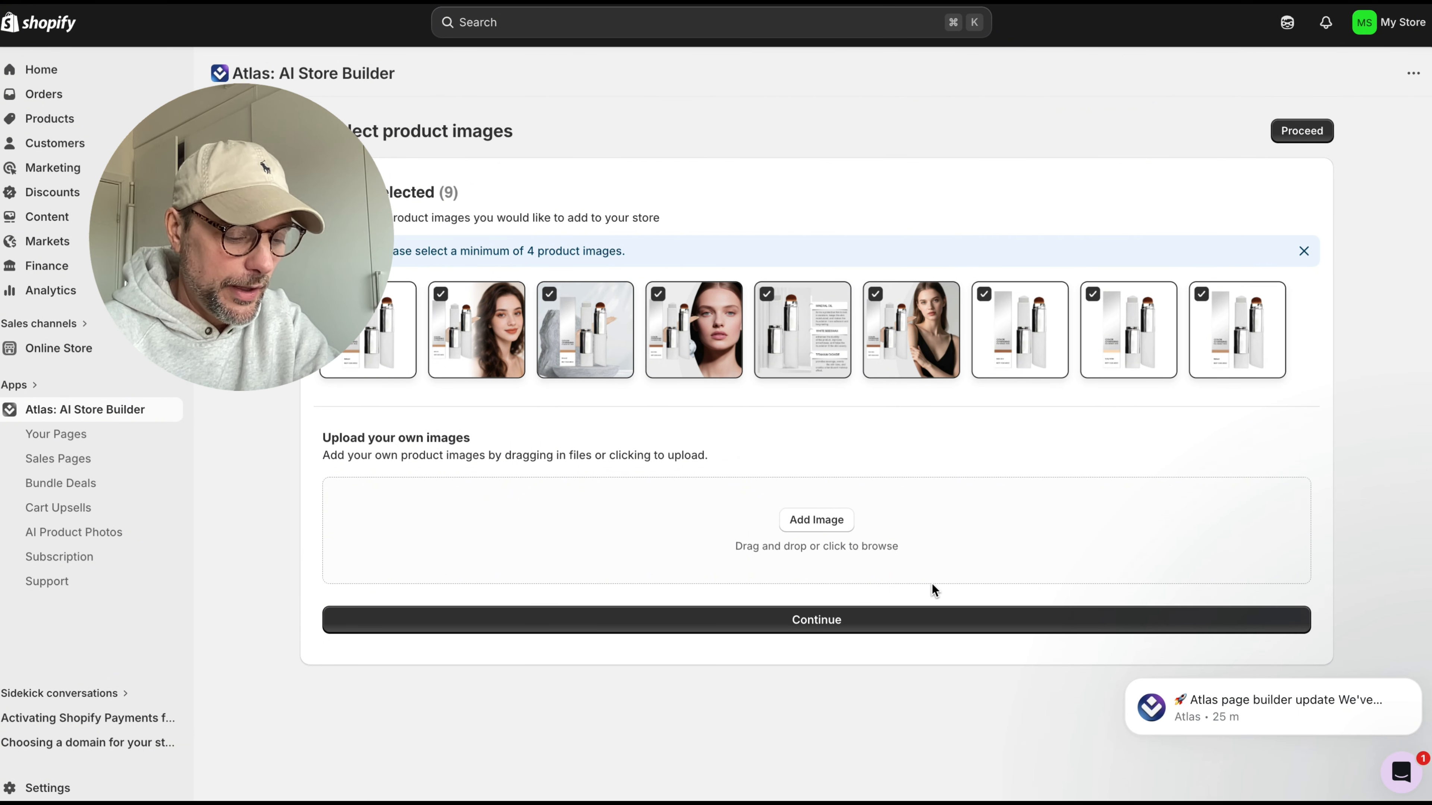
# Step: Continue with all nine imported product images selected and look over the product page preview
pyautogui.click(830, 618)
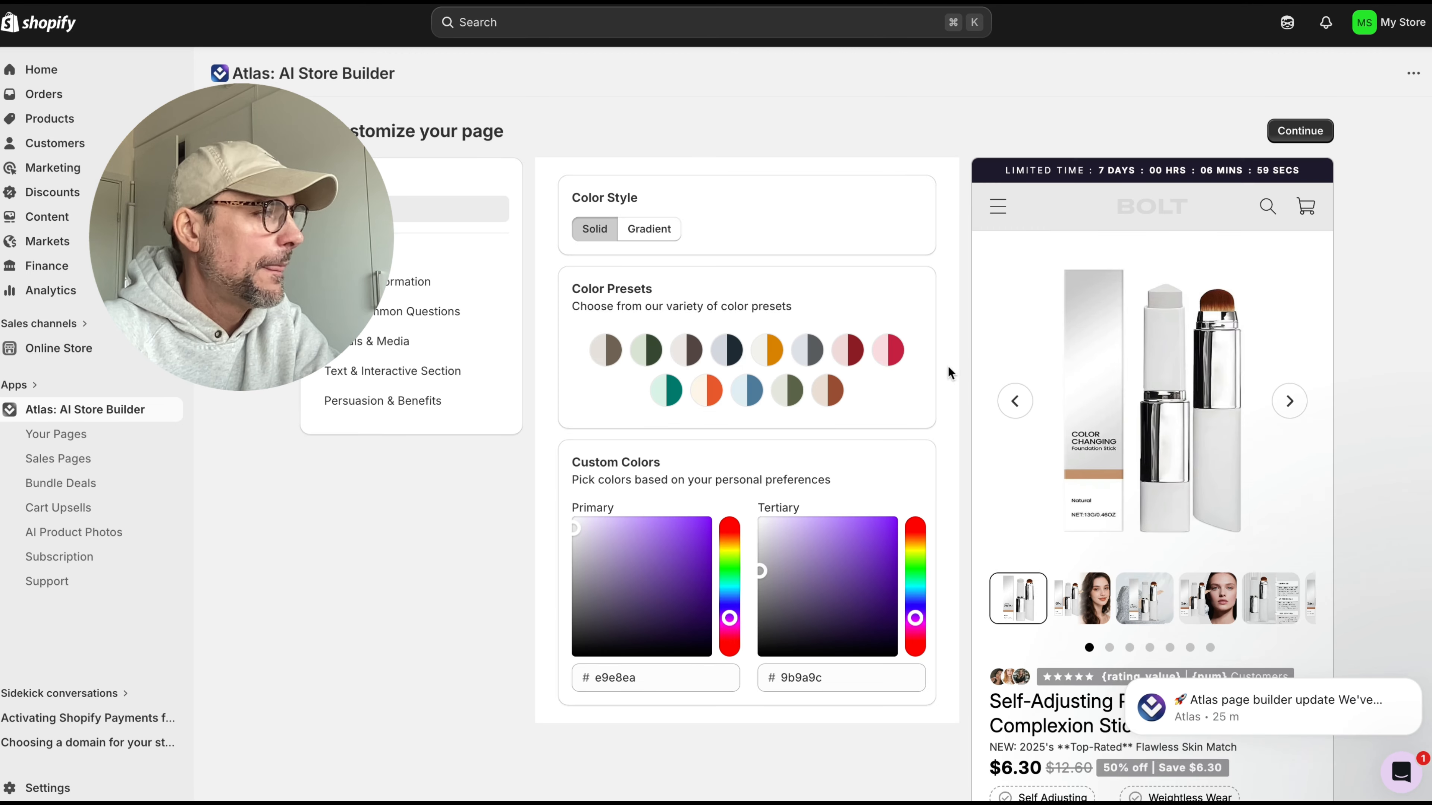
pyautogui.scroll(-10, 1097, 413)
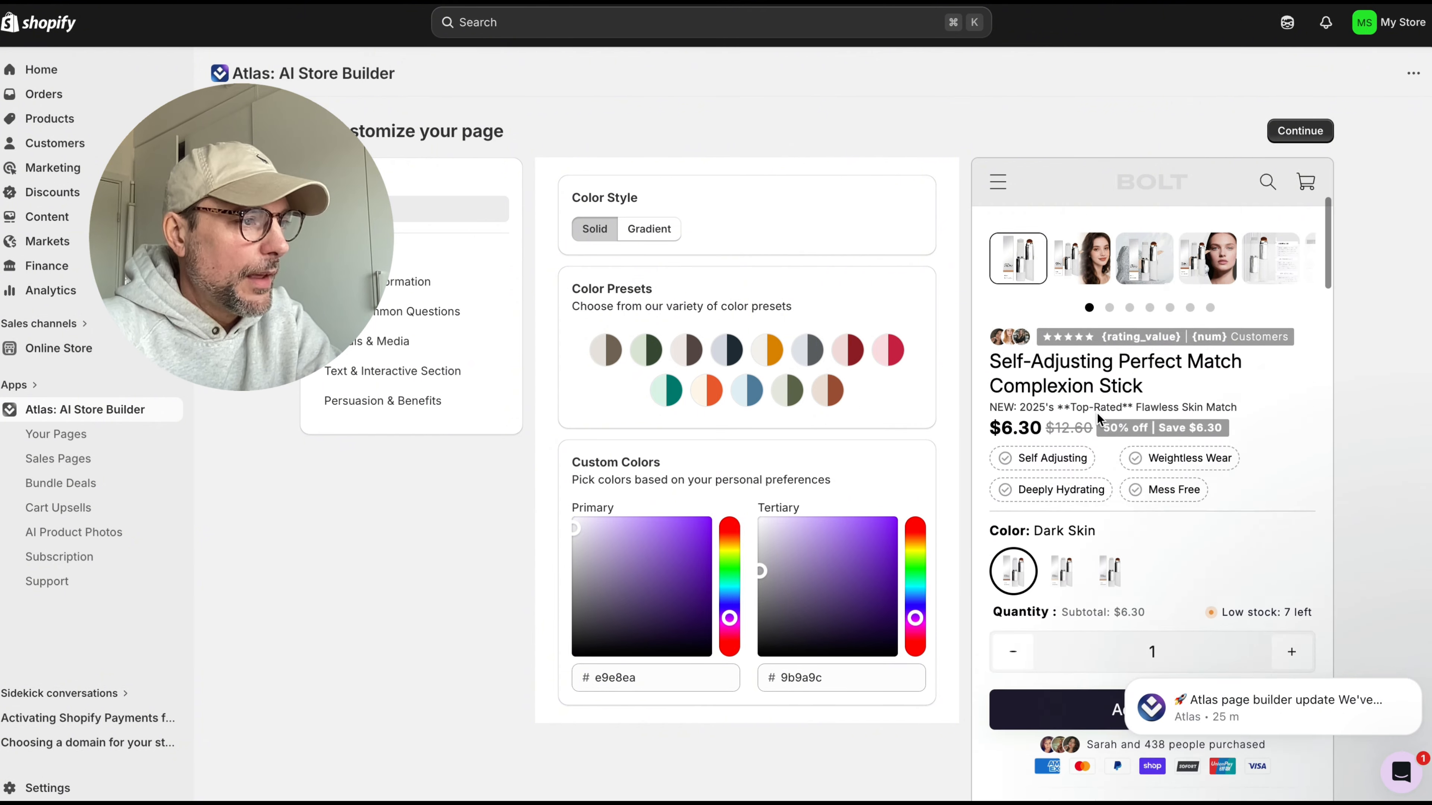
# Step: Examine the generated page preview from the product details through the benefit, review and FAQ sections, and return to its start
pyautogui.scroll(-15, 1097, 412)
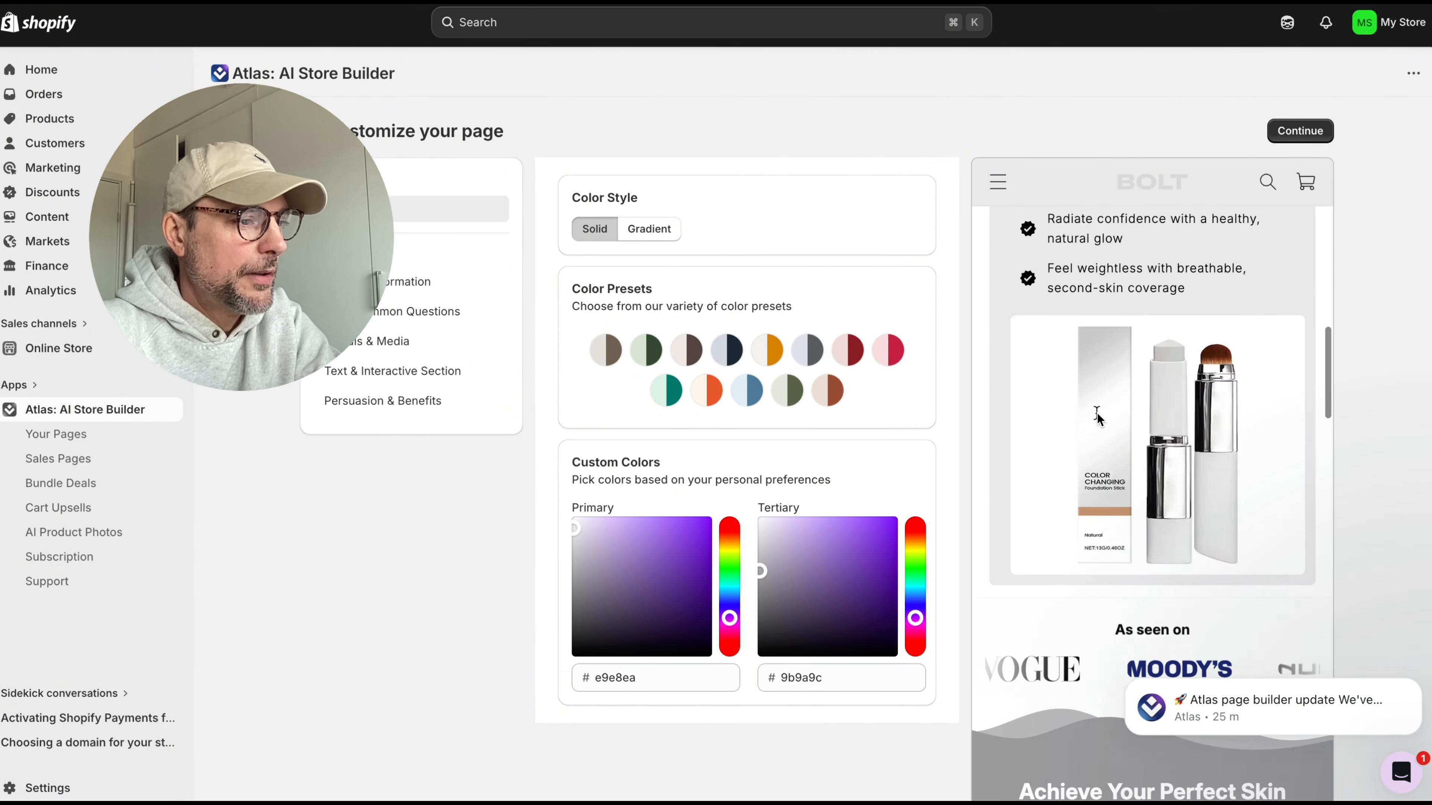
pyautogui.scroll(-15, 1098, 418)
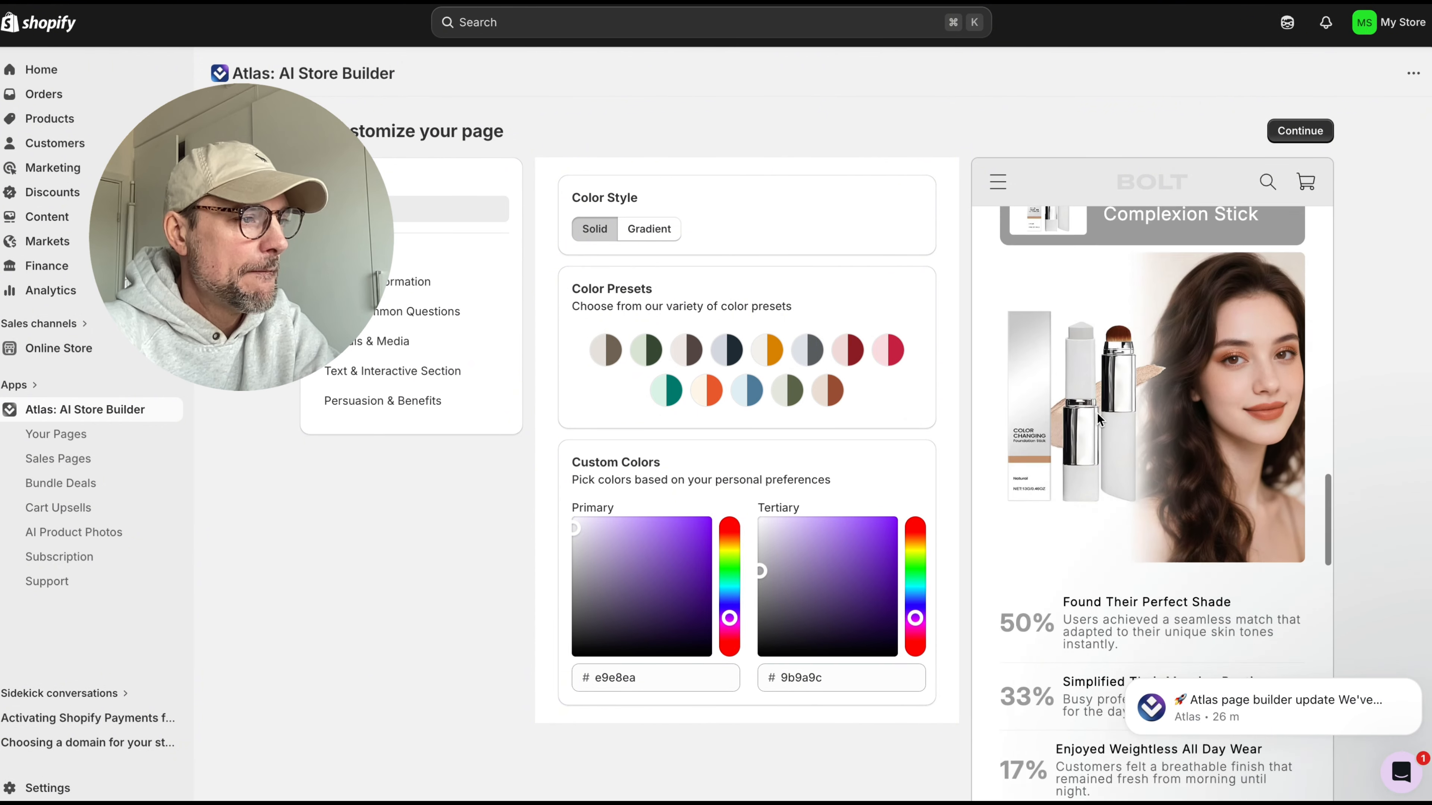
pyautogui.scroll(-20, 1098, 419)
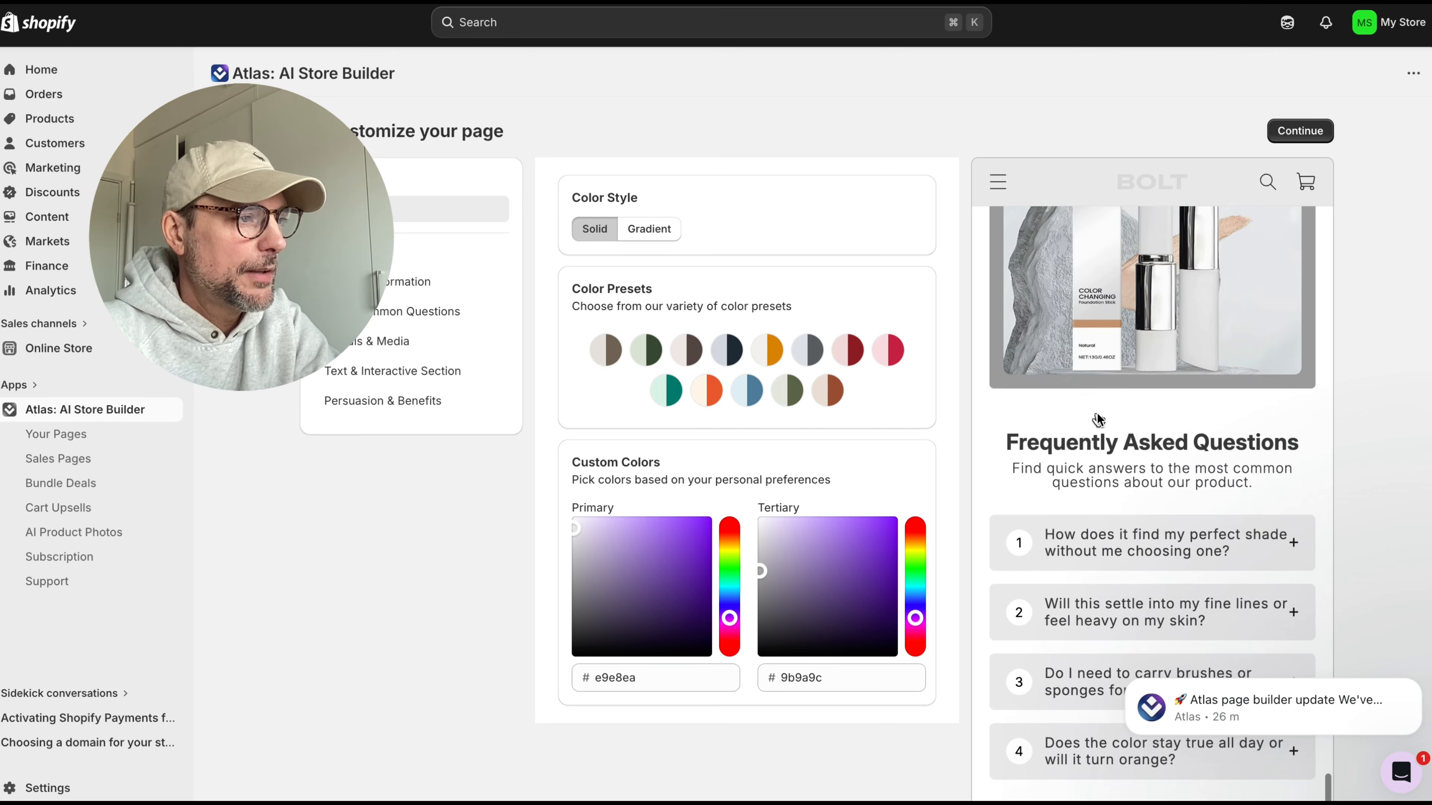
pyautogui.scroll(-5, 1097, 412)
pyautogui.scroll(20, 1097, 414)
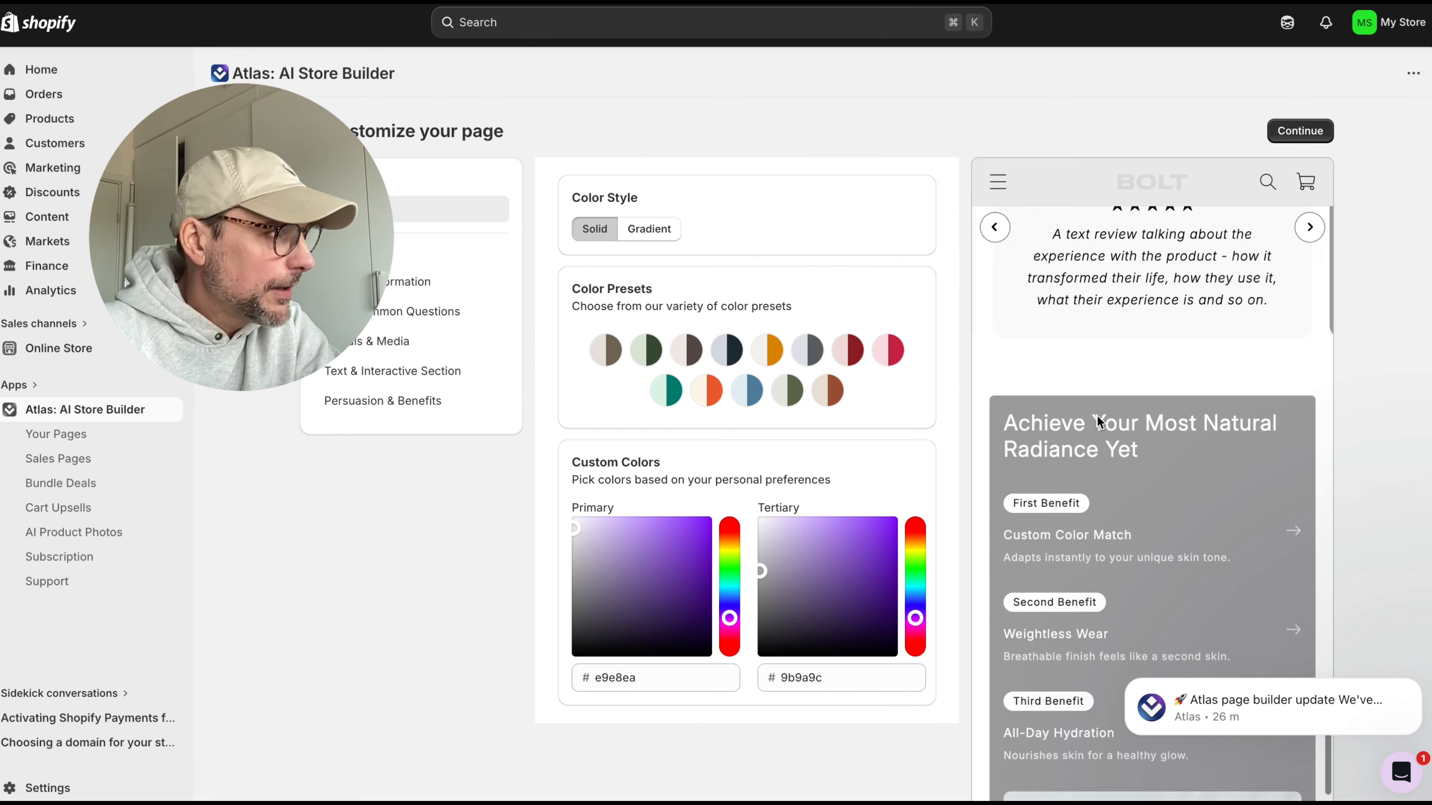
pyautogui.scroll(10, 1098, 415)
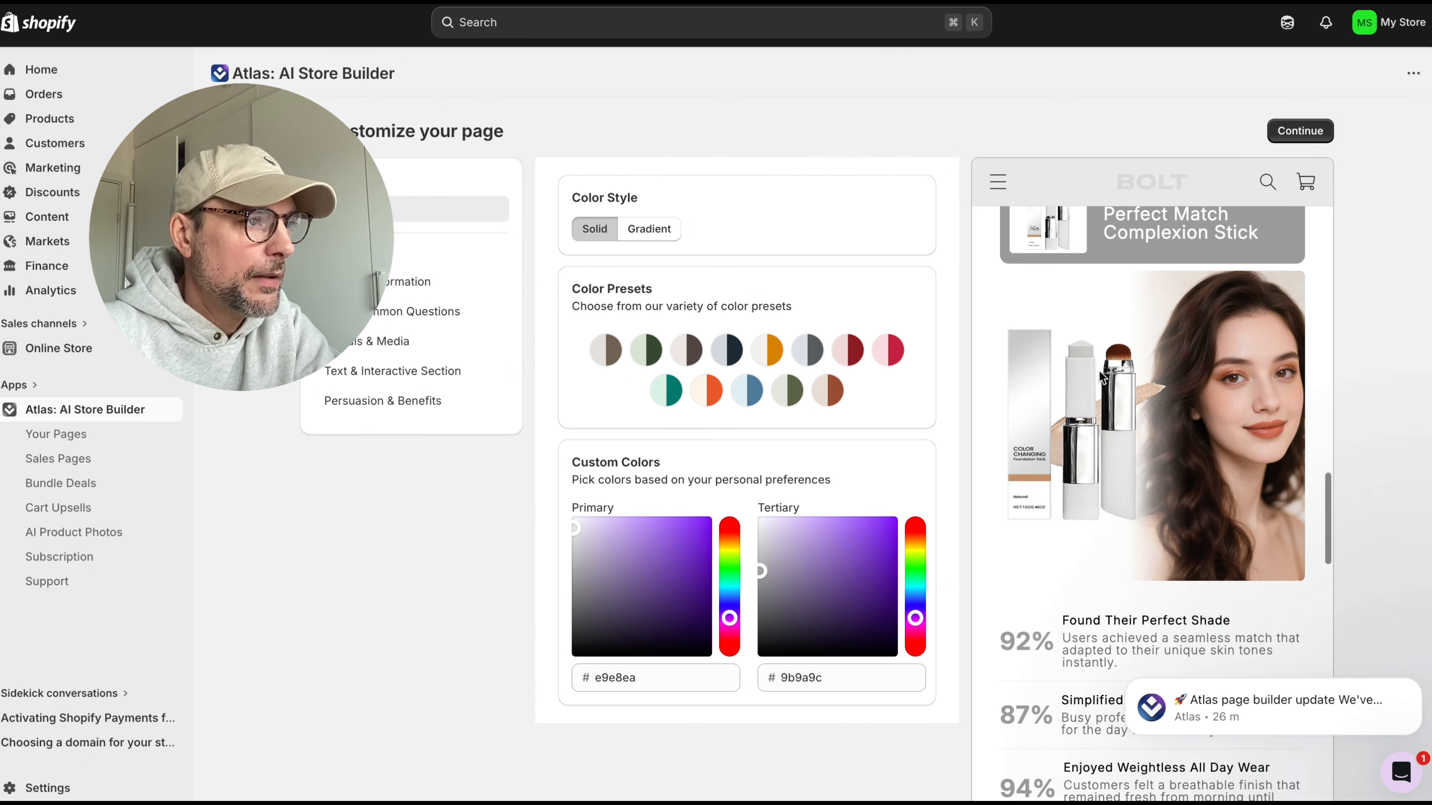
pyautogui.scroll(15, 1101, 376)
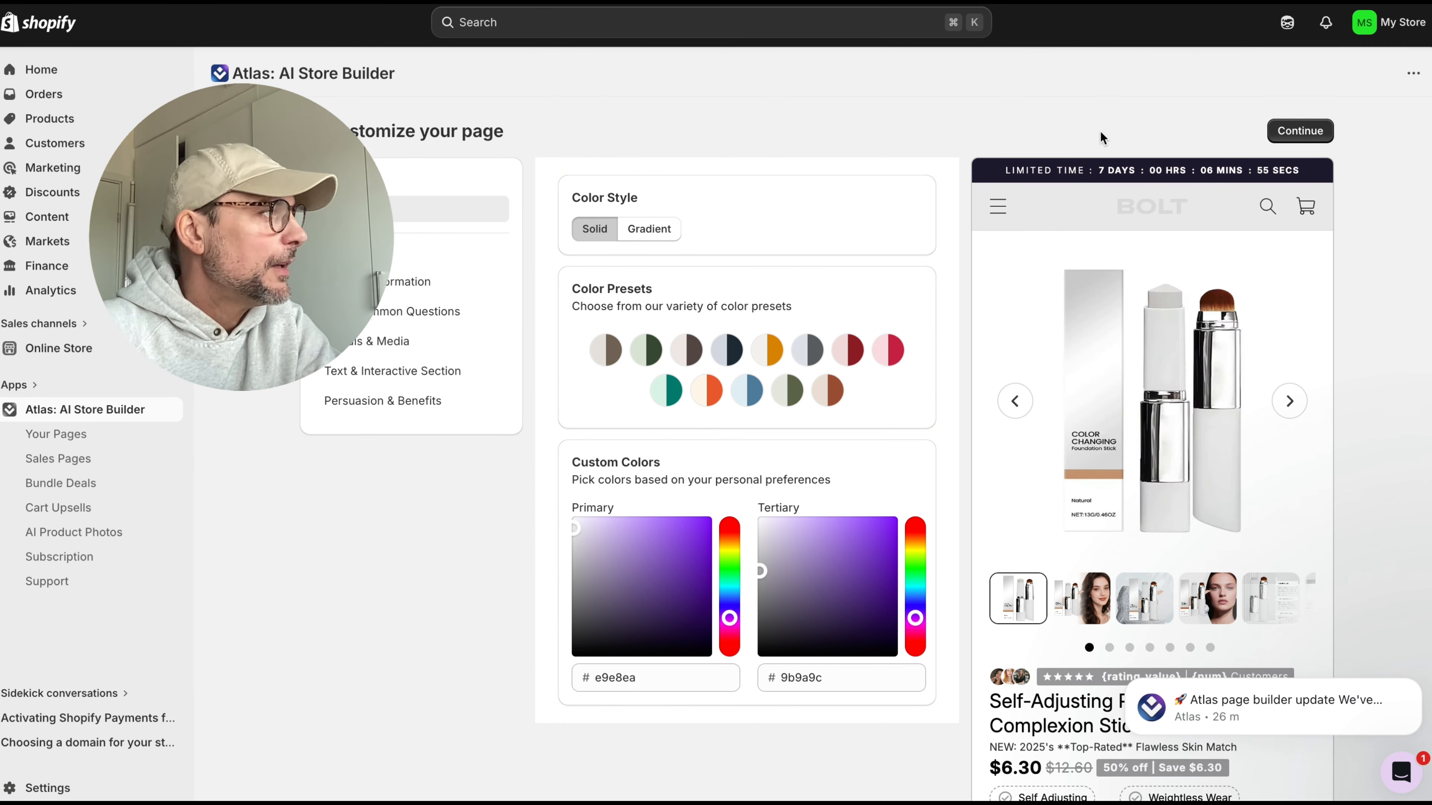
# Step: Continue past page customization, skip the bundle and cart upsell setups, and dismiss the app review form
pyautogui.click(1294, 132)
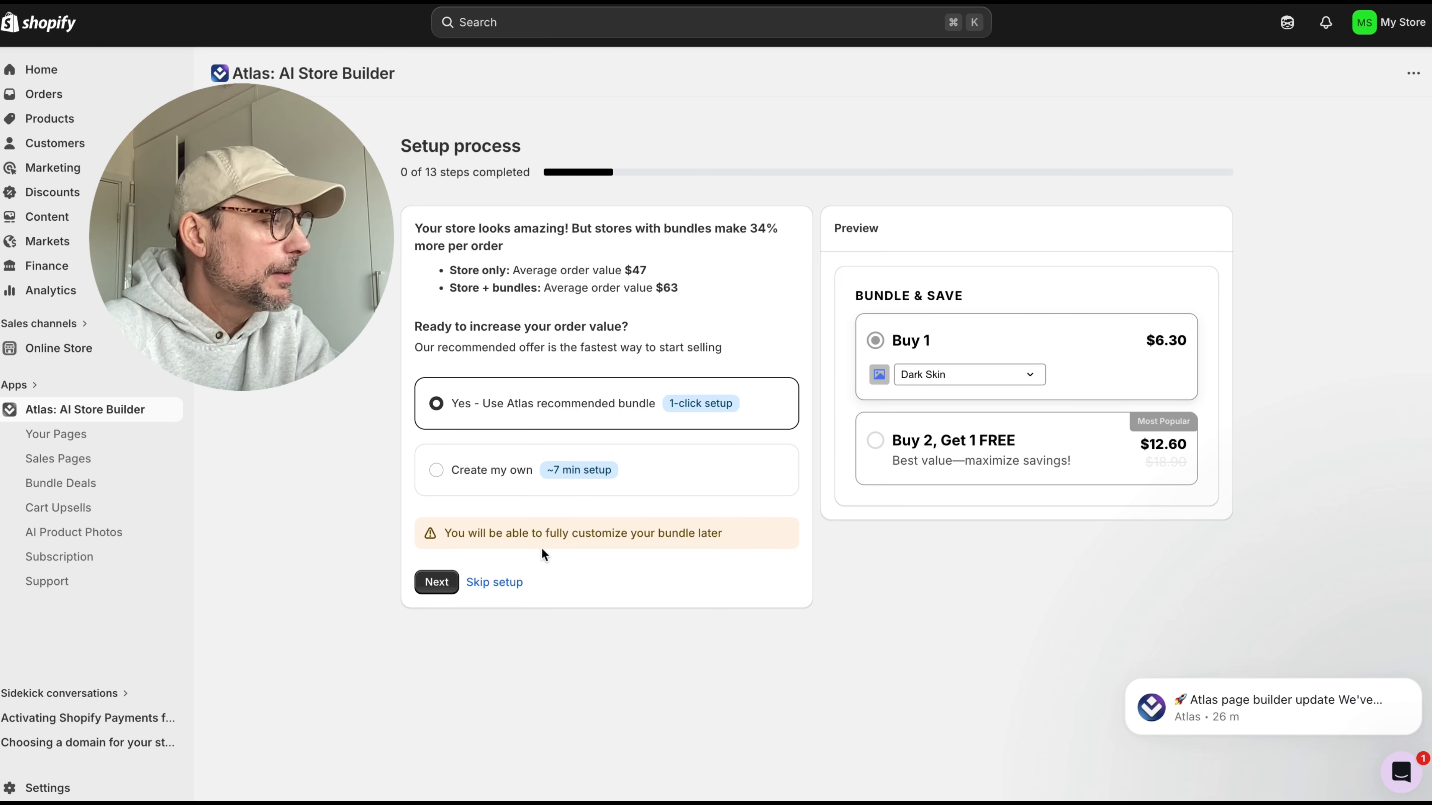
pyautogui.click(509, 585)
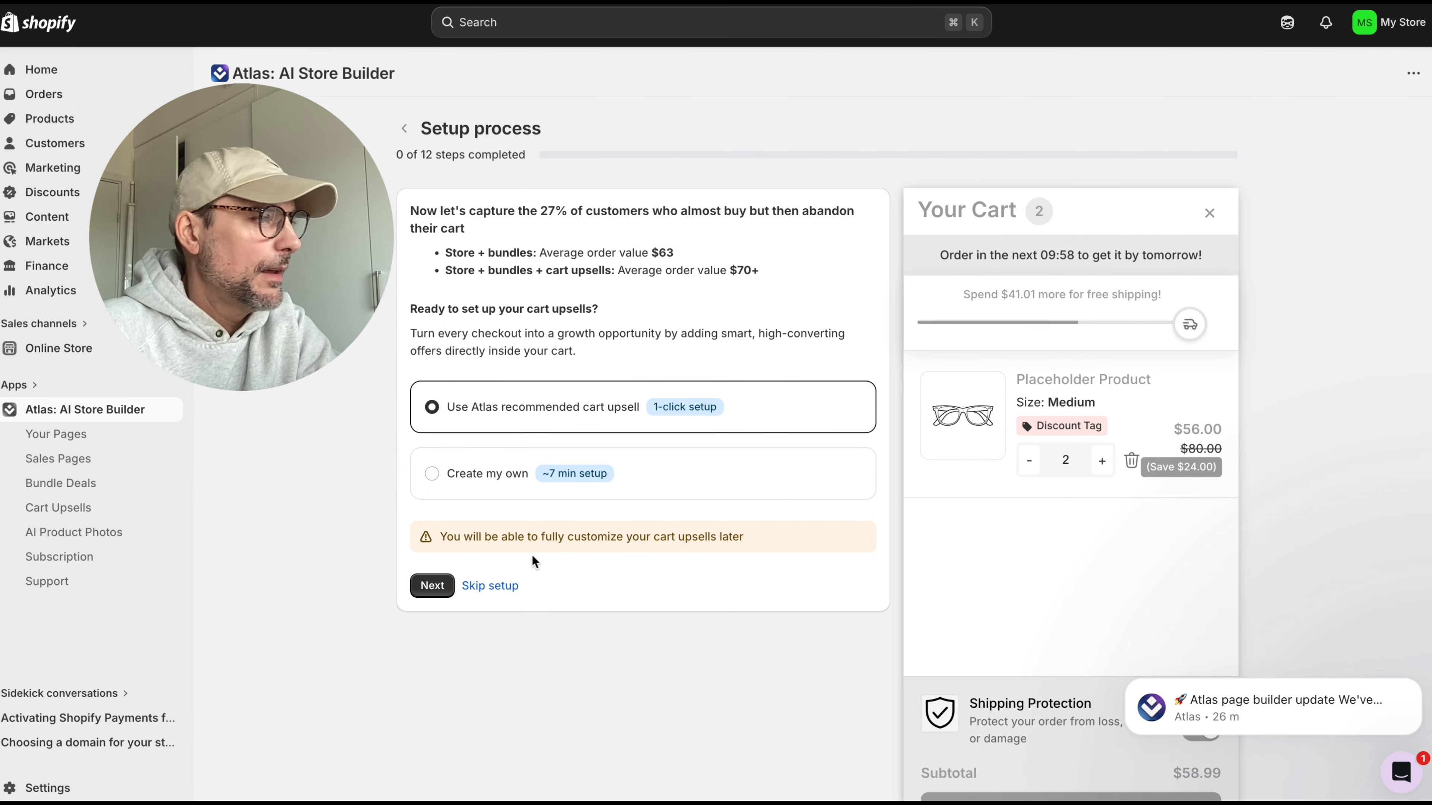
pyautogui.click(492, 586)
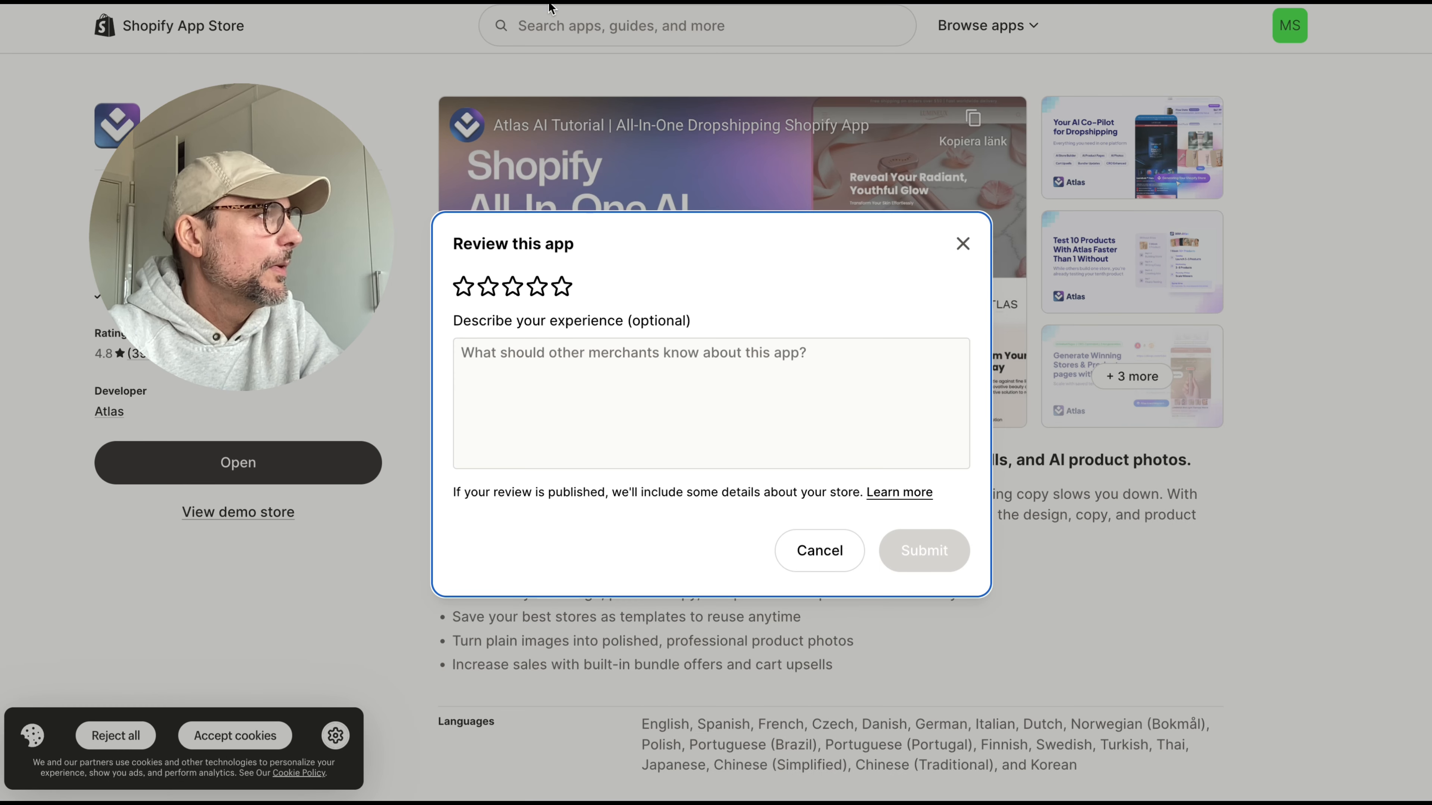
pyautogui.click(963, 246)
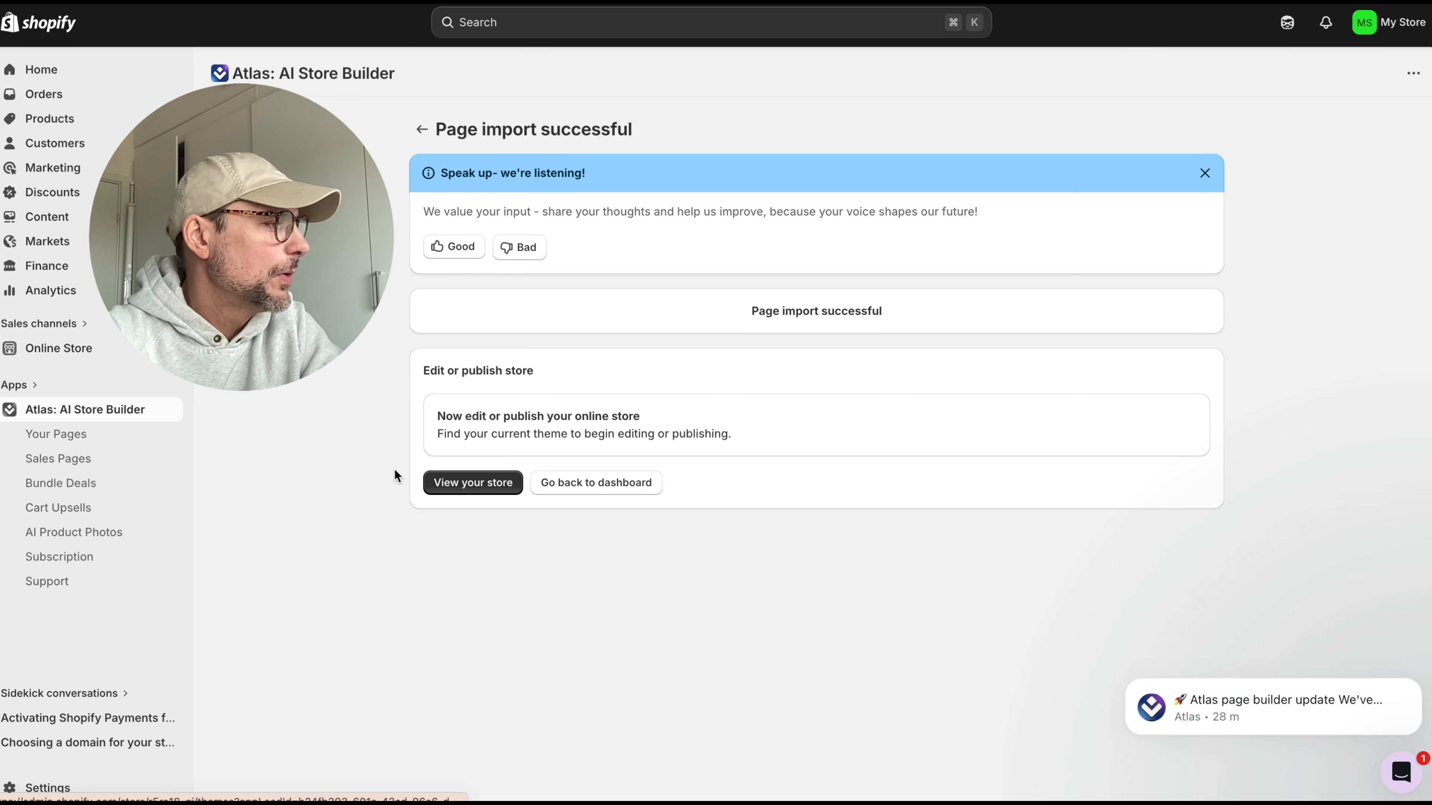
# Step: View the imported store page in the theme editor and examine its sections down to the contact form and back
pyautogui.click(459, 488)
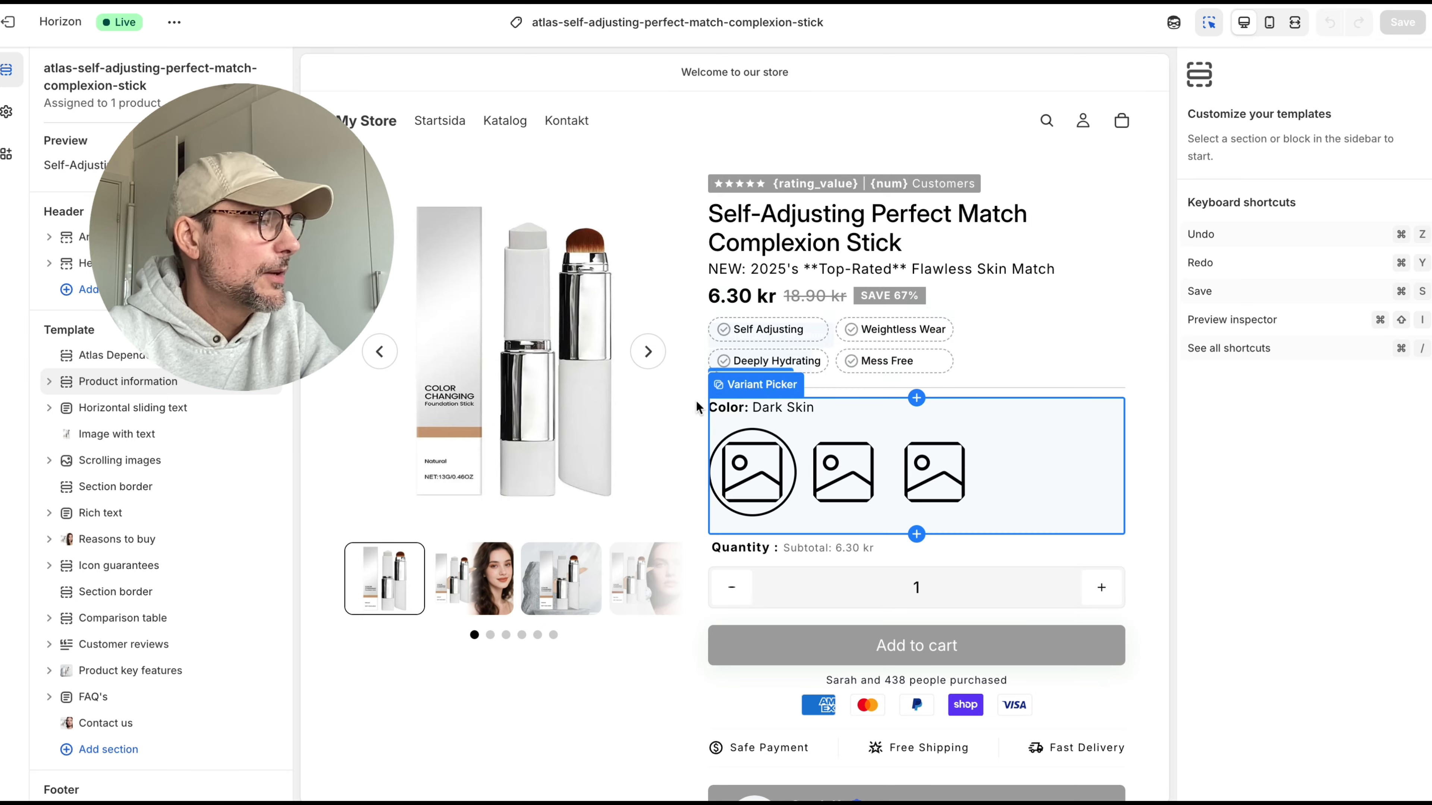
pyautogui.scroll(-5, 698, 406)
pyautogui.scroll(-20, 698, 405)
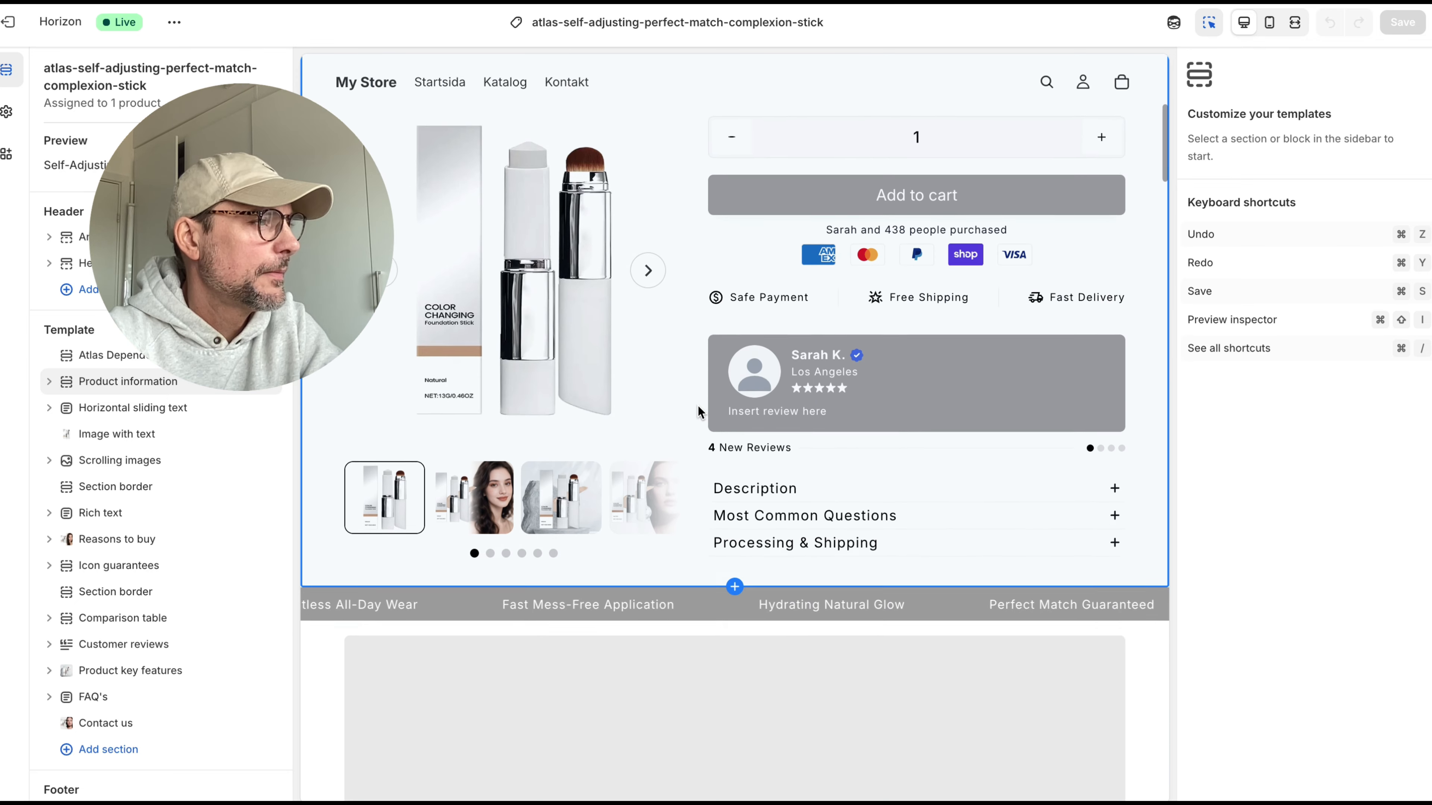
pyautogui.scroll(-20, 698, 405)
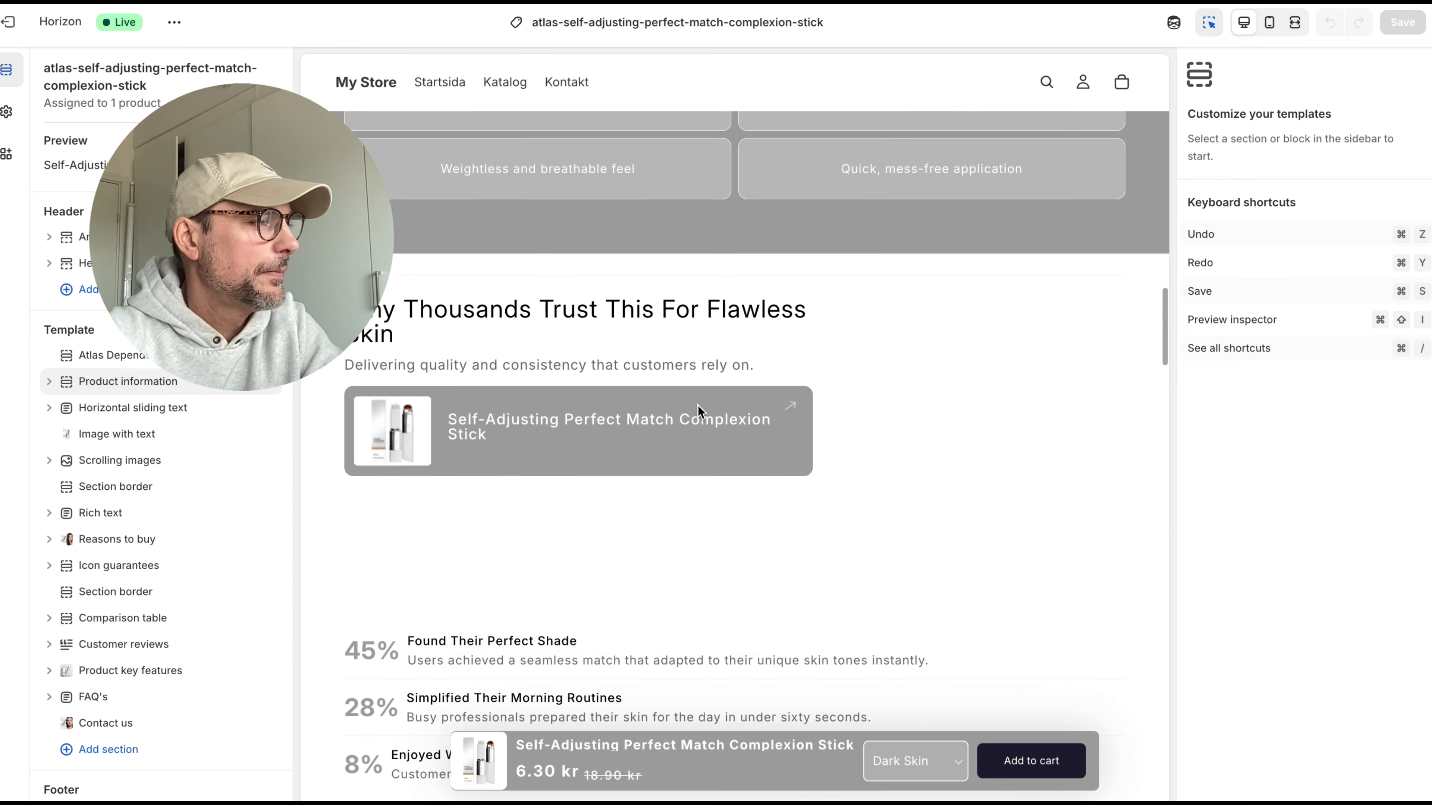
pyautogui.scroll(-20, 698, 405)
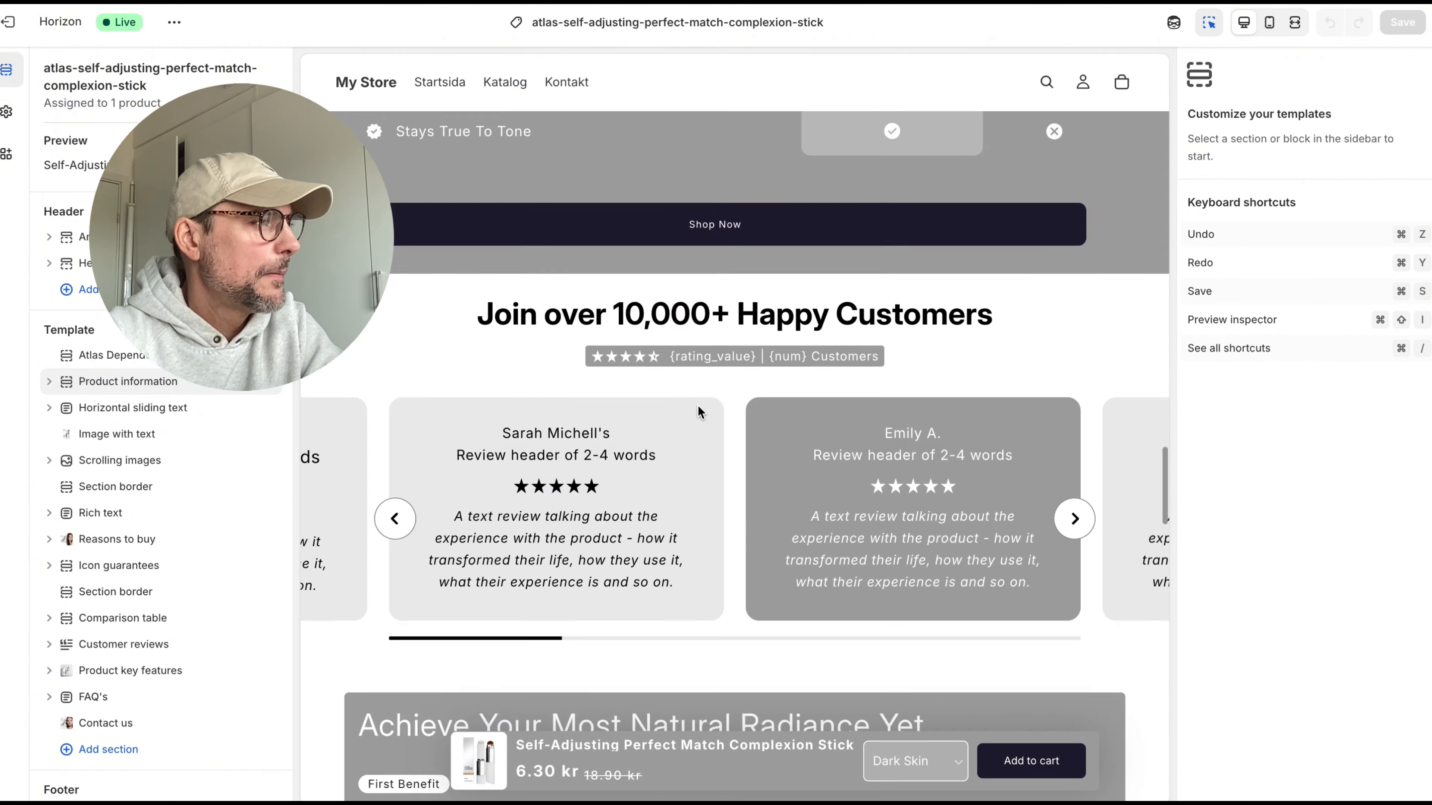
pyautogui.scroll(-15, 698, 405)
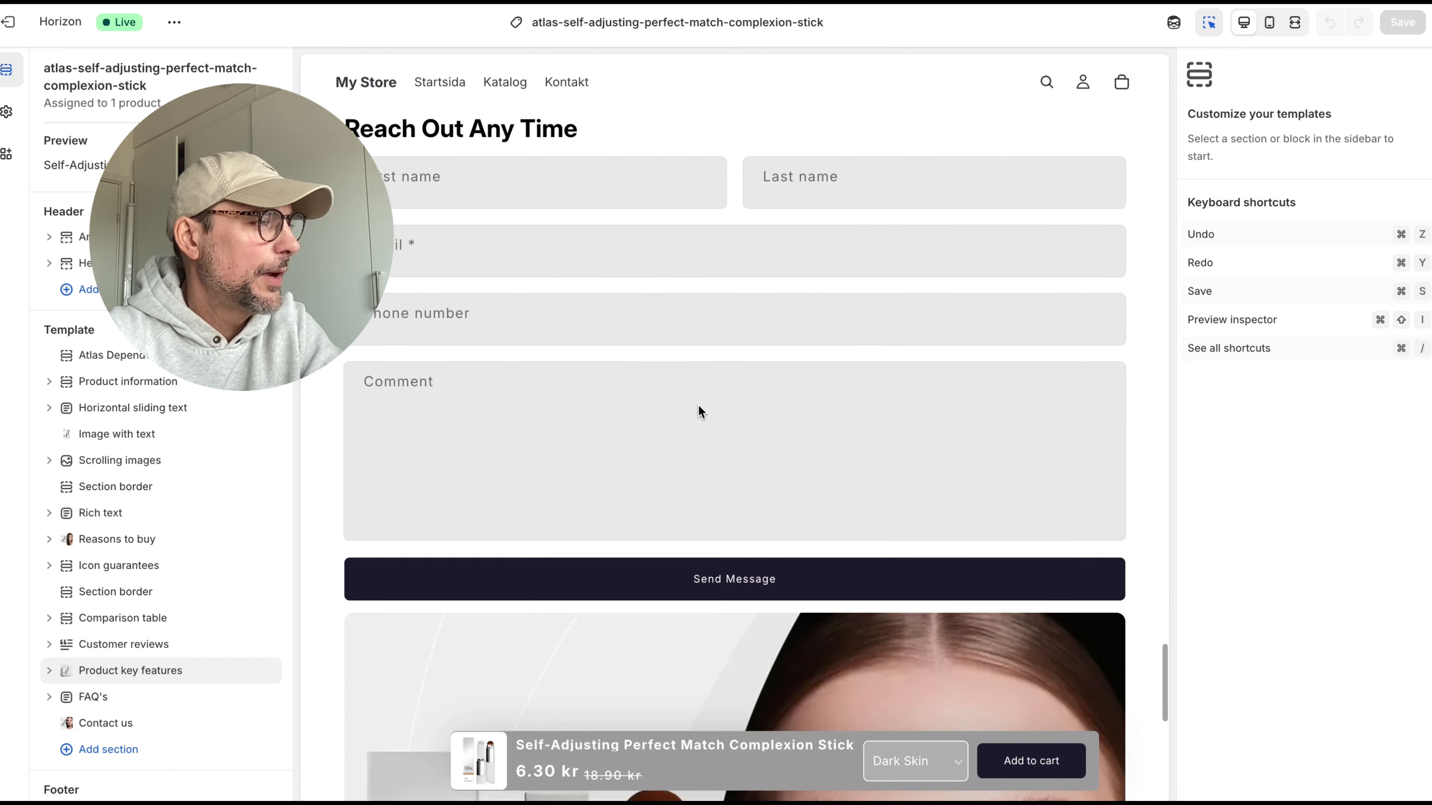
pyautogui.scroll(20, 698, 405)
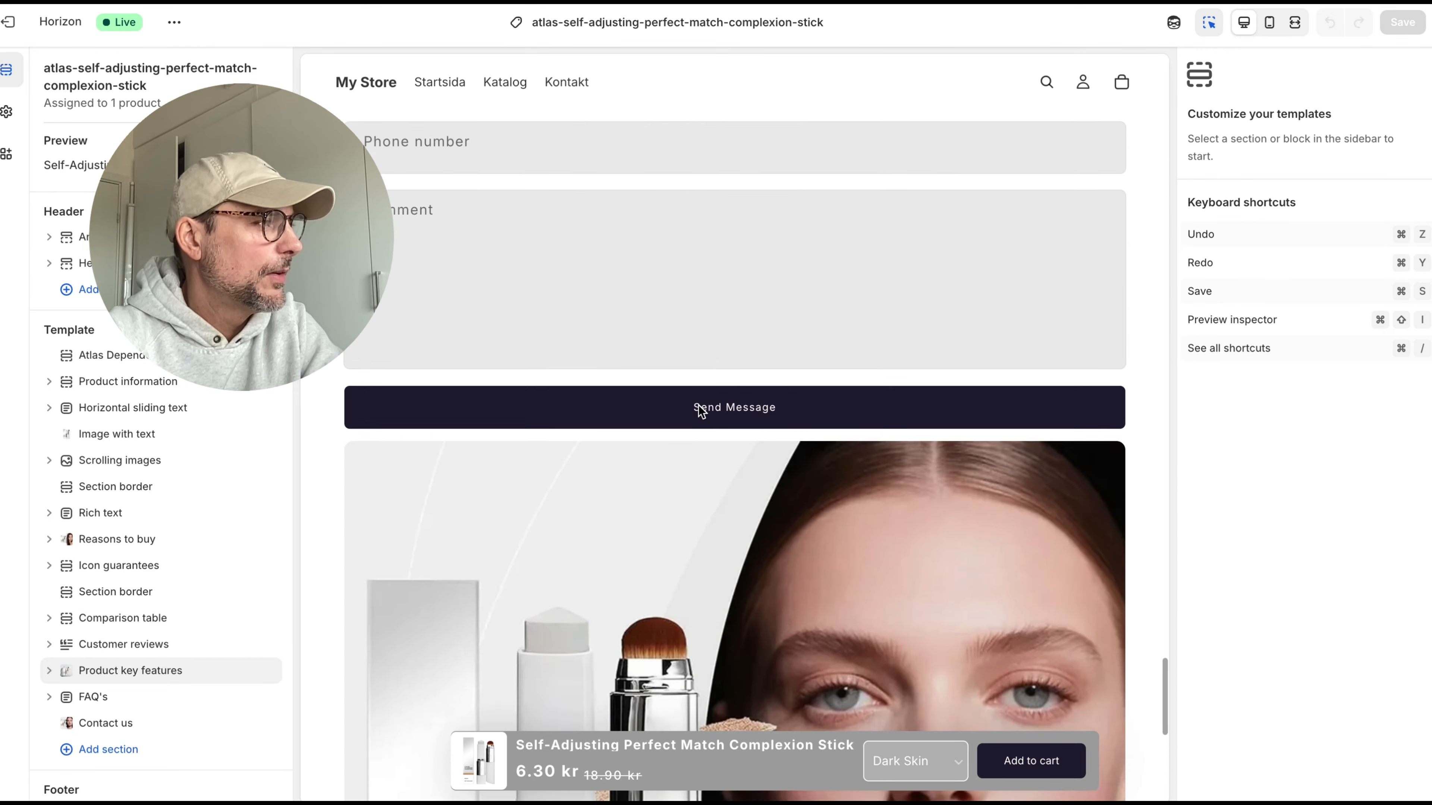
pyautogui.scroll(20, 698, 406)
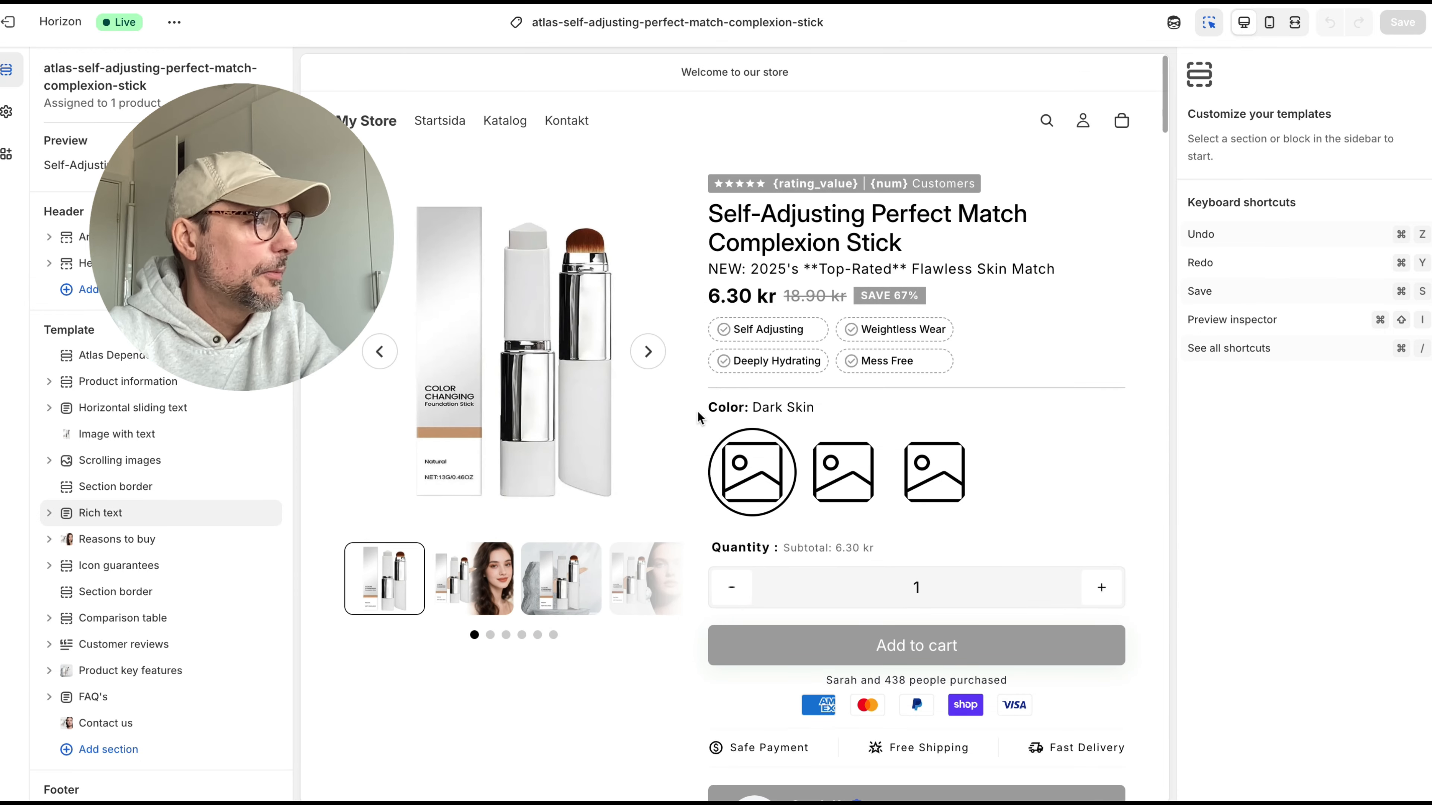
# Step: Leave the theme editor and open the first Self-Adjusting Perfect Match Complexion Stick in the product list
pyautogui.click(13, 26)
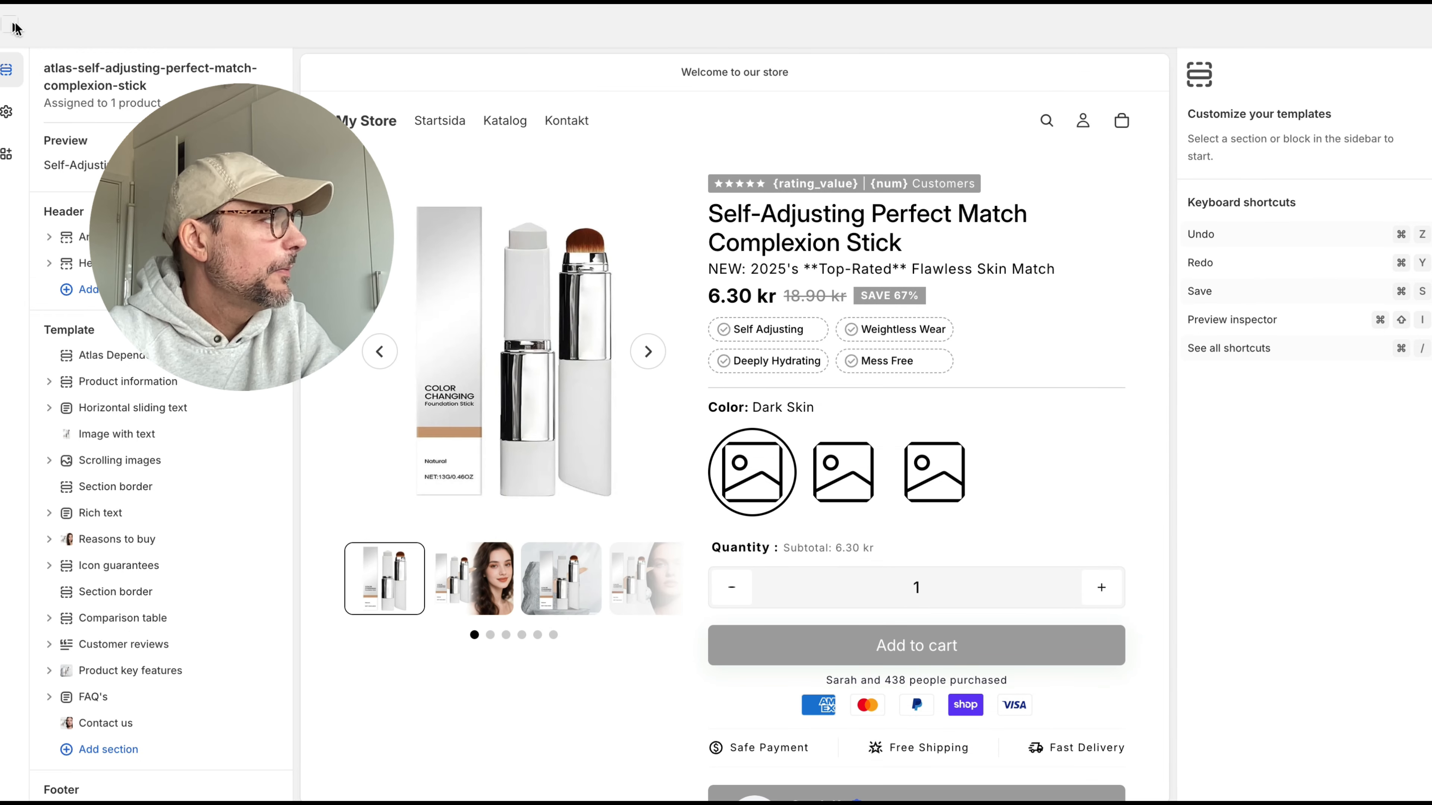
pyautogui.click(63, 120)
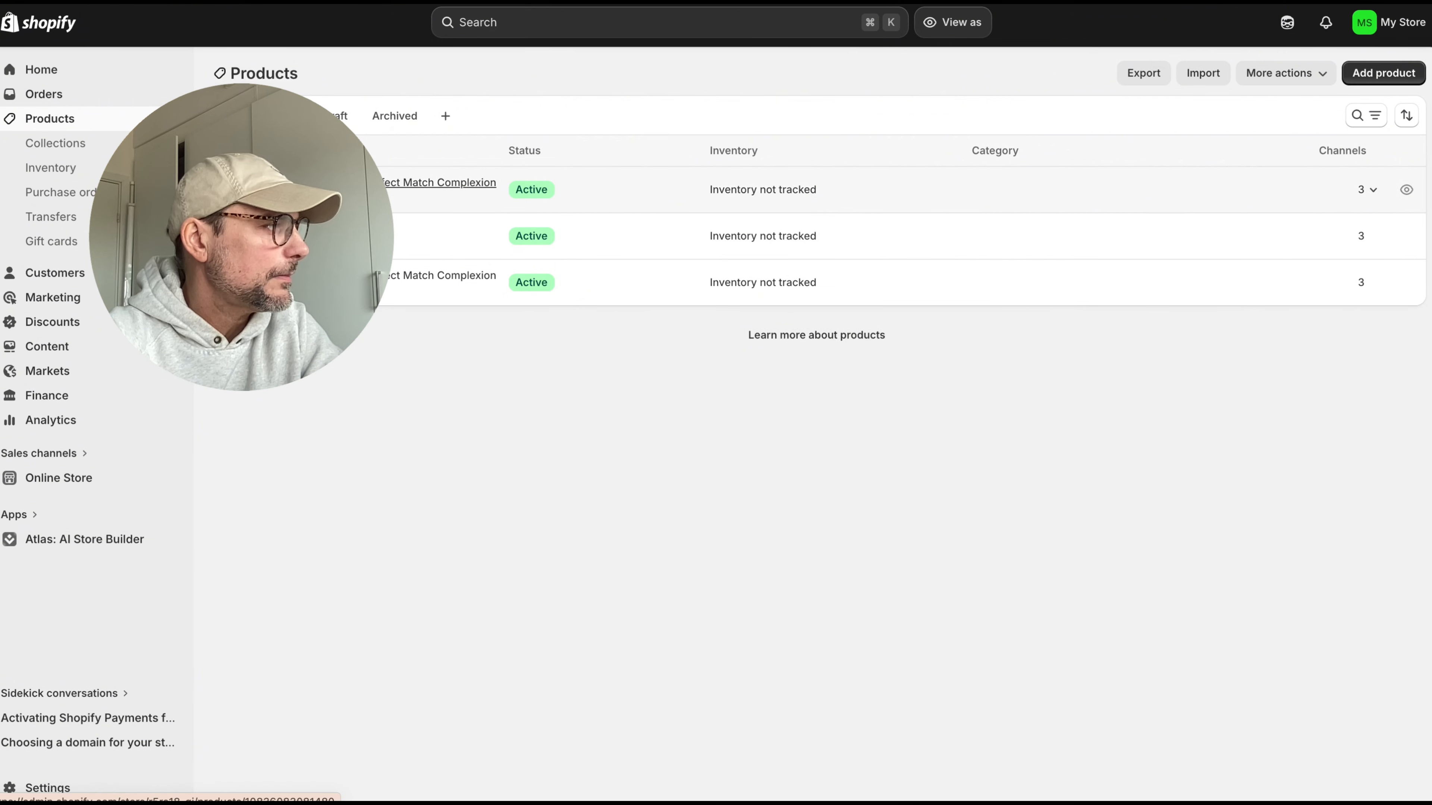
pyautogui.click(387, 187)
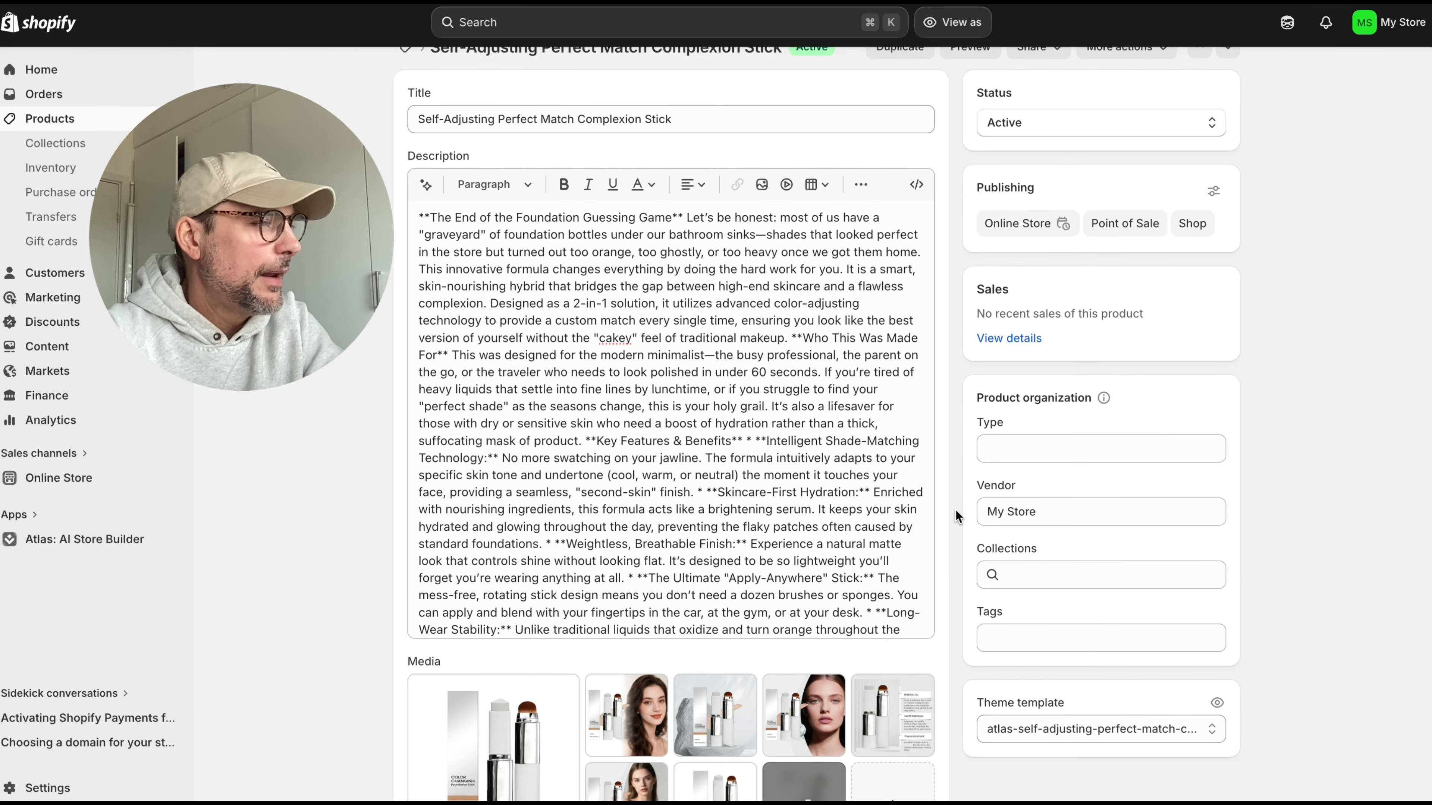
# Step: Upload the JPG images 1, 2, 3, 4 and 8 to the product's media
pyautogui.scroll(-3, 955, 509)
pyautogui.scroll(-4, 956, 509)
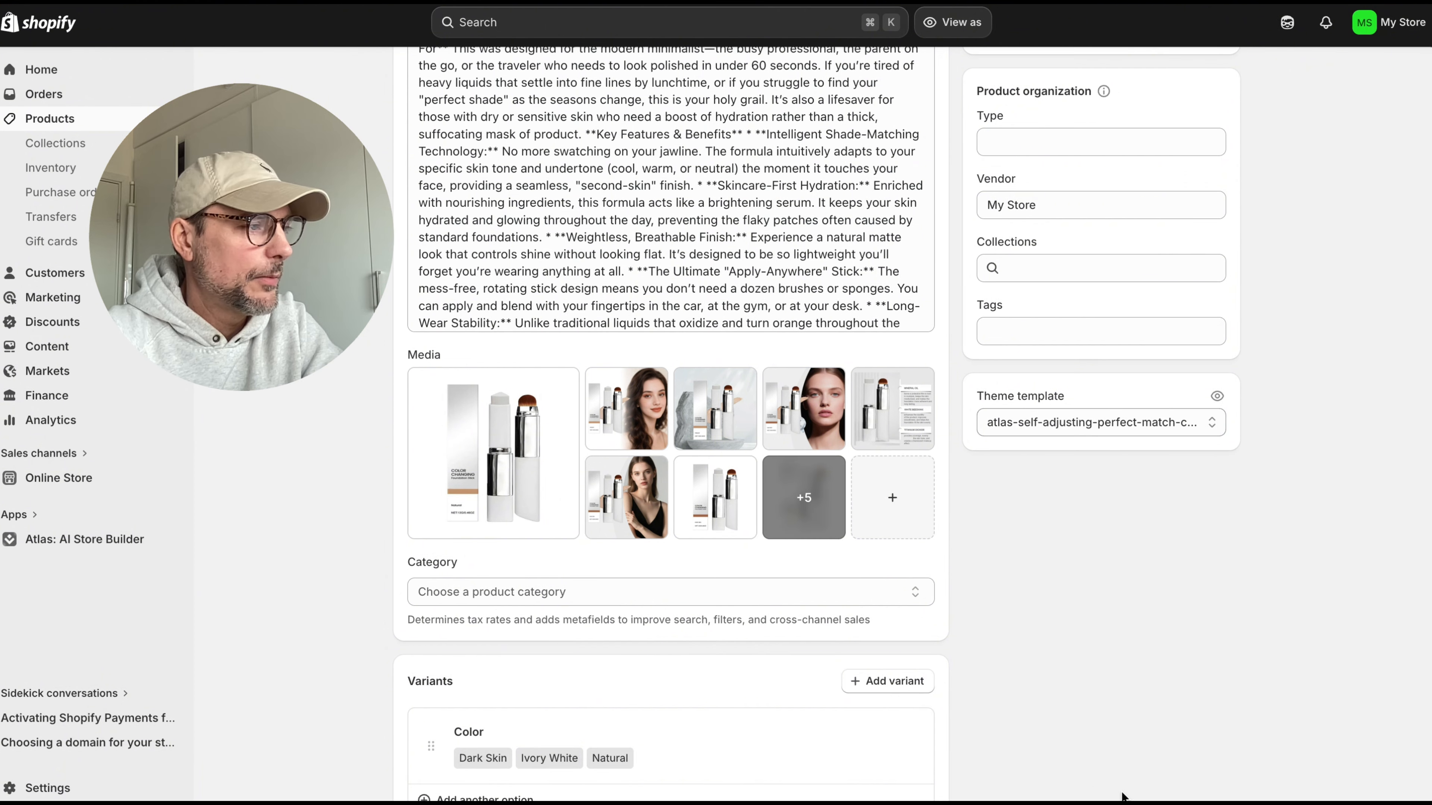
pyautogui.click(895, 503)
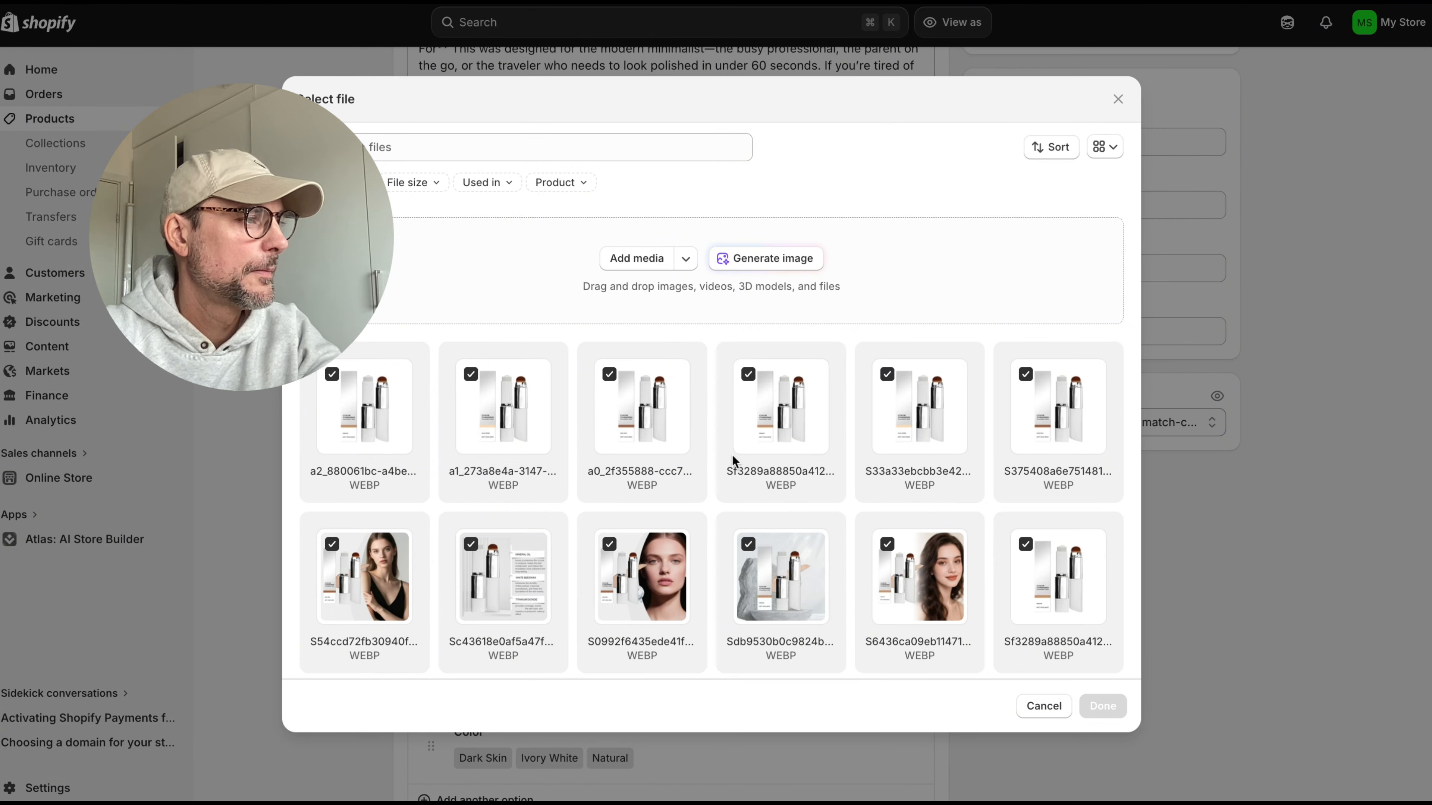
pyautogui.click(1007, 586)
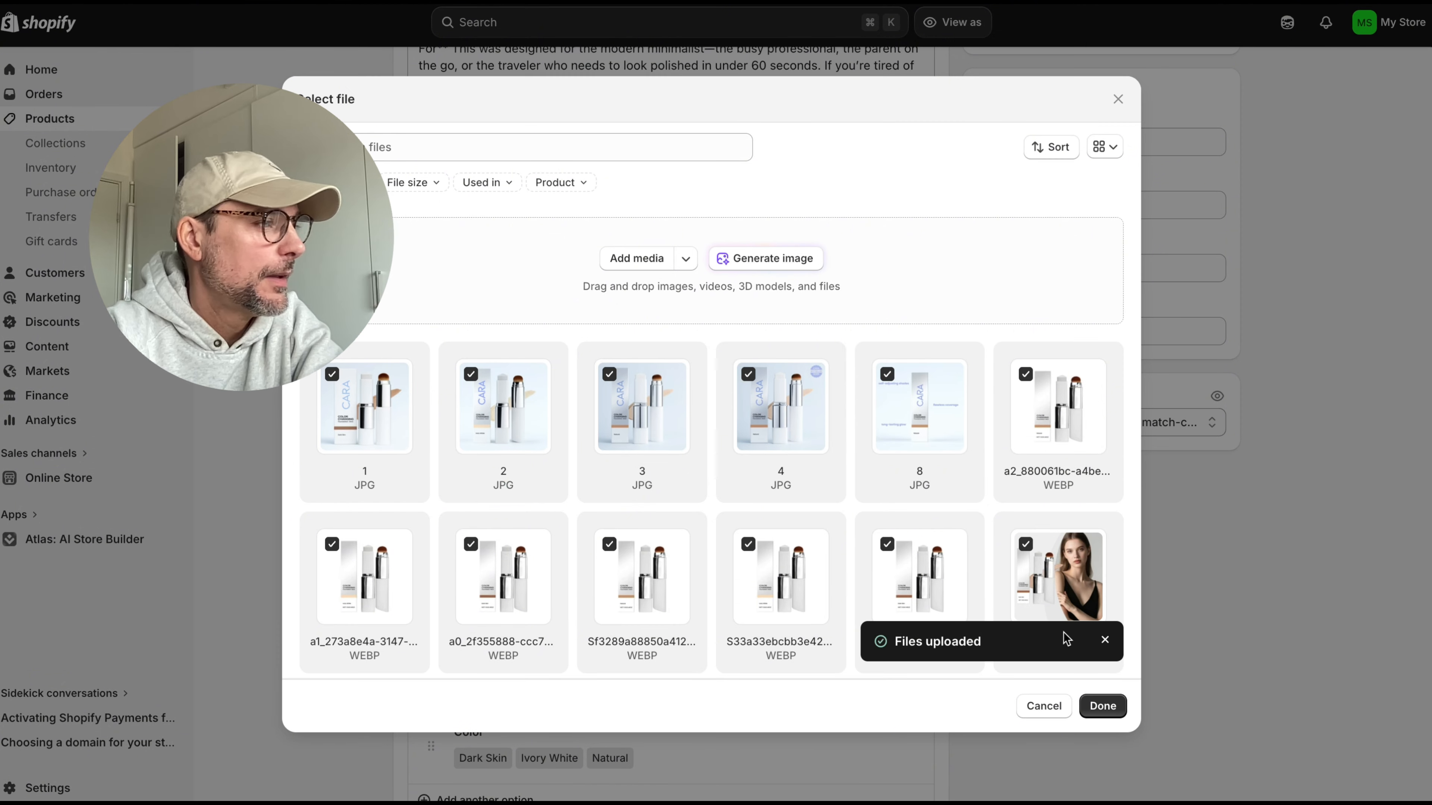
pyautogui.click(1105, 707)
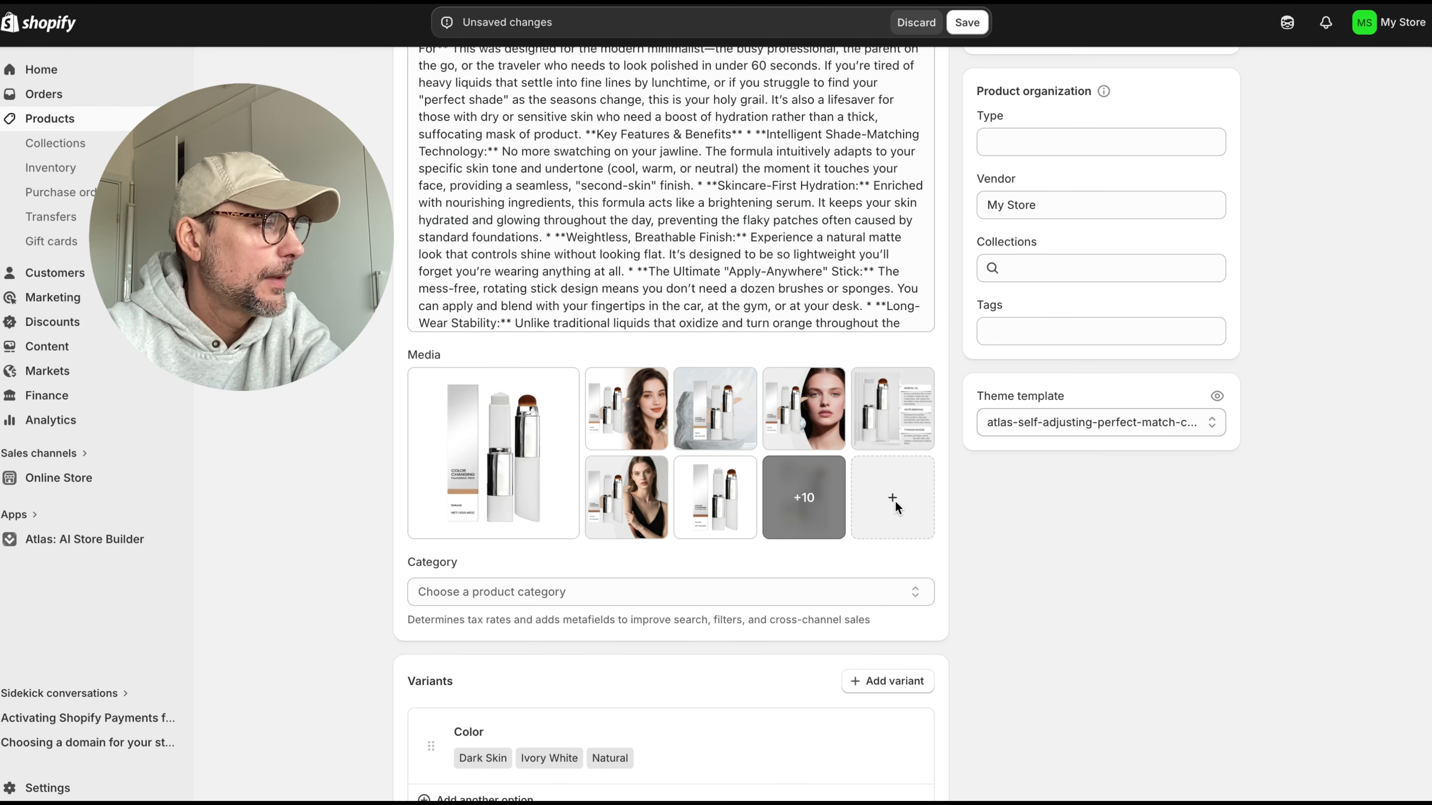
# Step: Remove all the original imported images from the product's media, keeping only the five CARA-branded images
pyautogui.click(421, 382)
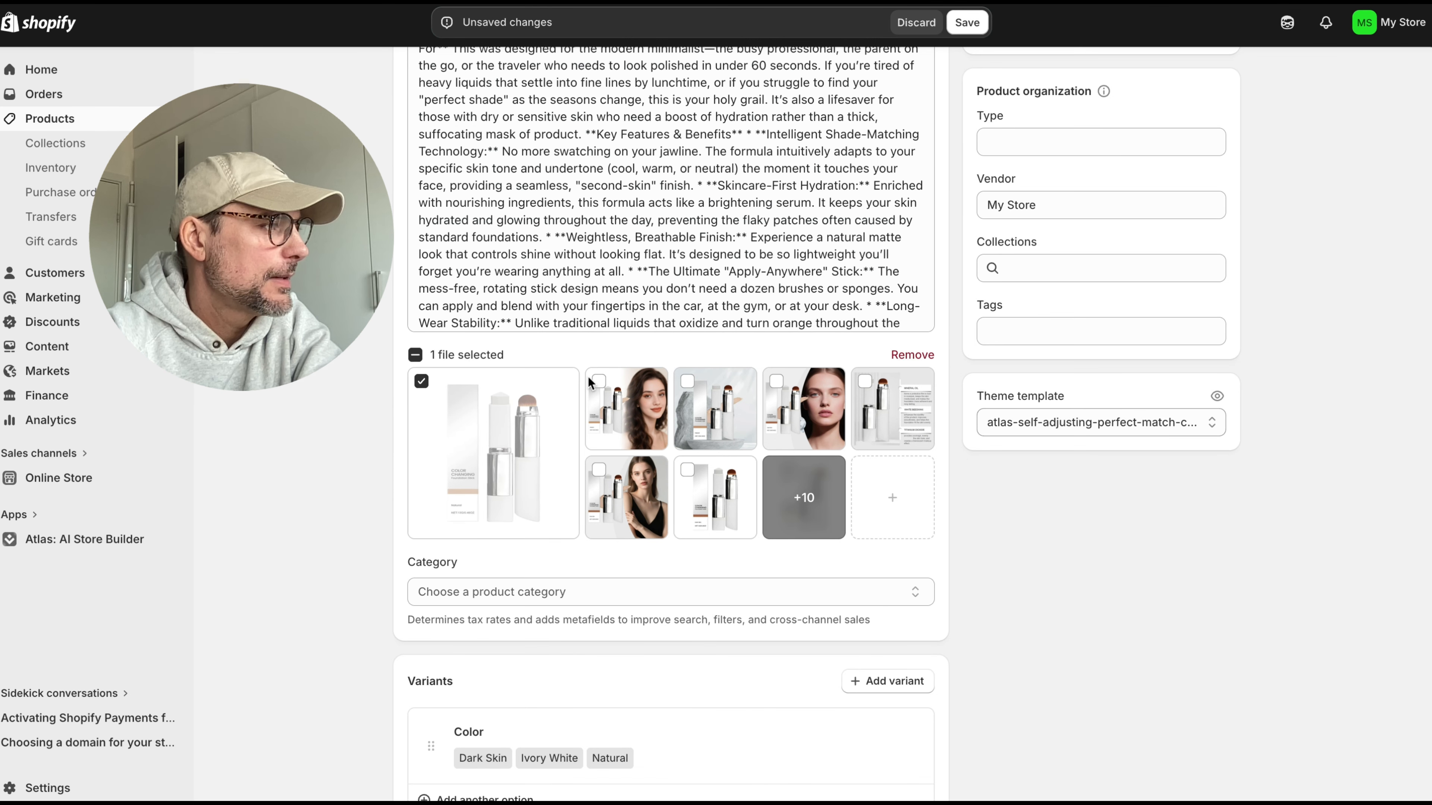
pyautogui.click(599, 382)
pyautogui.click(688, 382)
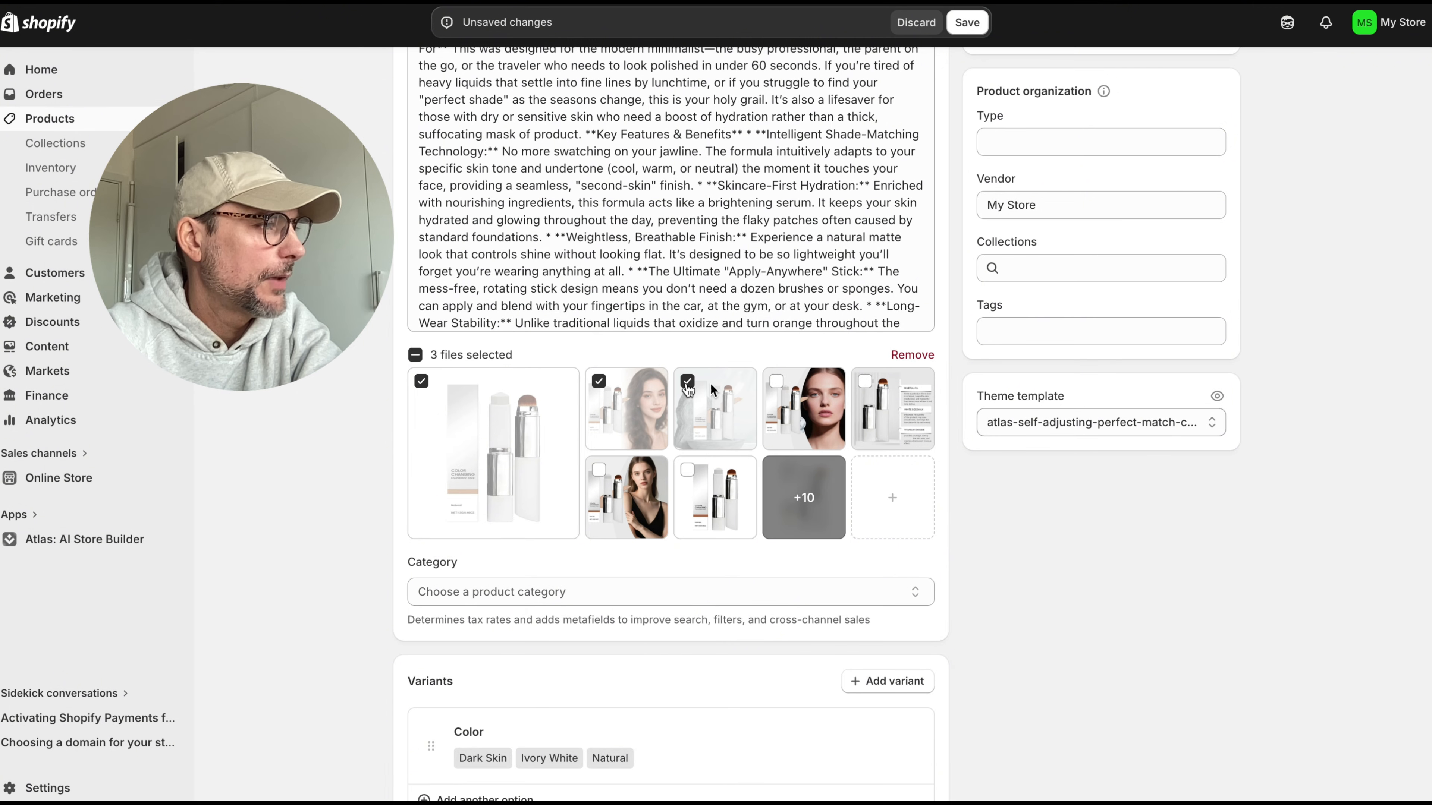
pyautogui.click(777, 382)
pyautogui.click(866, 382)
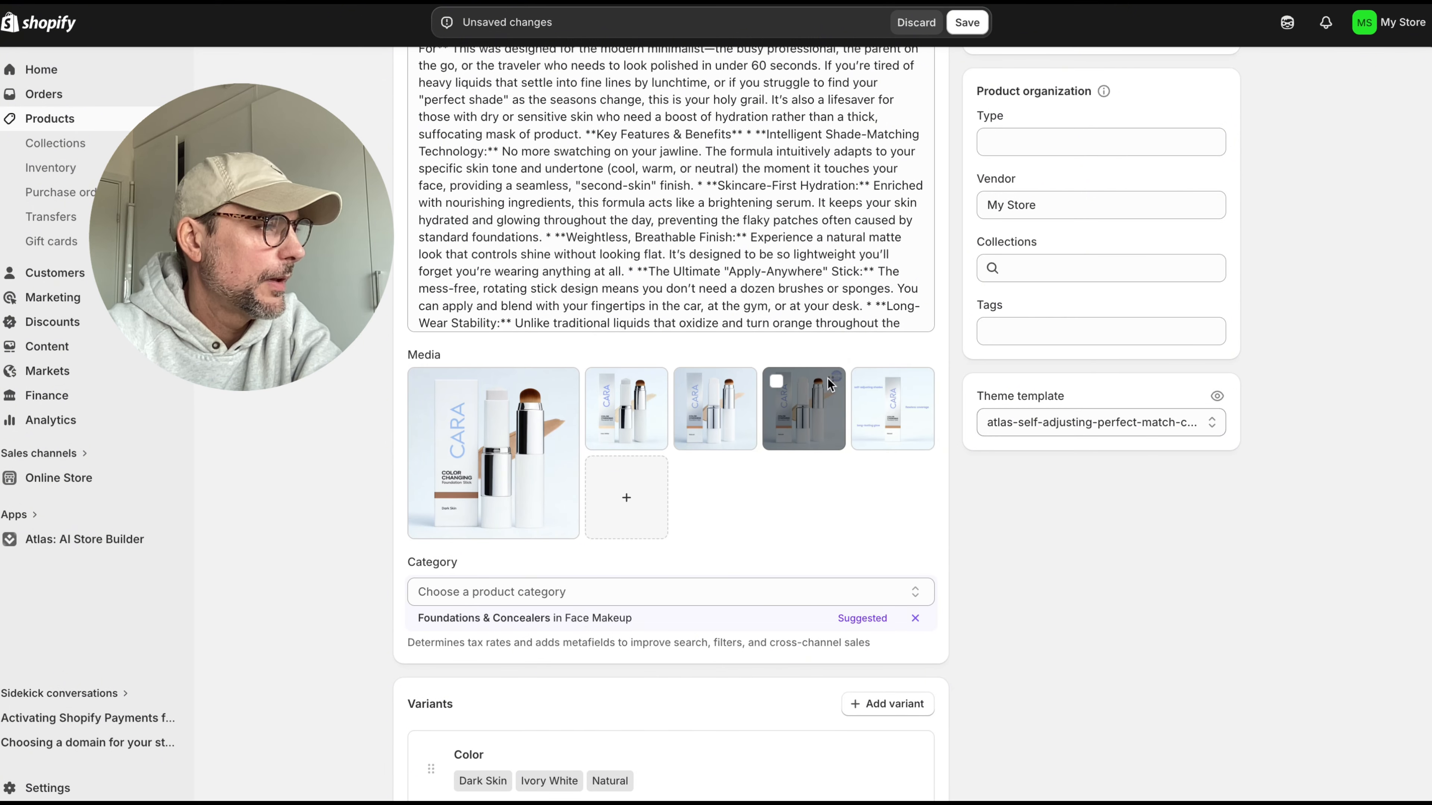
# Step: Reorder the product media so the CARA image with the round badge comes first and the labelled feature image second
pyautogui.moveTo(828, 386); pyautogui.dragTo(520, 387)
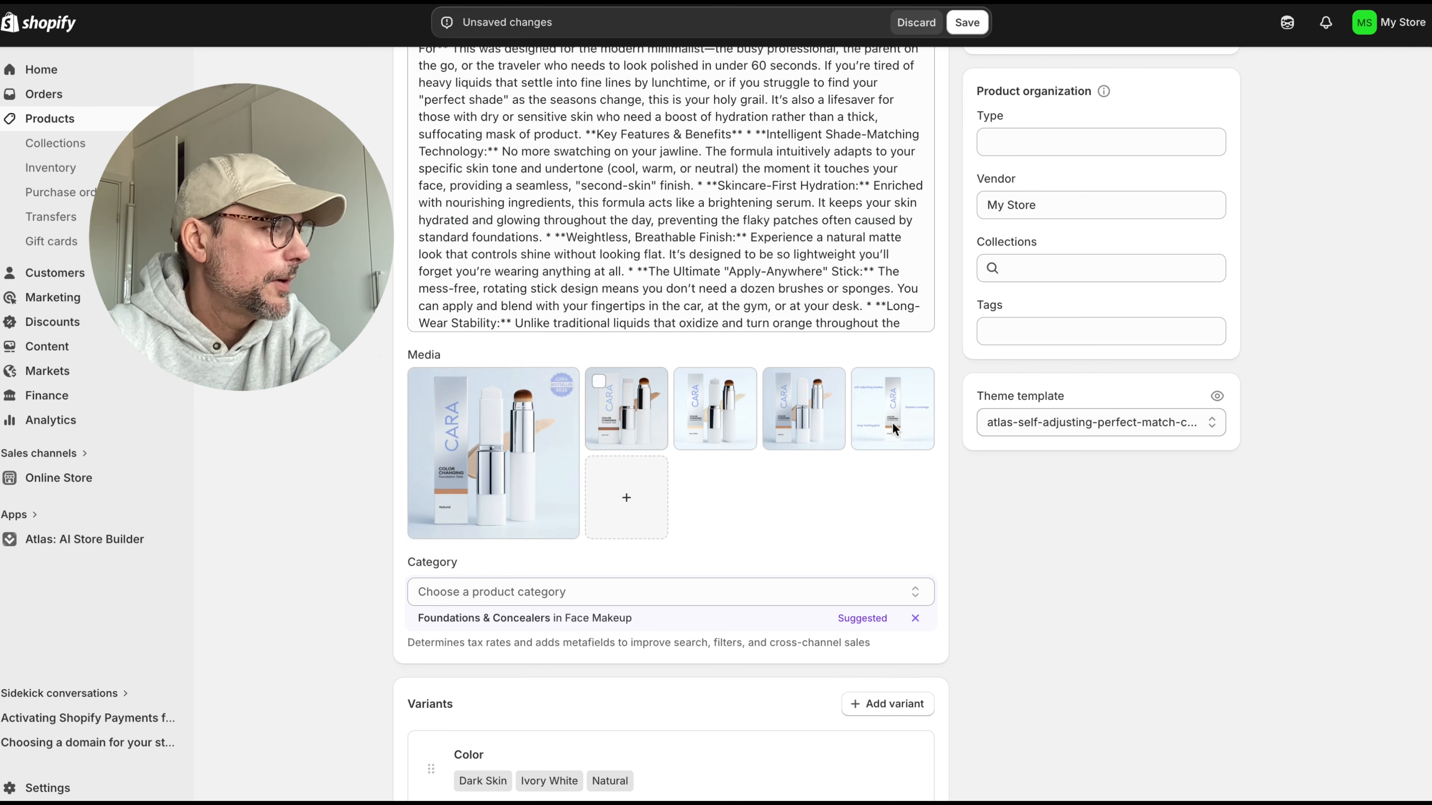
pyautogui.moveTo(912, 385)
pyautogui.moveTo(923, 387); pyautogui.dragTo(677, 390)
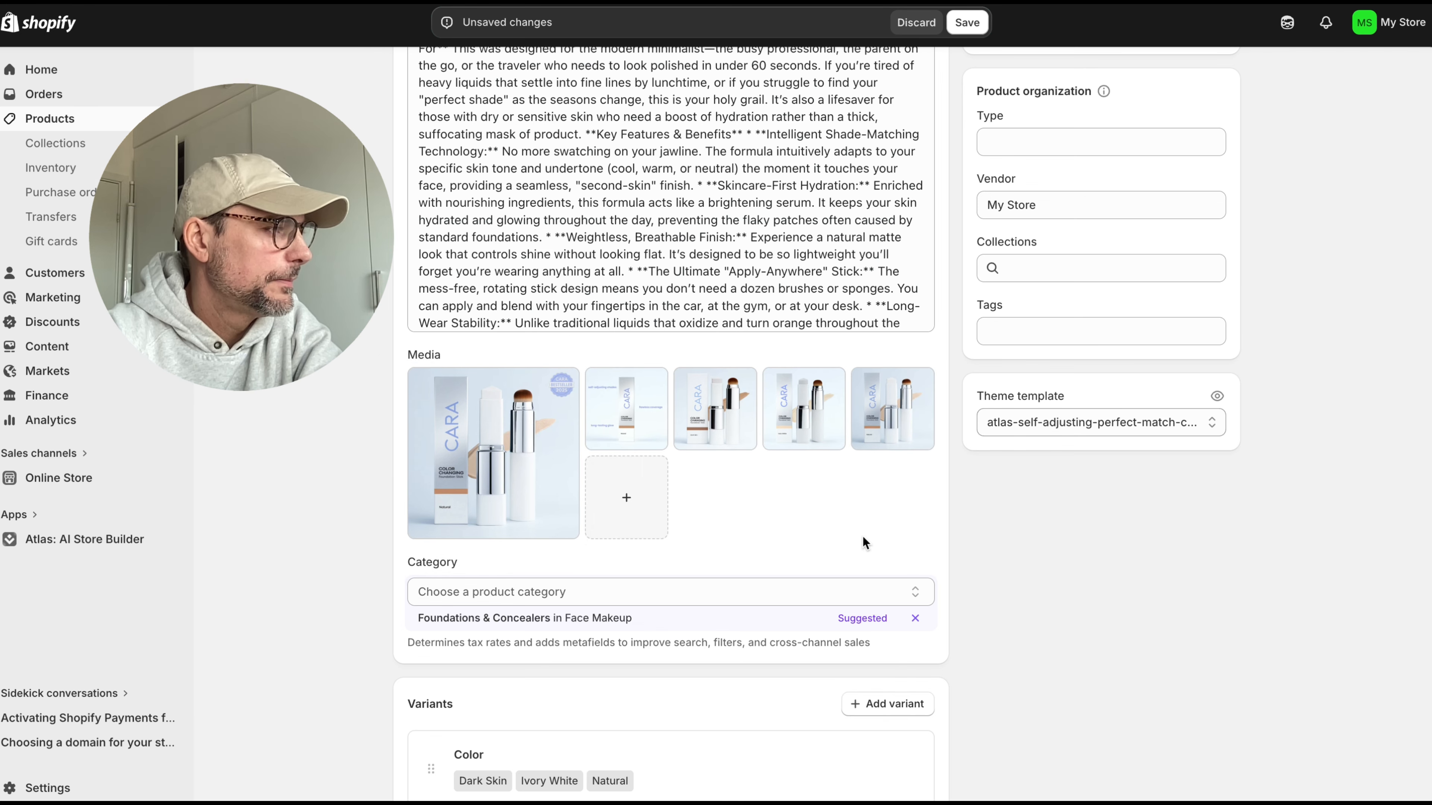
# Step: Assign image 1 (JPG) to the Dark Skin color variant
pyautogui.scroll(-3, 863, 536)
pyautogui.scroll(-3, 863, 536)
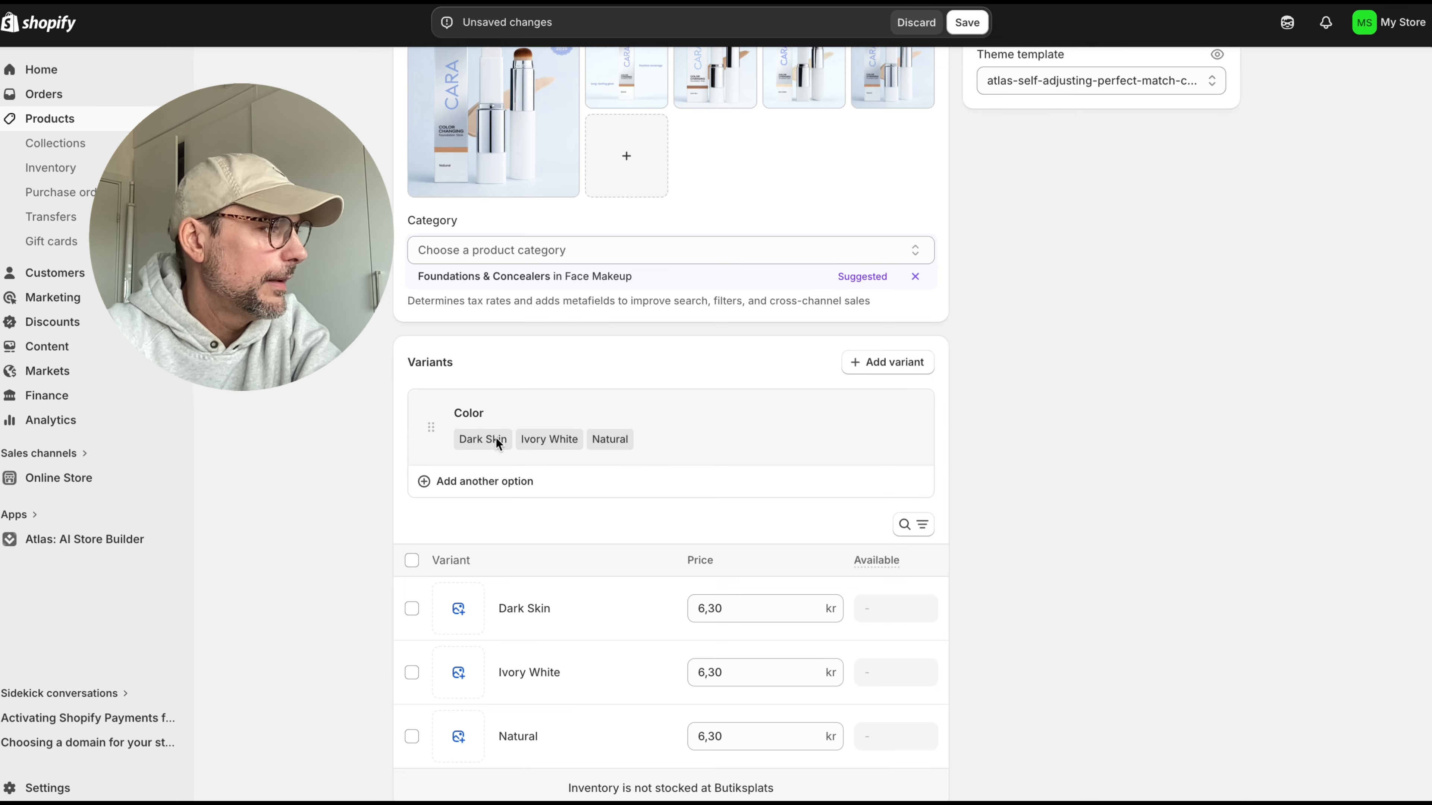
pyautogui.scroll(-2, 709, 549)
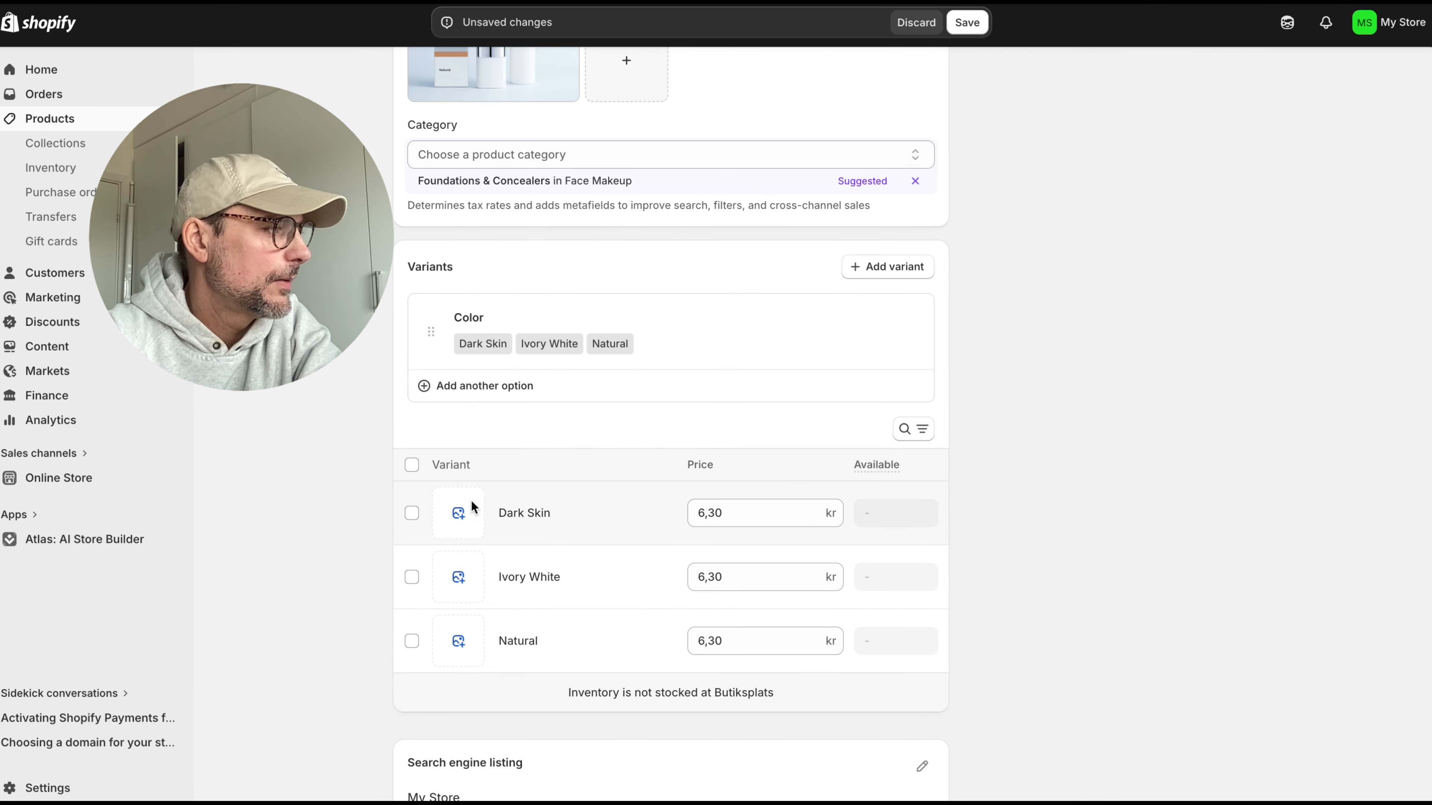
pyautogui.click(459, 513)
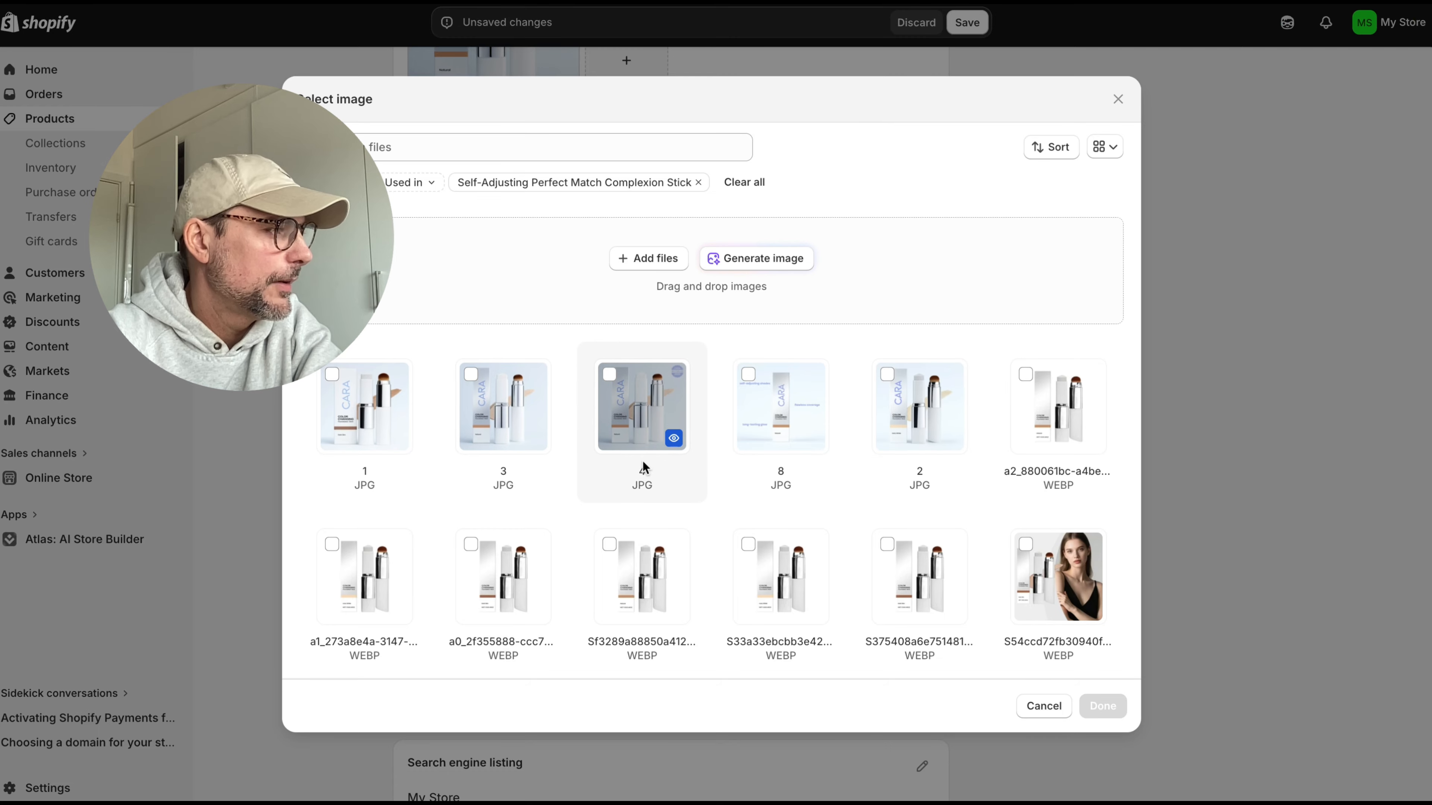
pyautogui.click(363, 428)
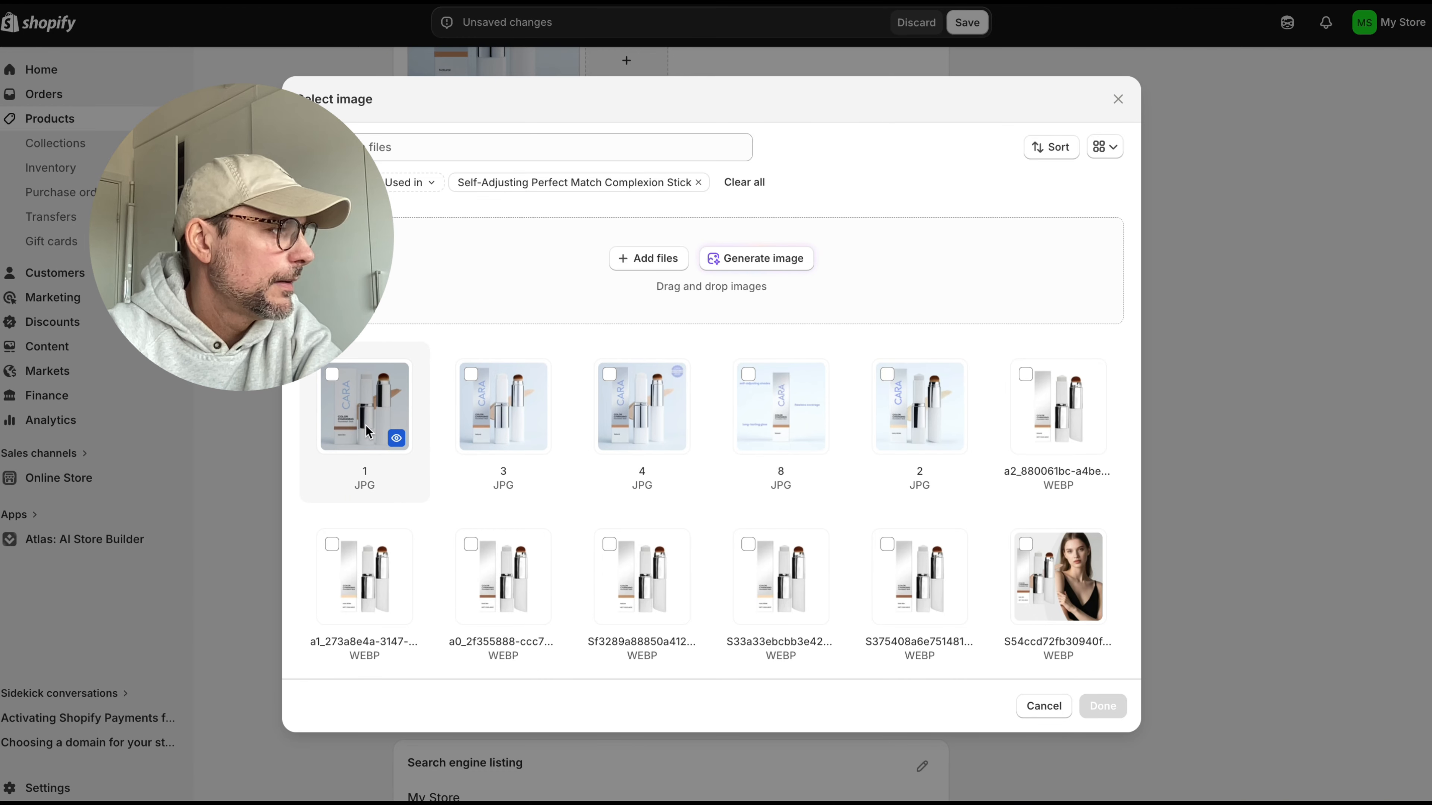
pyautogui.click(1102, 706)
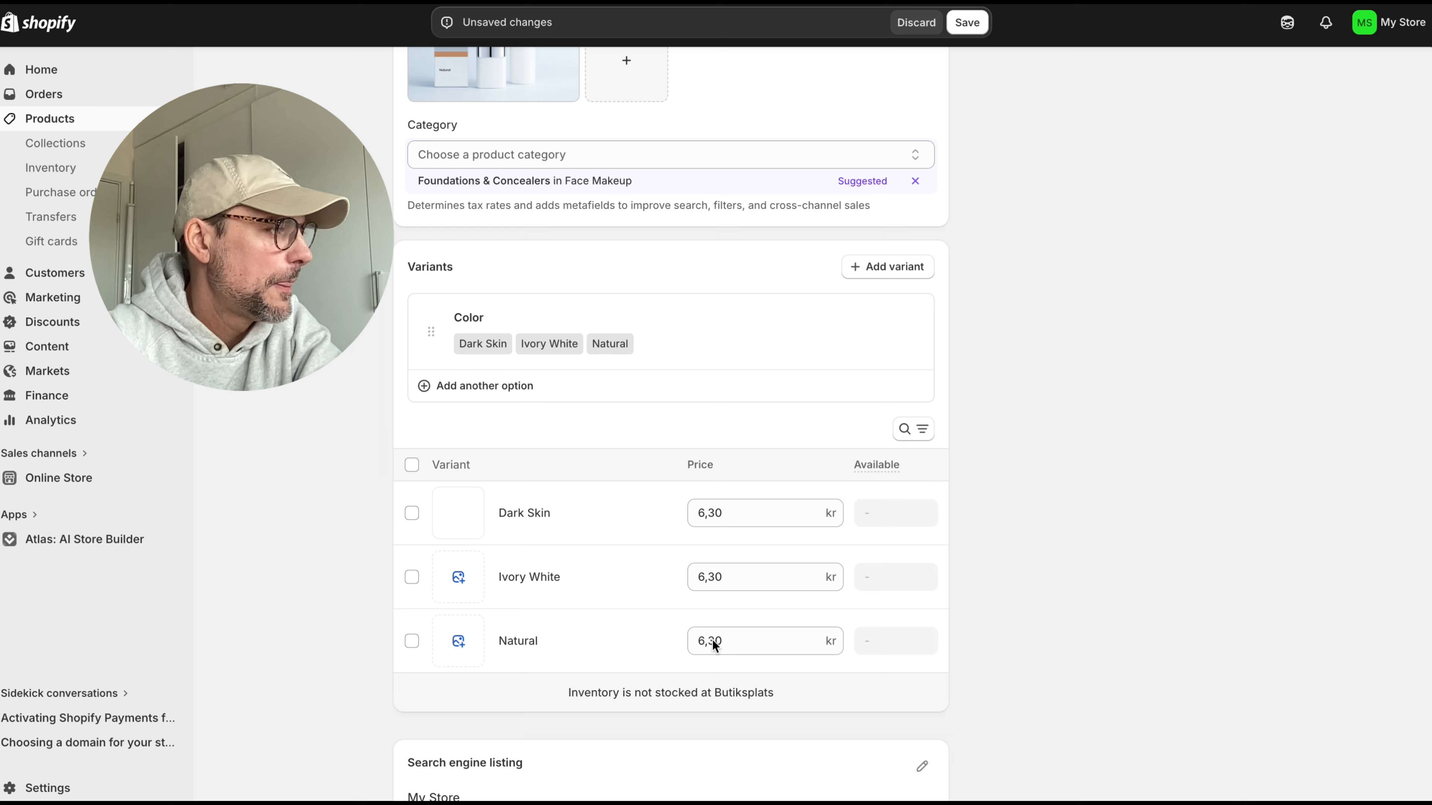
# Step: Assign image 3 (JPG) to the Ivory White variant and image 4 (JPG) to the Natural variant
pyautogui.click(459, 577)
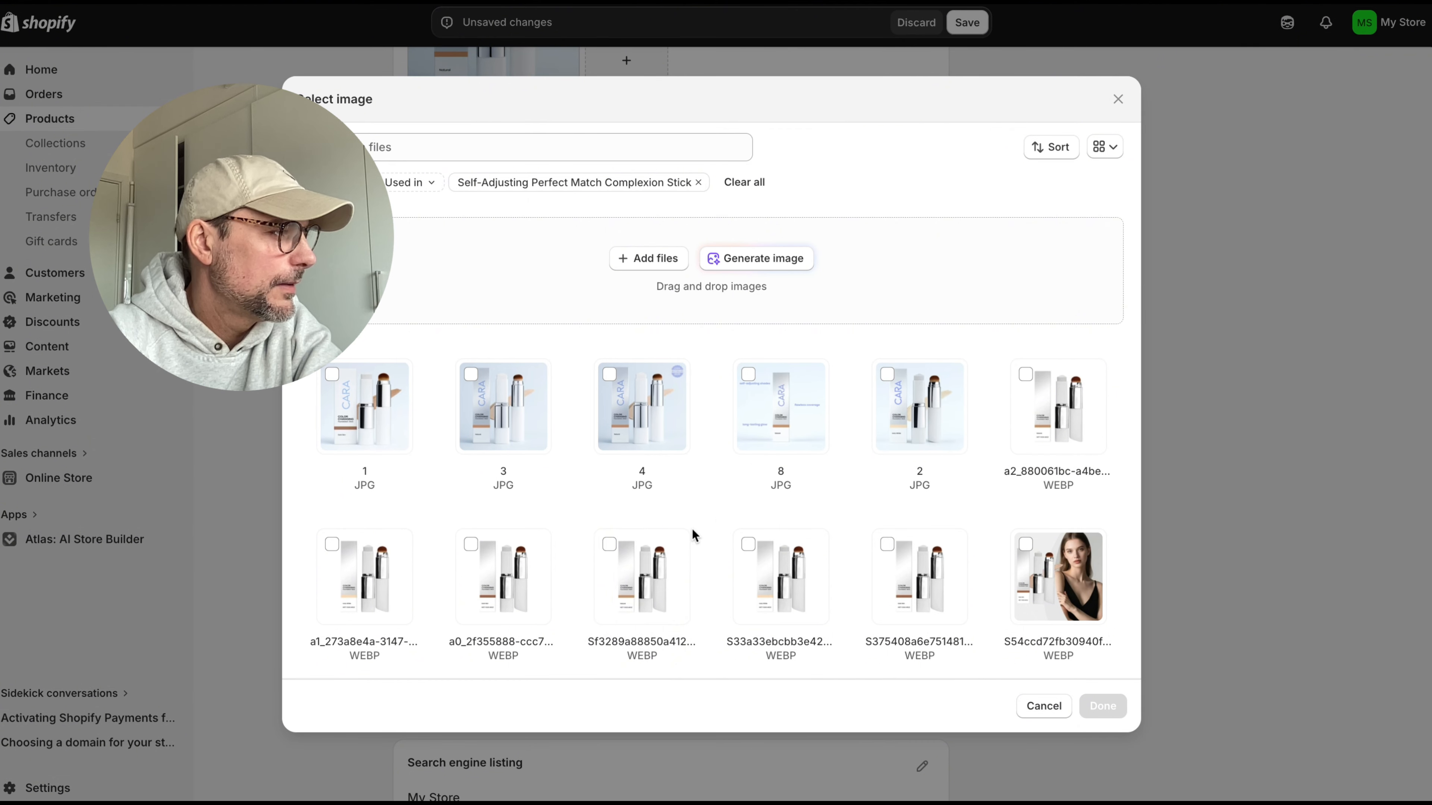
pyautogui.click(506, 433)
pyautogui.click(1093, 712)
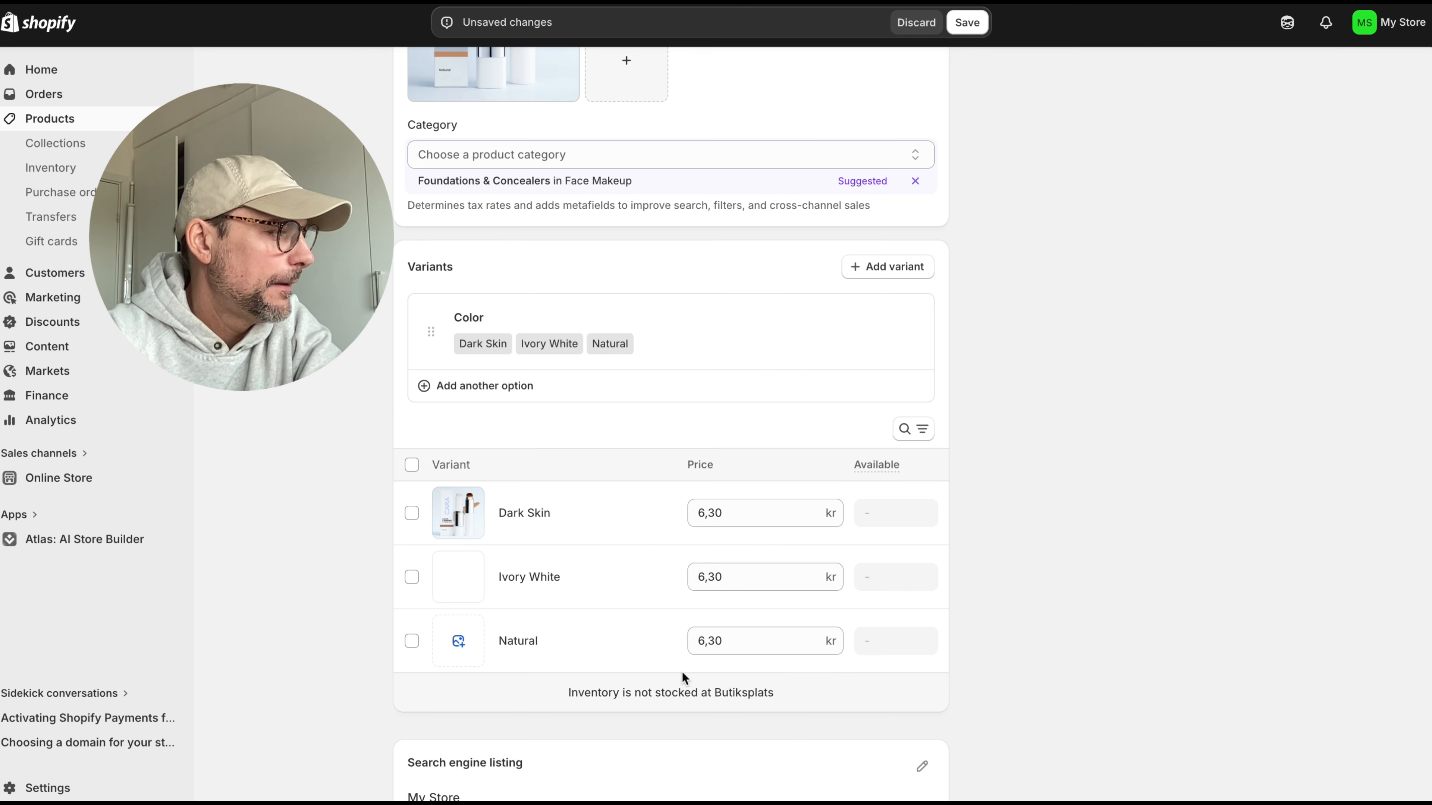
pyautogui.click(456, 638)
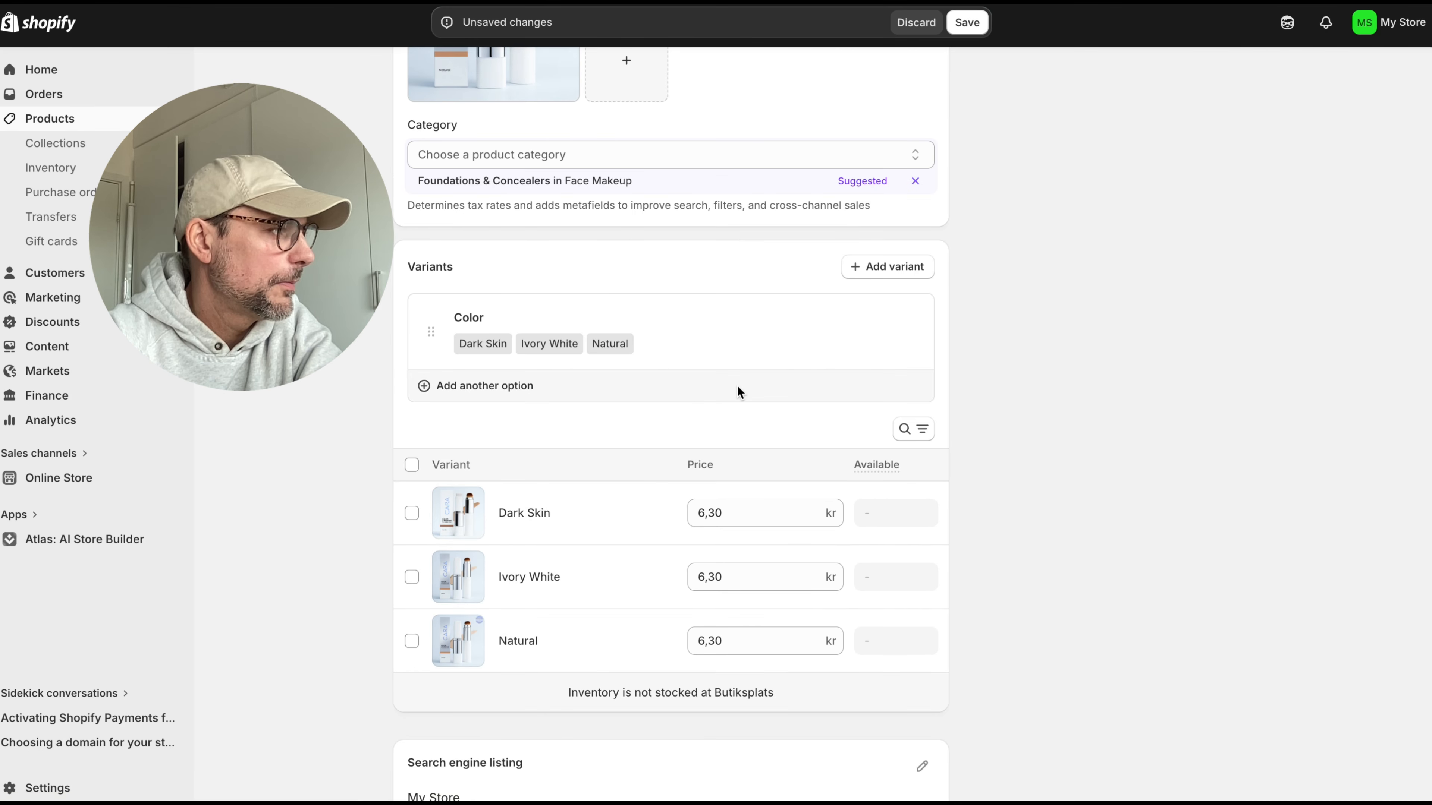
# Step: Reorder the Color option values so that Natural comes before Dark Skin and Ivory White
pyautogui.click(745, 338)
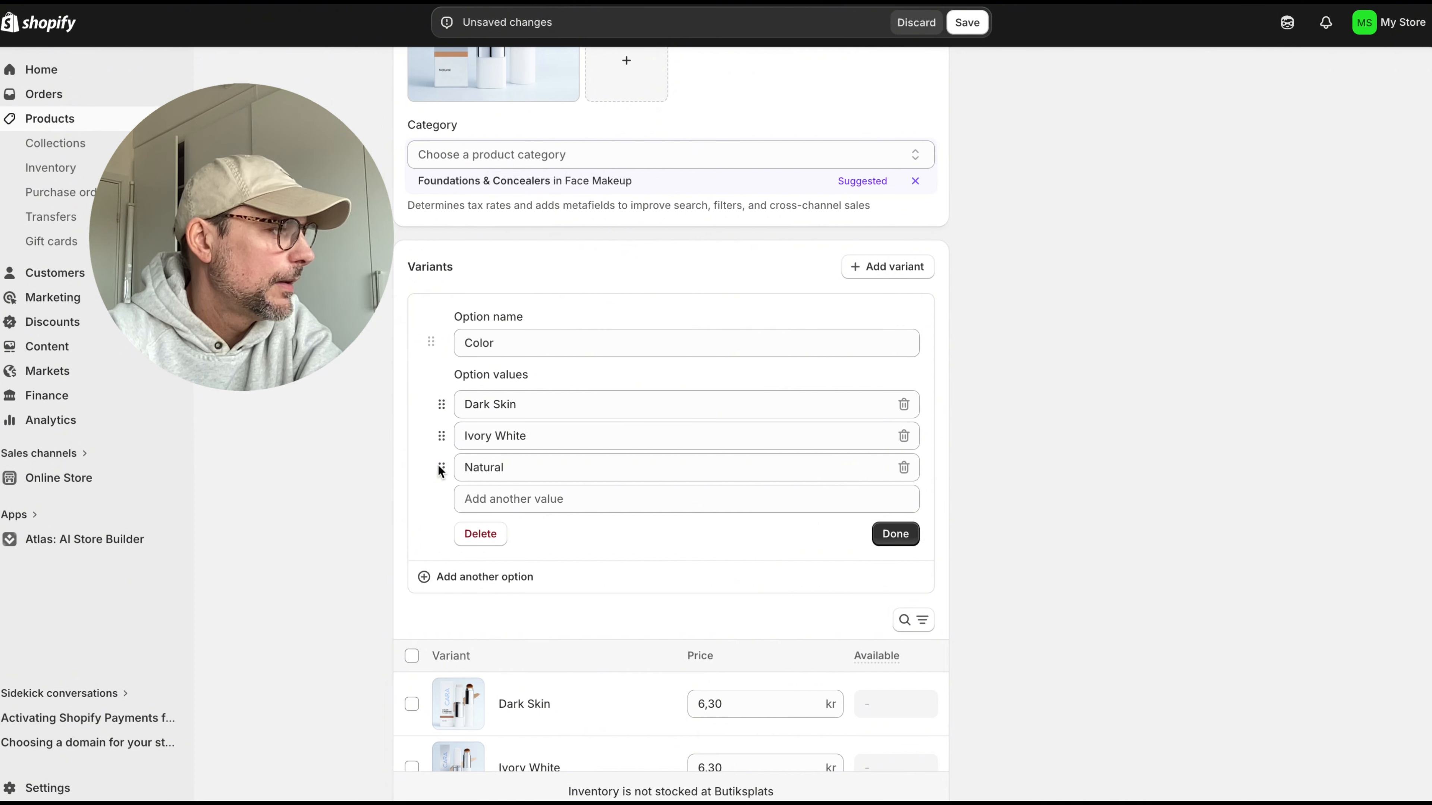
pyautogui.moveTo(441, 467); pyautogui.dragTo(440, 393)
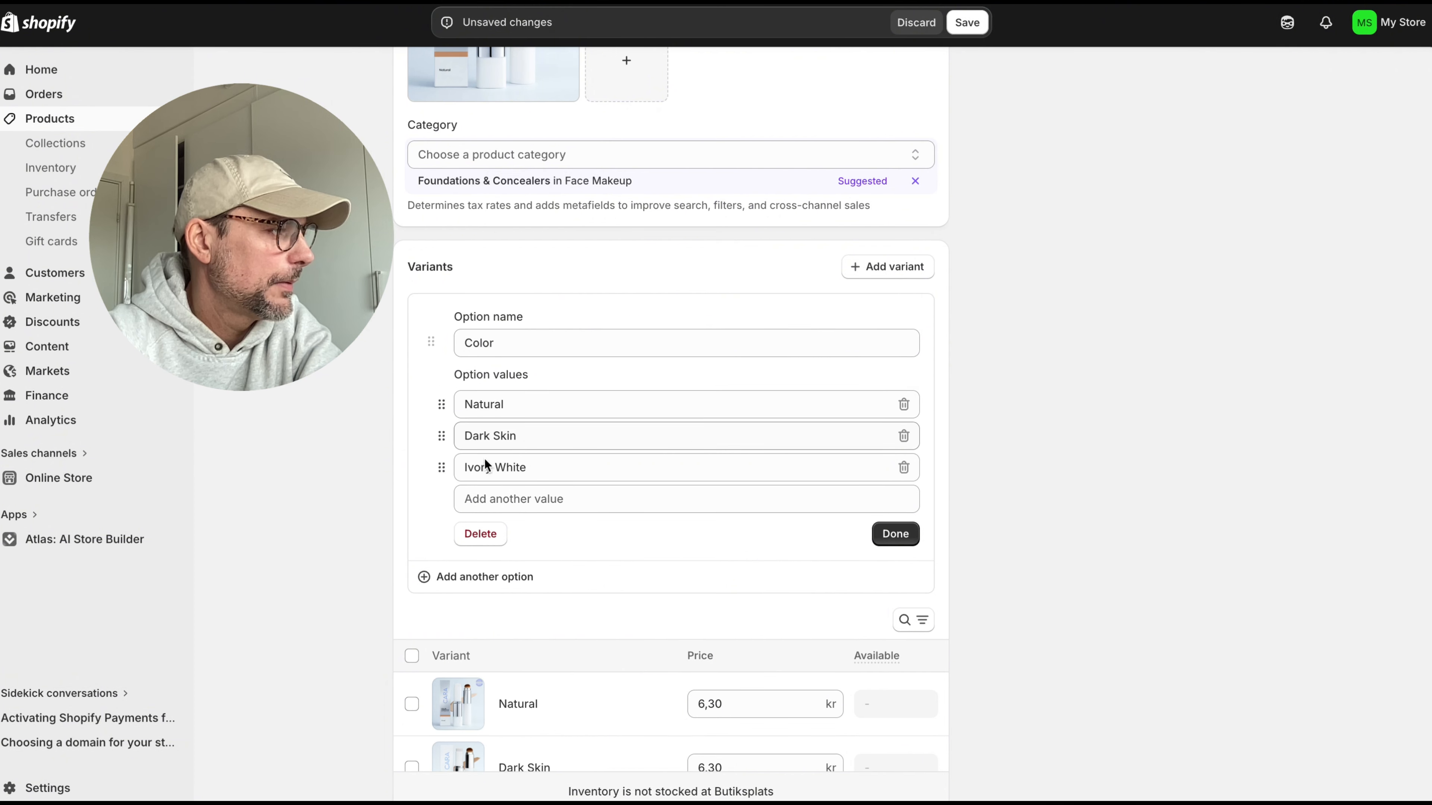
pyautogui.click(896, 536)
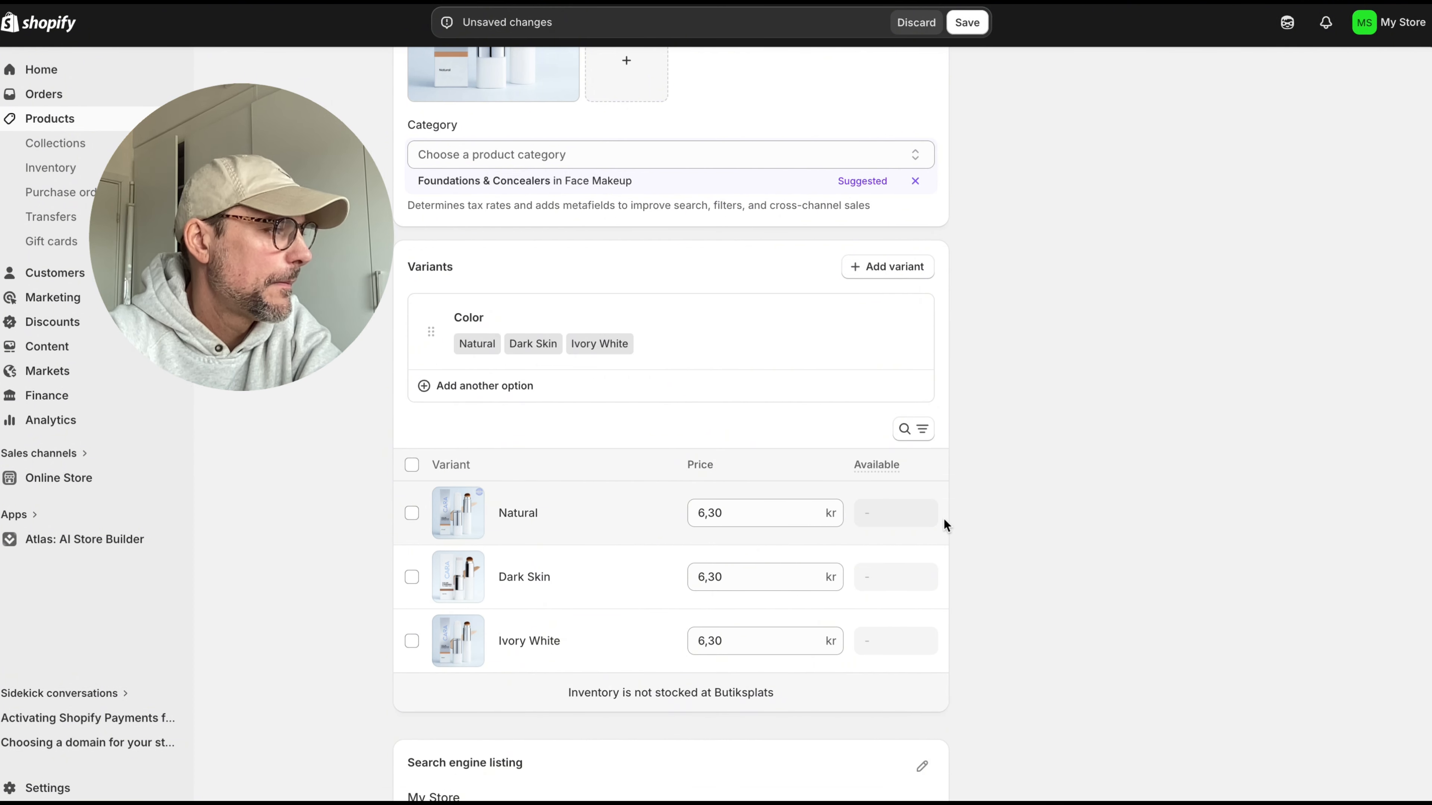
# Step: Select all three color variants and save the product's pending changes
pyautogui.scroll(-2, 944, 518)
pyautogui.scroll(1, 944, 518)
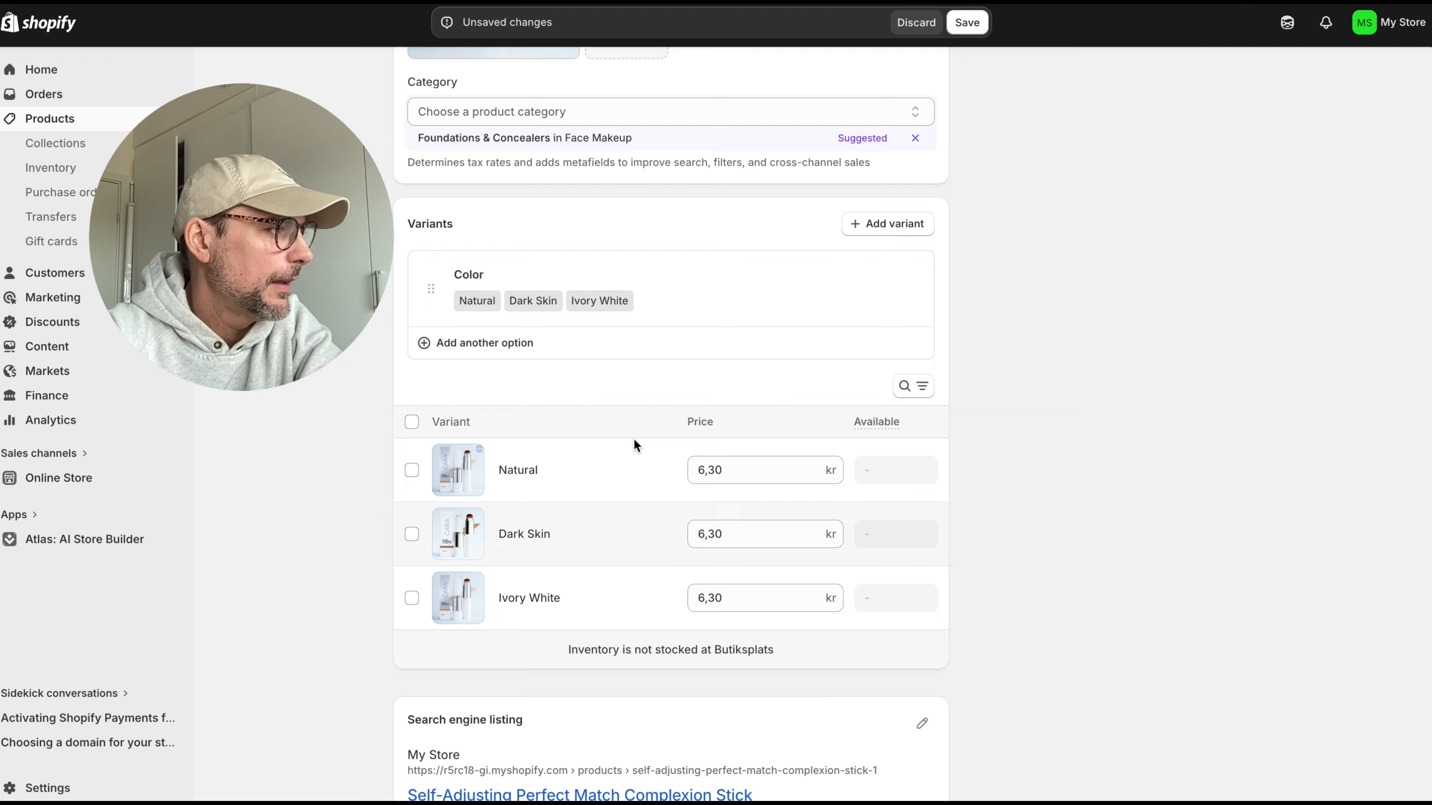
pyautogui.click(412, 422)
pyautogui.click(900, 427)
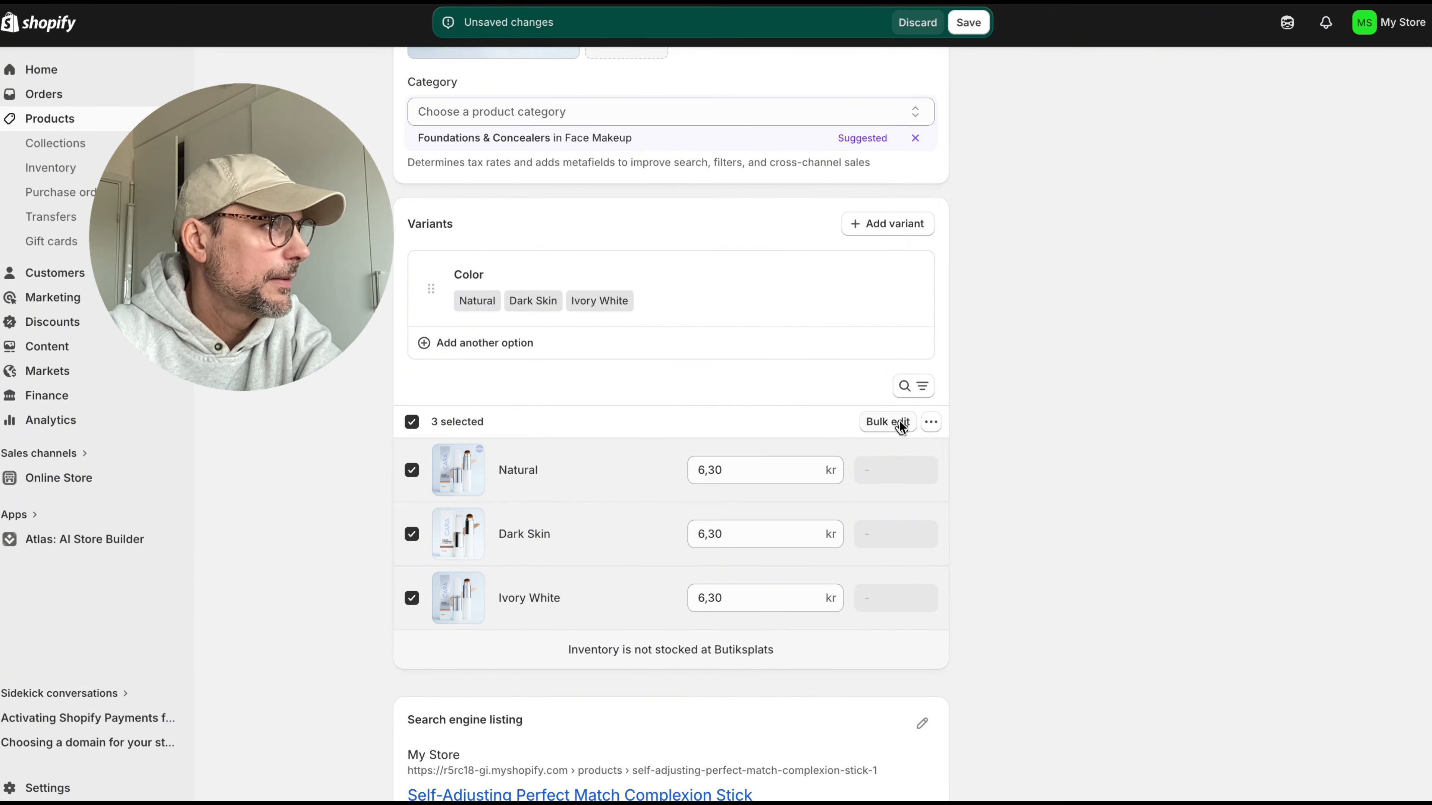
pyautogui.click(967, 24)
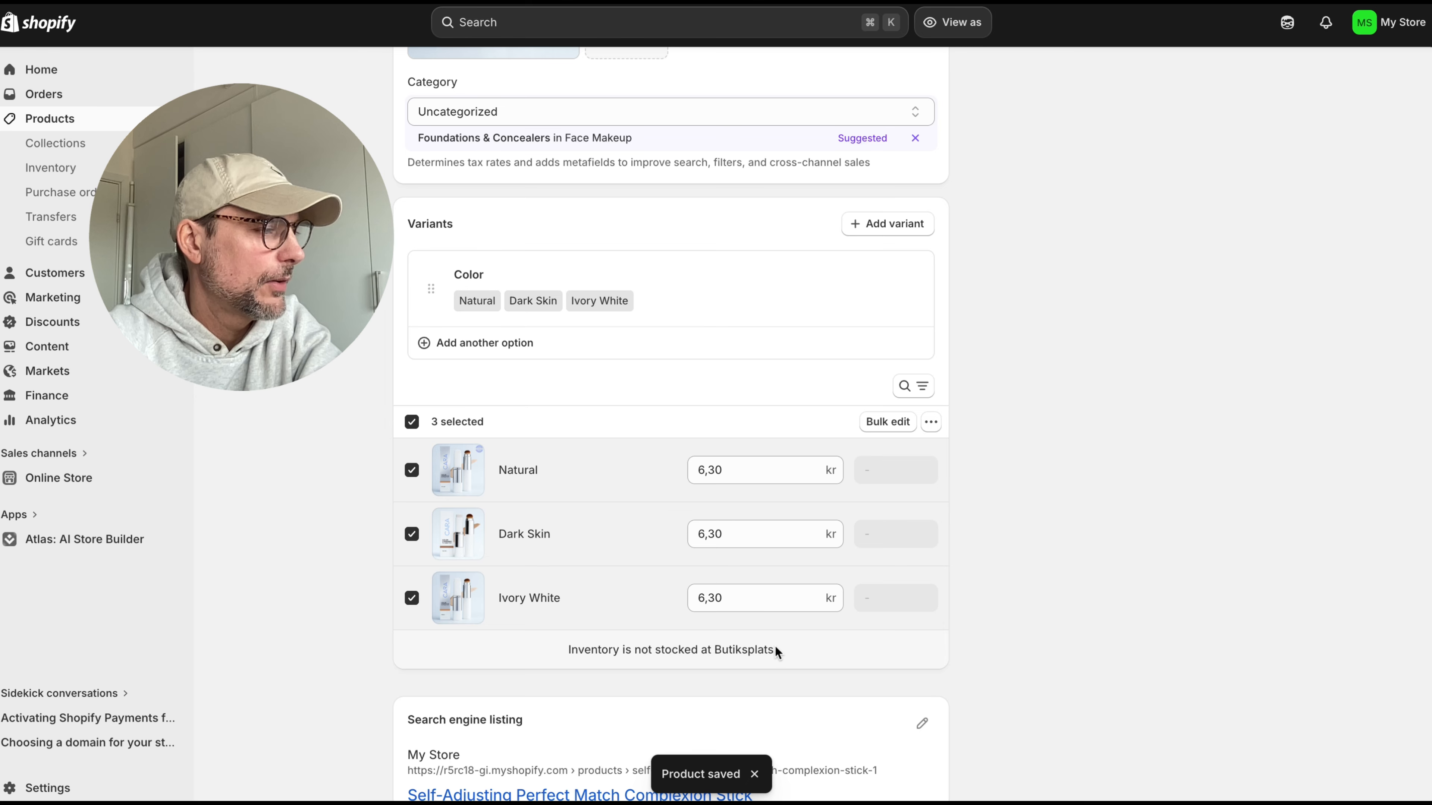
# Step: Bulk edit the selected variants and set the price of all three to 299 SEK
pyautogui.click(879, 422)
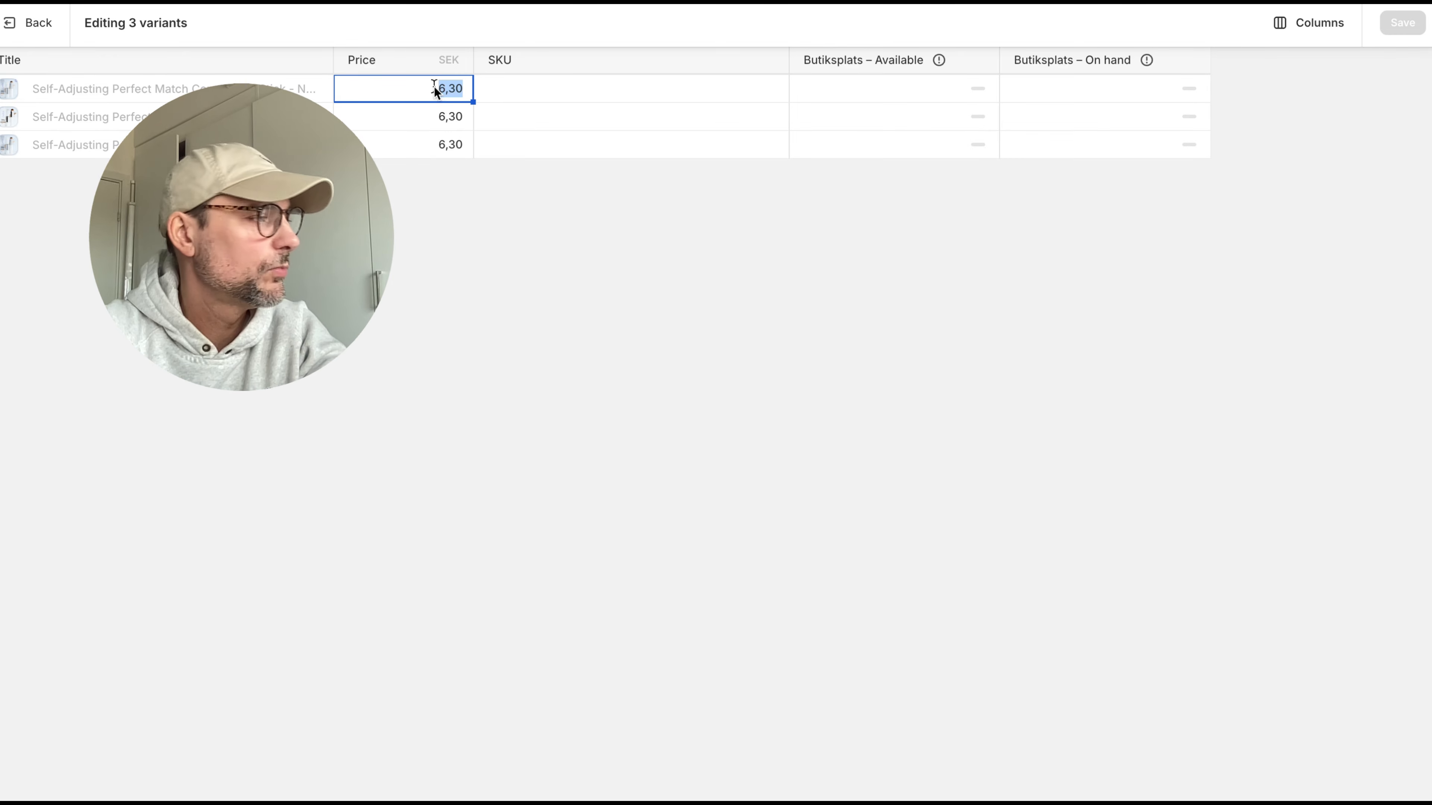
pyautogui.write('39')
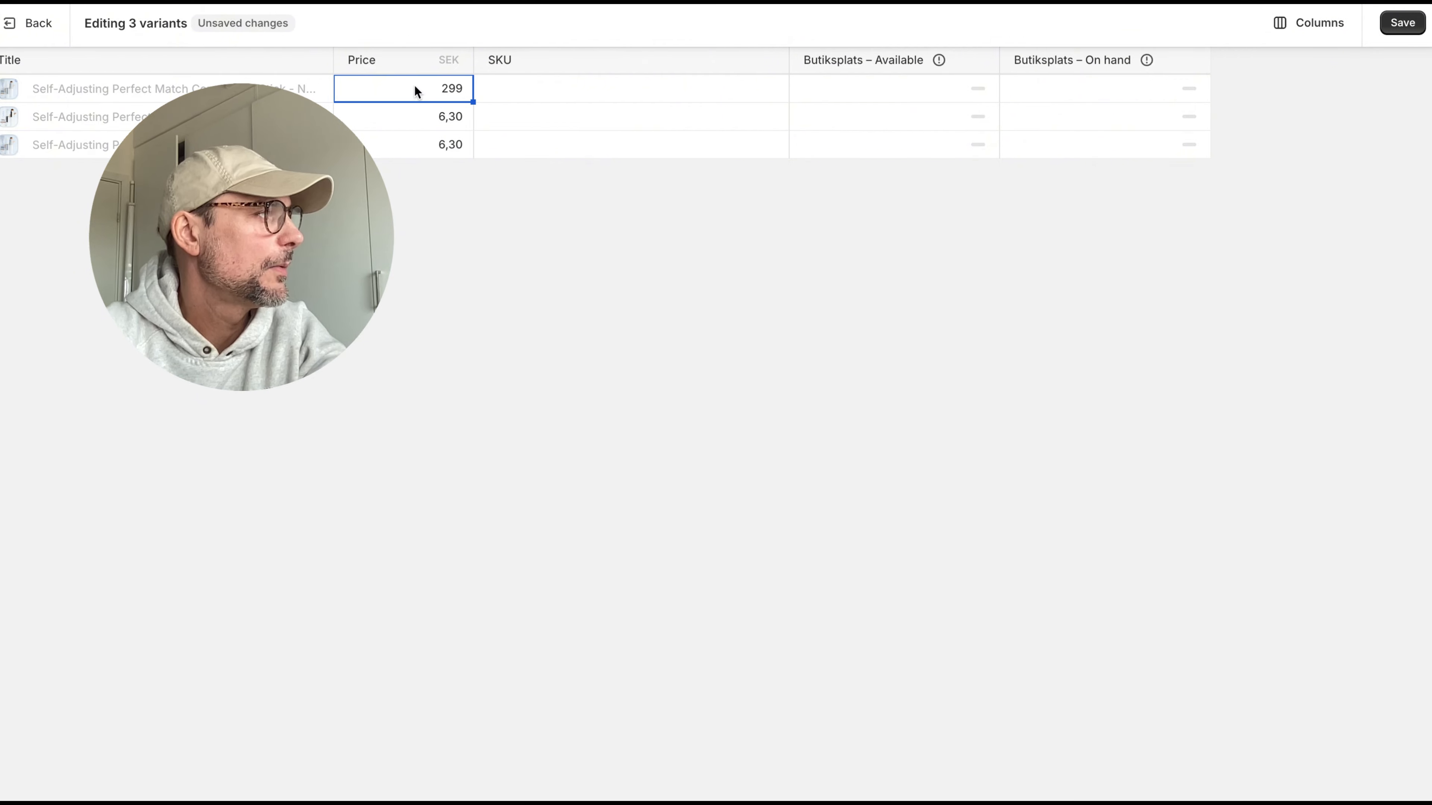
pyautogui.moveTo(478, 166); pyautogui.dragTo(478, 167)
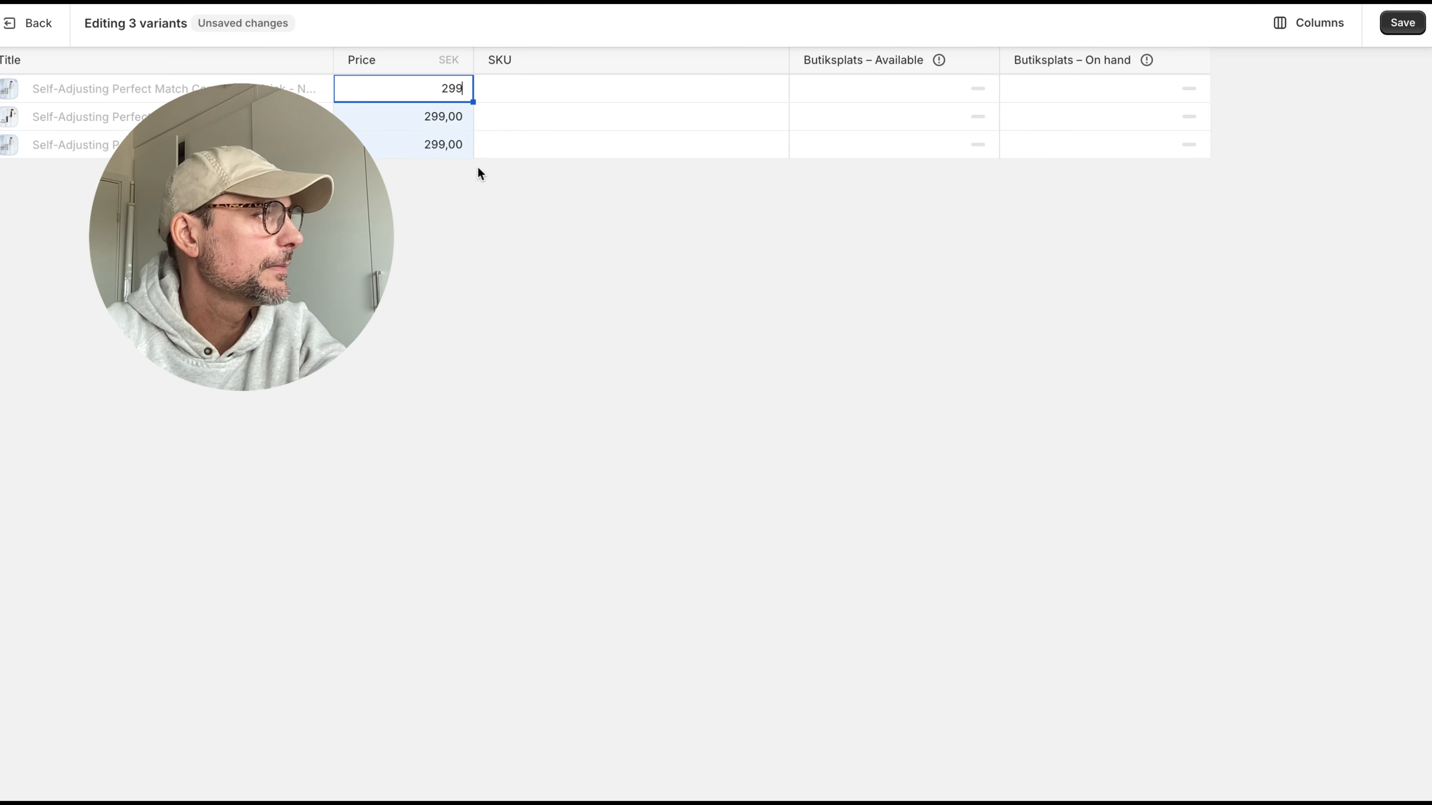
pyautogui.click(729, 233)
# Step: Show the compare-at price in the bulk editor, set it to 399 SEK for all three variants, and save
pyautogui.click(1318, 20)
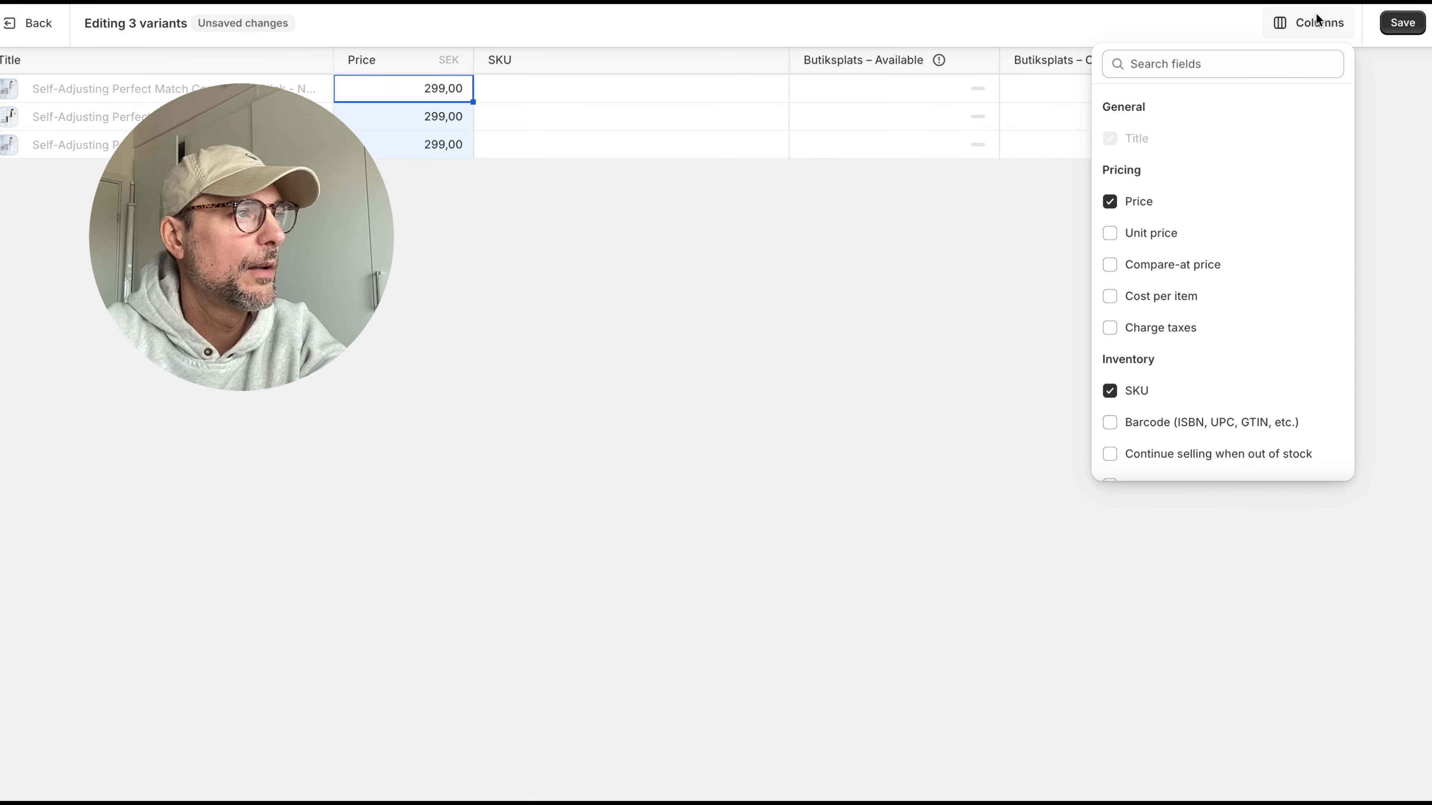
pyautogui.click(1110, 265)
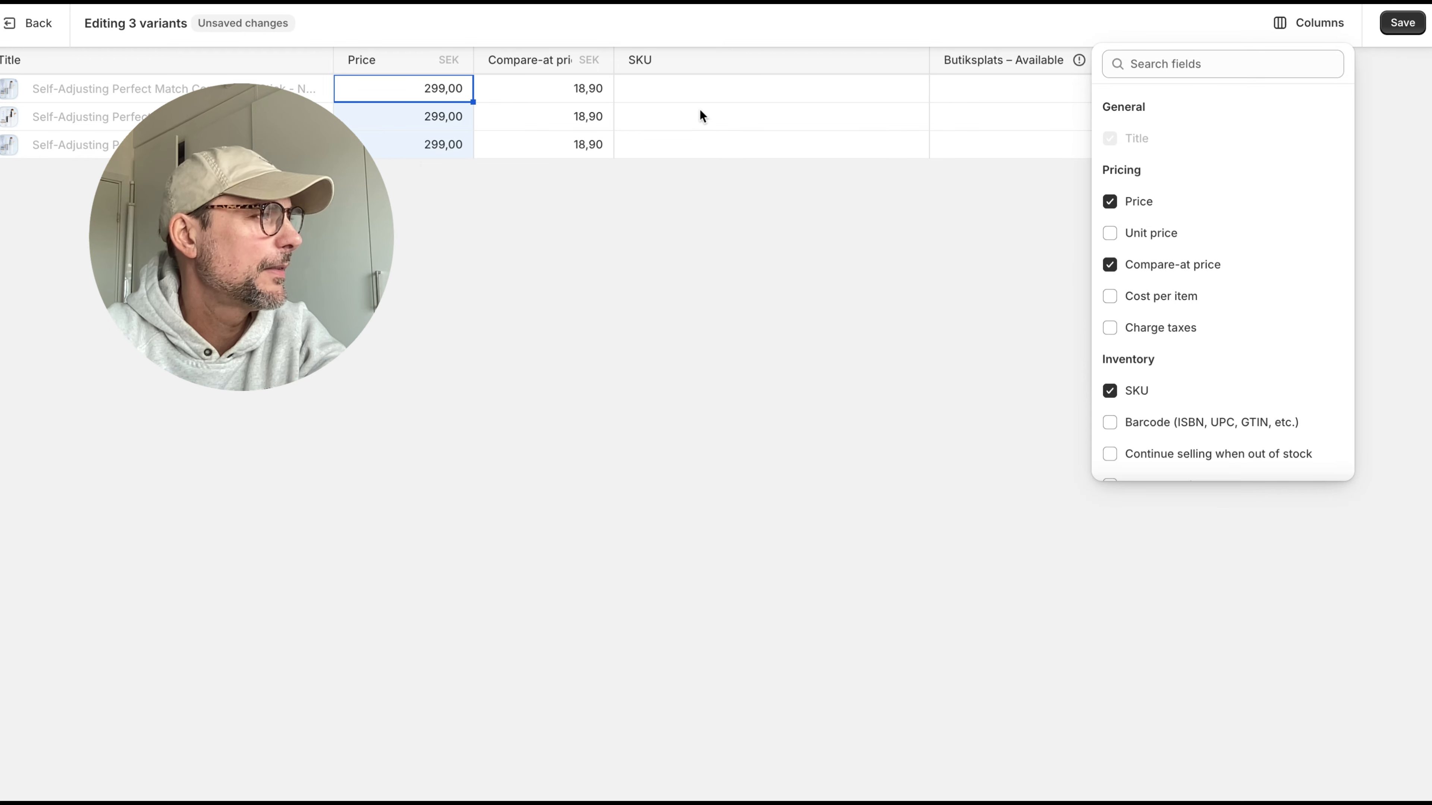
pyautogui.click(590, 88)
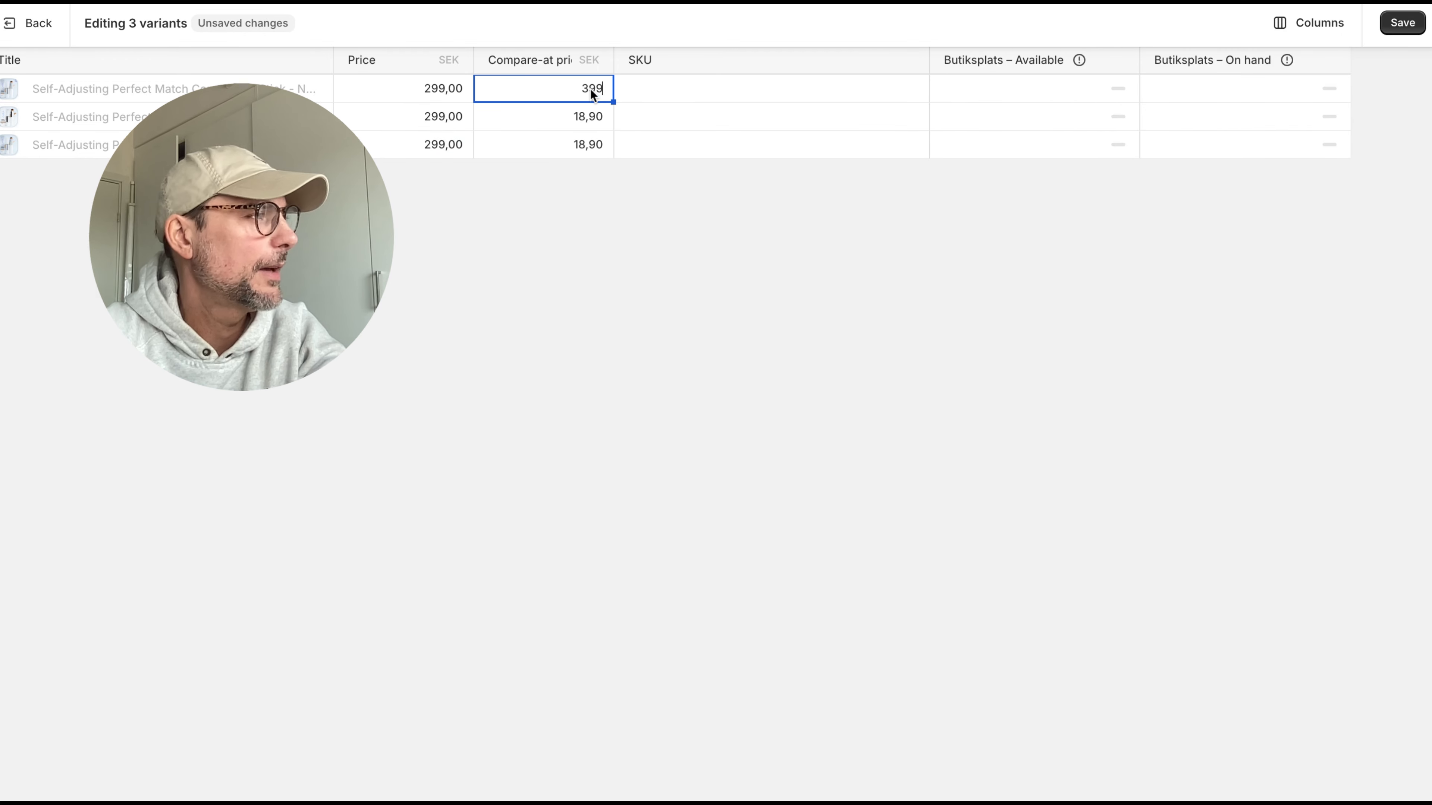
pyautogui.moveTo(612, 102); pyautogui.dragTo(611, 169)
pyautogui.click(1404, 29)
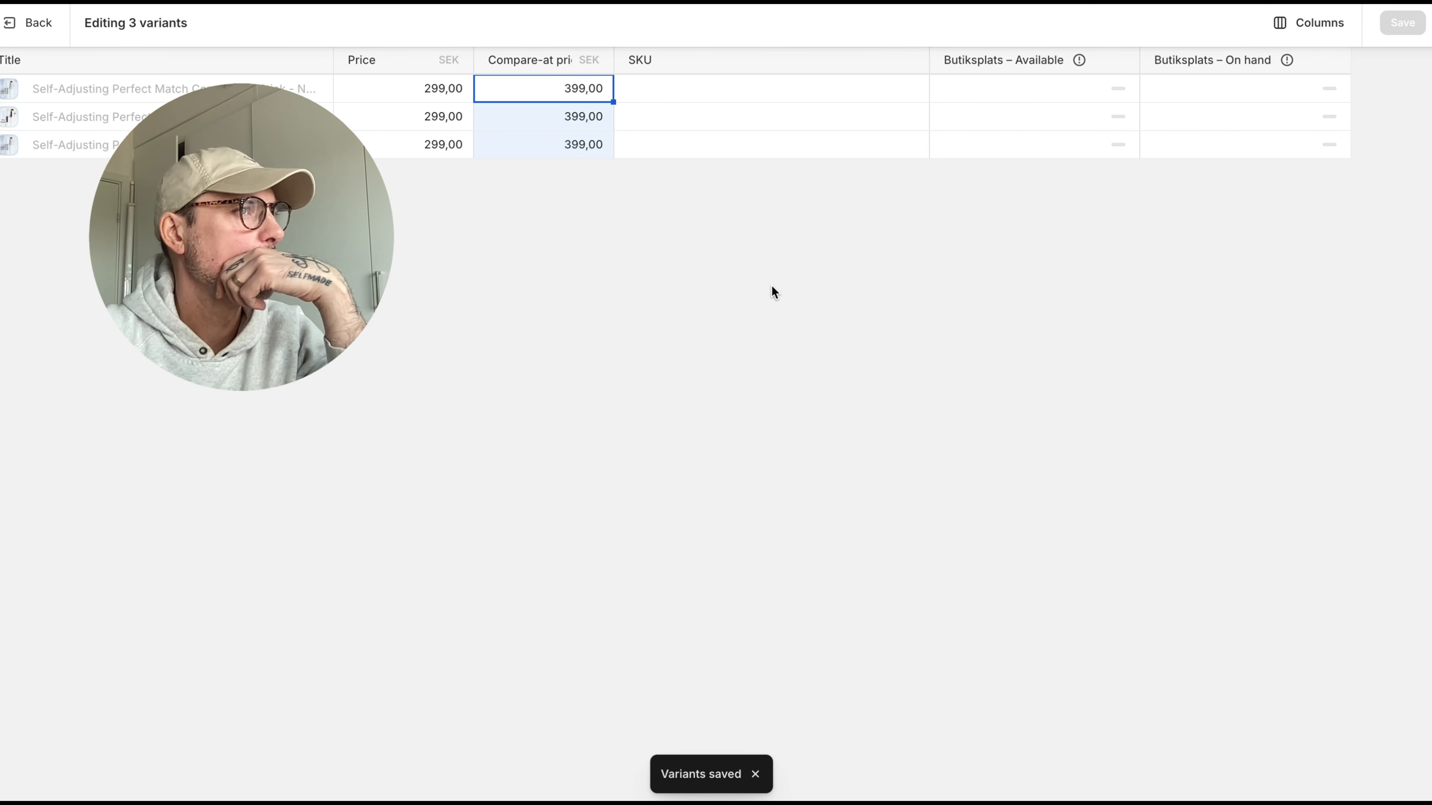
pyautogui.click(35, 24)
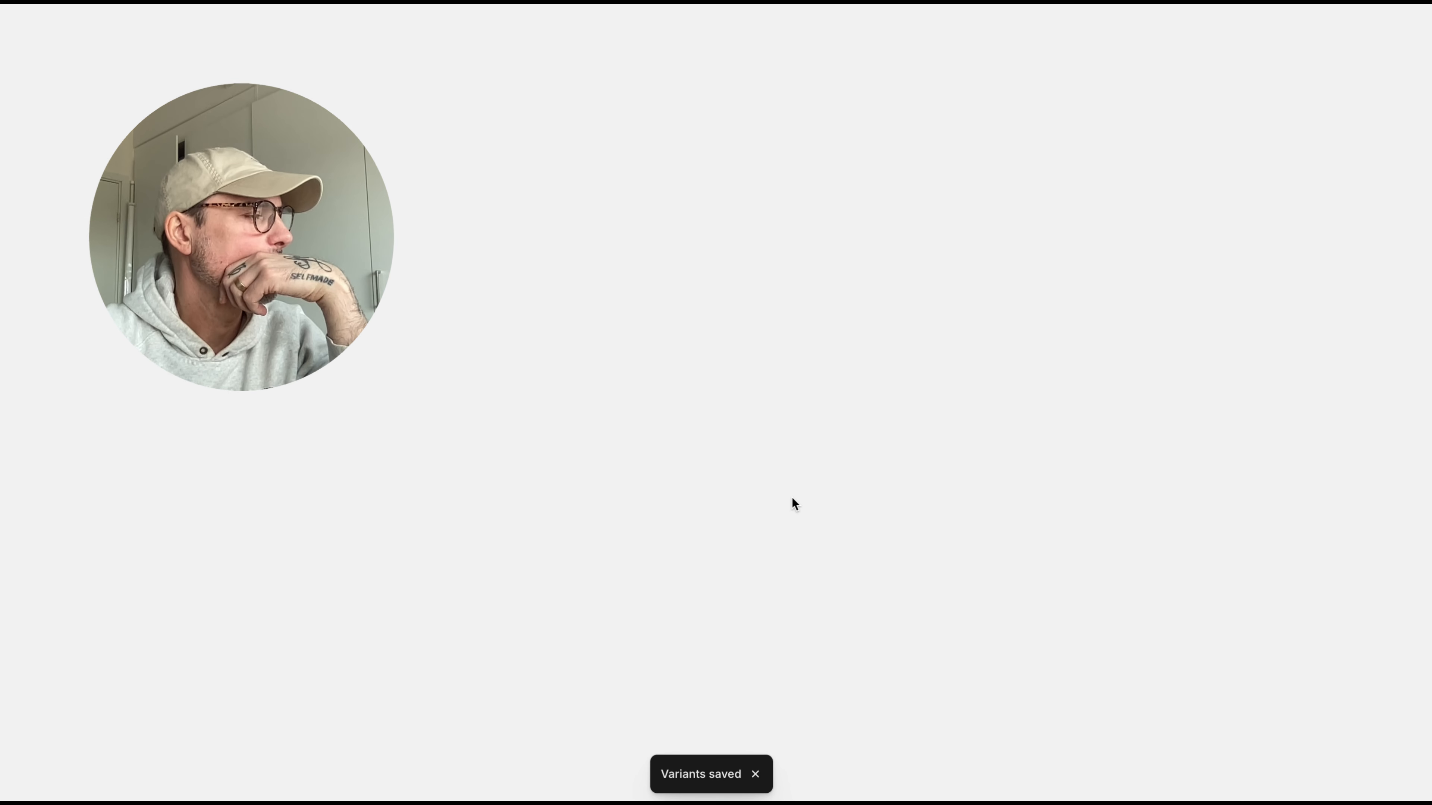
# Step: Open the atlas-self-adjusting-perfect-match-complexion-stick template in the theme editor and preview it at mobile size
pyautogui.scroll(-15, 942, 538)
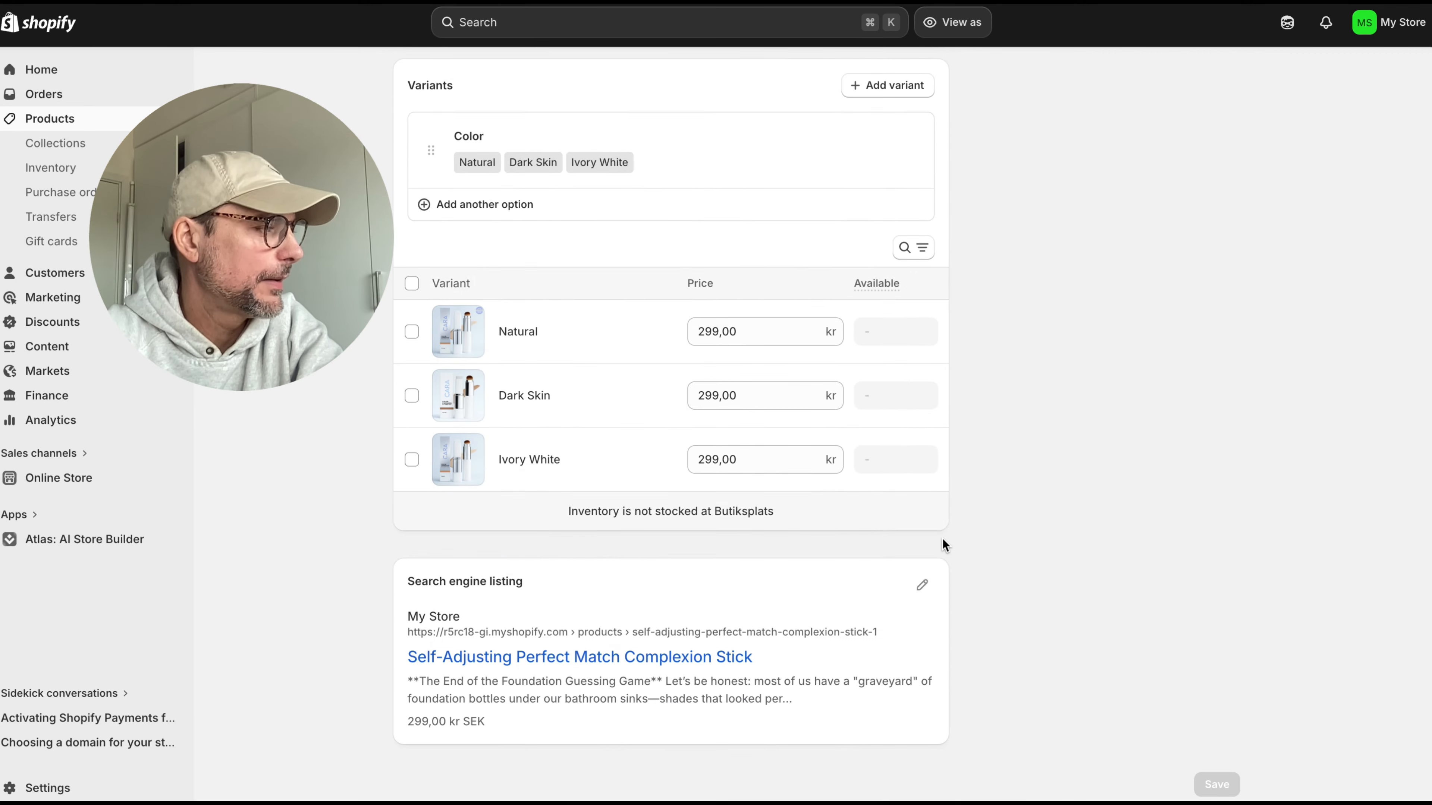
pyautogui.scroll(15, 942, 539)
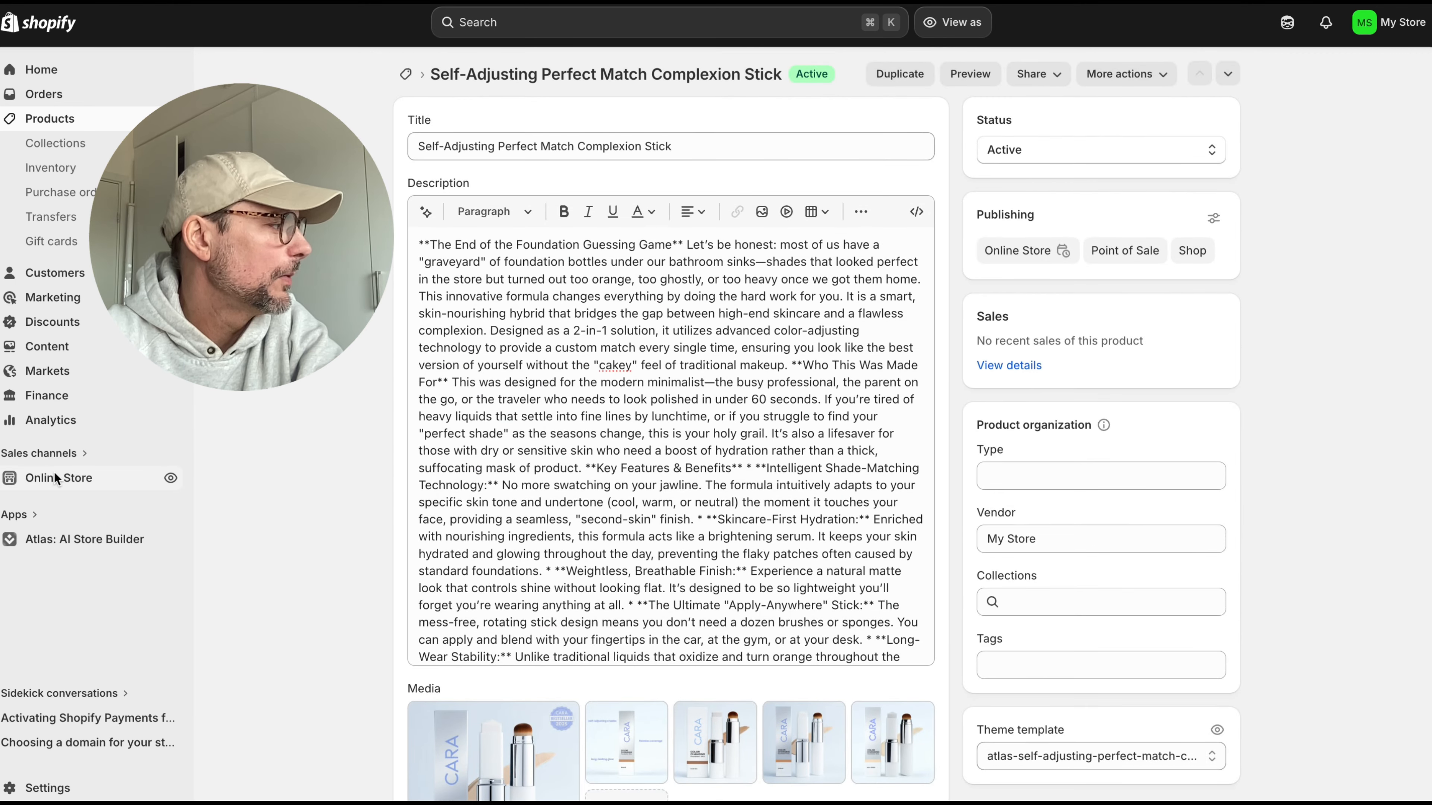
pyautogui.click(56, 479)
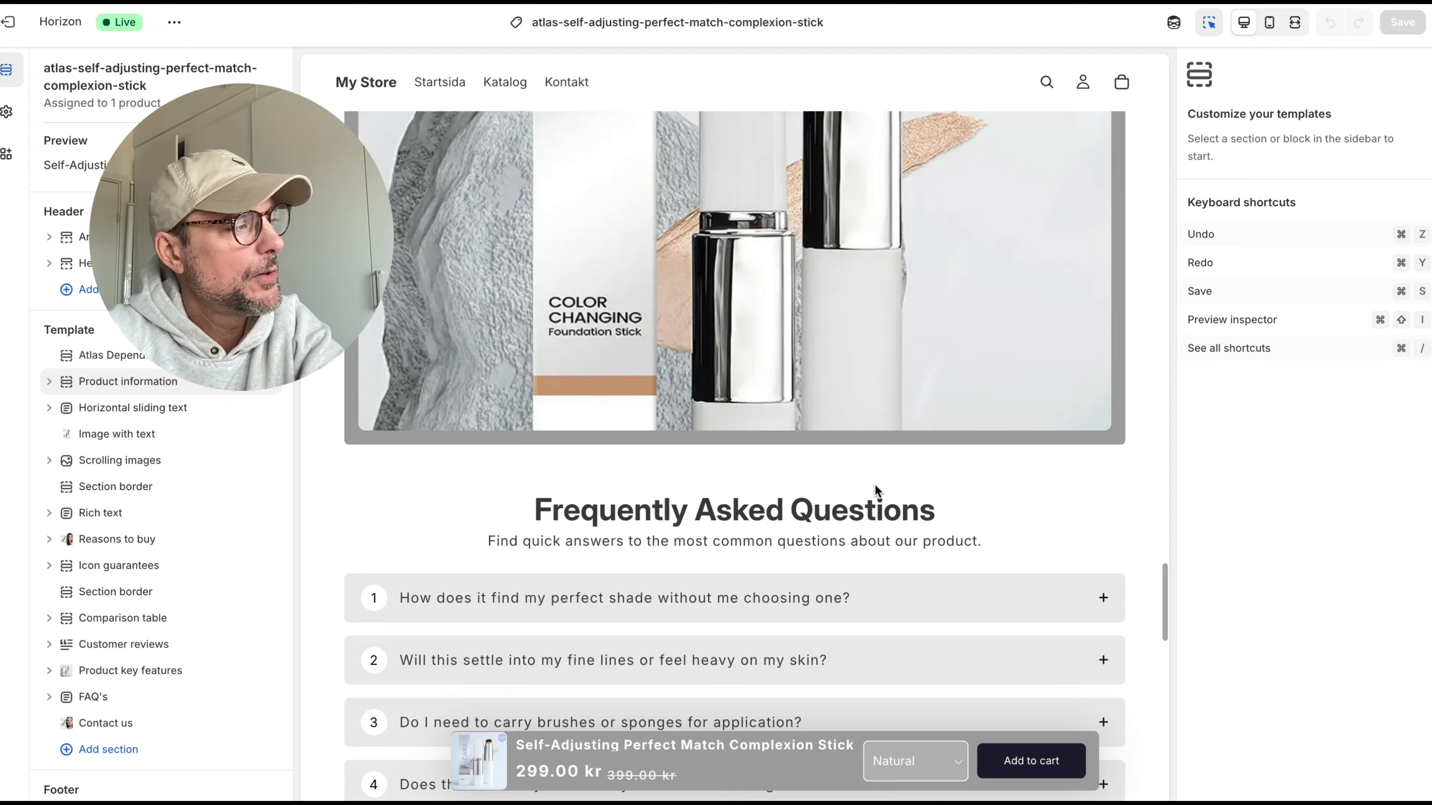
pyautogui.scroll(-5, 875, 484)
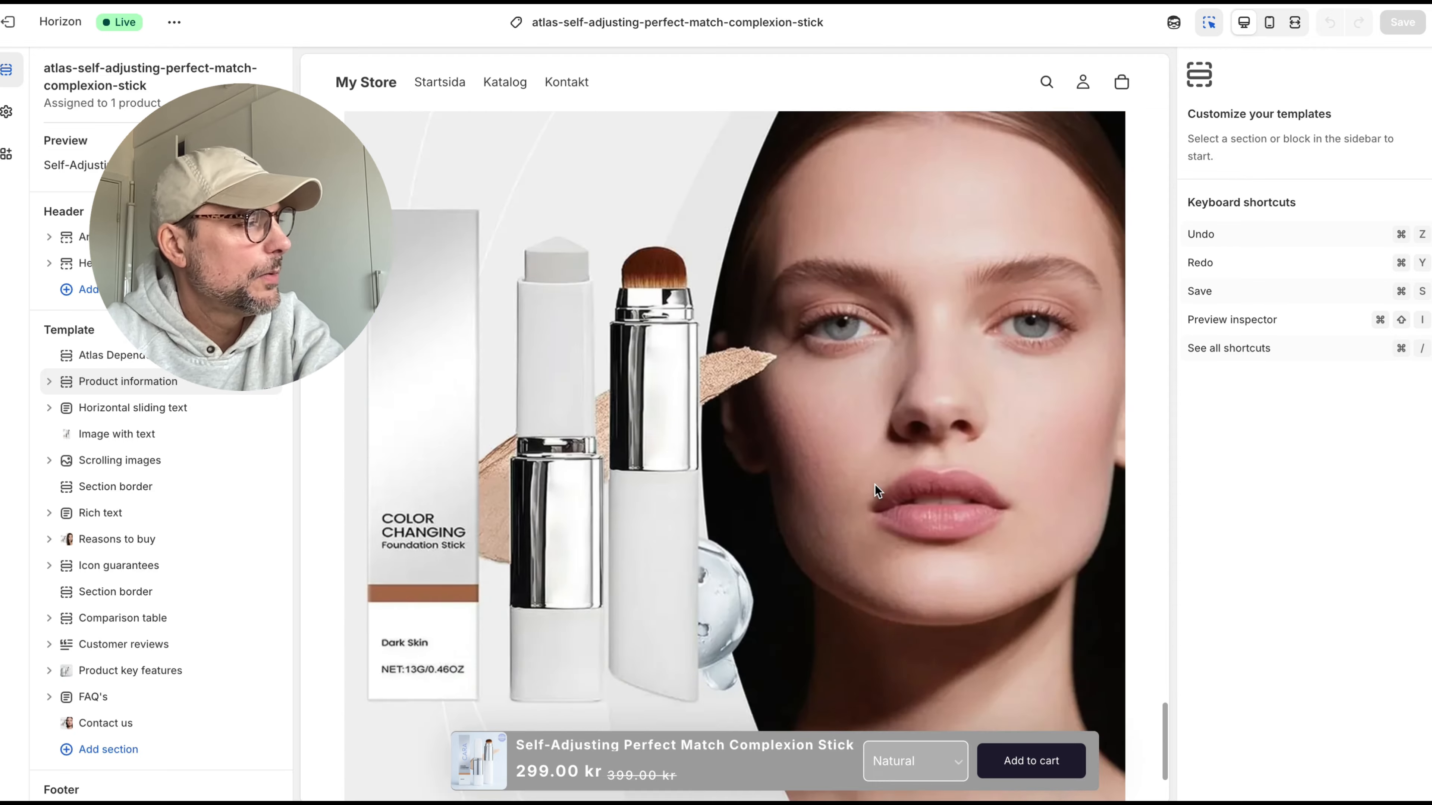
pyautogui.scroll(10, 875, 484)
pyautogui.click(1269, 22)
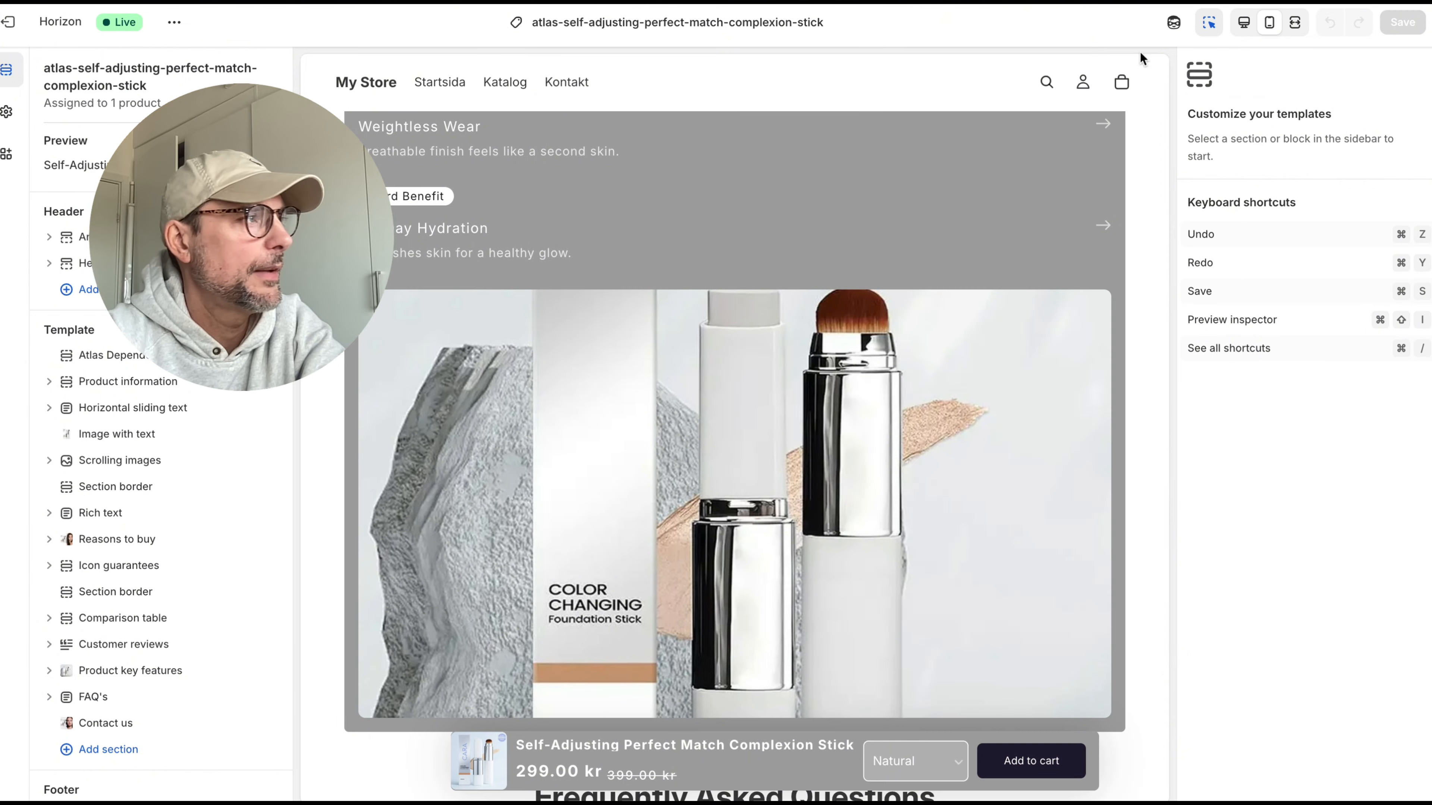
pyautogui.scroll(10, 779, 342)
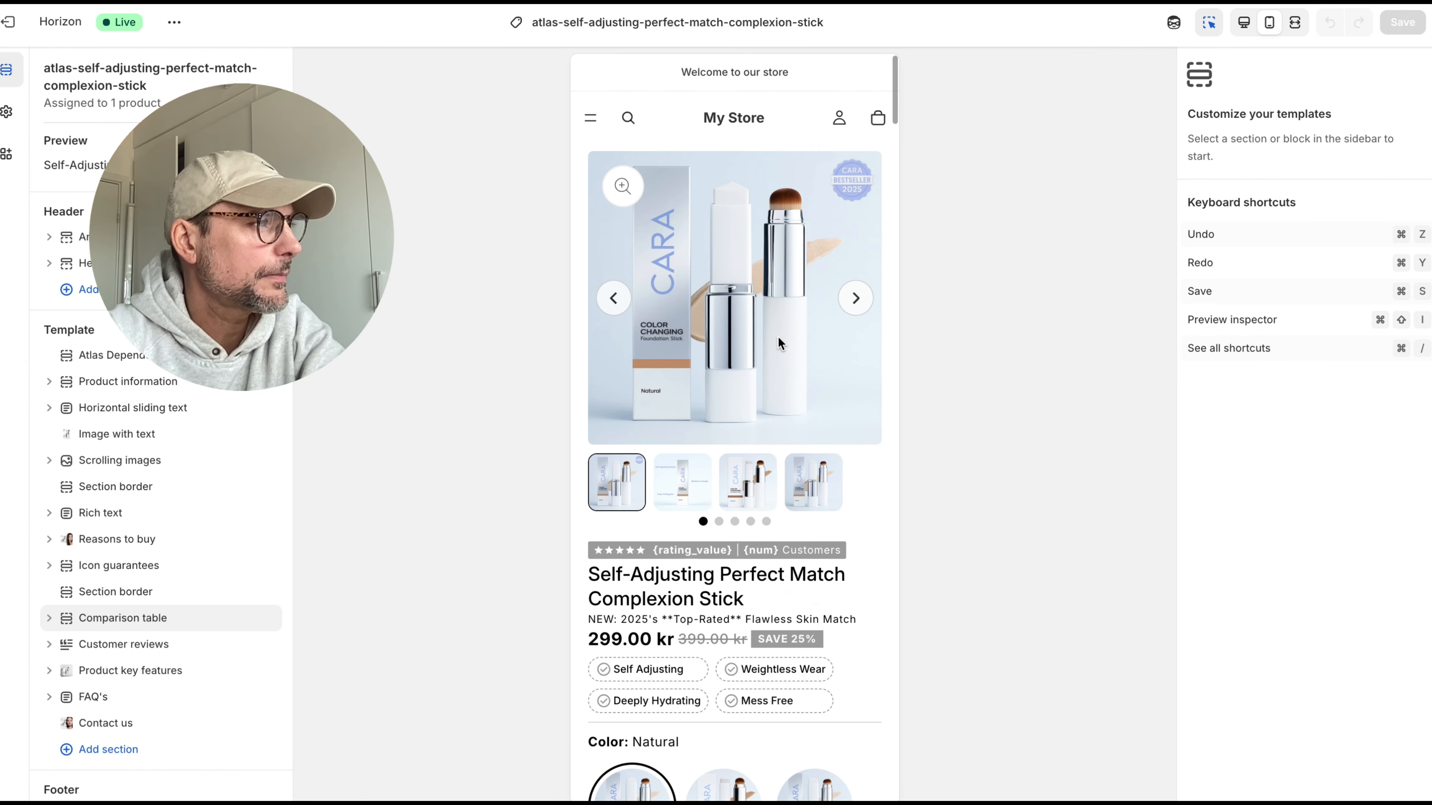
# Step: Page through all the product gallery images in the mobile preview
pyautogui.click(858, 300)
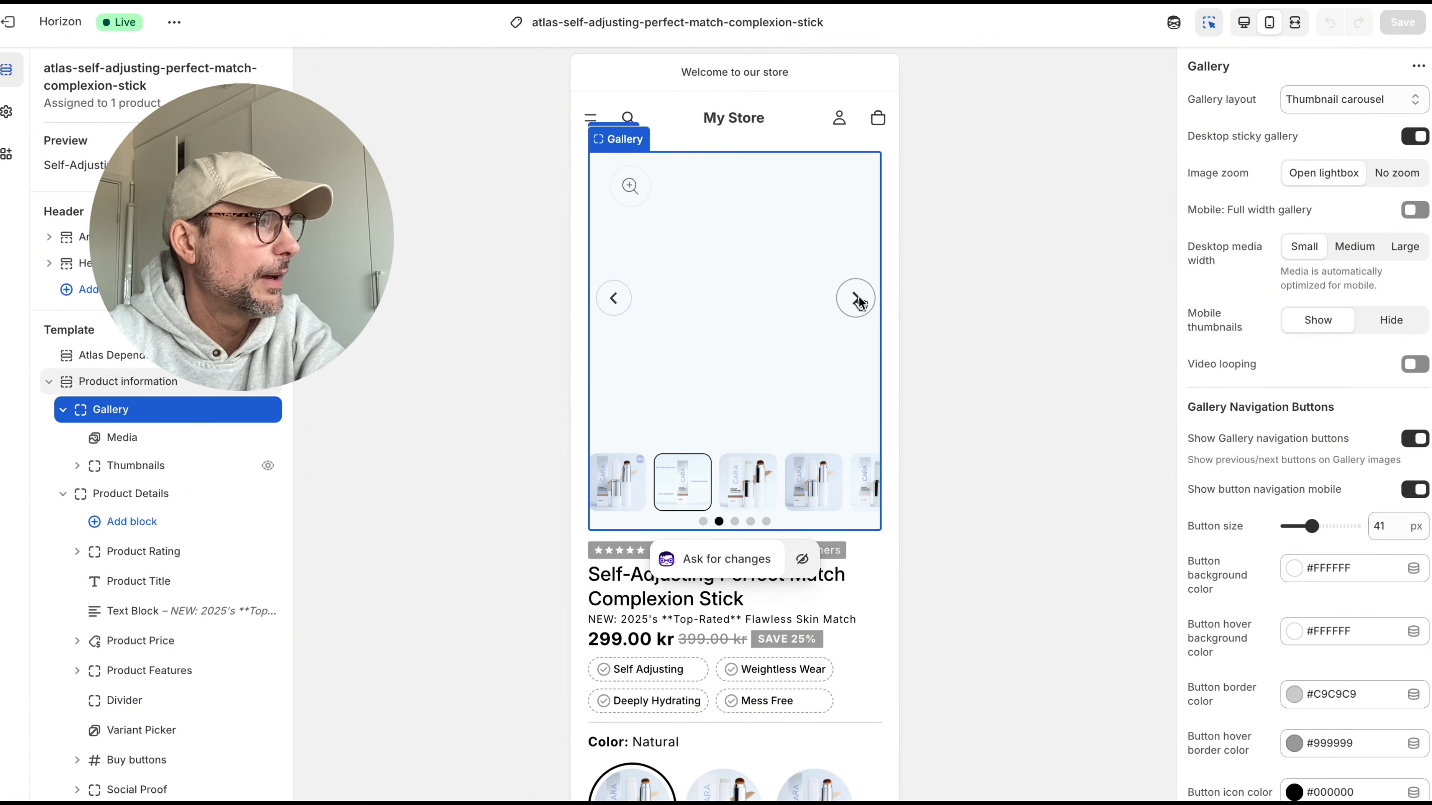
pyautogui.click(858, 300)
pyautogui.click(858, 305)
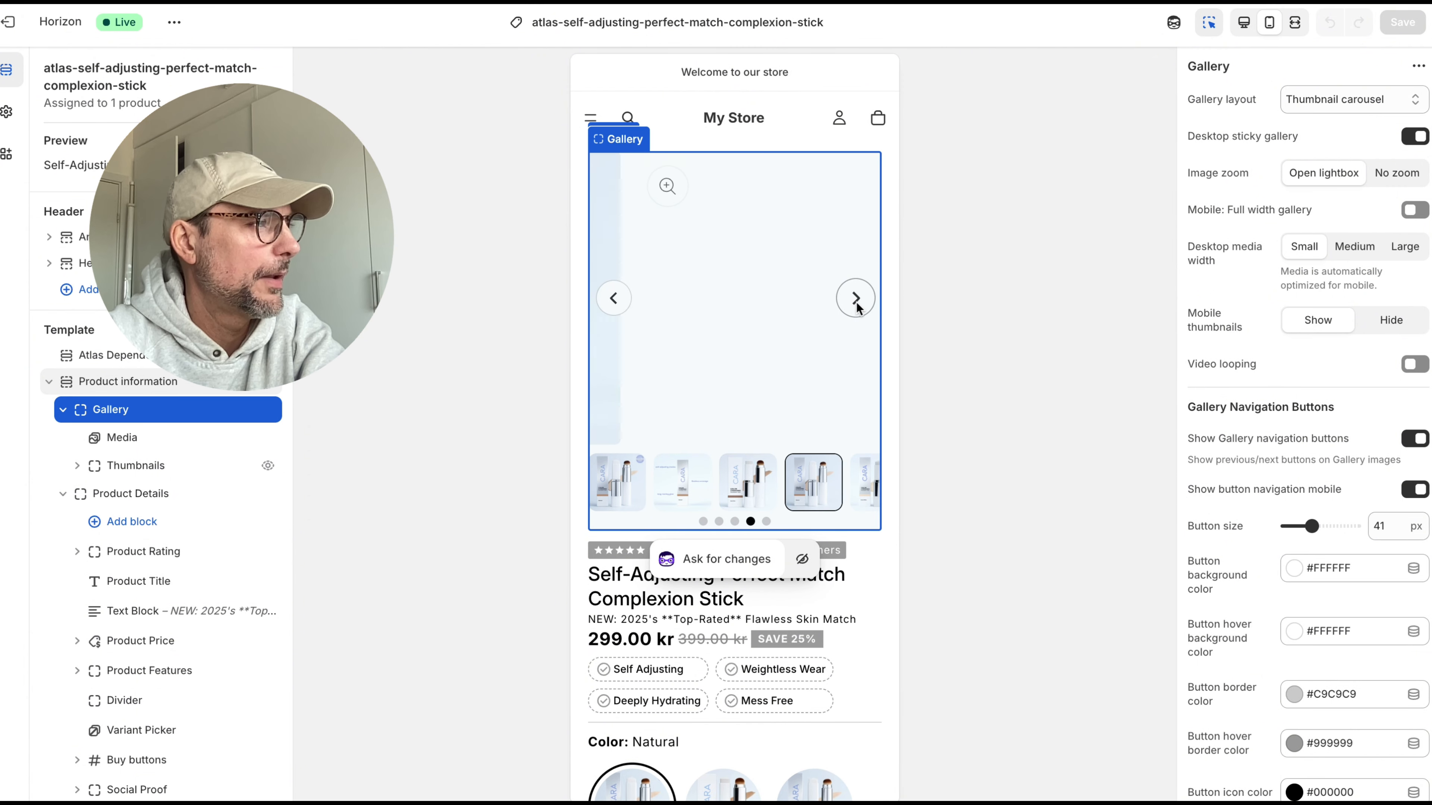
pyautogui.click(857, 304)
pyautogui.scroll(-1, 814, 493)
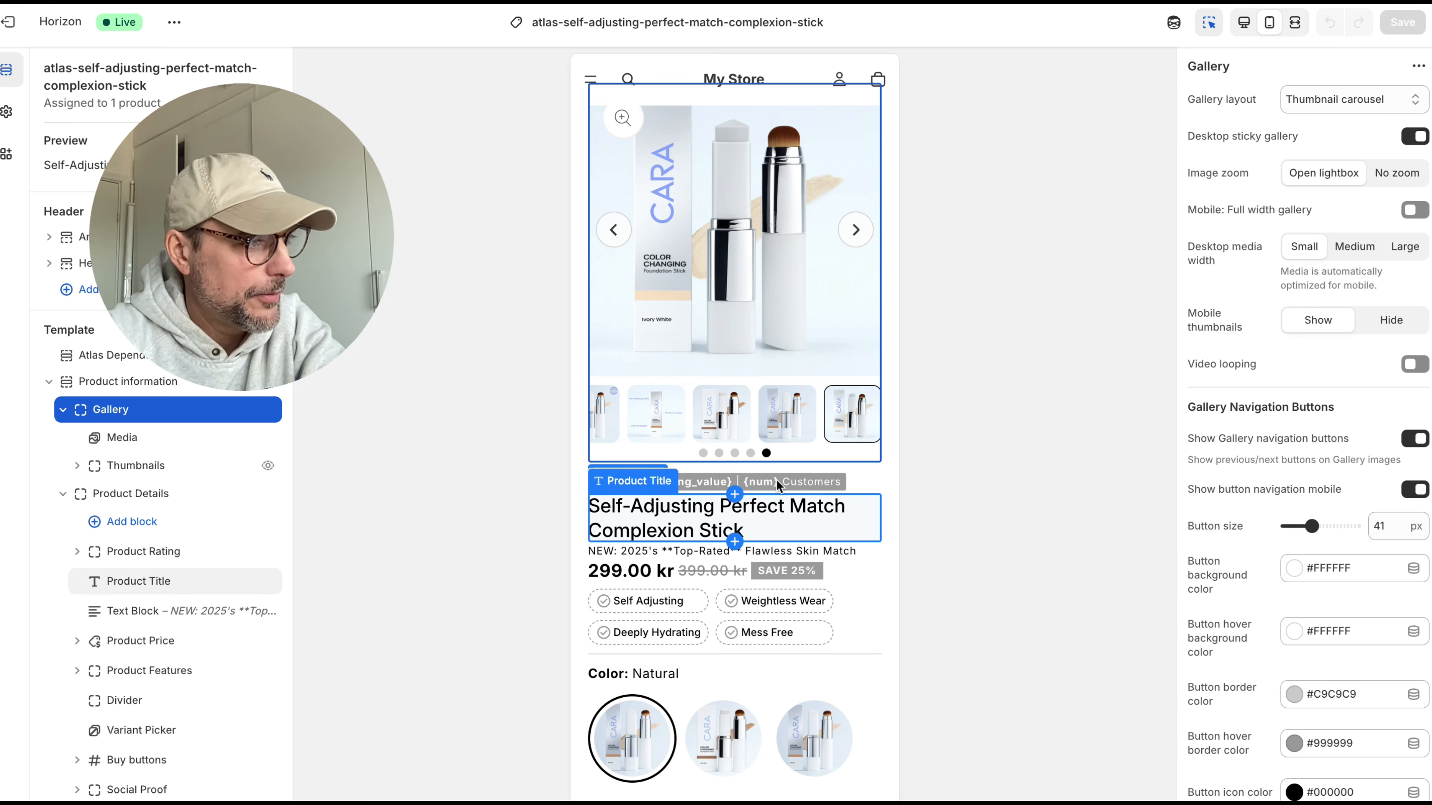
# Step: Inspect the settings of the Rating content and Variant Picker blocks
pyautogui.click(801, 485)
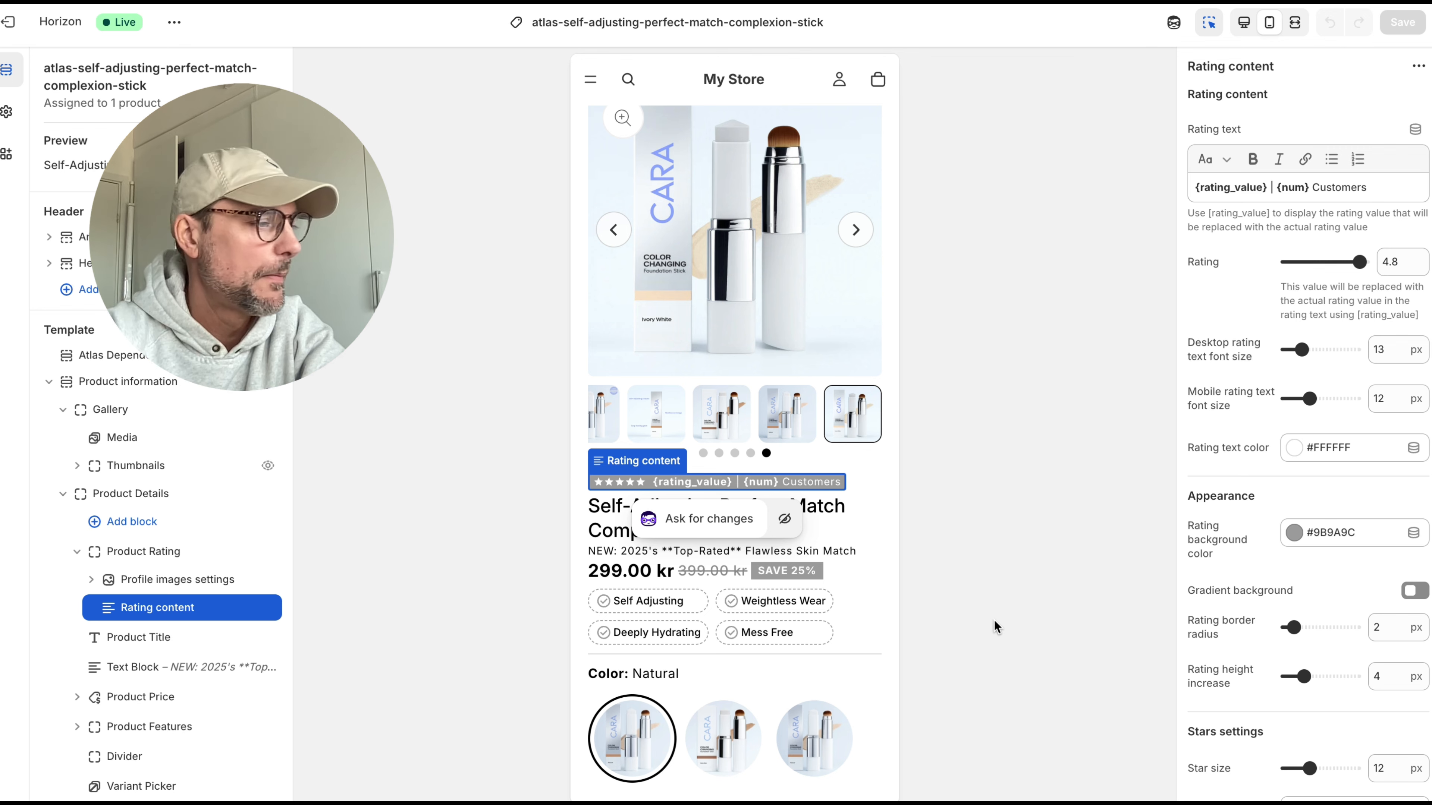
pyautogui.scroll(-5, 820, 596)
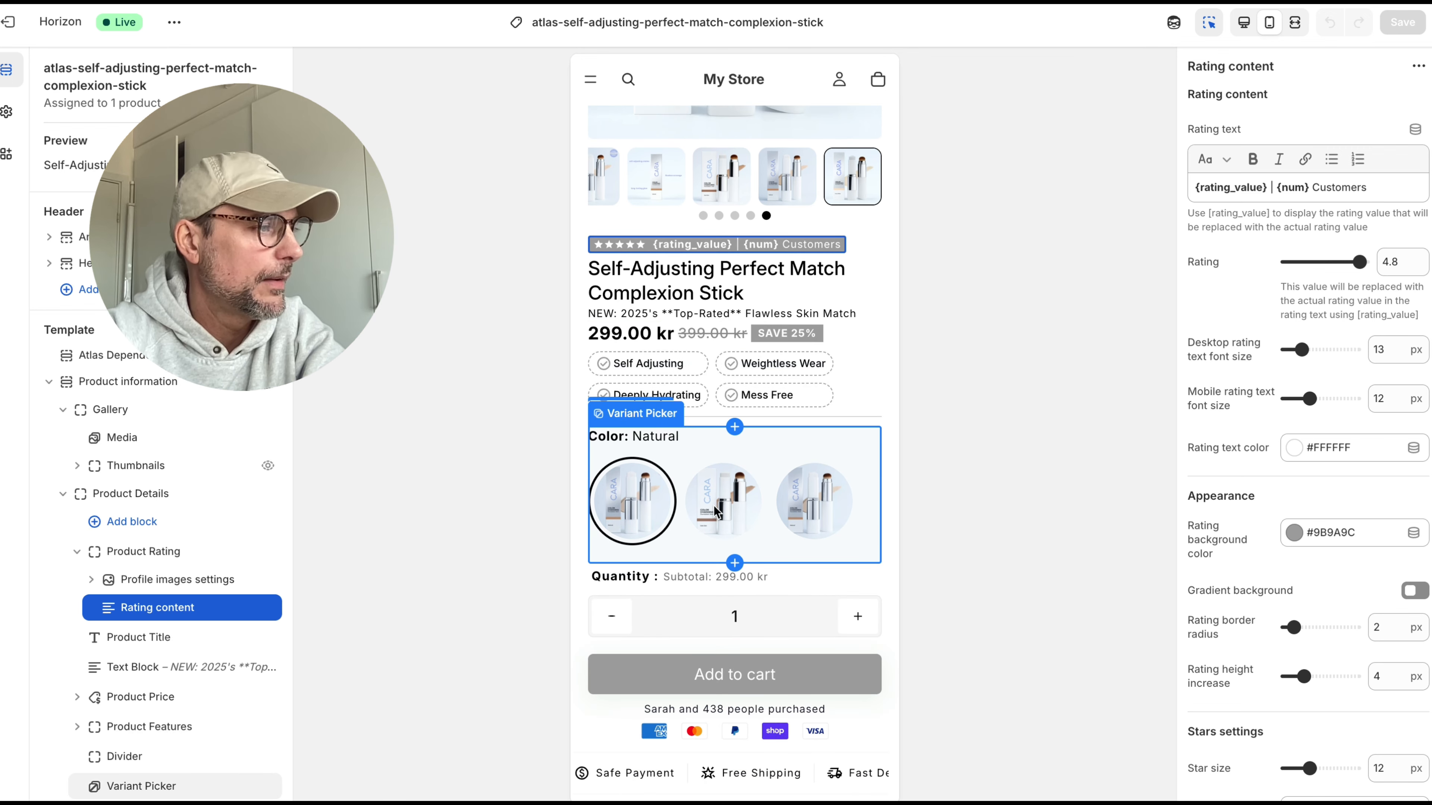
pyautogui.click(829, 505)
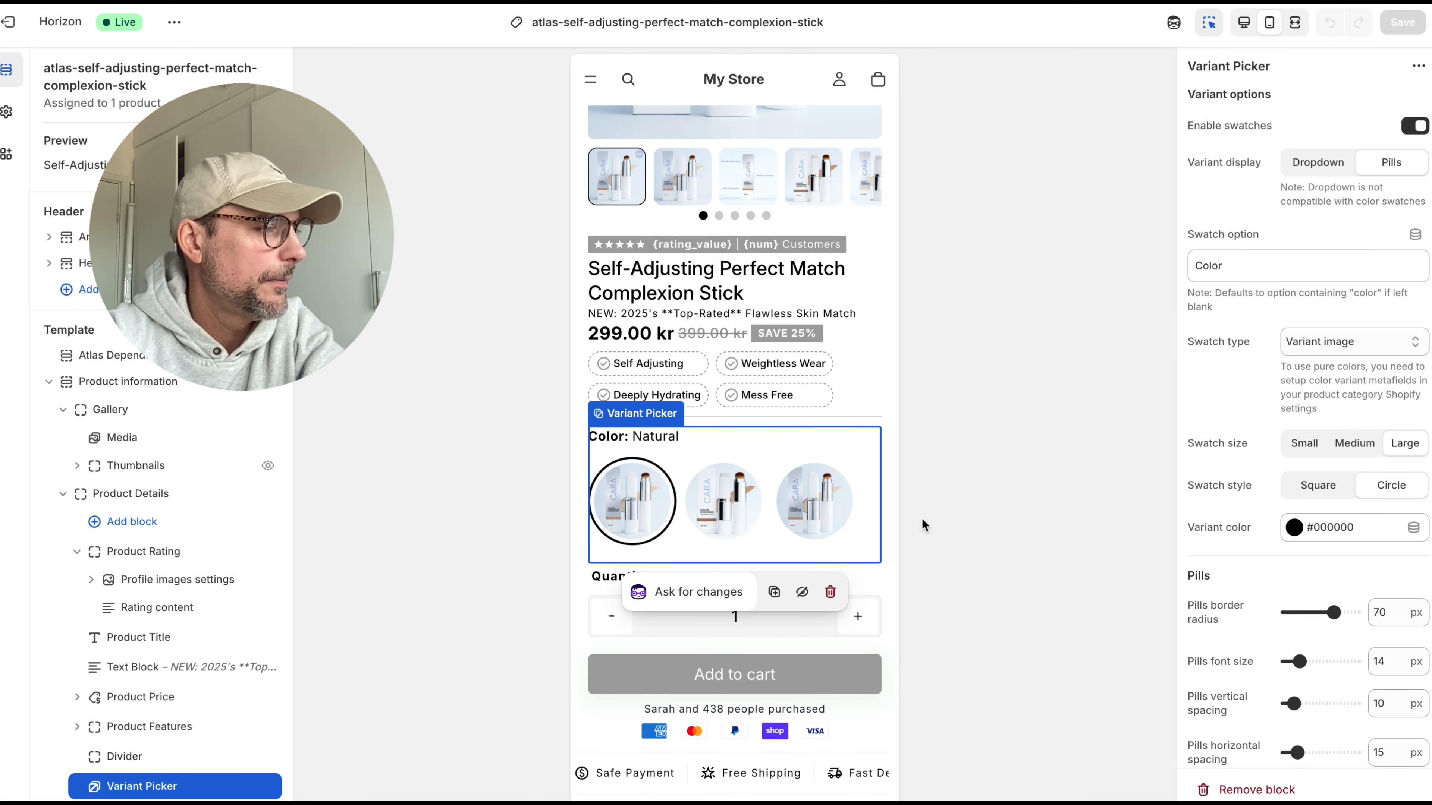
# Step: Review the remaining sections of the mobile product page down to the footer
pyautogui.scroll(-5, 875, 562)
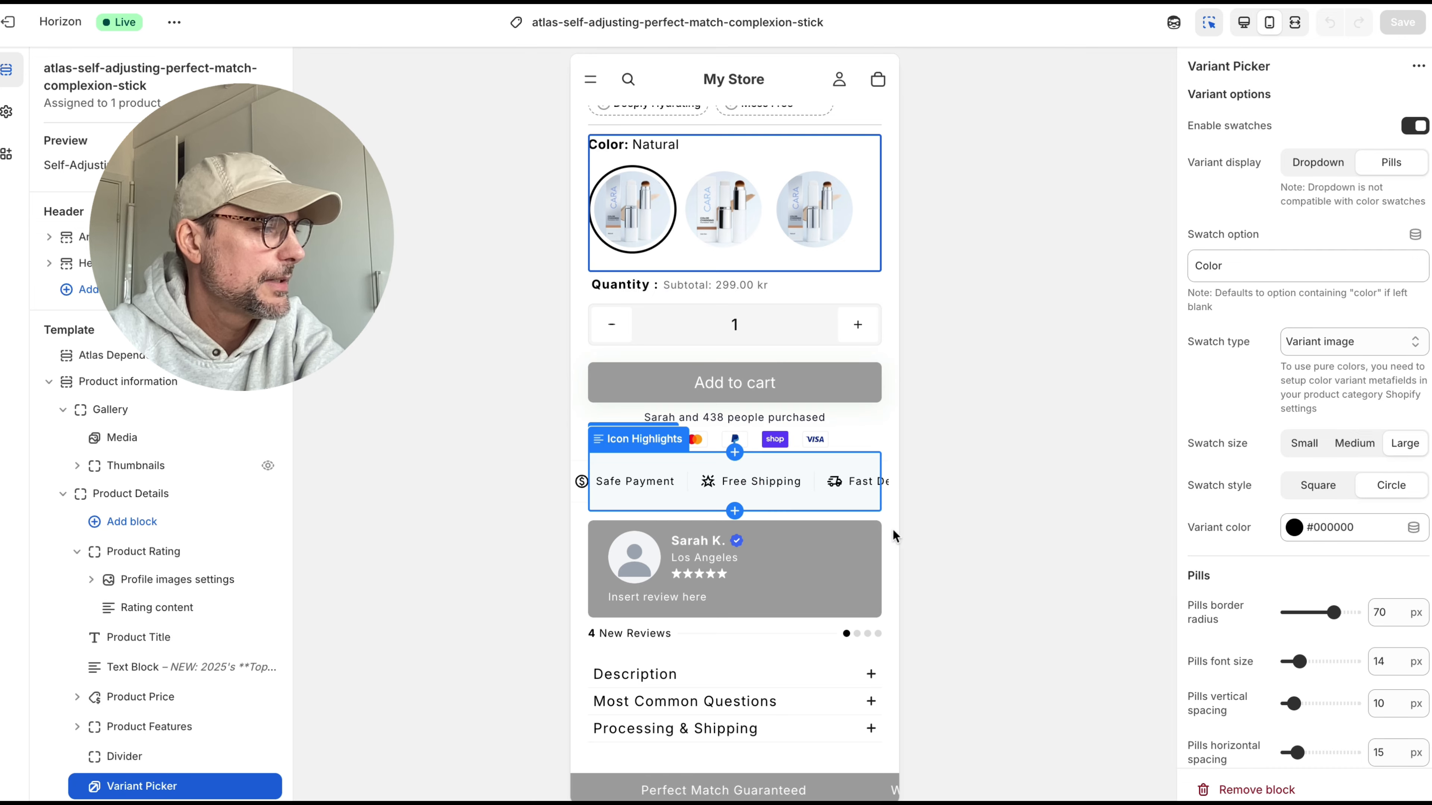
pyautogui.scroll(-2, 894, 536)
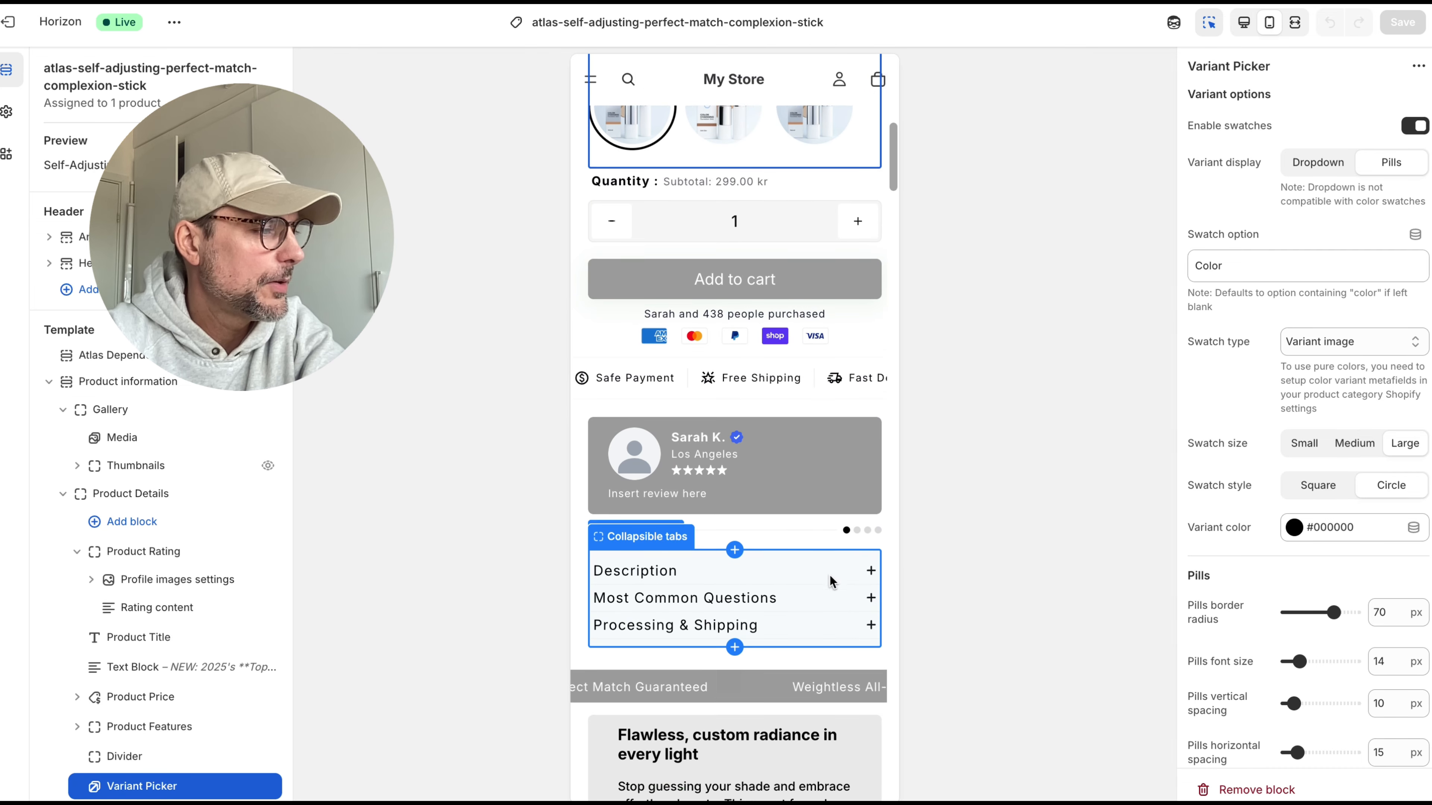
pyautogui.scroll(-15, 829, 581)
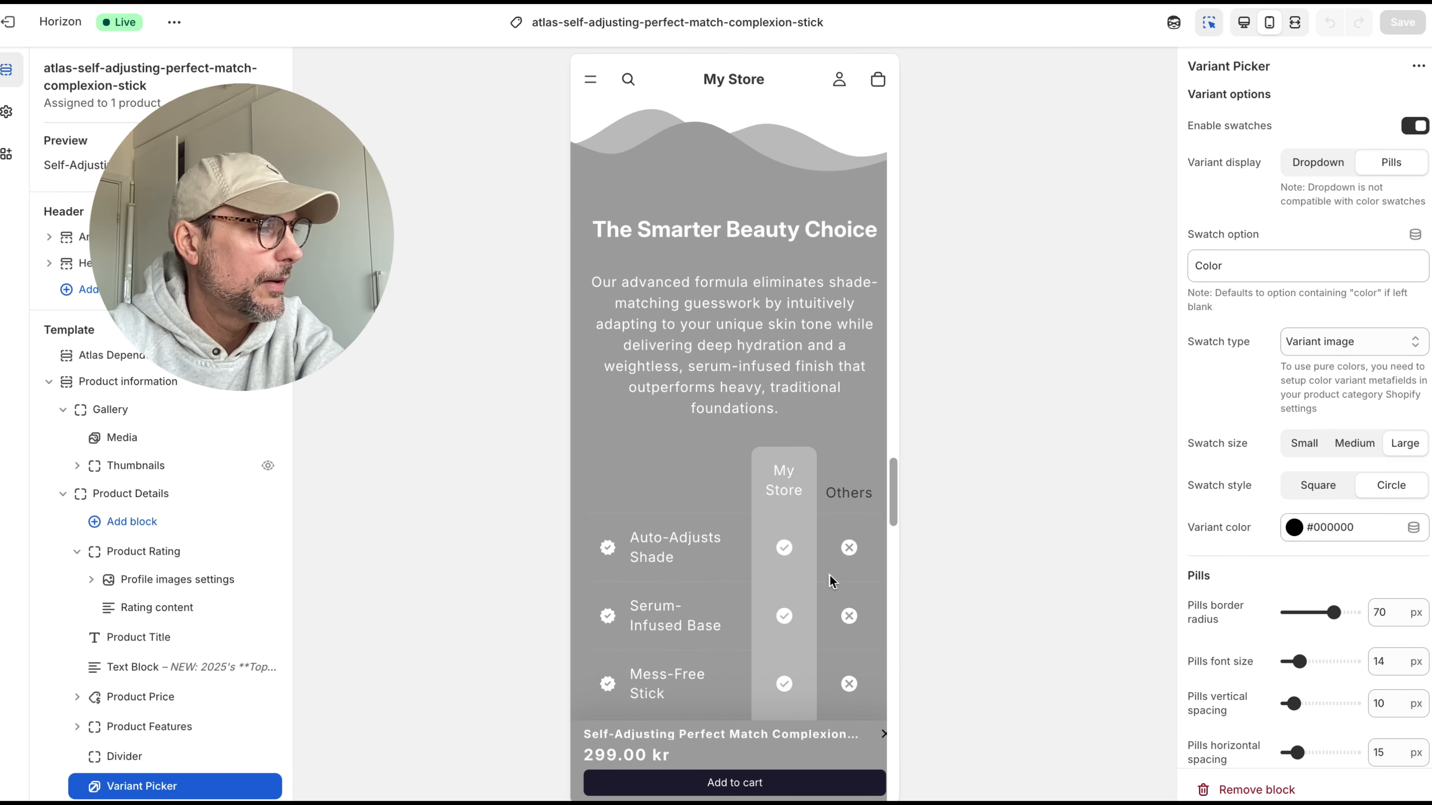
pyautogui.scroll(-15, 830, 576)
pyautogui.scroll(1, 837, 503)
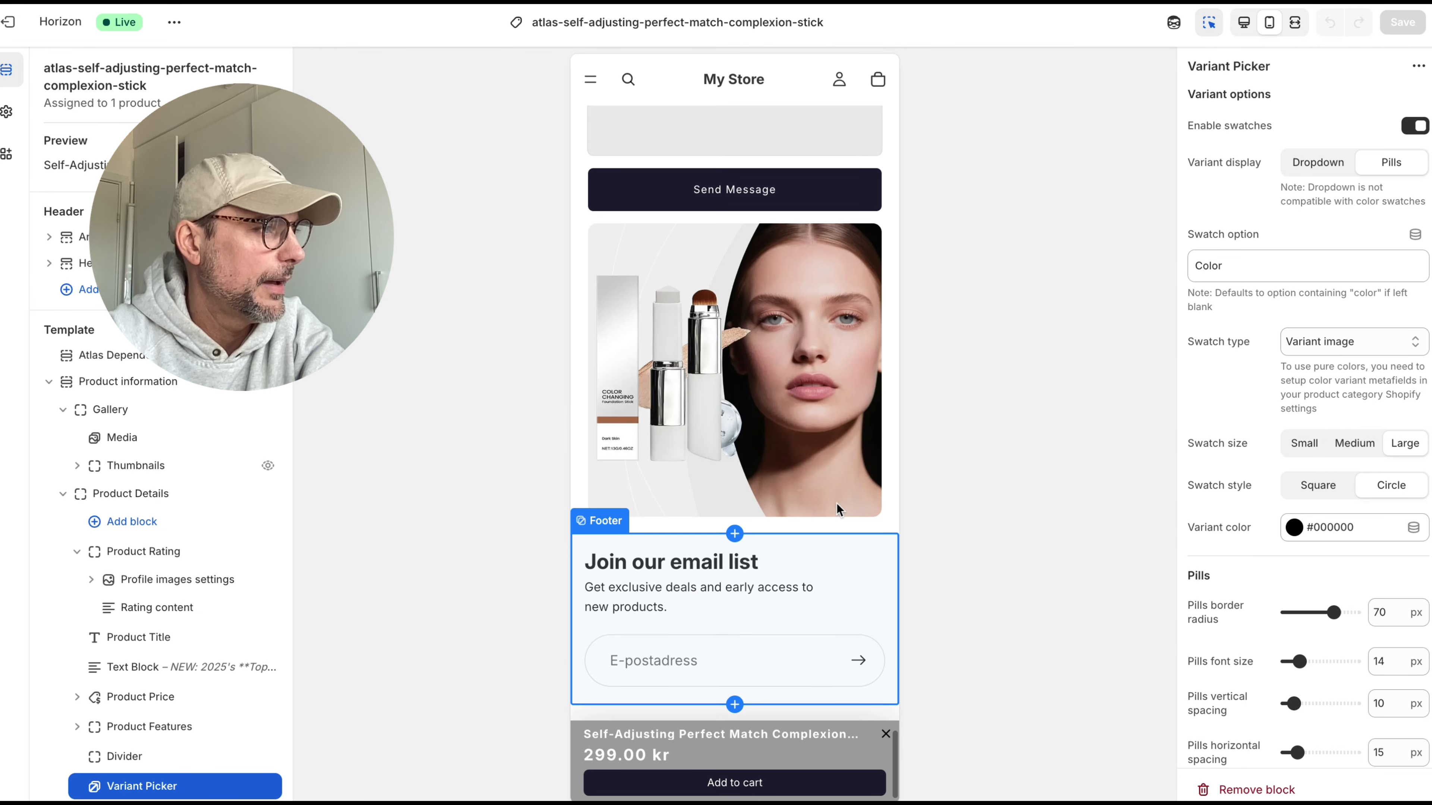
# Step: Hide the Contact us section with its message form and image from the product template
pyautogui.scroll(1, 836, 504)
pyautogui.scroll(1, 808, 379)
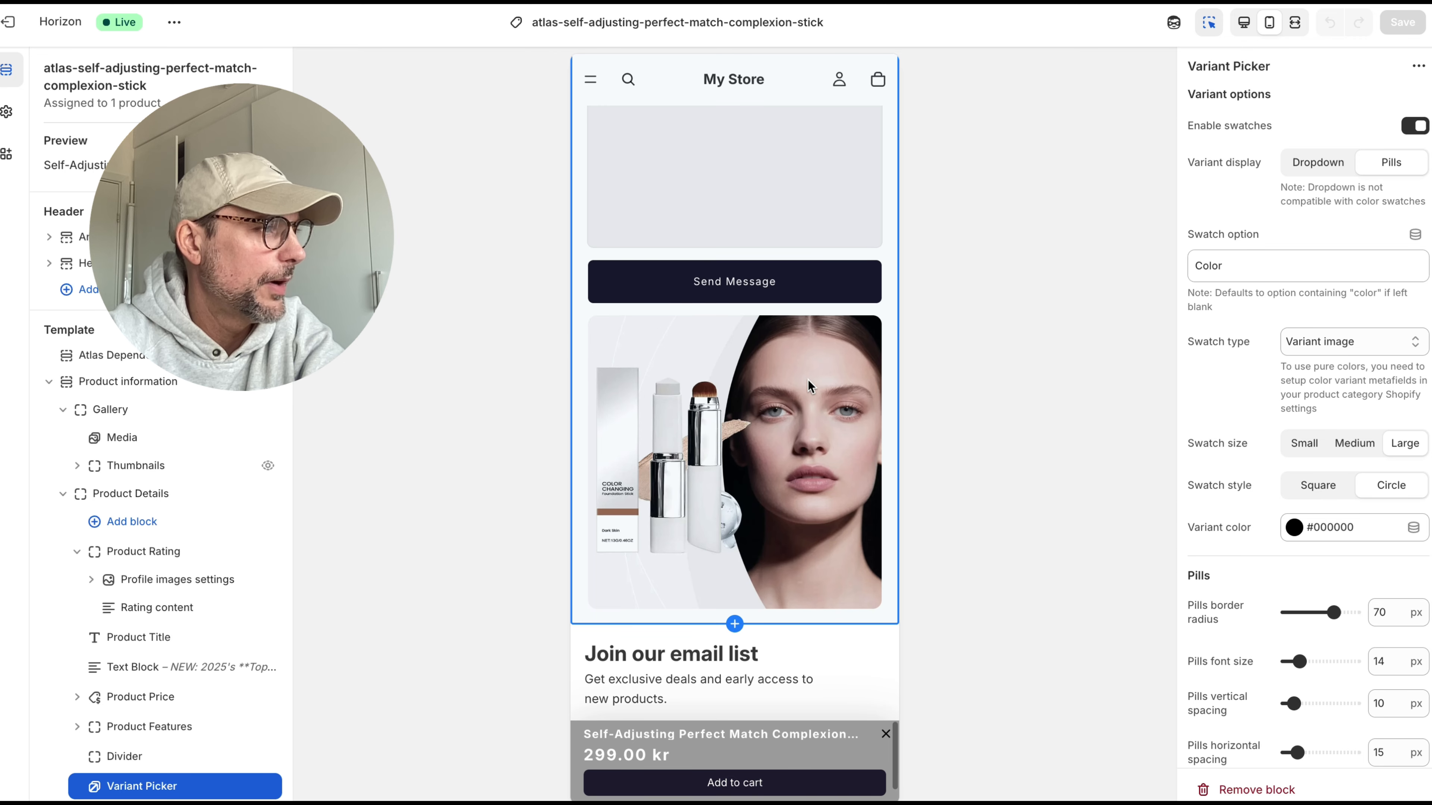
pyautogui.scroll(5, 808, 379)
pyautogui.click(806, 309)
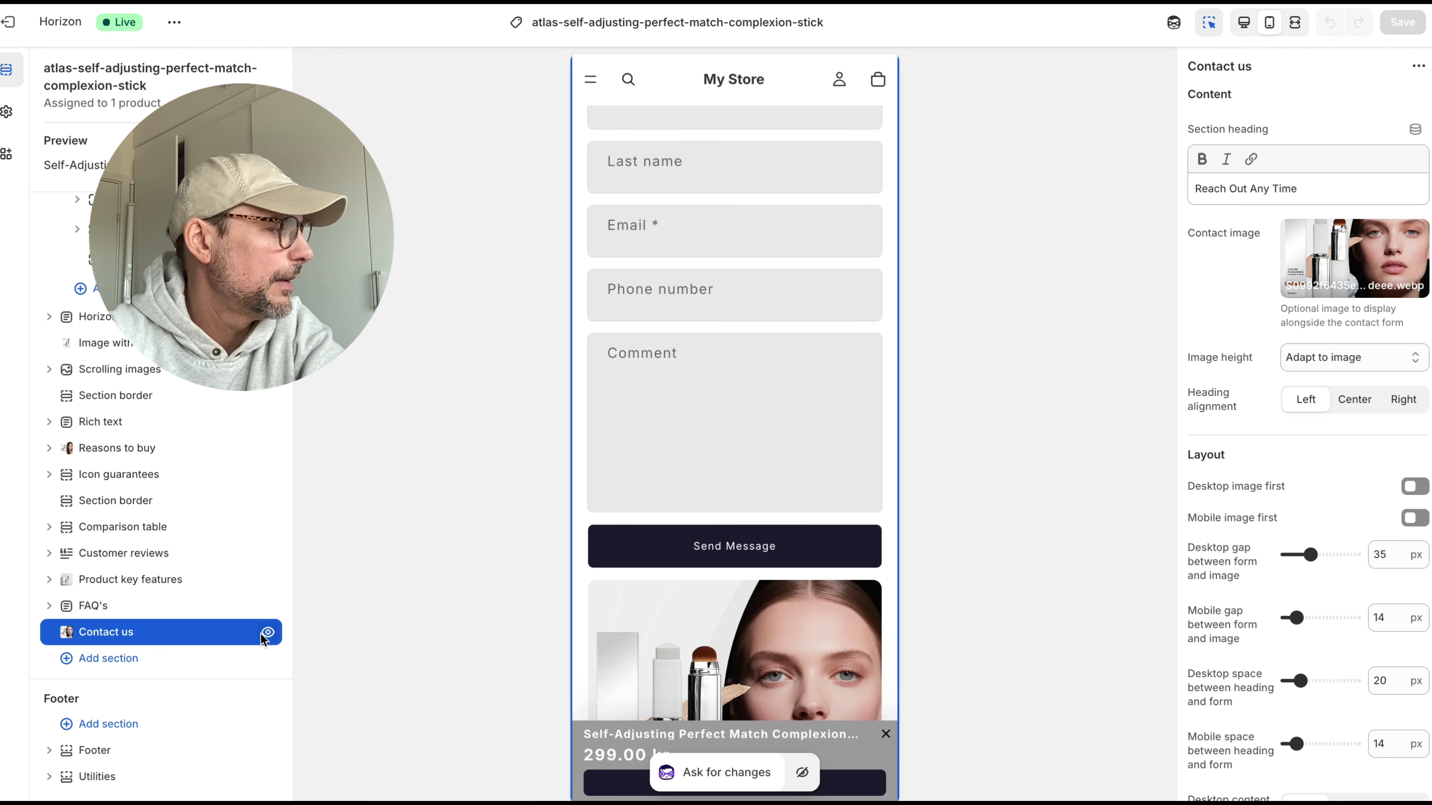
pyautogui.click(268, 632)
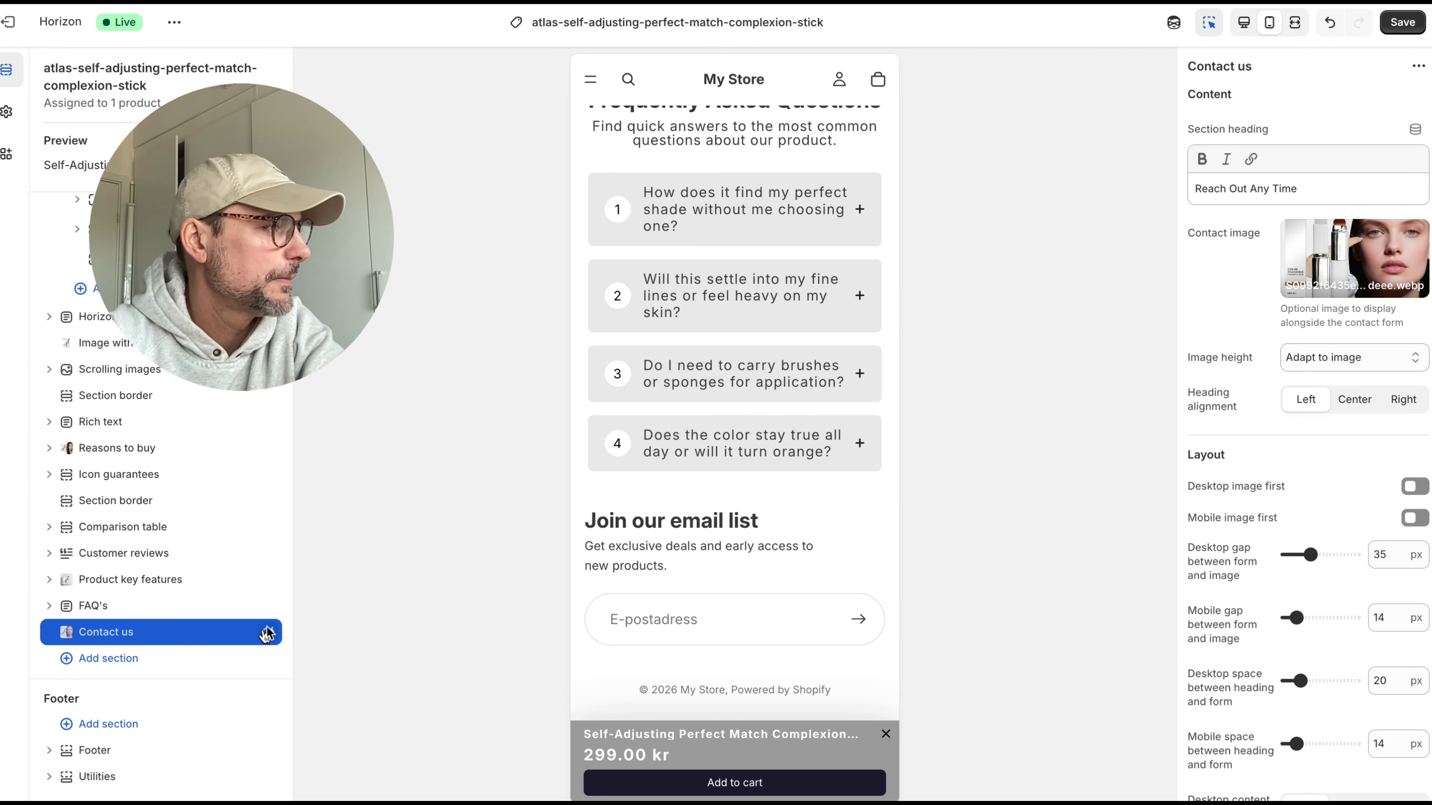
# Step: Review the mobile page sections from the FAQs back up through the reviews, comparison table and icon guarantees to Reasons to buy
pyautogui.scroll(5, 806, 474)
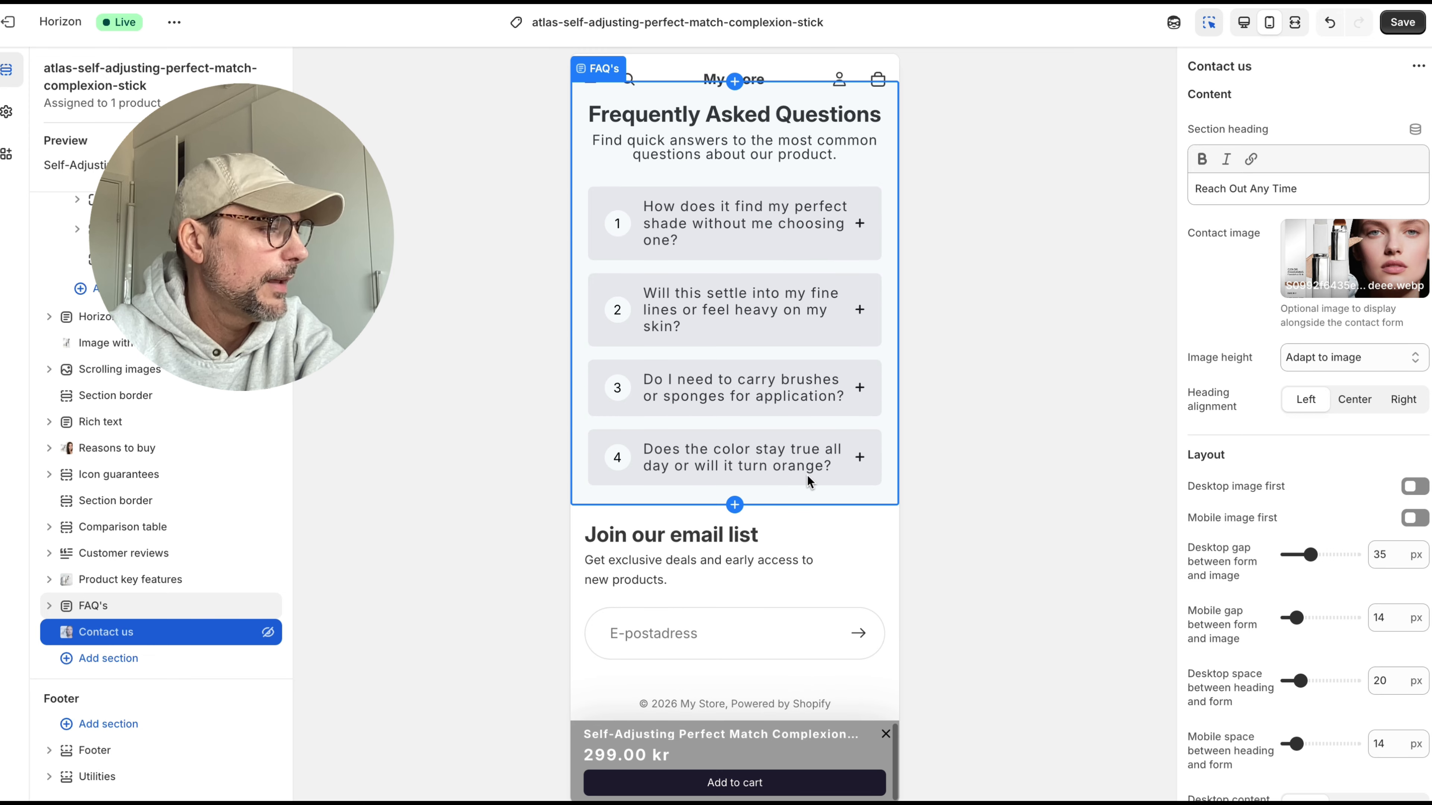
pyautogui.scroll(6, 808, 473)
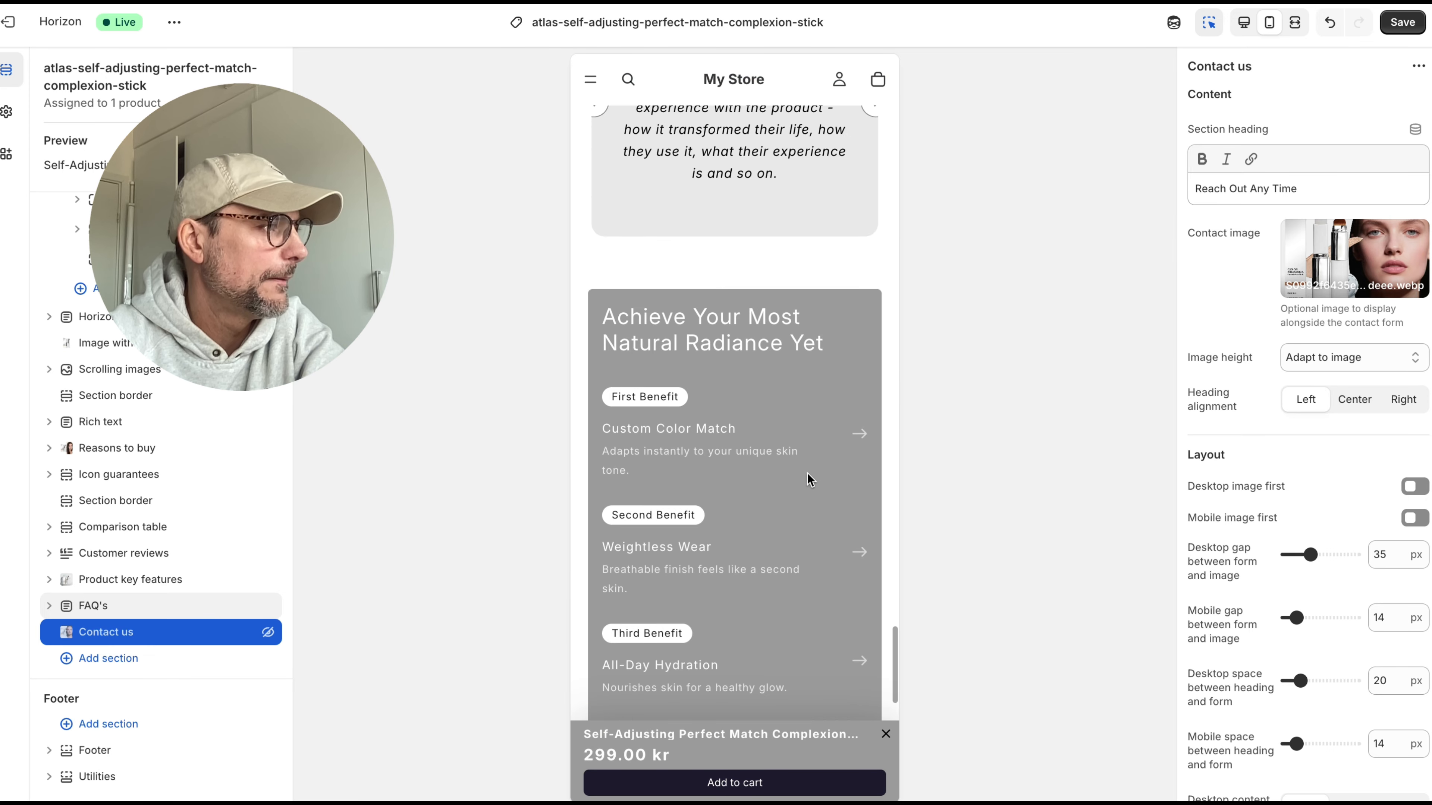
pyautogui.scroll(3, 808, 473)
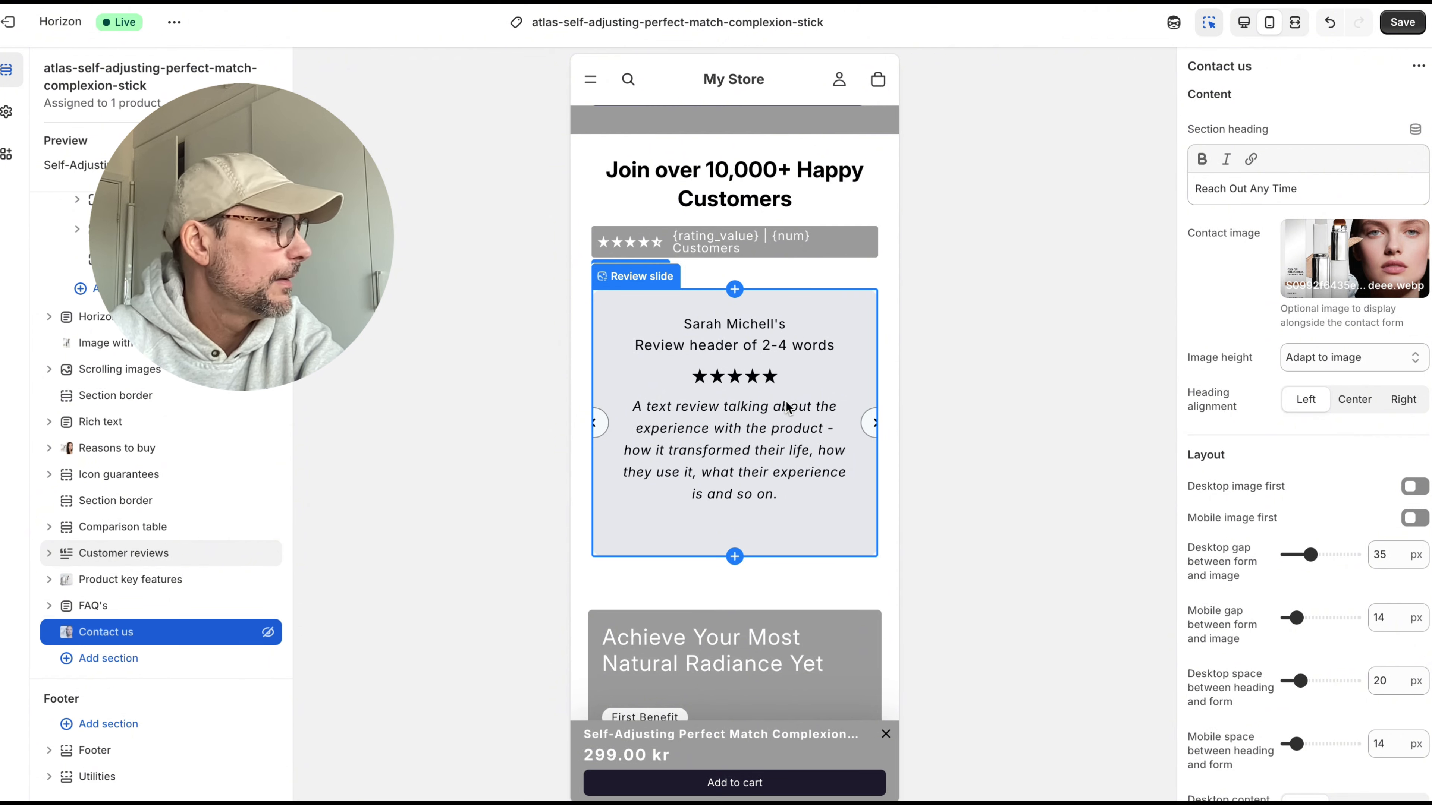
pyautogui.scroll(2, 776, 407)
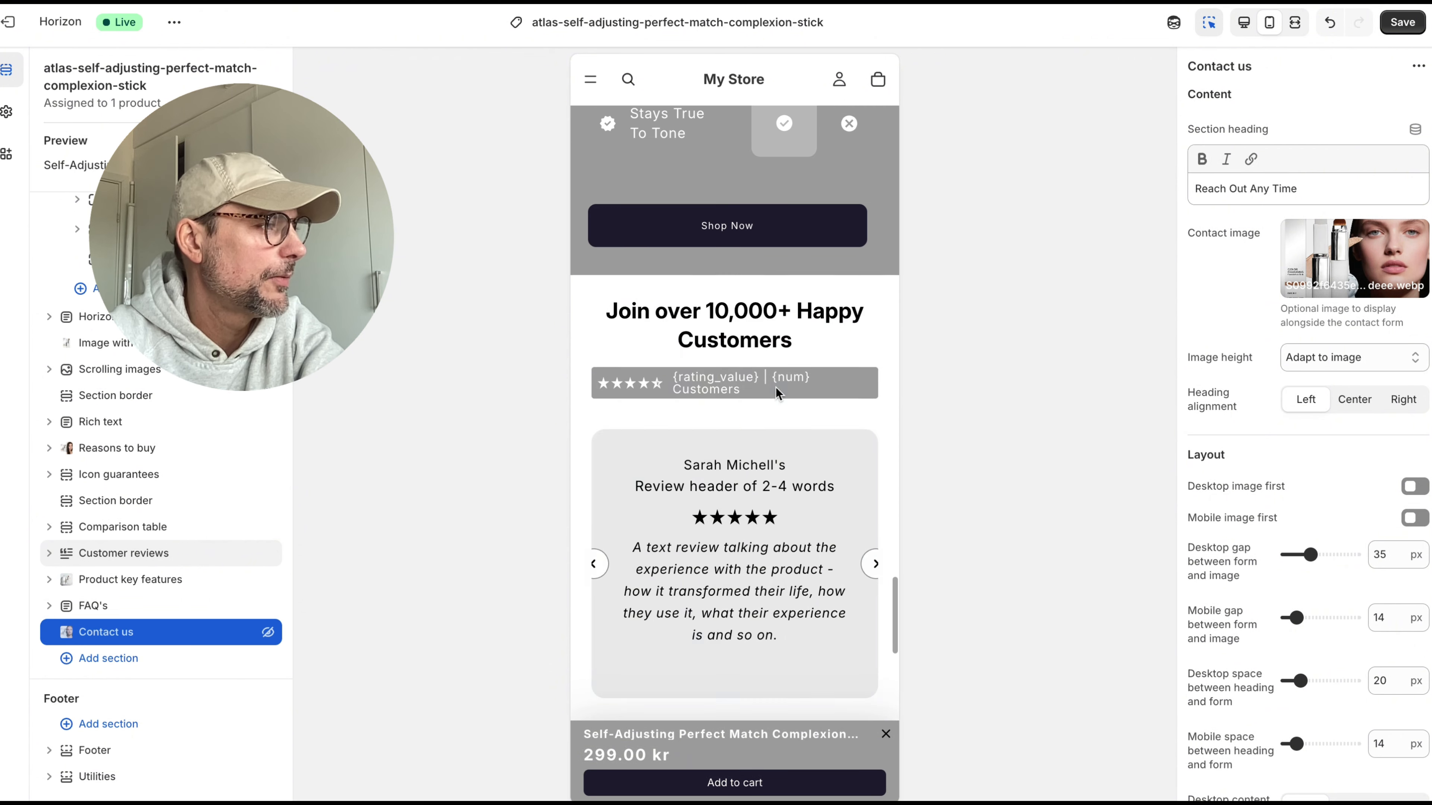
pyautogui.scroll(10, 797, 335)
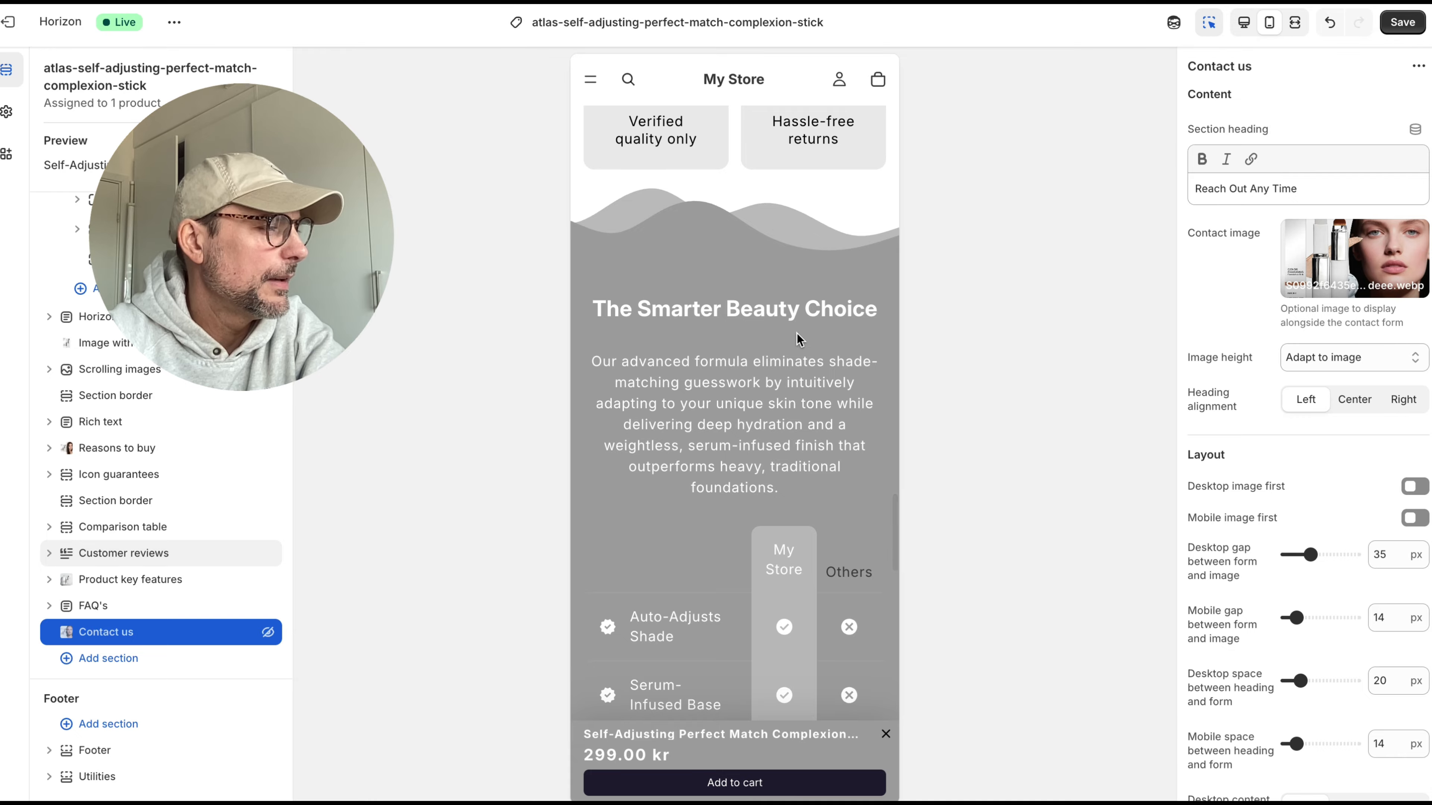
pyautogui.scroll(6, 856, 208)
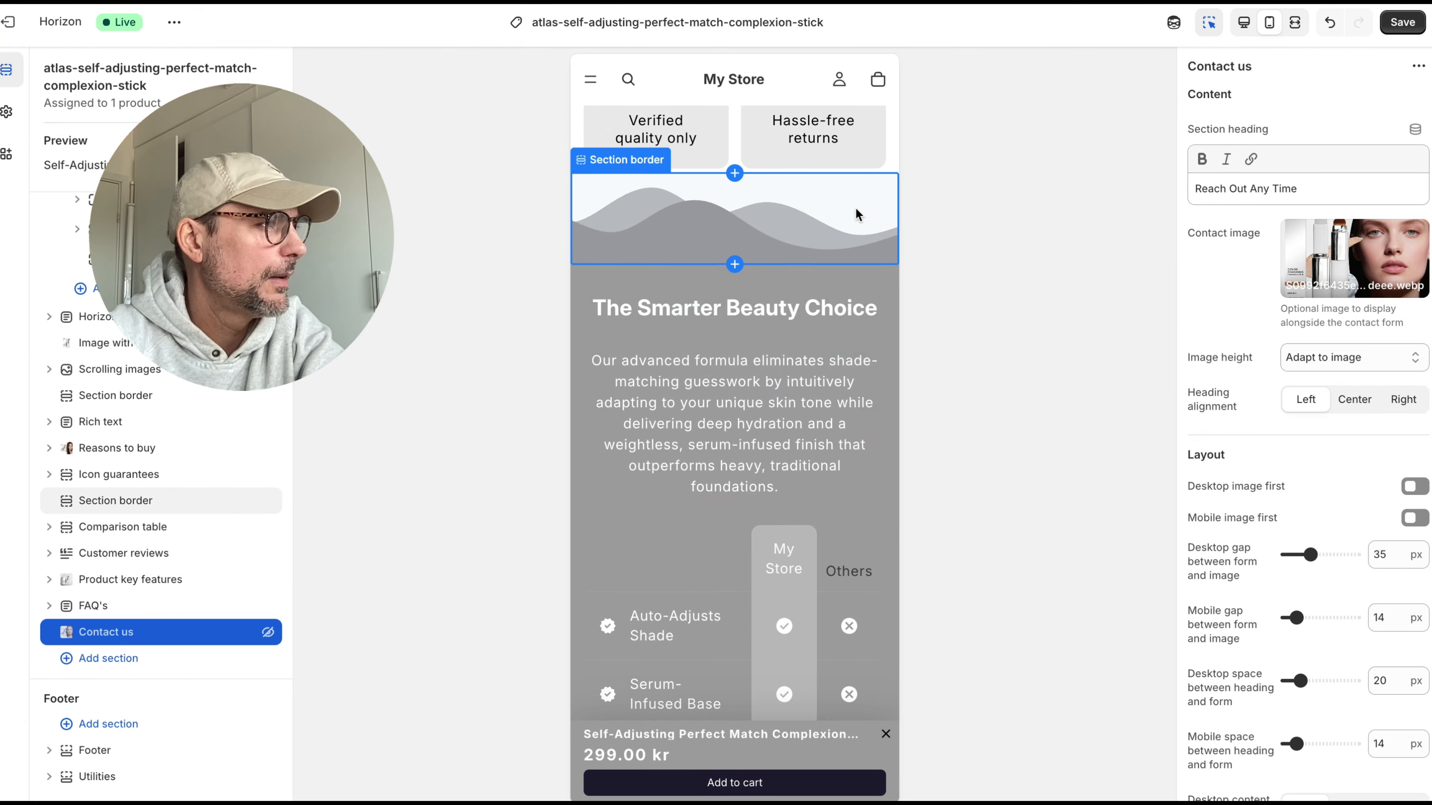
pyautogui.scroll(7, 856, 209)
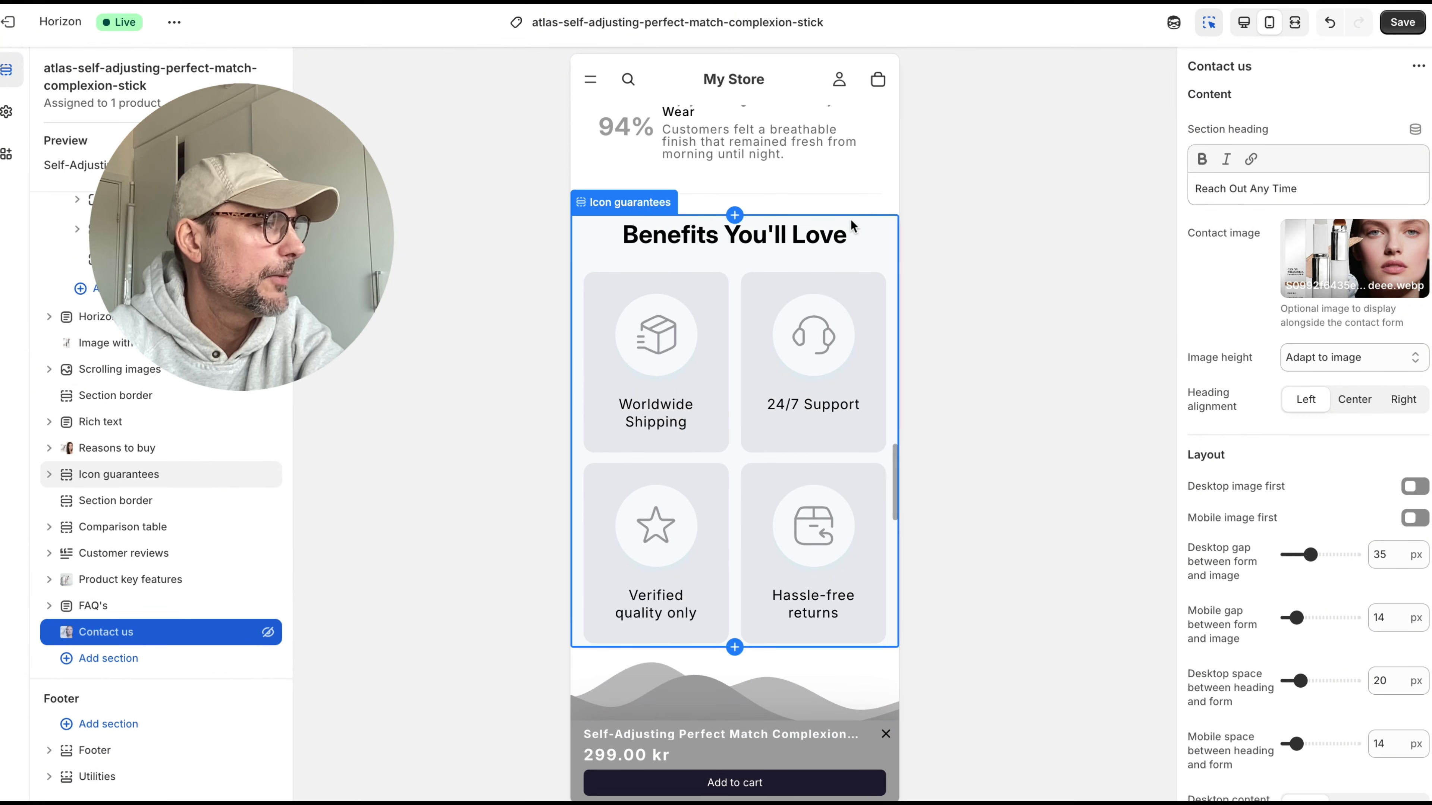
pyautogui.scroll(5, 846, 222)
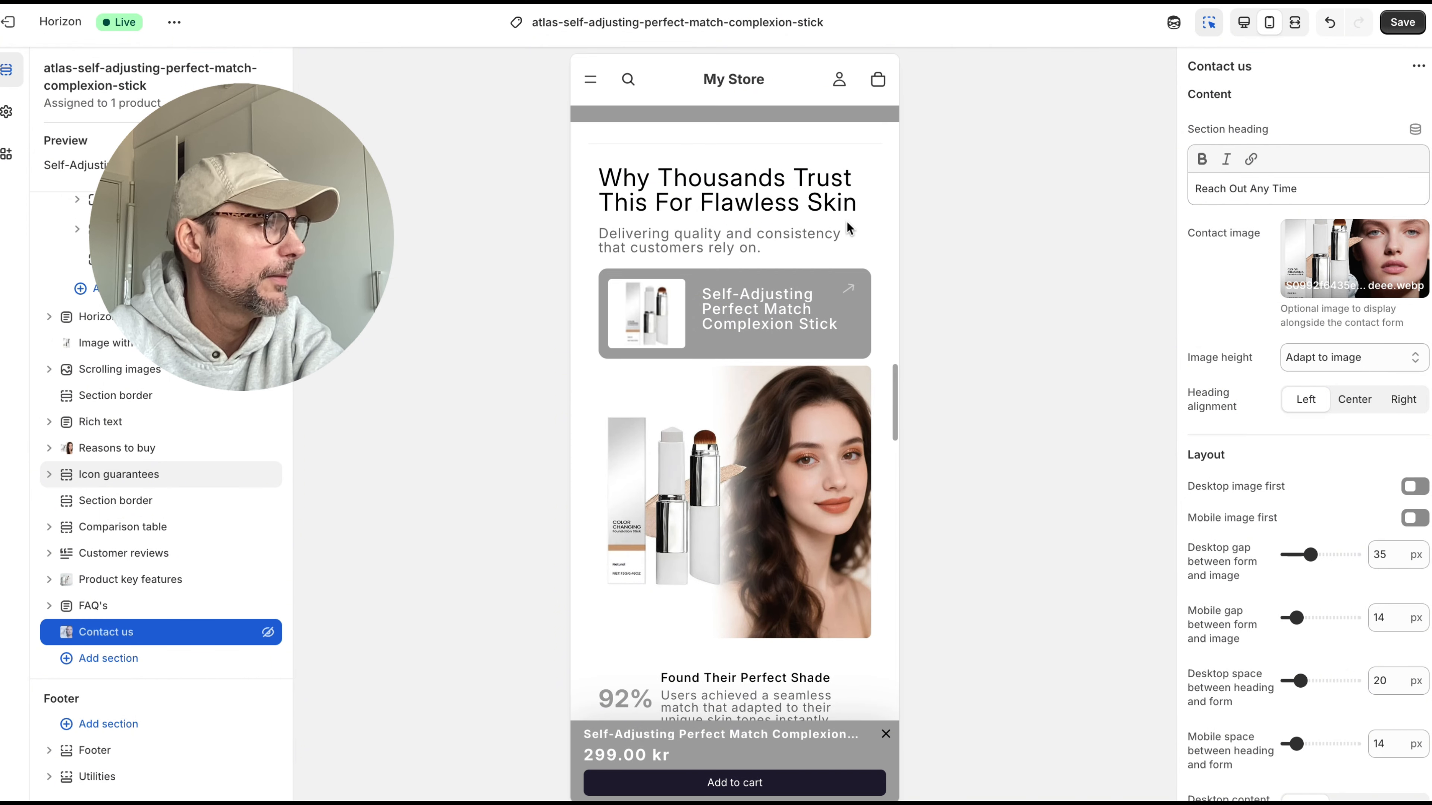
pyautogui.scroll(12, 882, 420)
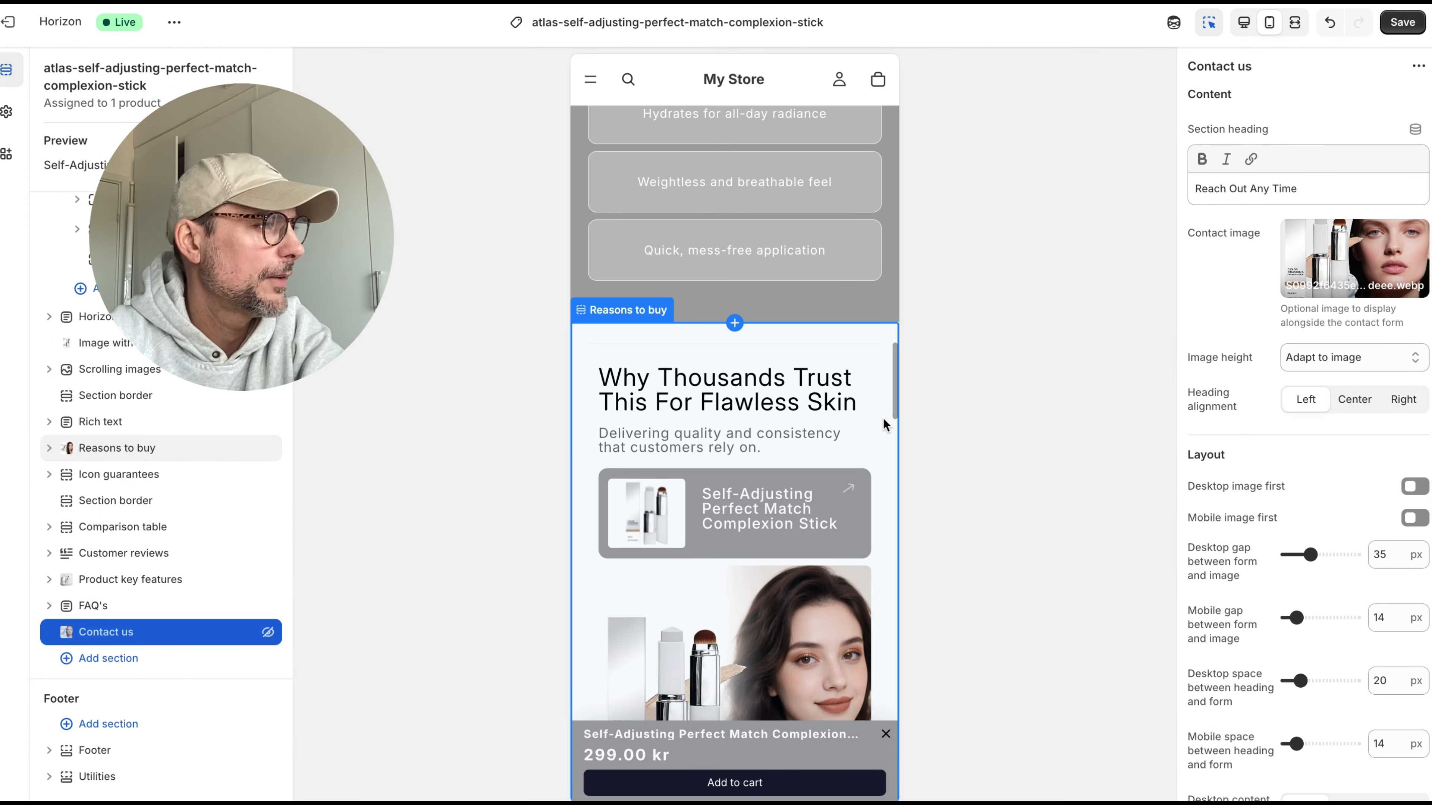
# Step: Hide the "As seen on" Scrolling images section with the placeholder logos
pyautogui.scroll(-6, 882, 418)
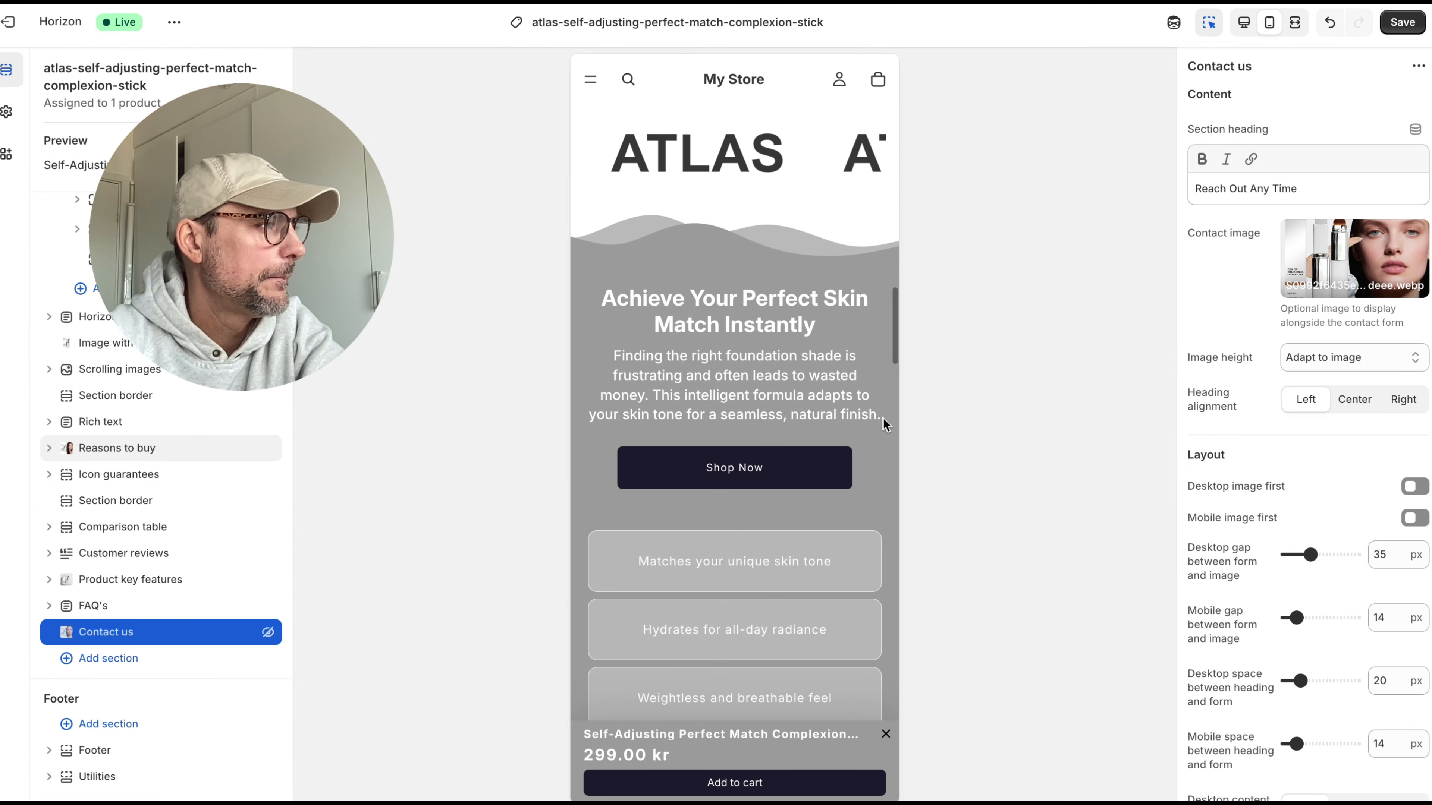
pyautogui.scroll(4, 850, 371)
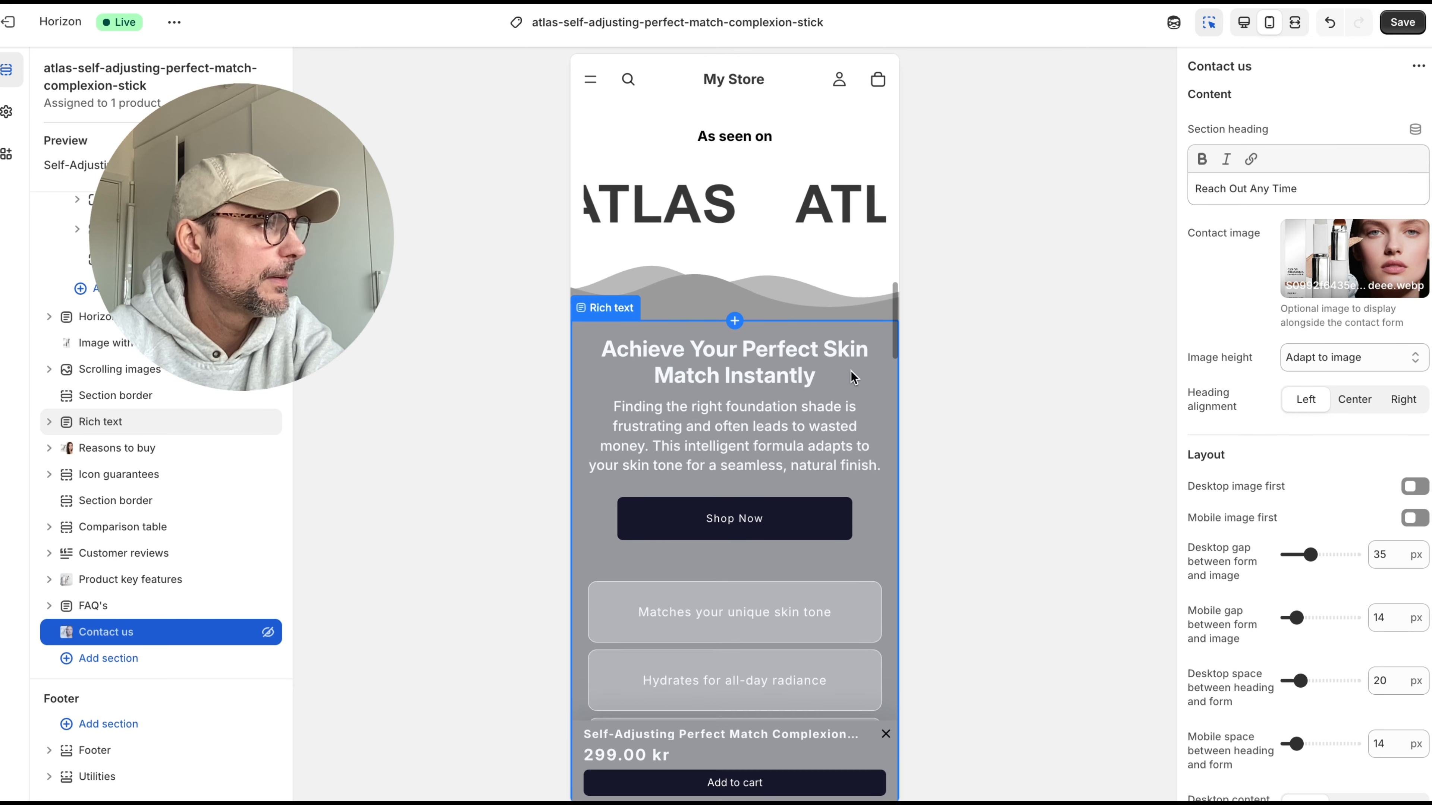
pyautogui.click(821, 337)
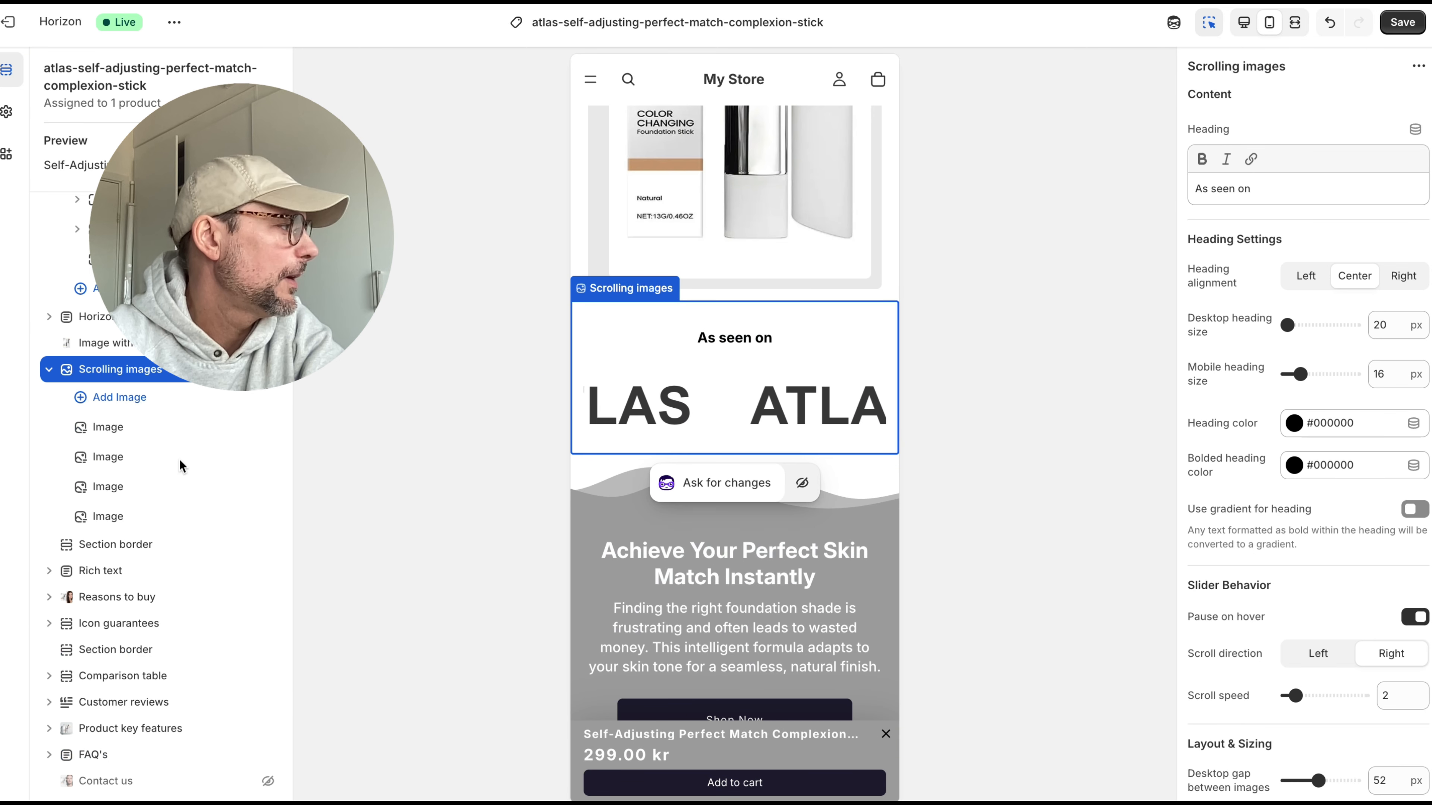
pyautogui.click(268, 369)
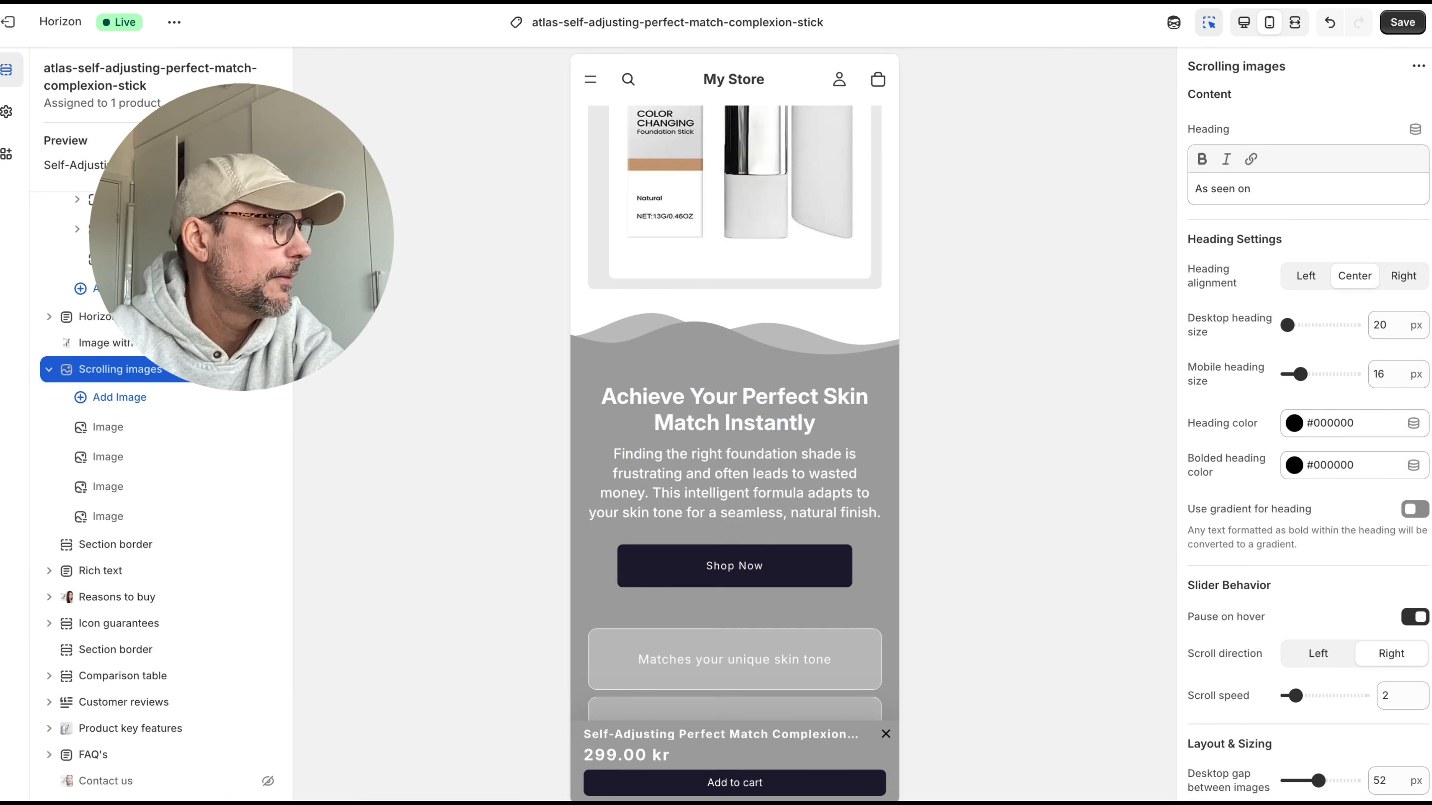
# Step: Review the Image with text section and inspect the settings of the Horizontal sliding text section above it
pyautogui.scroll(10, 820, 487)
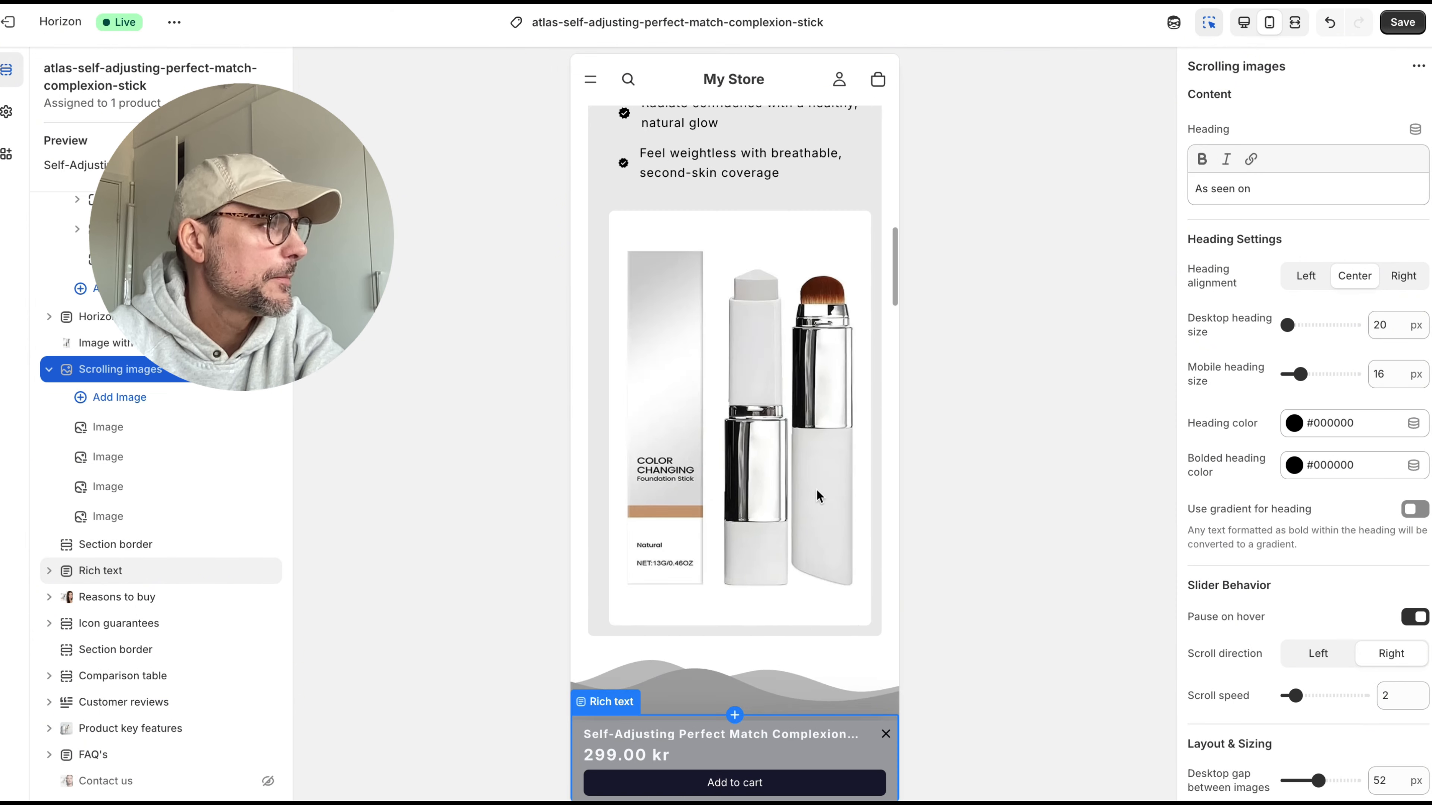
pyautogui.scroll(1, 821, 495)
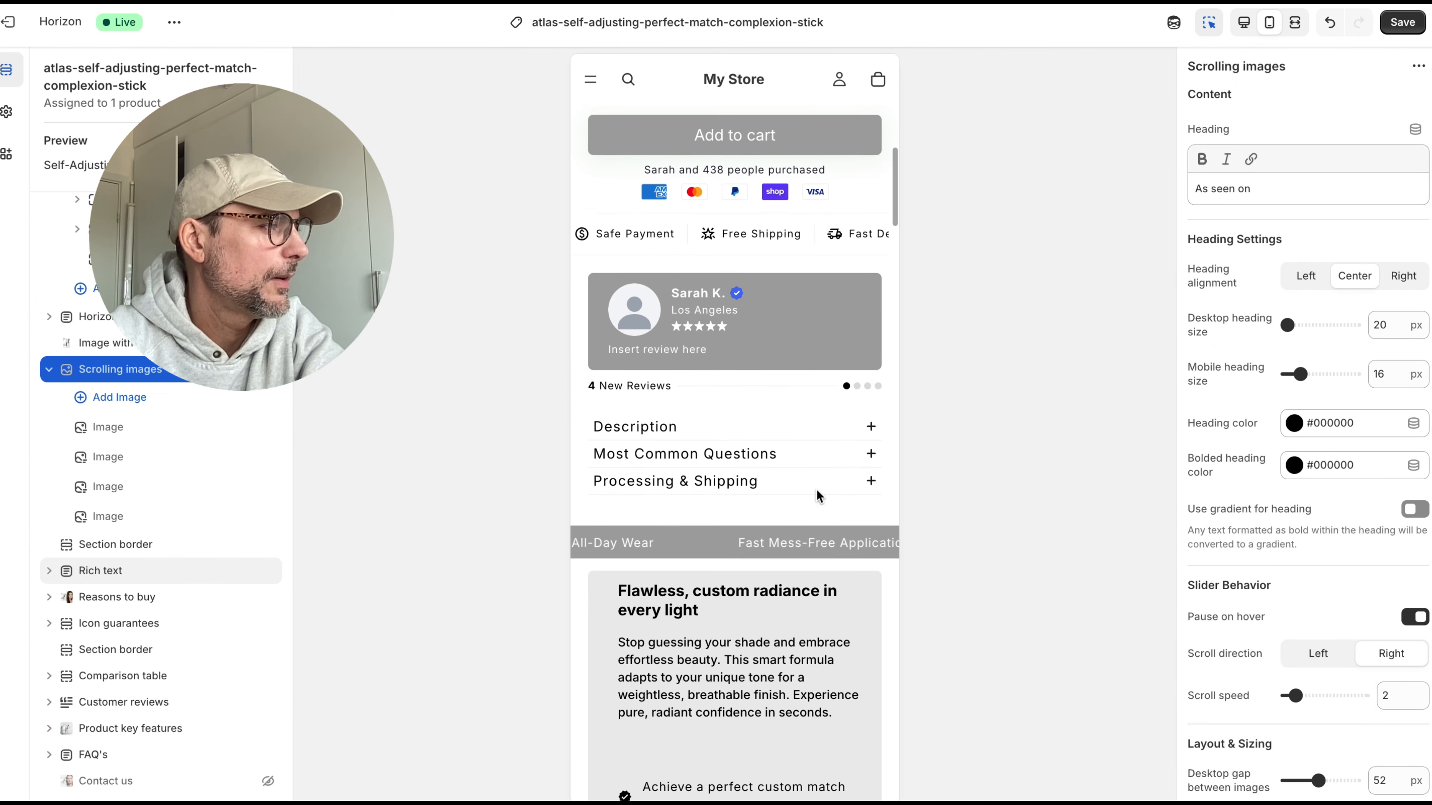
pyautogui.scroll(-5, 820, 496)
pyautogui.scroll(1, 827, 412)
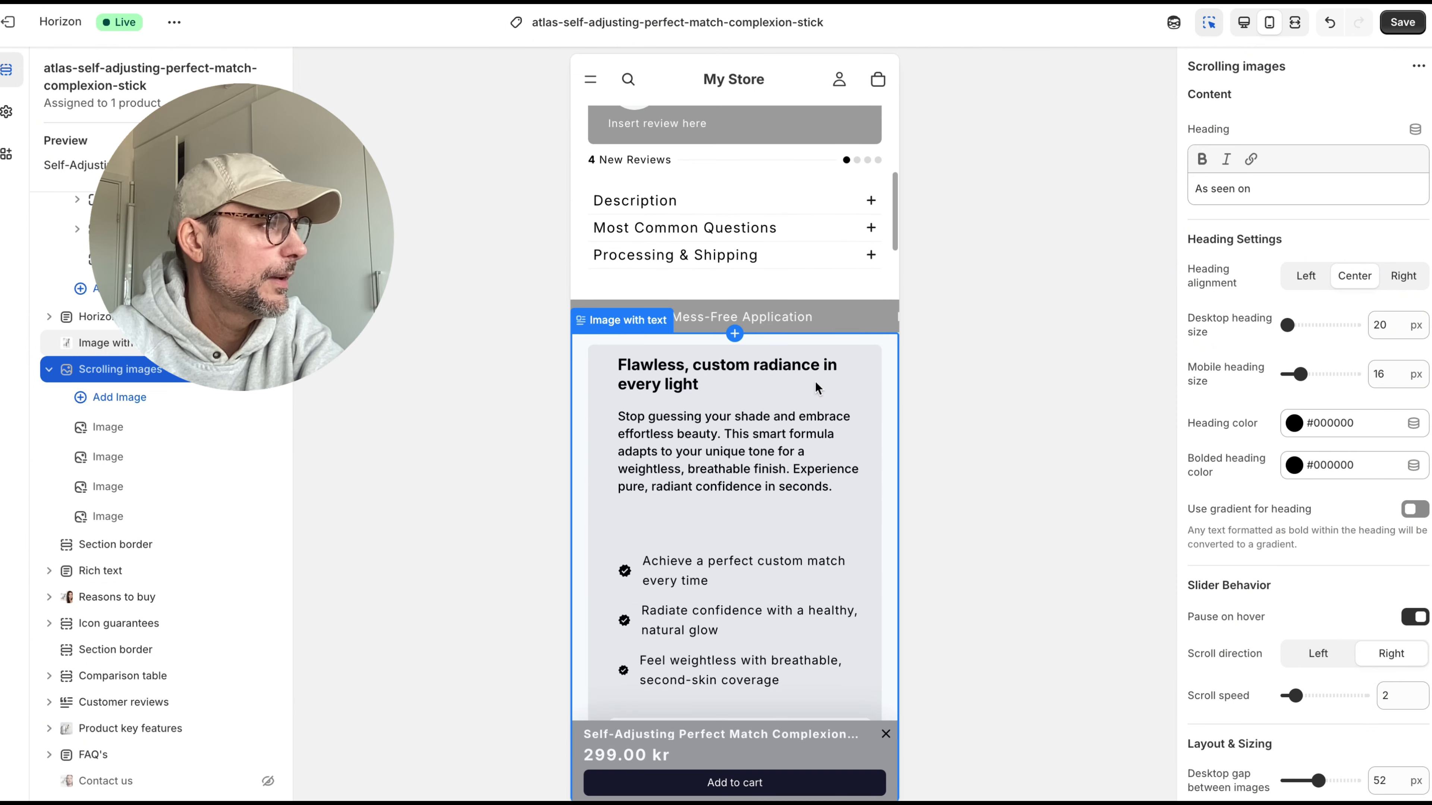
pyautogui.click(837, 319)
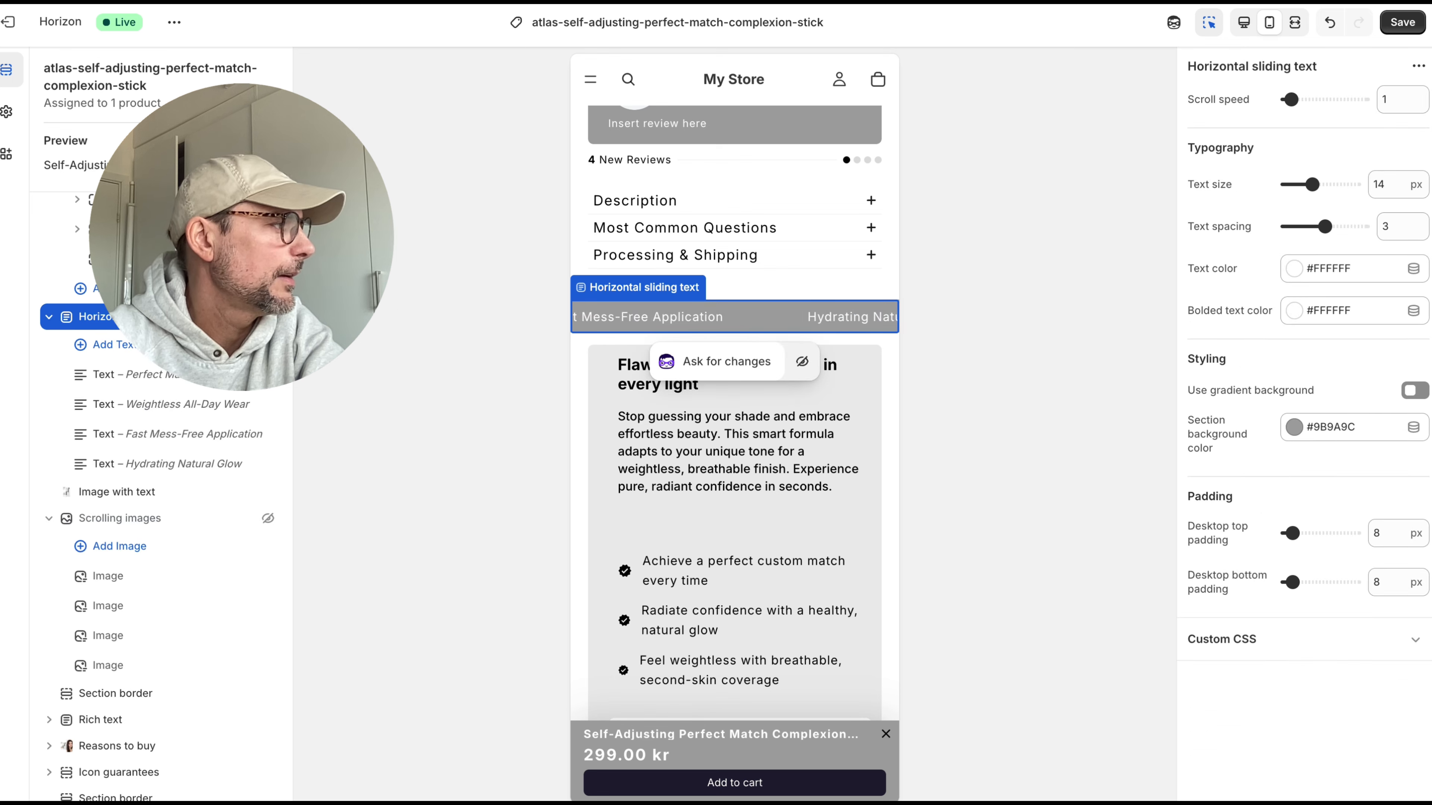
# Step: Hide the first wave-shaped Section border and the "Achieve Your Perfect Skin Match Instantly" Rich text section below it
pyautogui.scroll(-7, 717, 401)
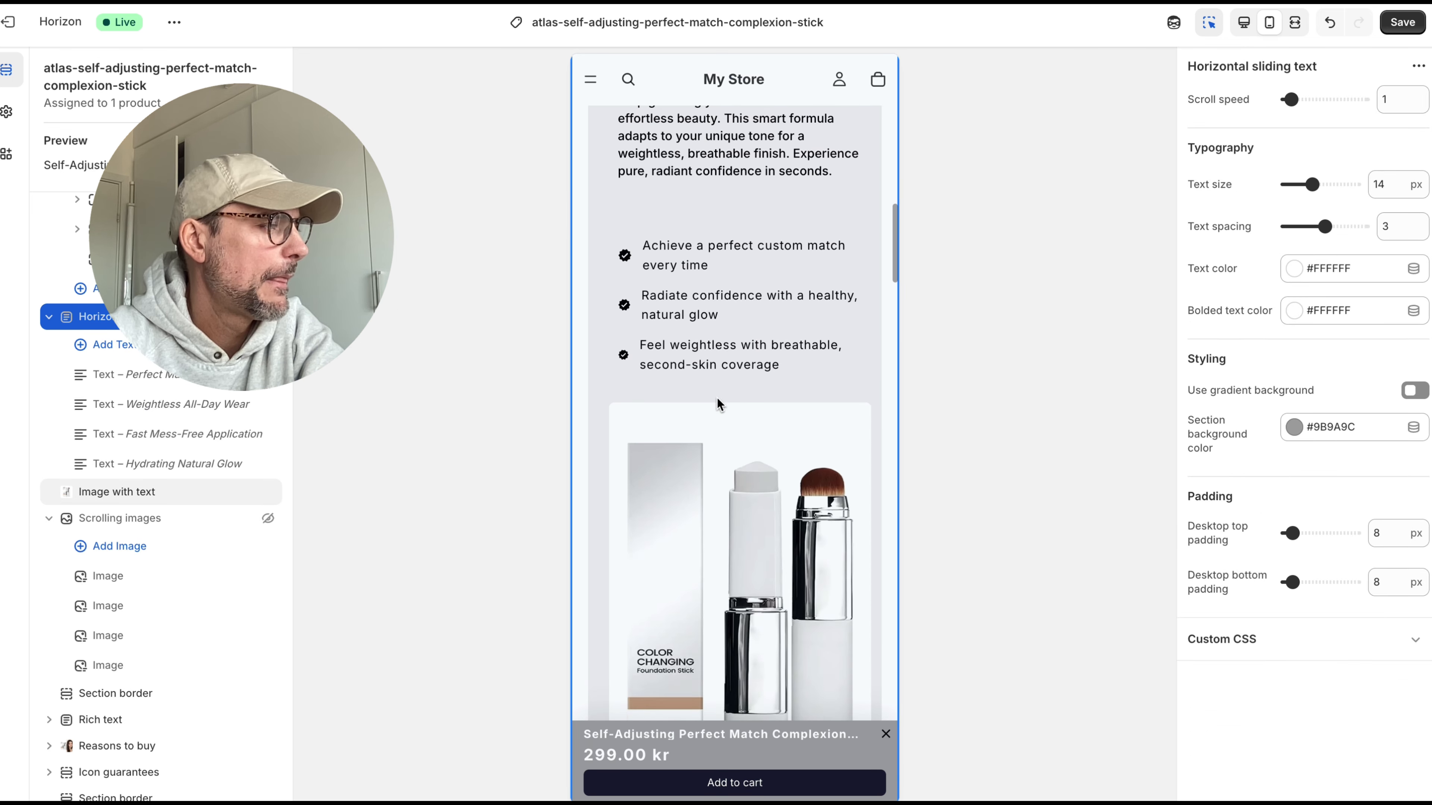
pyautogui.scroll(-10, 717, 397)
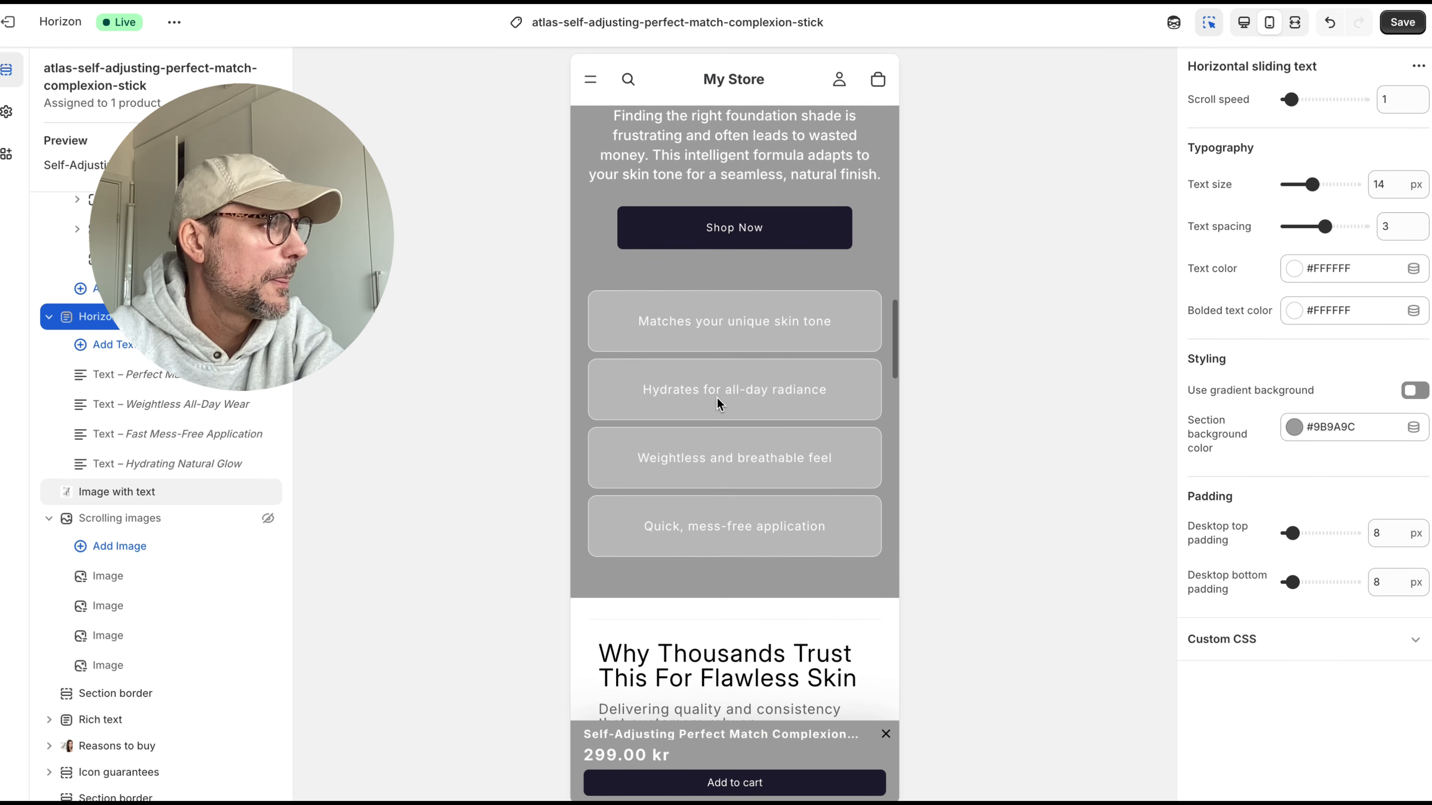
pyautogui.scroll(-5, 717, 397)
pyautogui.scroll(12, 717, 397)
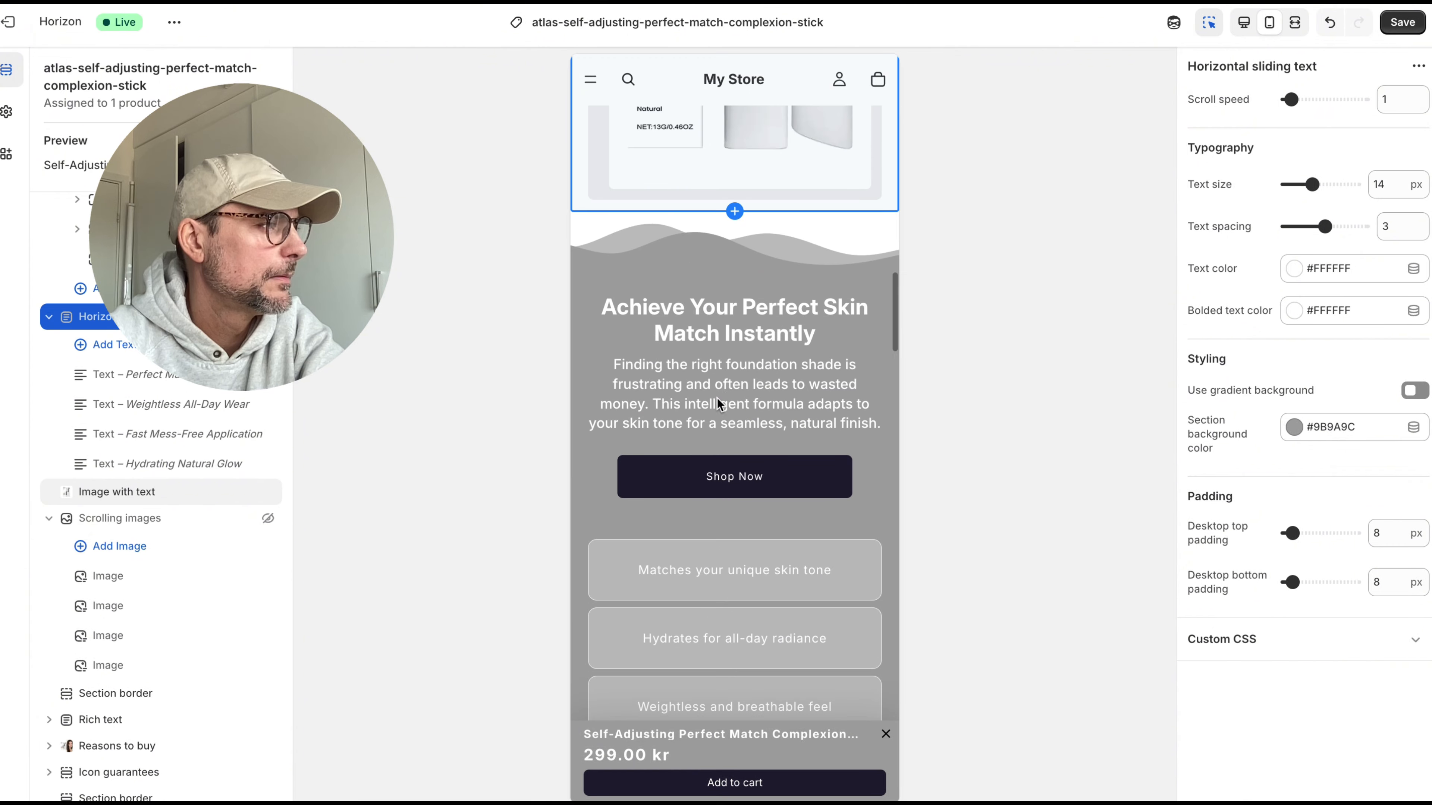
pyautogui.click(866, 271)
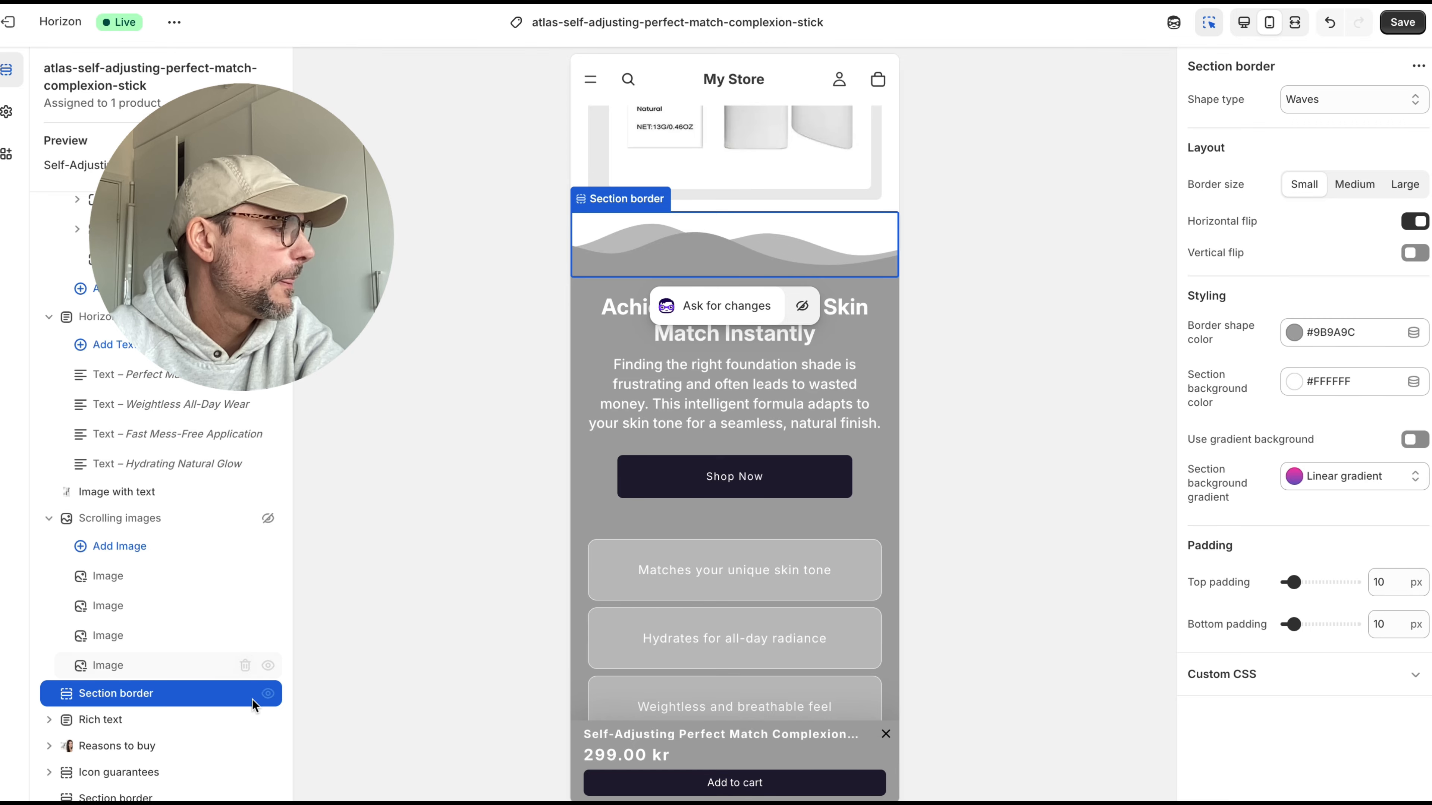
pyautogui.click(268, 694)
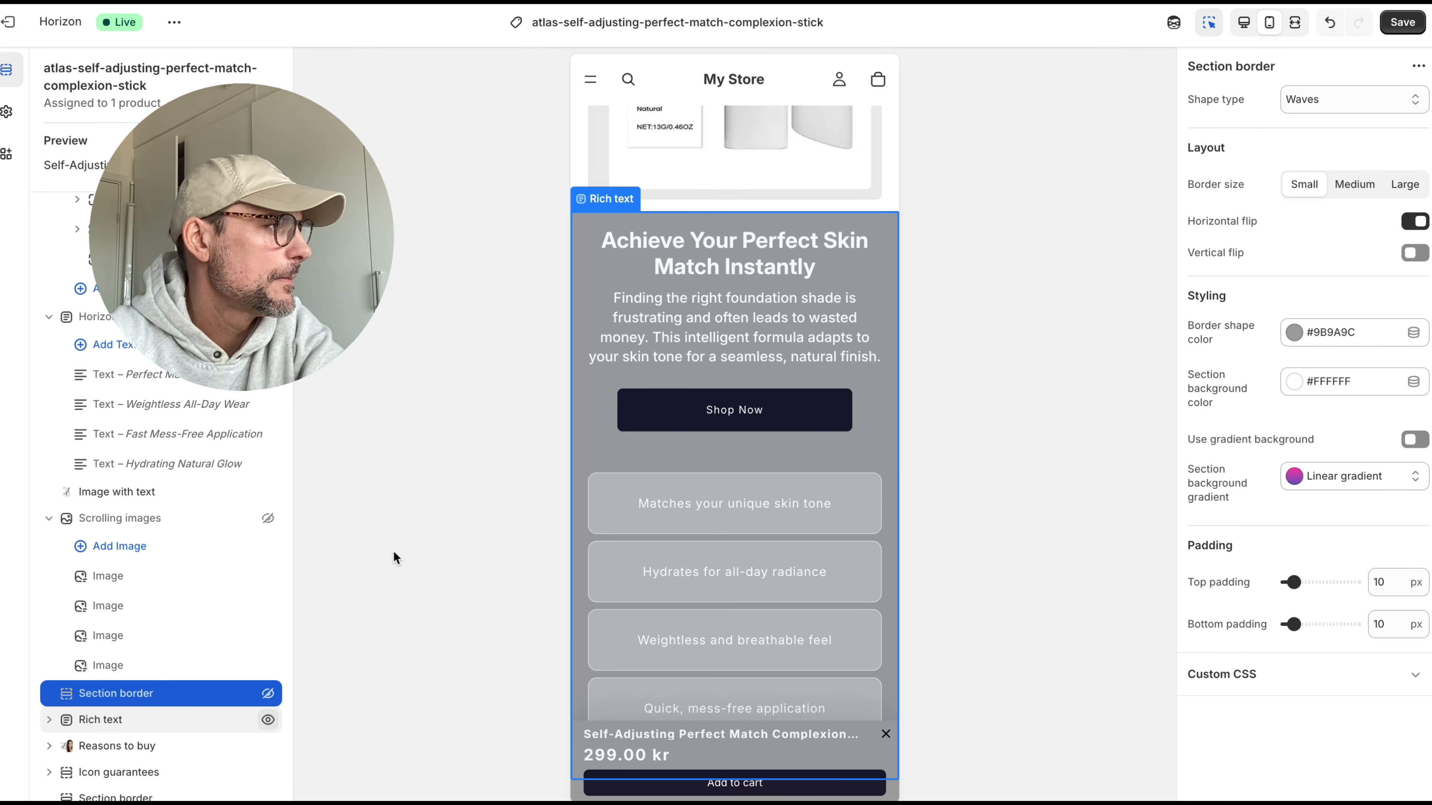
pyautogui.click(723, 252)
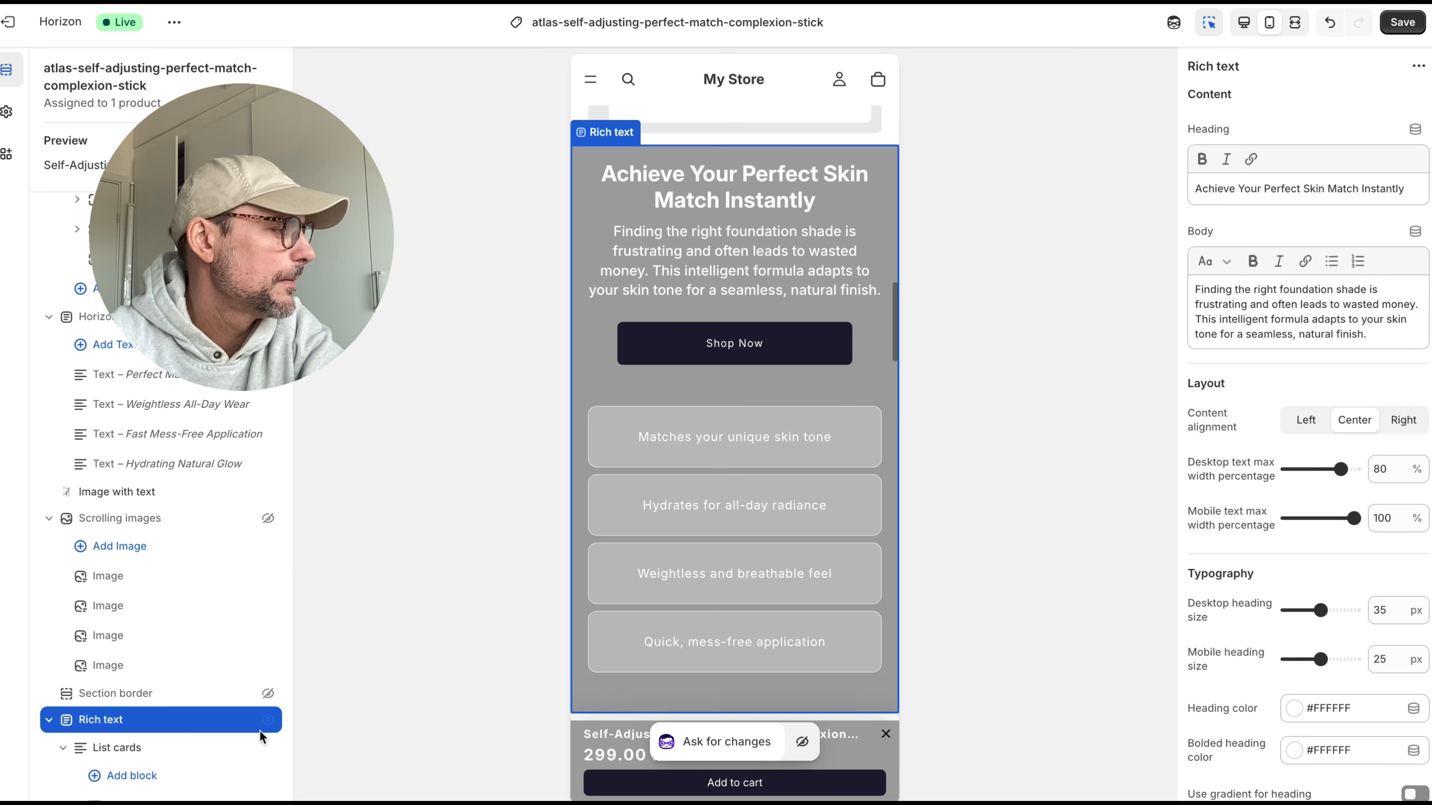
pyautogui.click(268, 721)
# Step: Review the remaining visible mobile page sections from Image with text down to the Frequently Asked Questions
pyautogui.scroll(20, 814, 336)
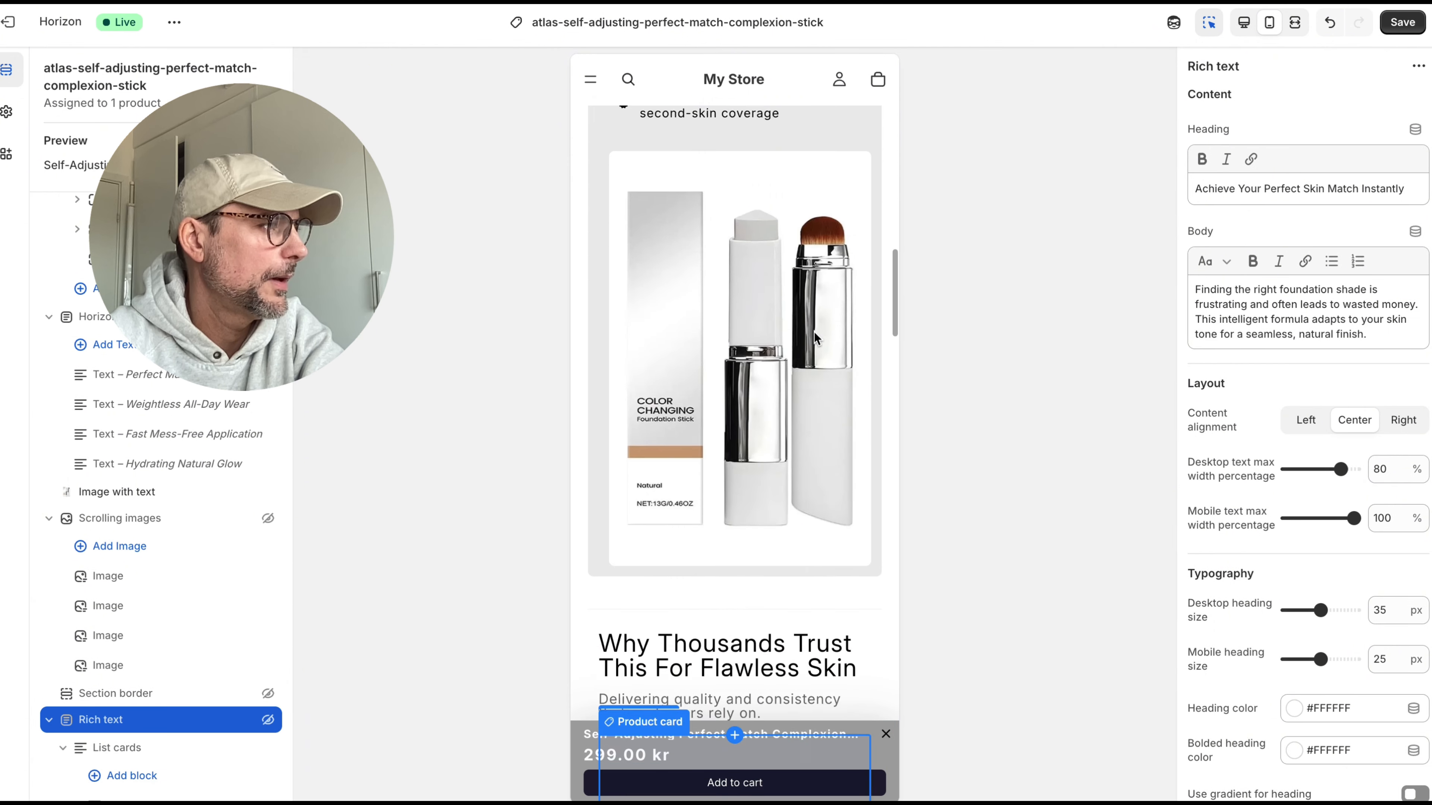
pyautogui.scroll(-10, 815, 336)
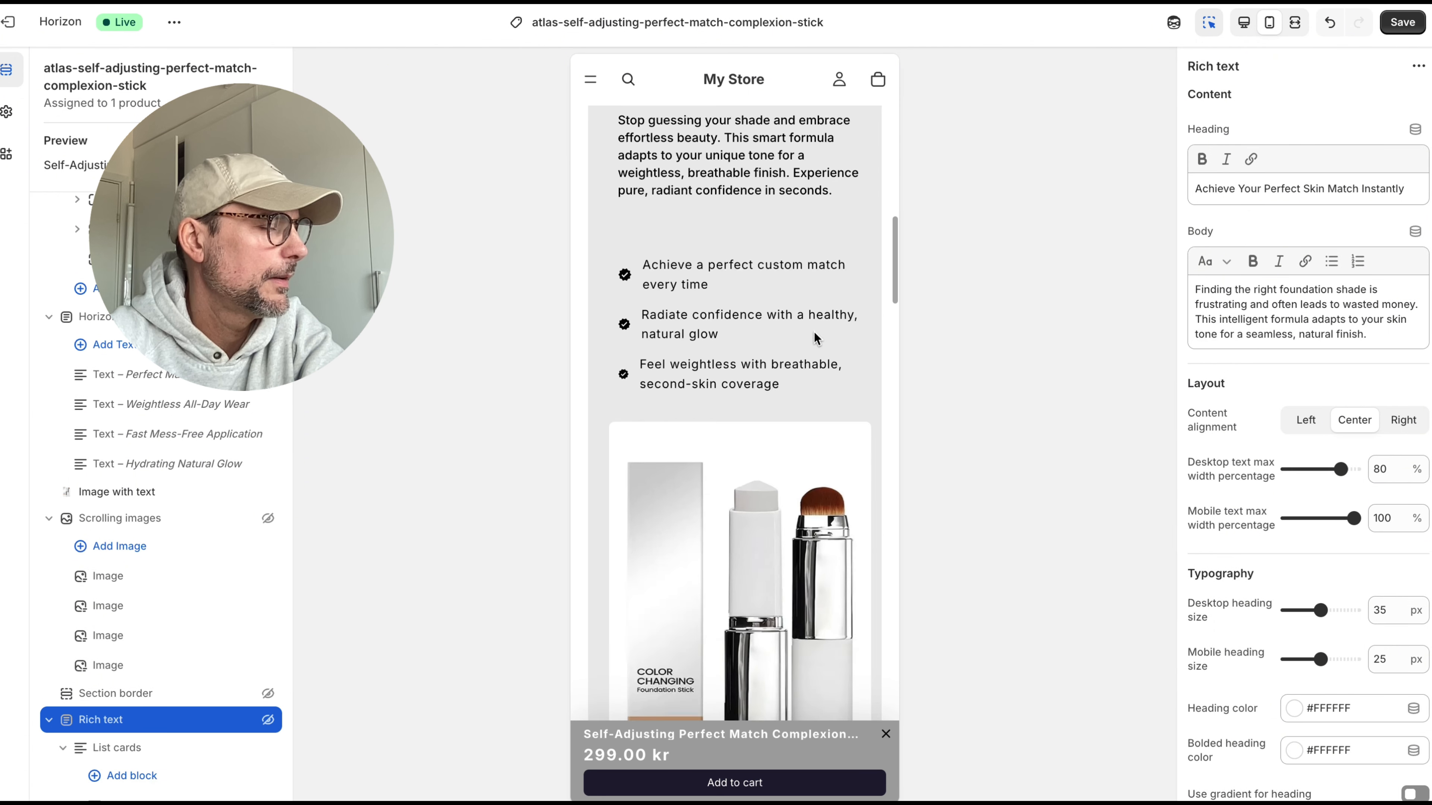
pyautogui.scroll(10, 815, 337)
pyautogui.scroll(-3, 815, 336)
pyautogui.scroll(-5, 815, 336)
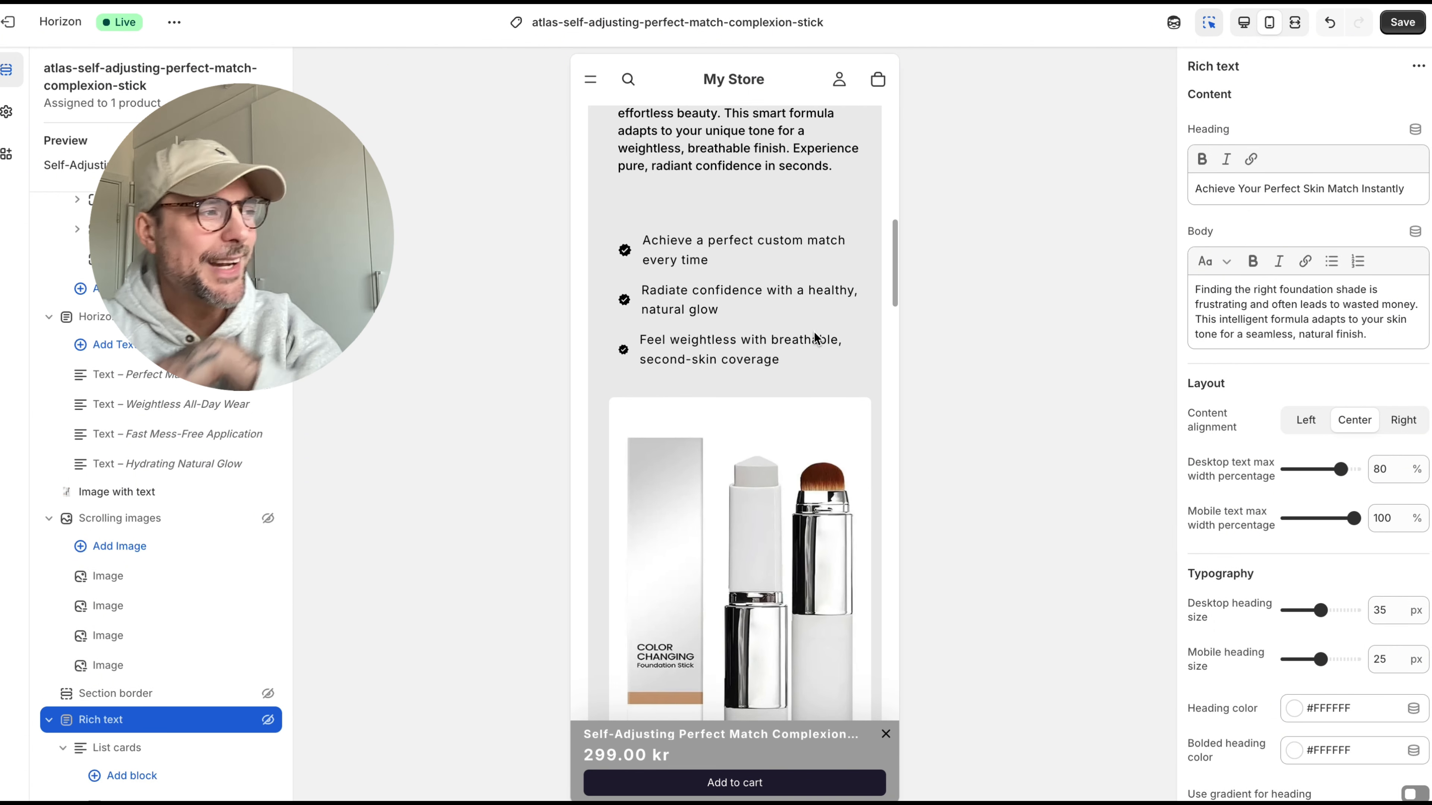
pyautogui.scroll(-5, 815, 336)
pyautogui.scroll(-5, 814, 331)
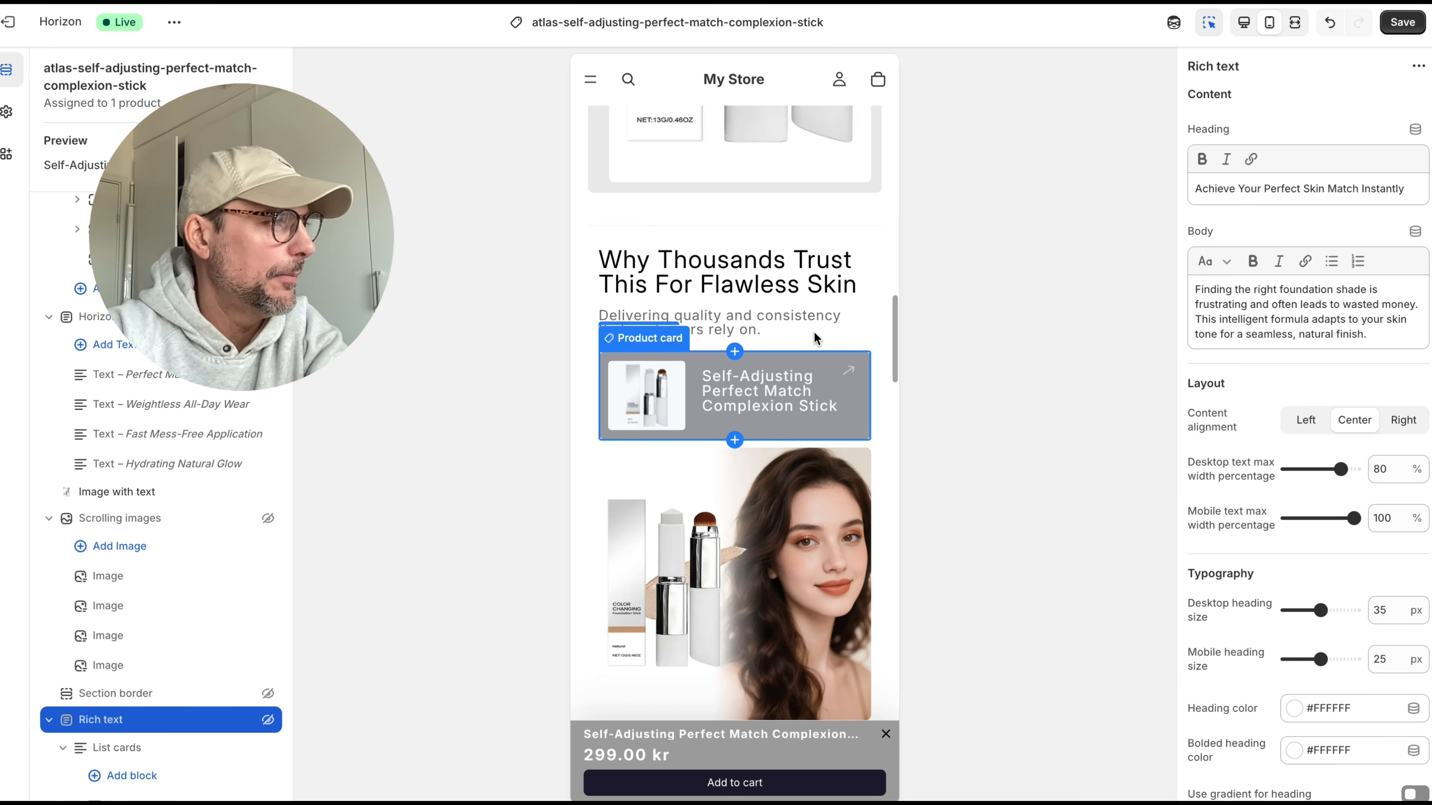
pyautogui.scroll(-5, 840, 441)
pyautogui.scroll(-5, 840, 441)
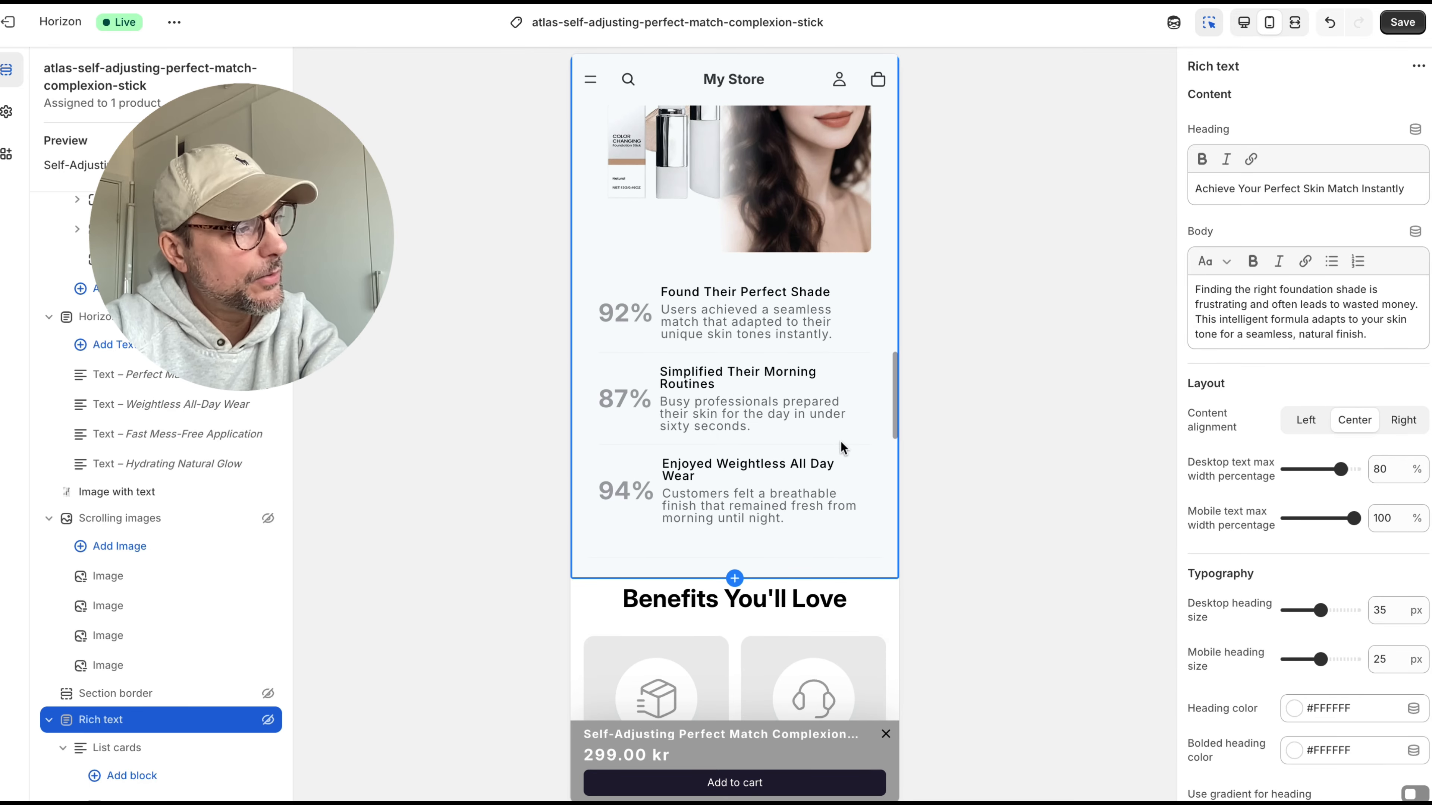
pyautogui.scroll(-8, 840, 441)
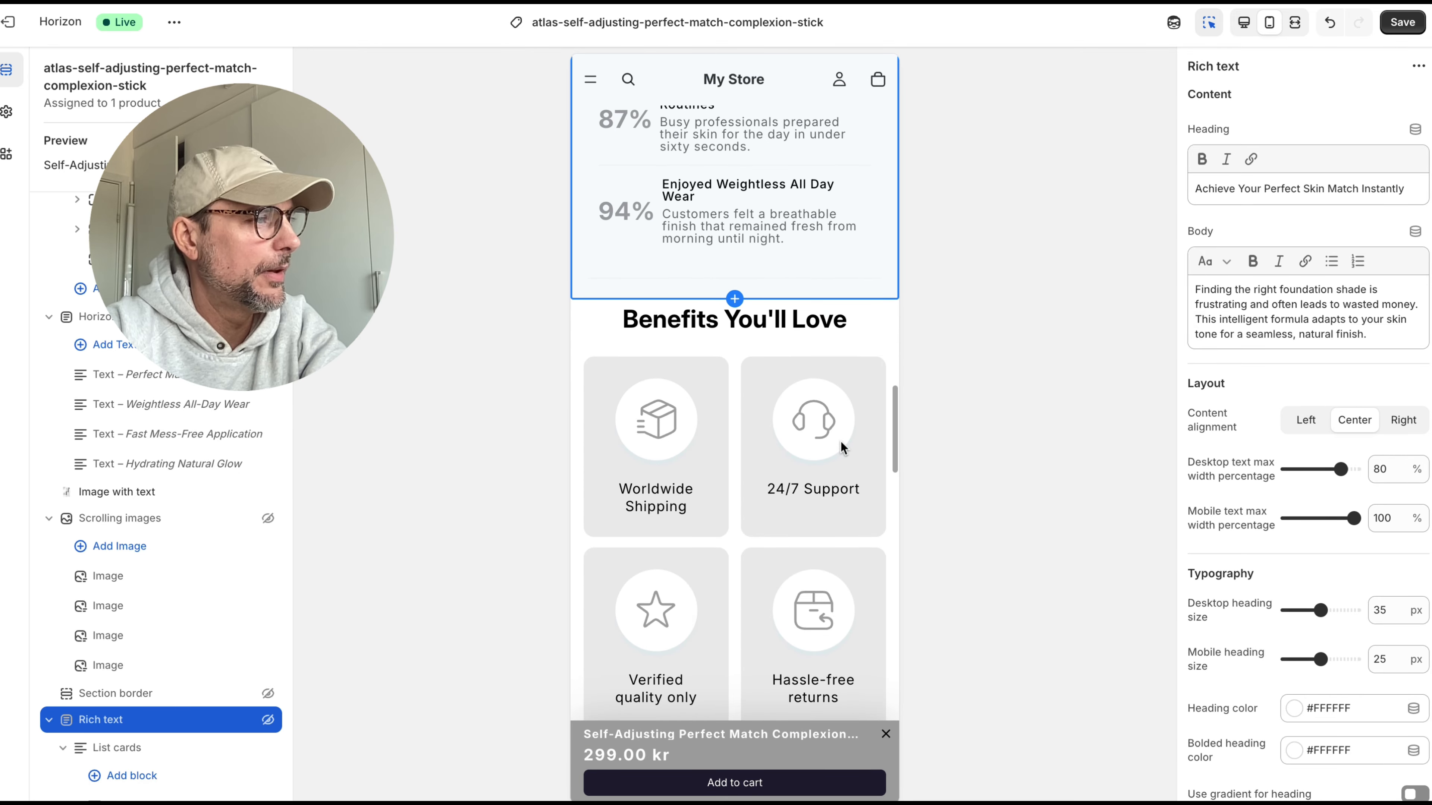
pyautogui.scroll(-8, 840, 441)
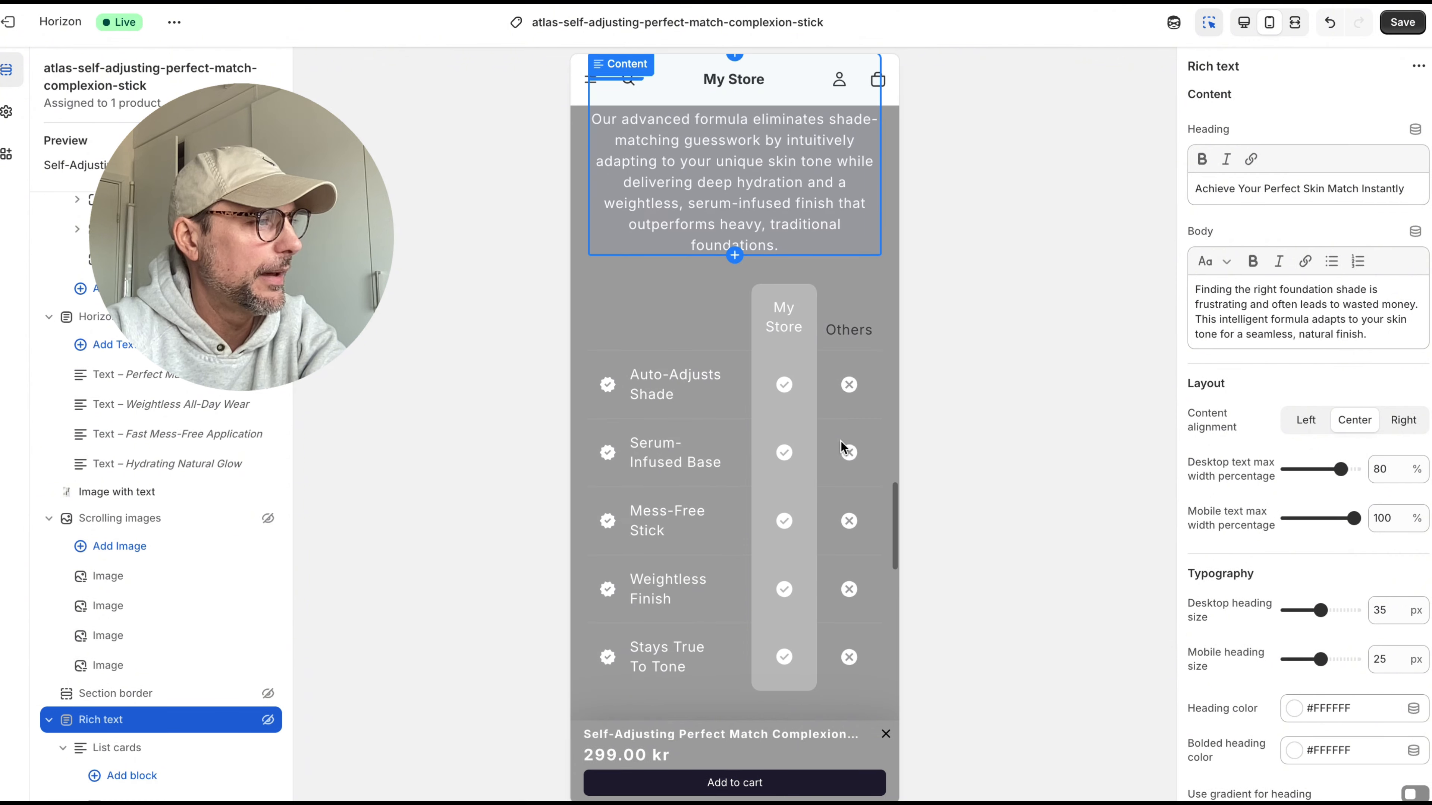
pyautogui.scroll(-10, 840, 441)
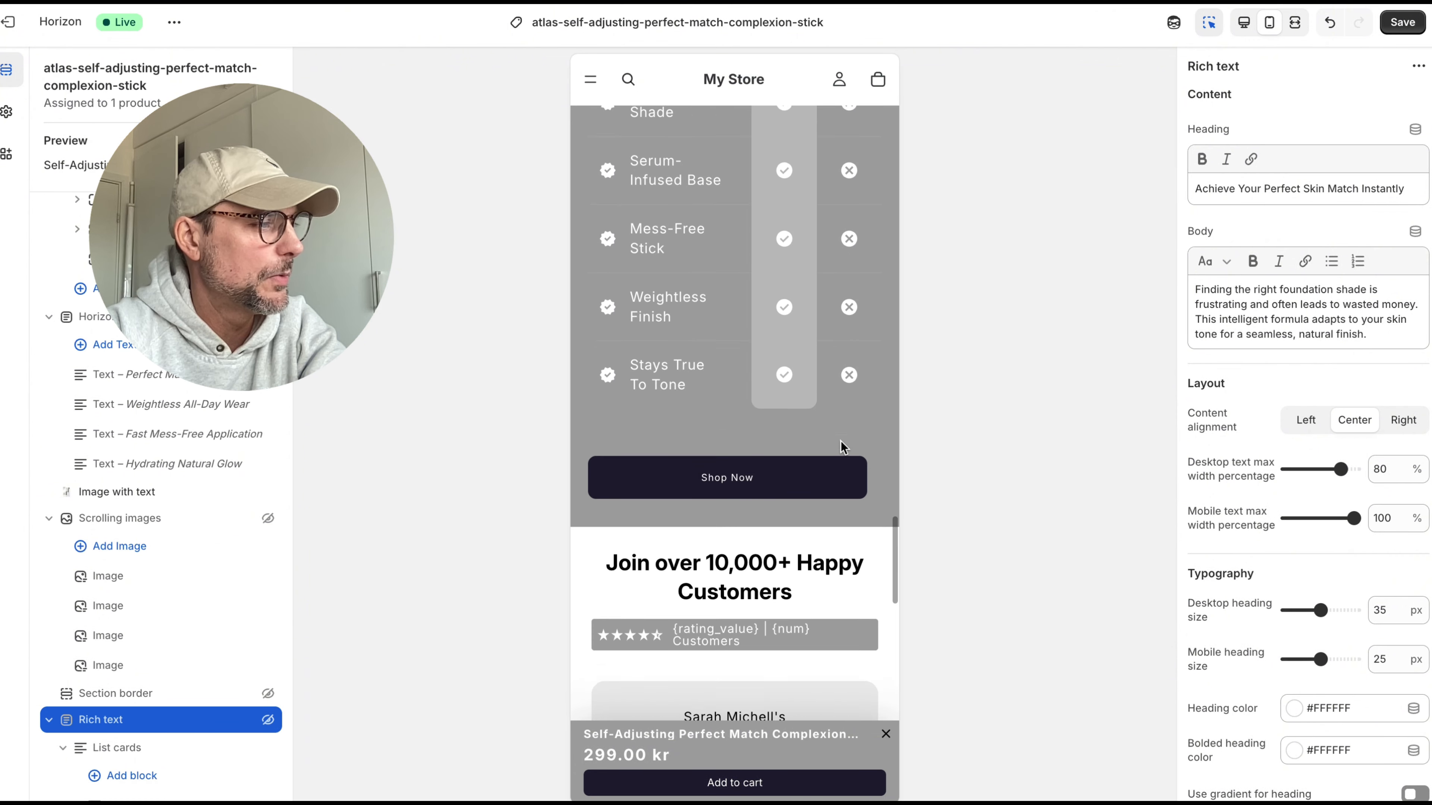
pyautogui.scroll(-10, 842, 435)
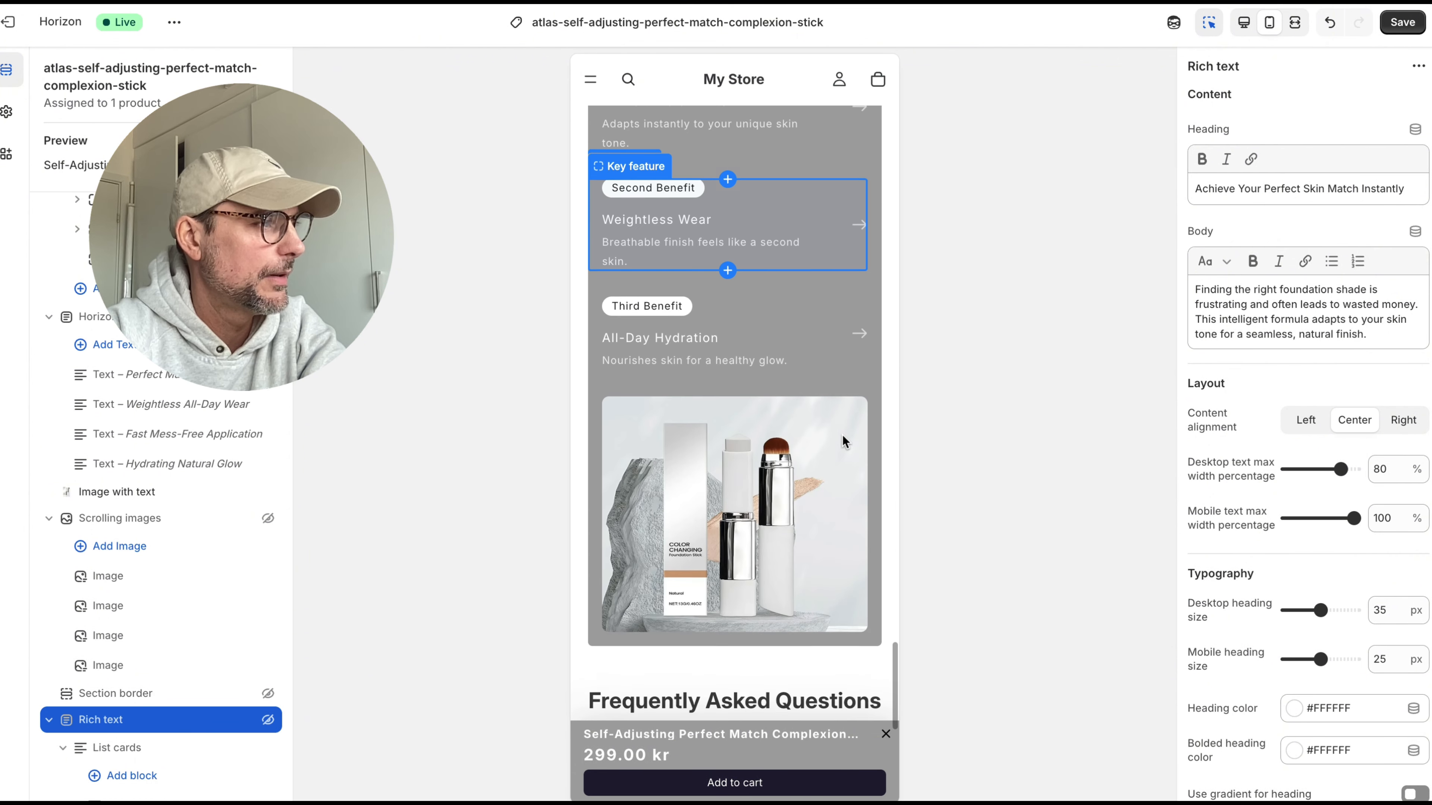
# Step: Collapse the Scrolling images, Rich text and Horizontal sliding text sections in the section list
pyautogui.scroll(-5, 842, 441)
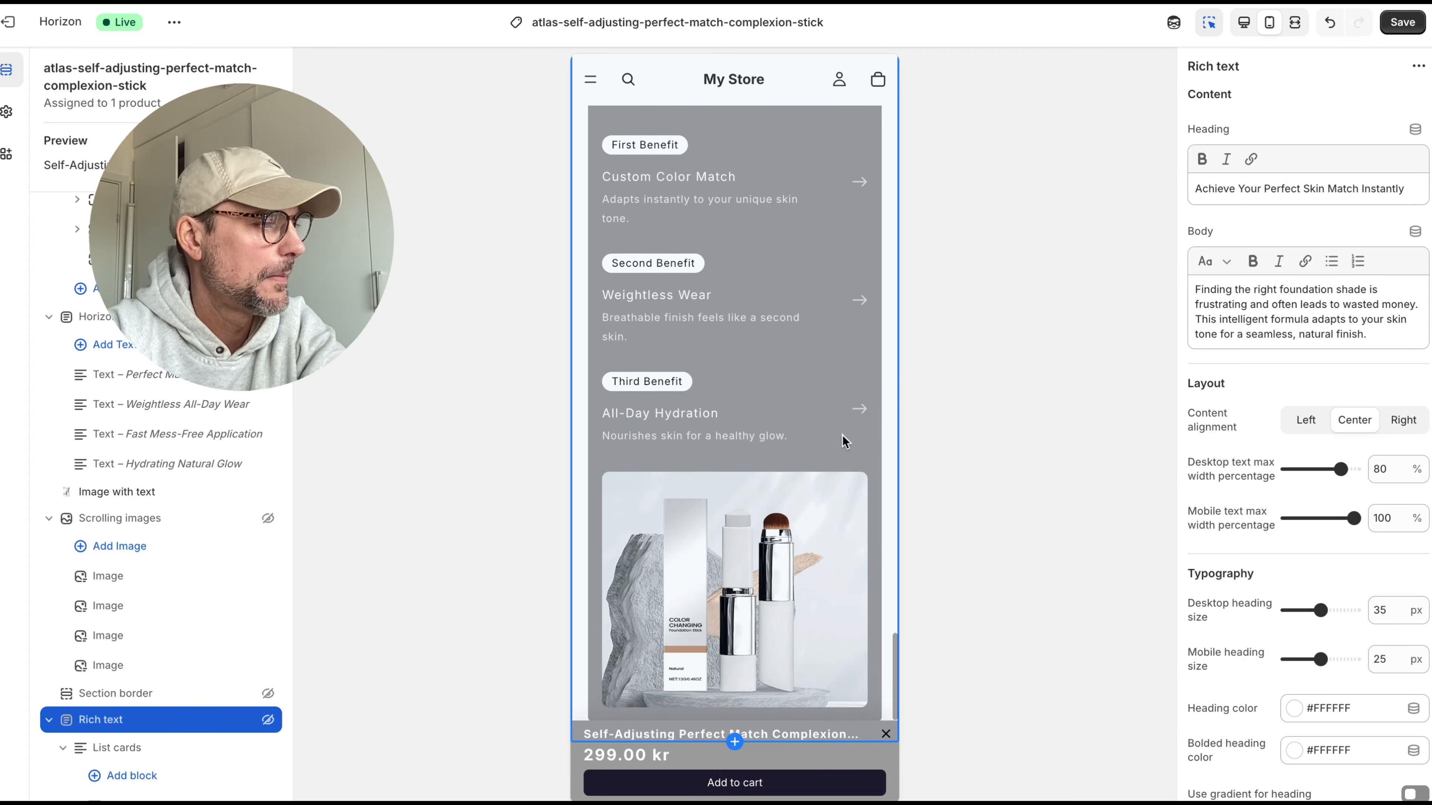
pyautogui.scroll(20, 842, 436)
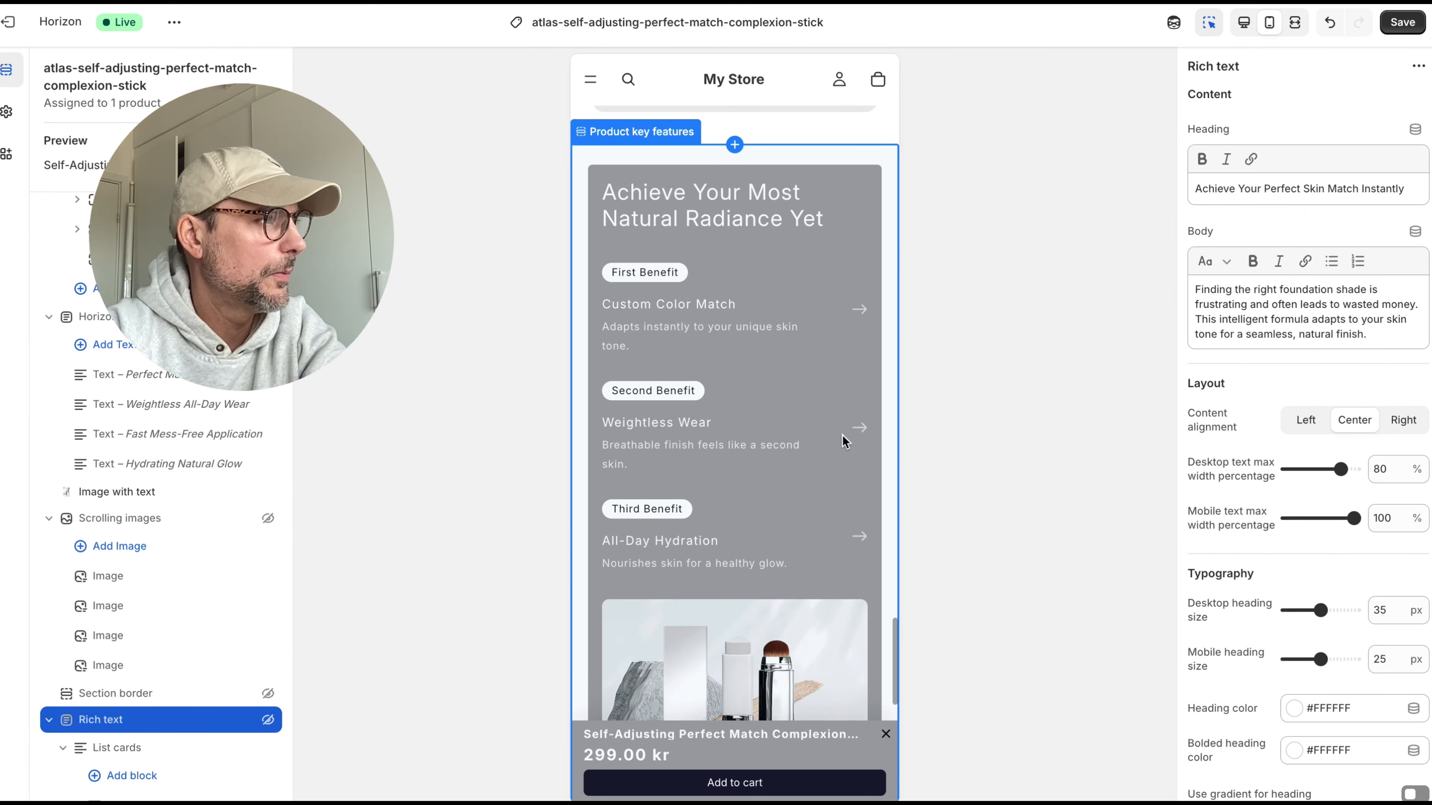
pyautogui.click(50, 519)
pyautogui.click(48, 570)
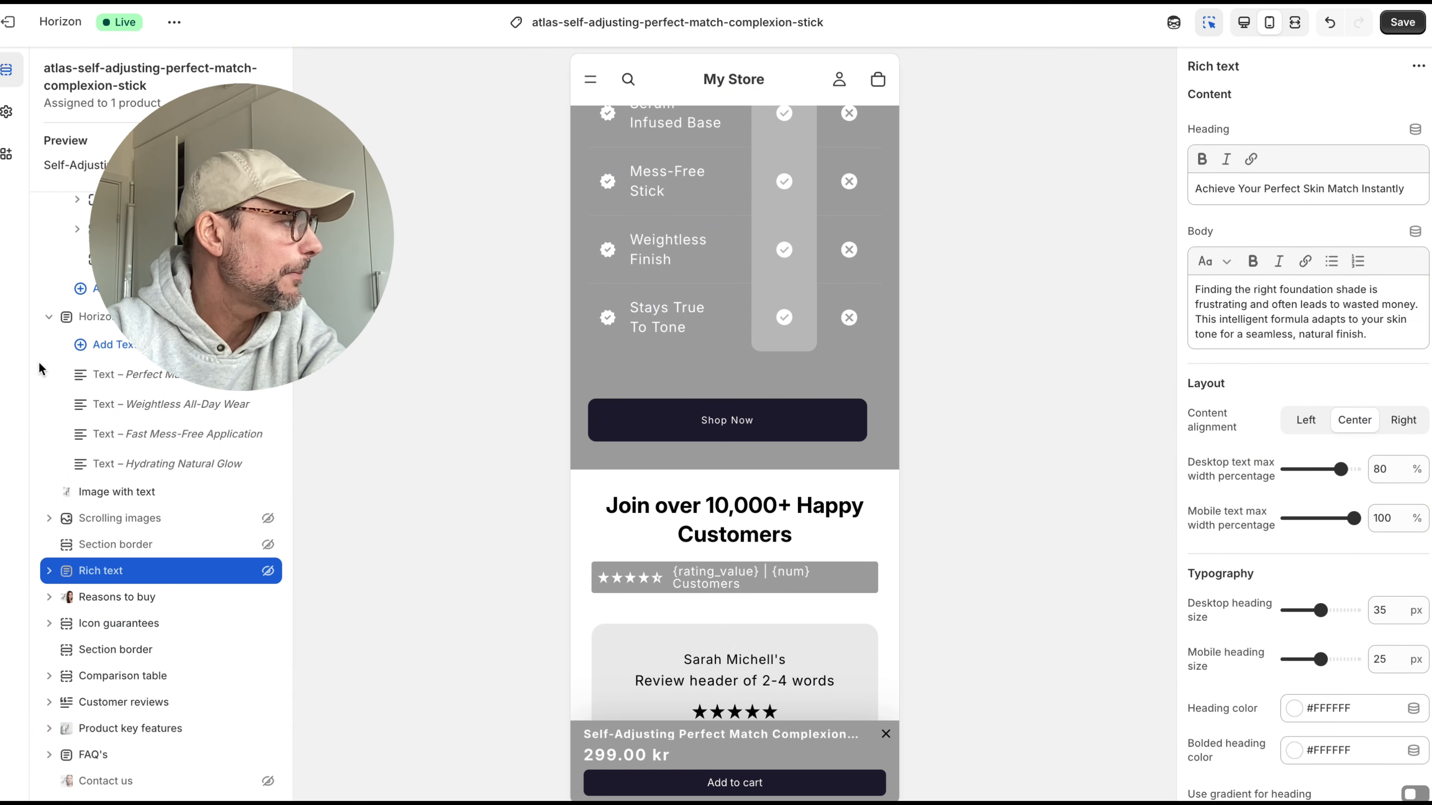
pyautogui.click(49, 316)
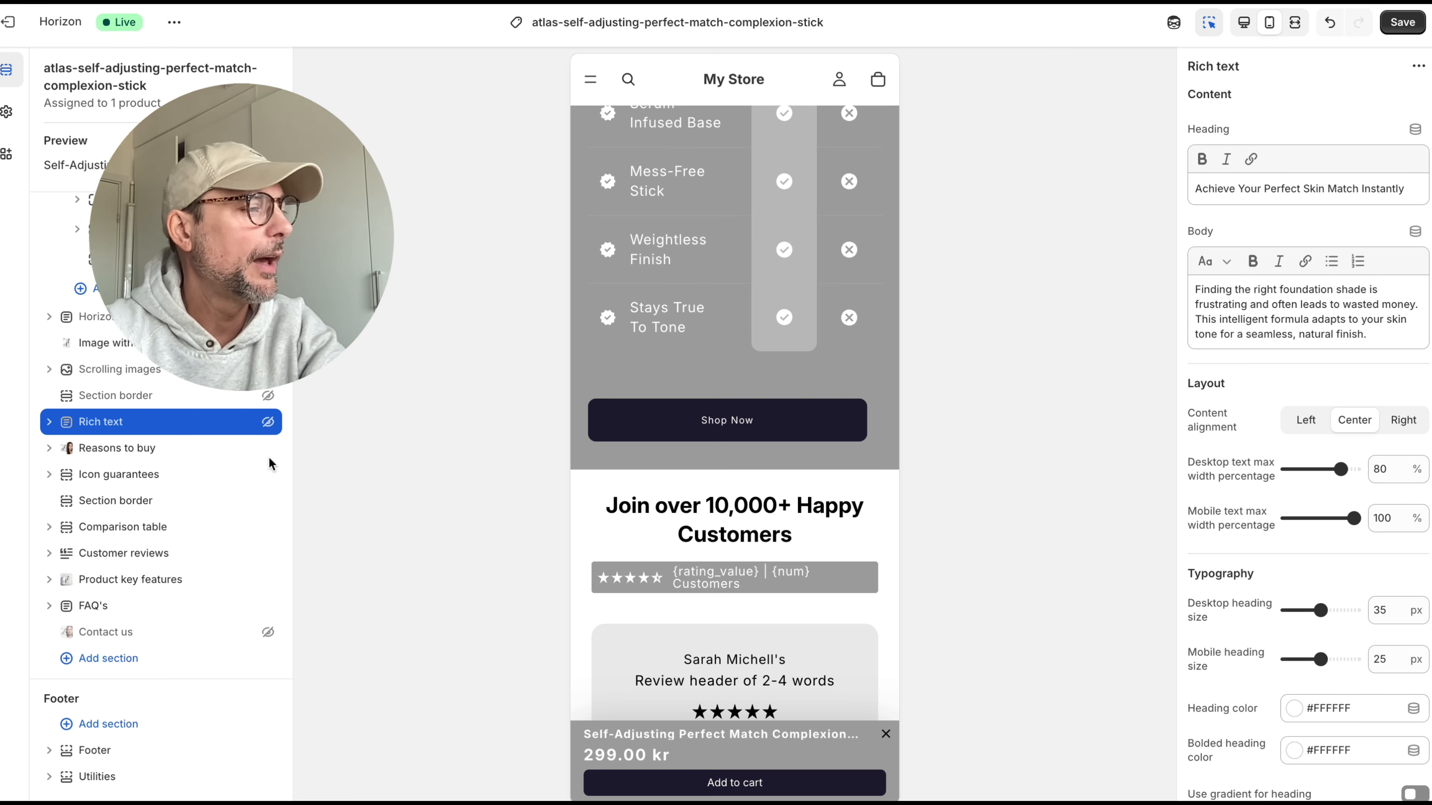
# Step: Review the mobile product page from the product images down through the comparison table to the customer reviews
pyautogui.scroll(5, 772, 436)
pyautogui.scroll(5, 772, 436)
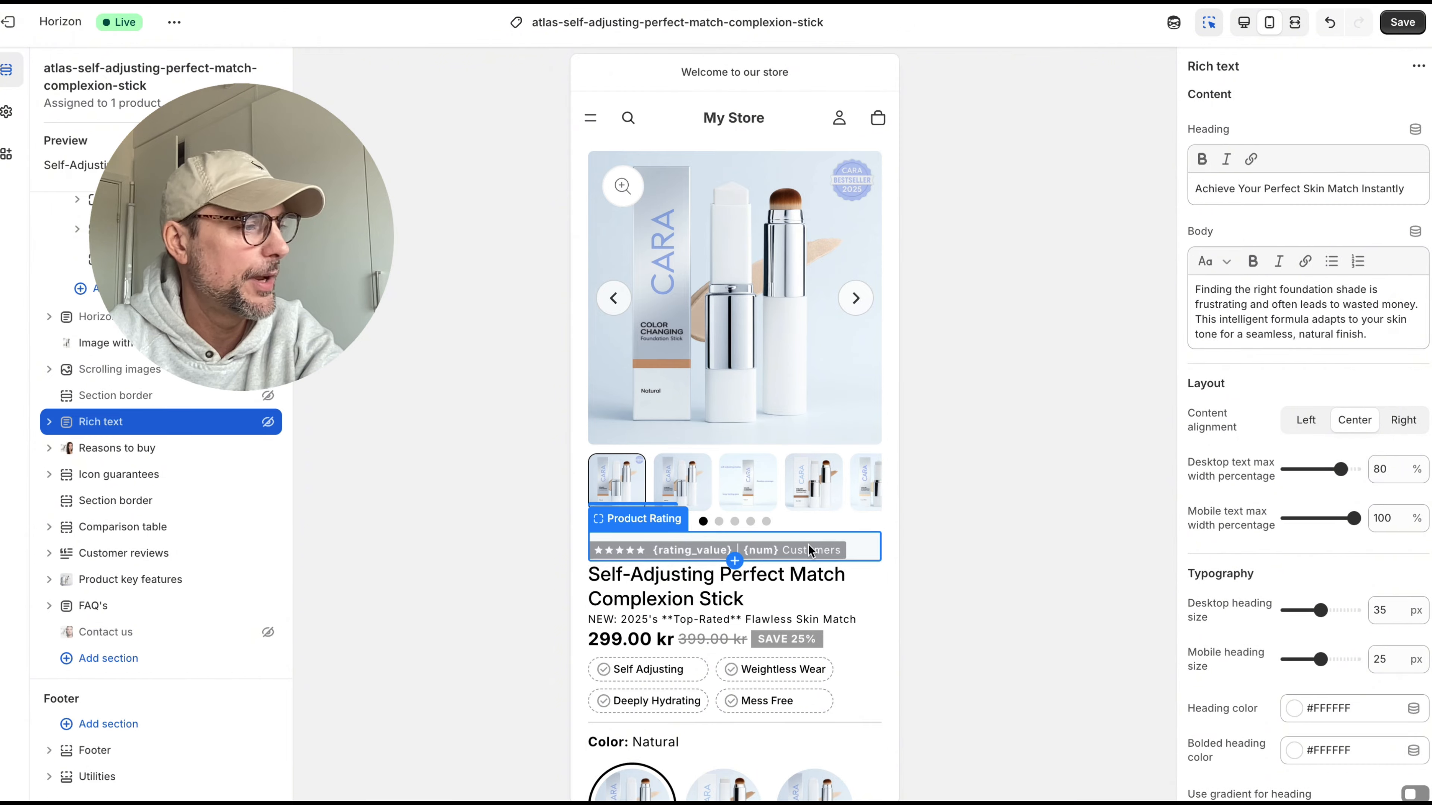
pyautogui.scroll(-5, 807, 545)
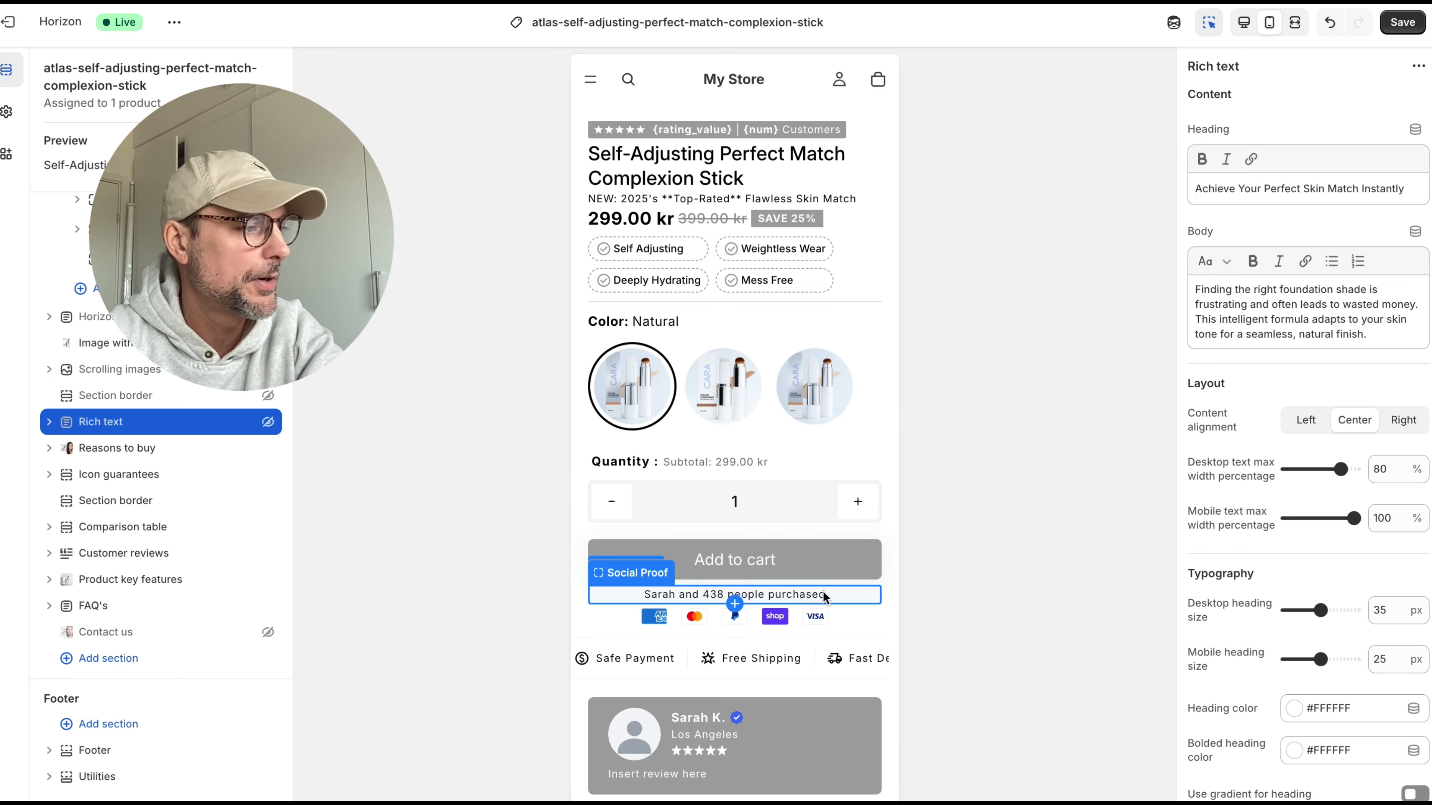
pyautogui.scroll(-10, 823, 591)
pyautogui.scroll(7, 789, 576)
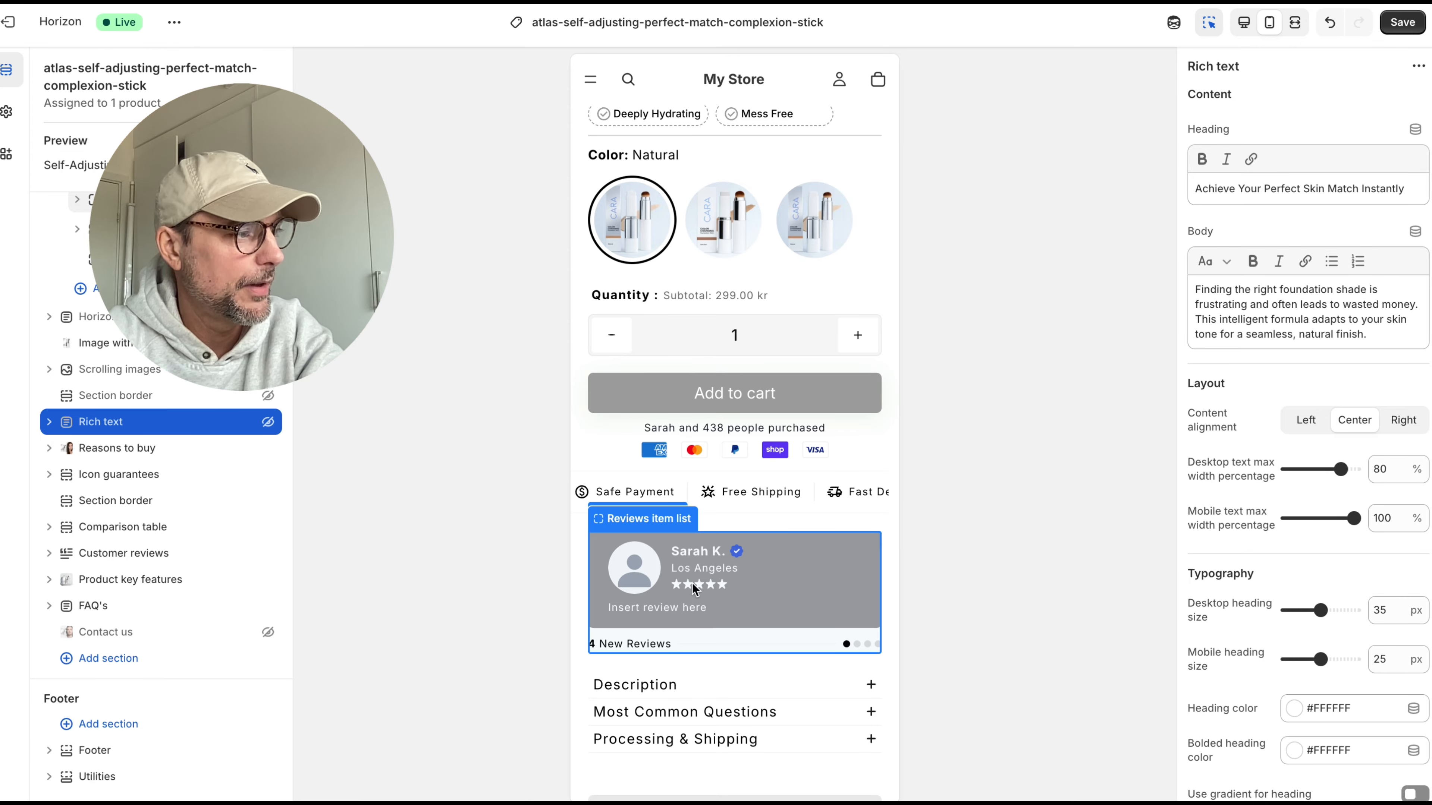
pyautogui.scroll(-20, 773, 587)
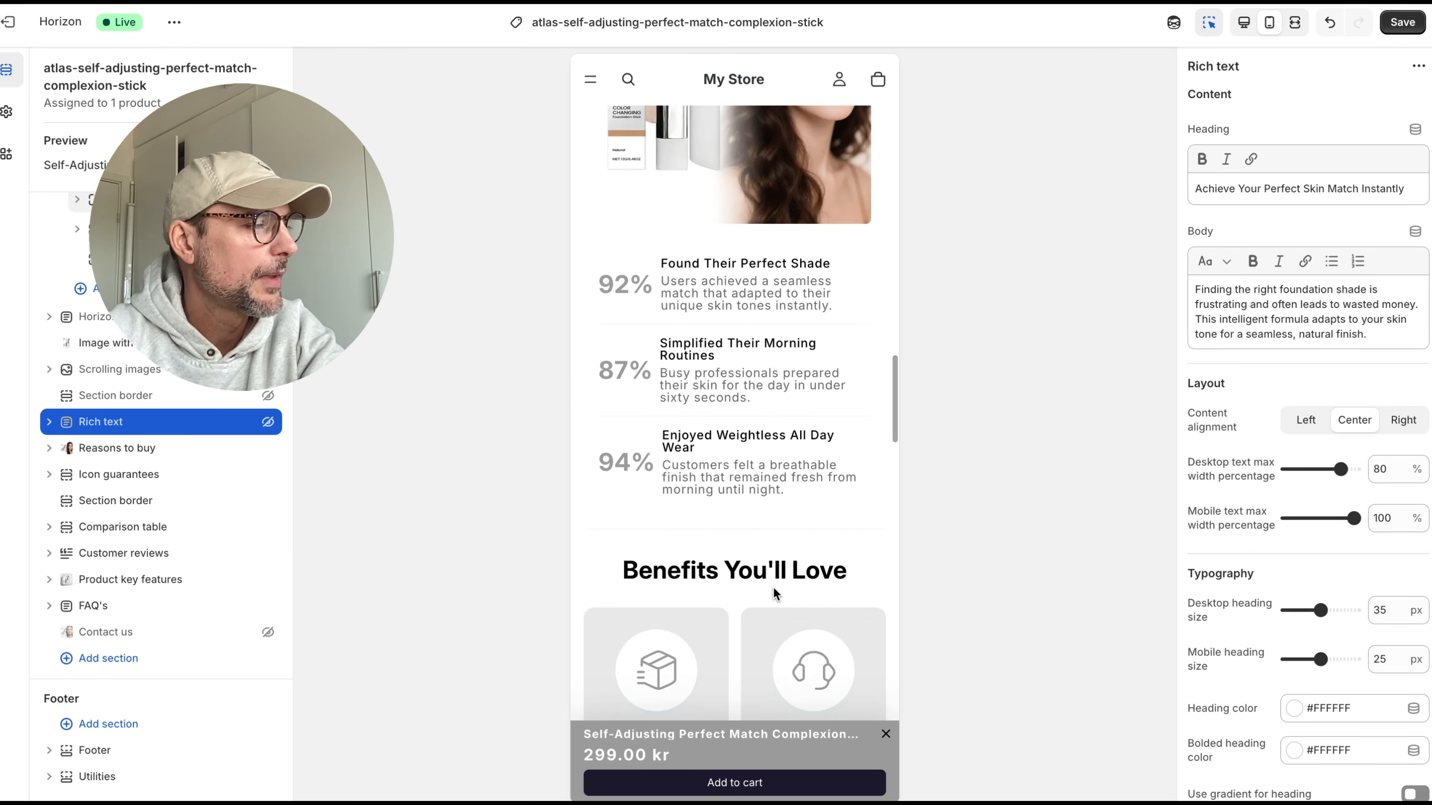
pyautogui.scroll(-20, 773, 587)
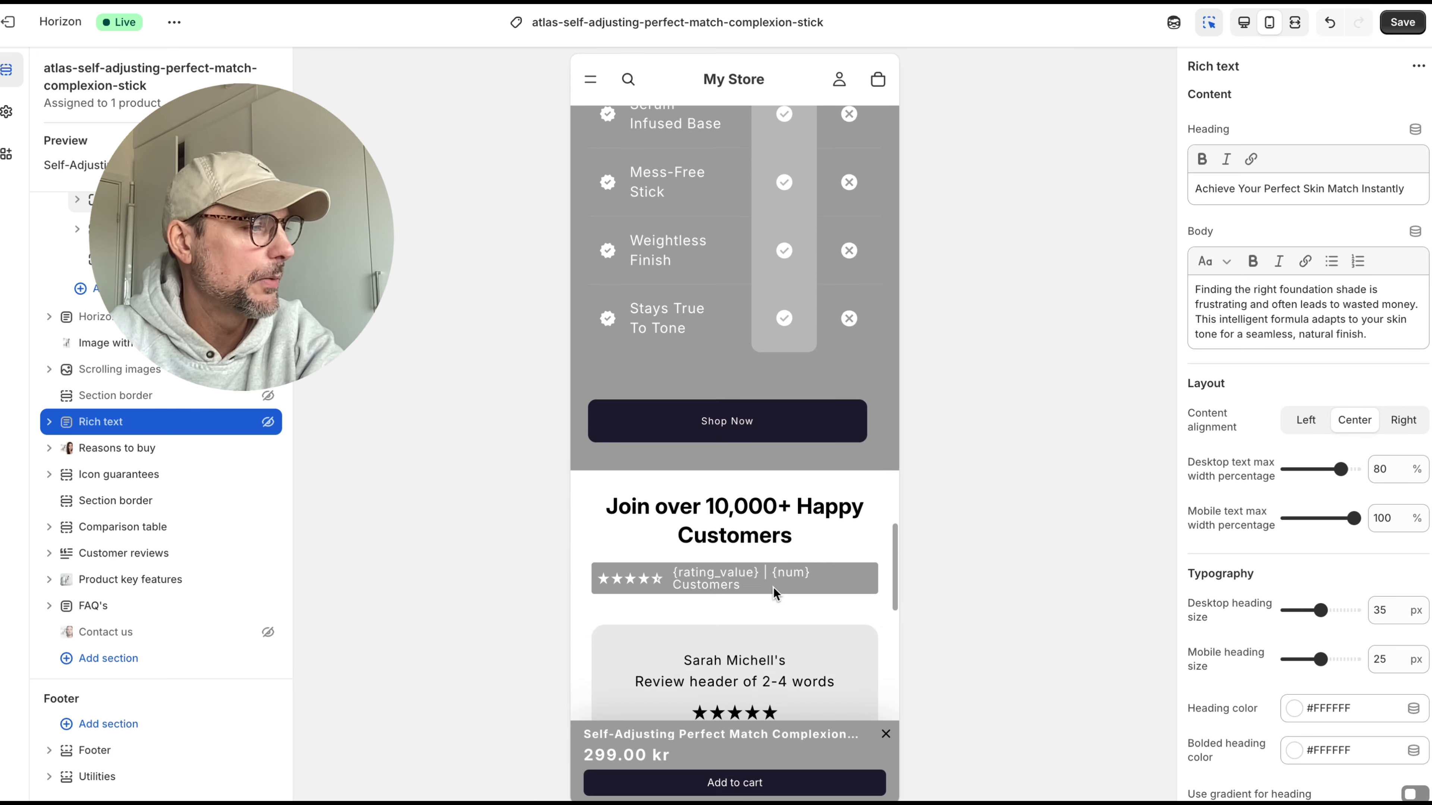
pyautogui.scroll(5, 773, 588)
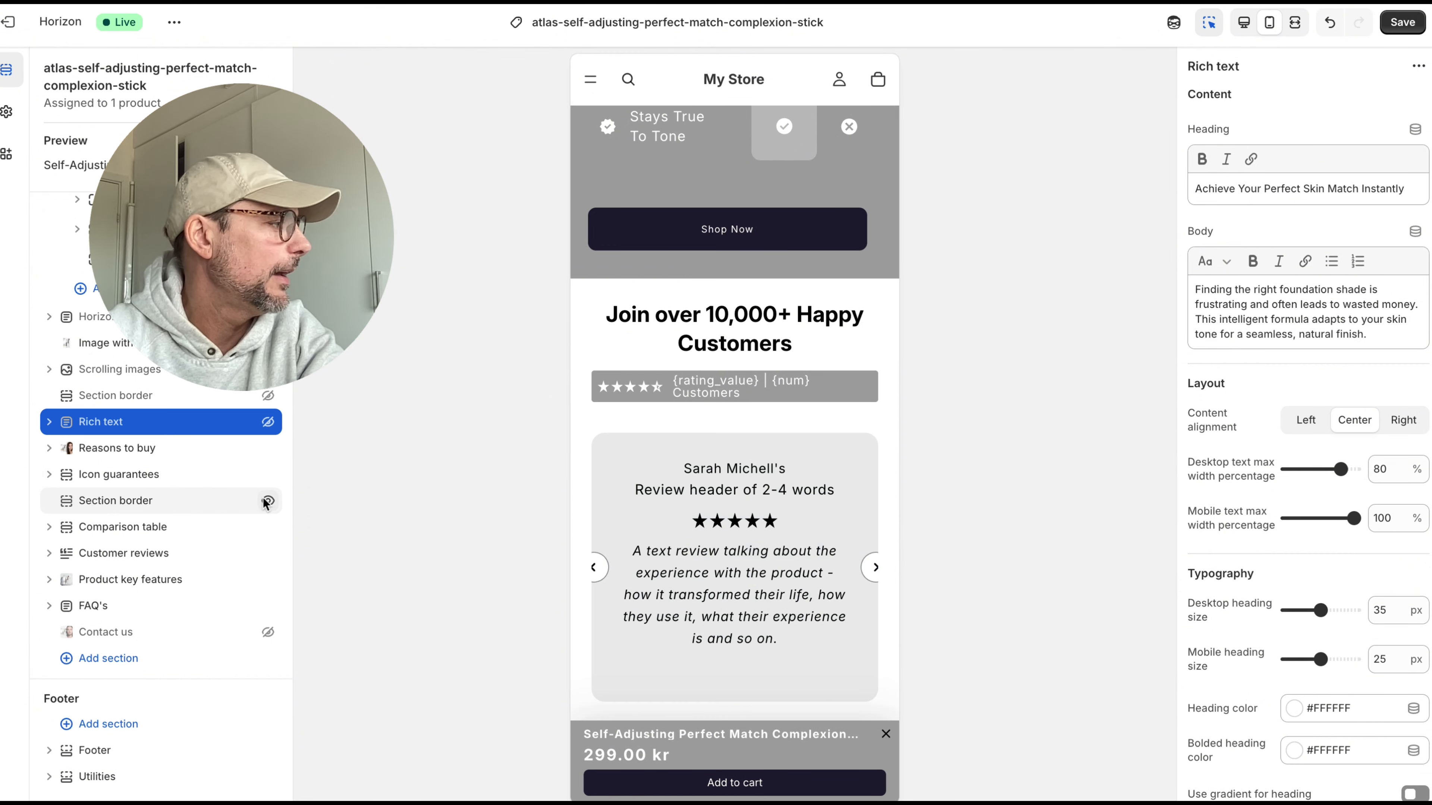
# Step: Move the Customer reviews section up so it sits directly above the Image with text section
pyautogui.moveTo(69, 561); pyautogui.dragTo(71, 339)
pyautogui.scroll(15, 839, 450)
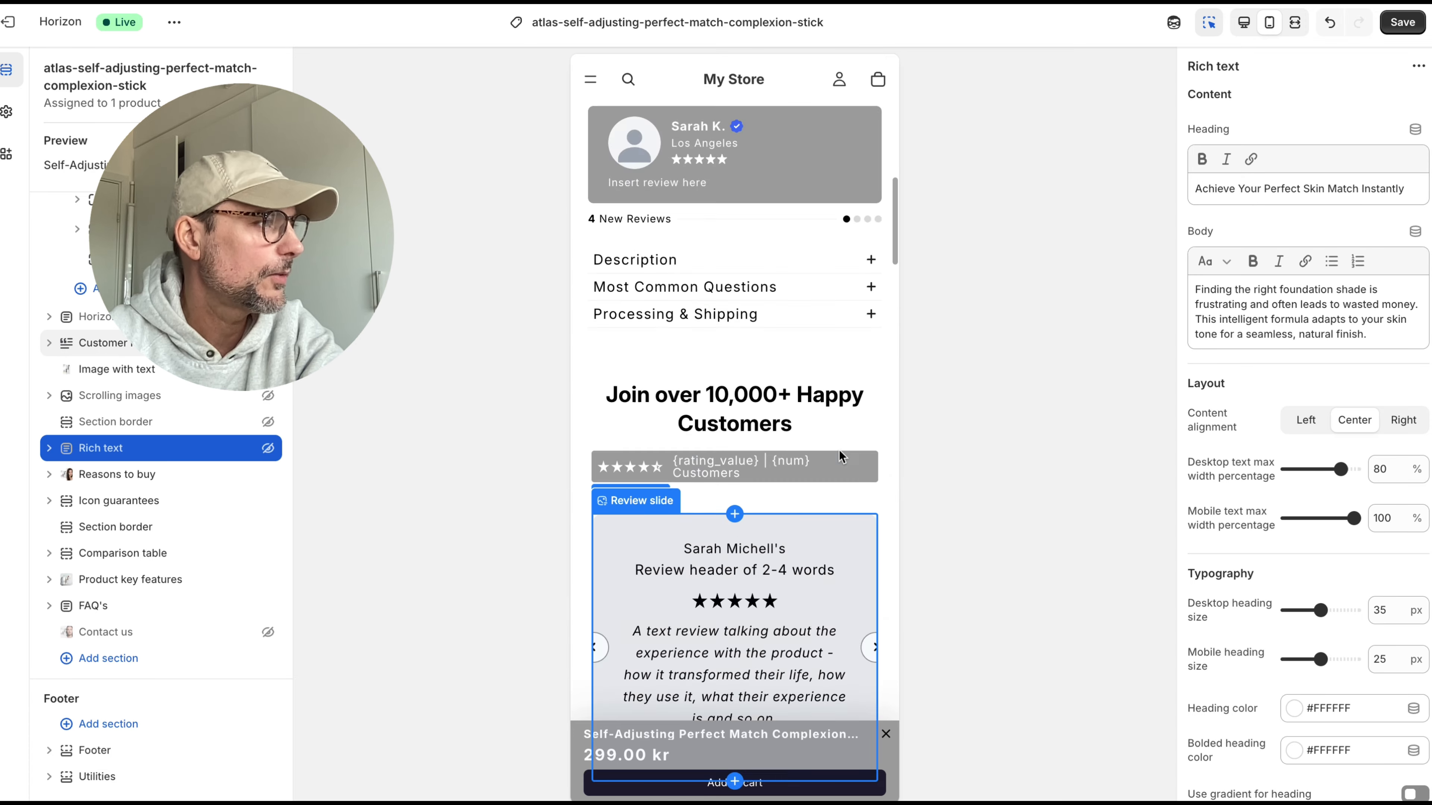
pyautogui.scroll(-10, 839, 450)
pyautogui.scroll(-12, 841, 451)
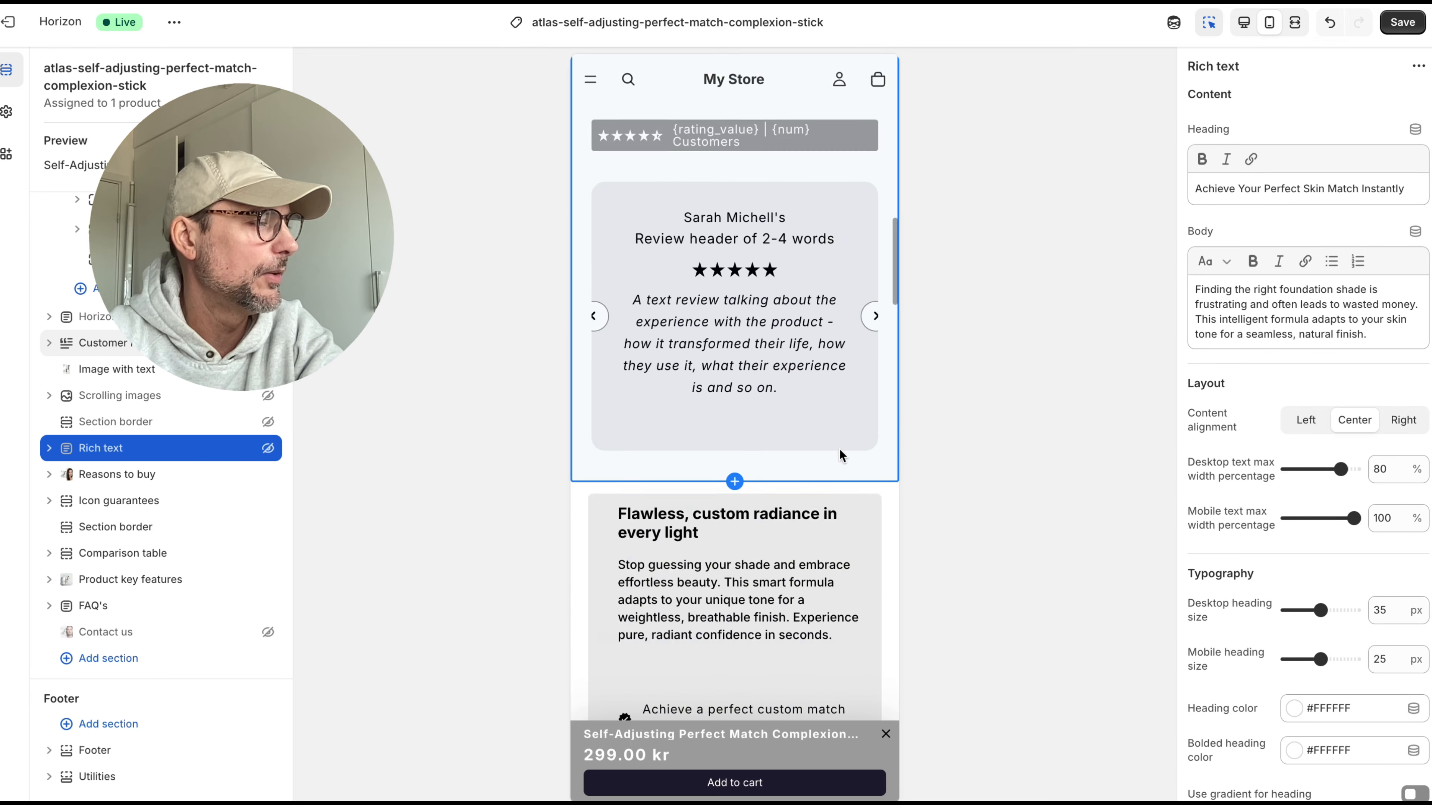
pyautogui.scroll(10, 840, 451)
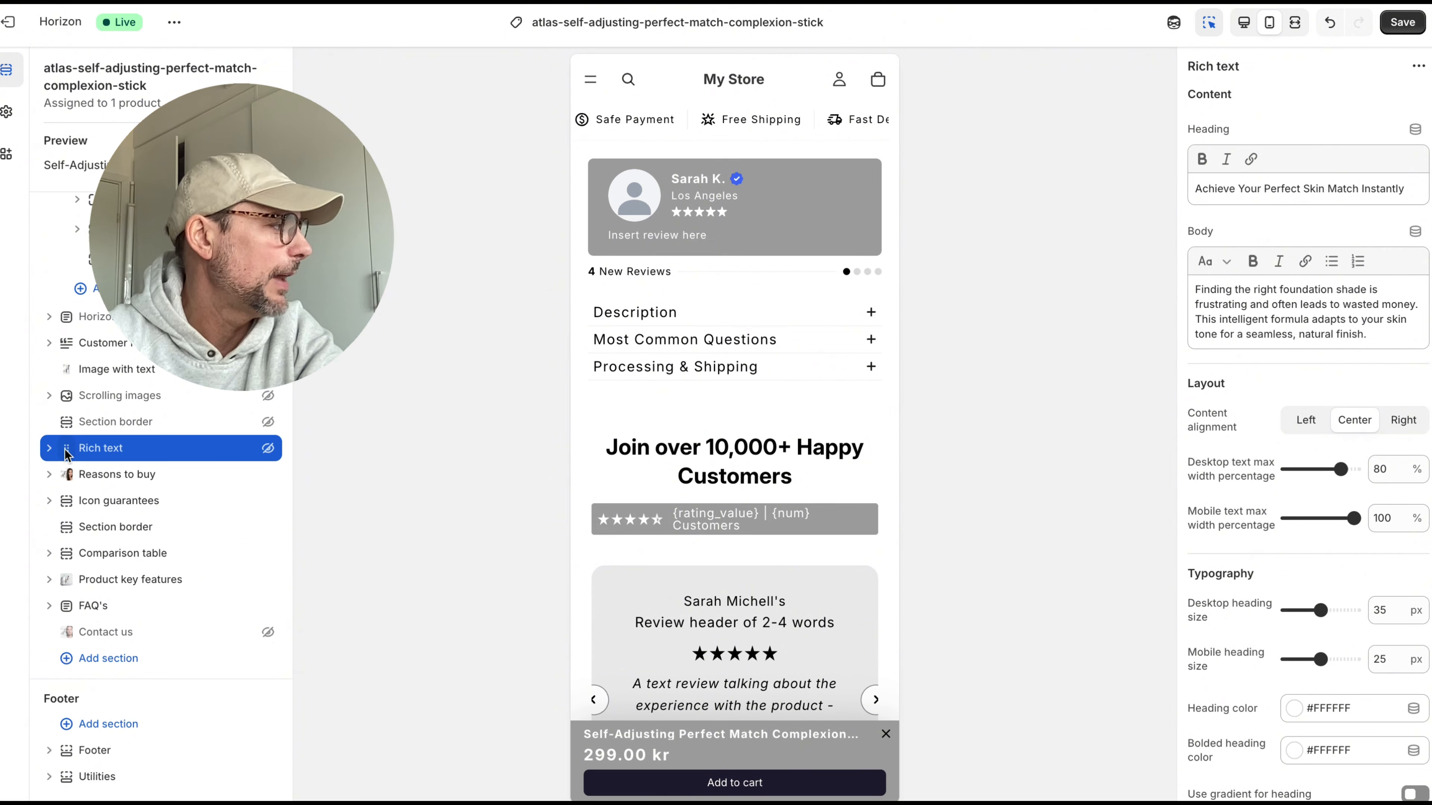
# Step: Move the hidden Rich text section down past Reasons to buy and Icon guarantees, directly above the second Section border
pyautogui.moveTo(66, 454); pyautogui.dragTo(66, 480)
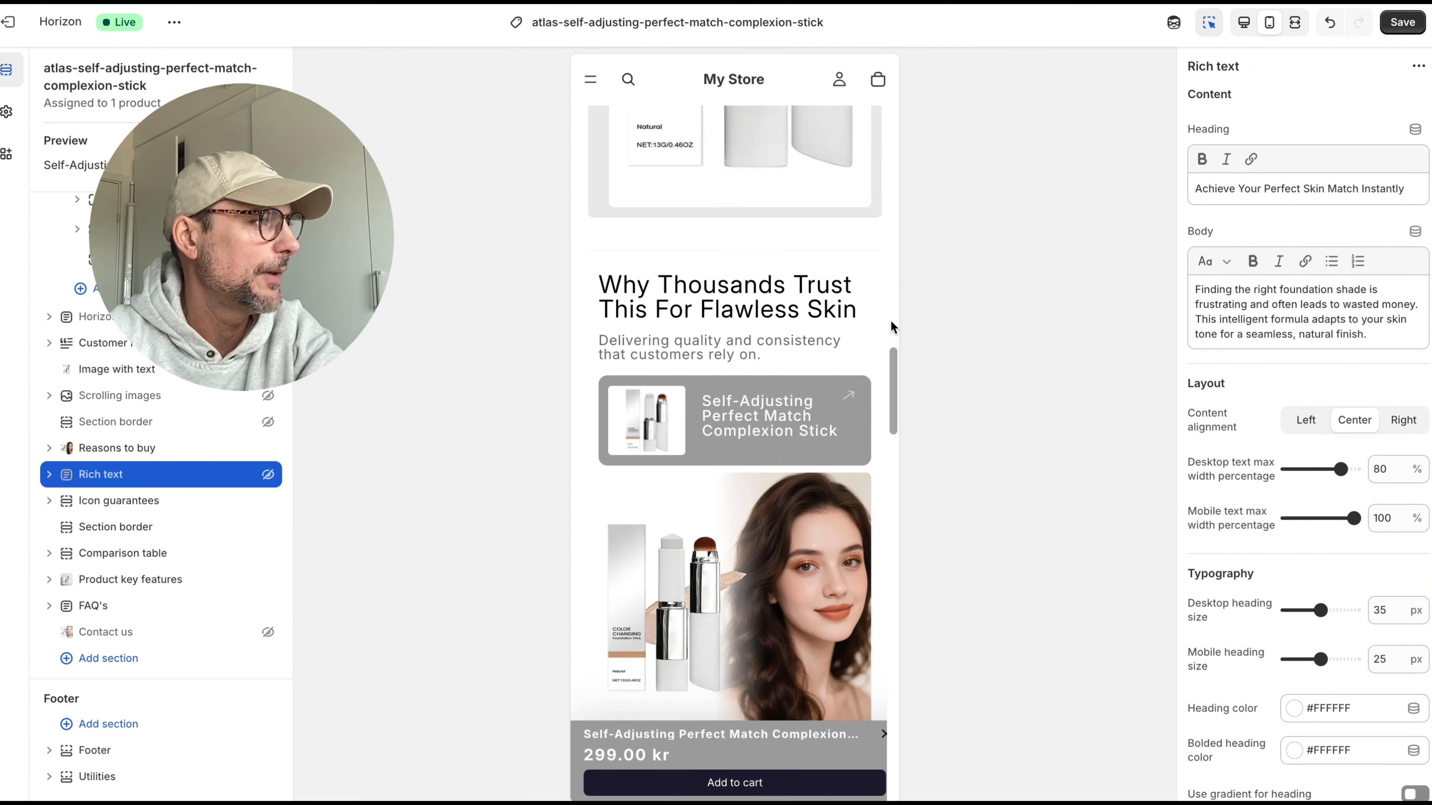
pyautogui.scroll(20, 891, 321)
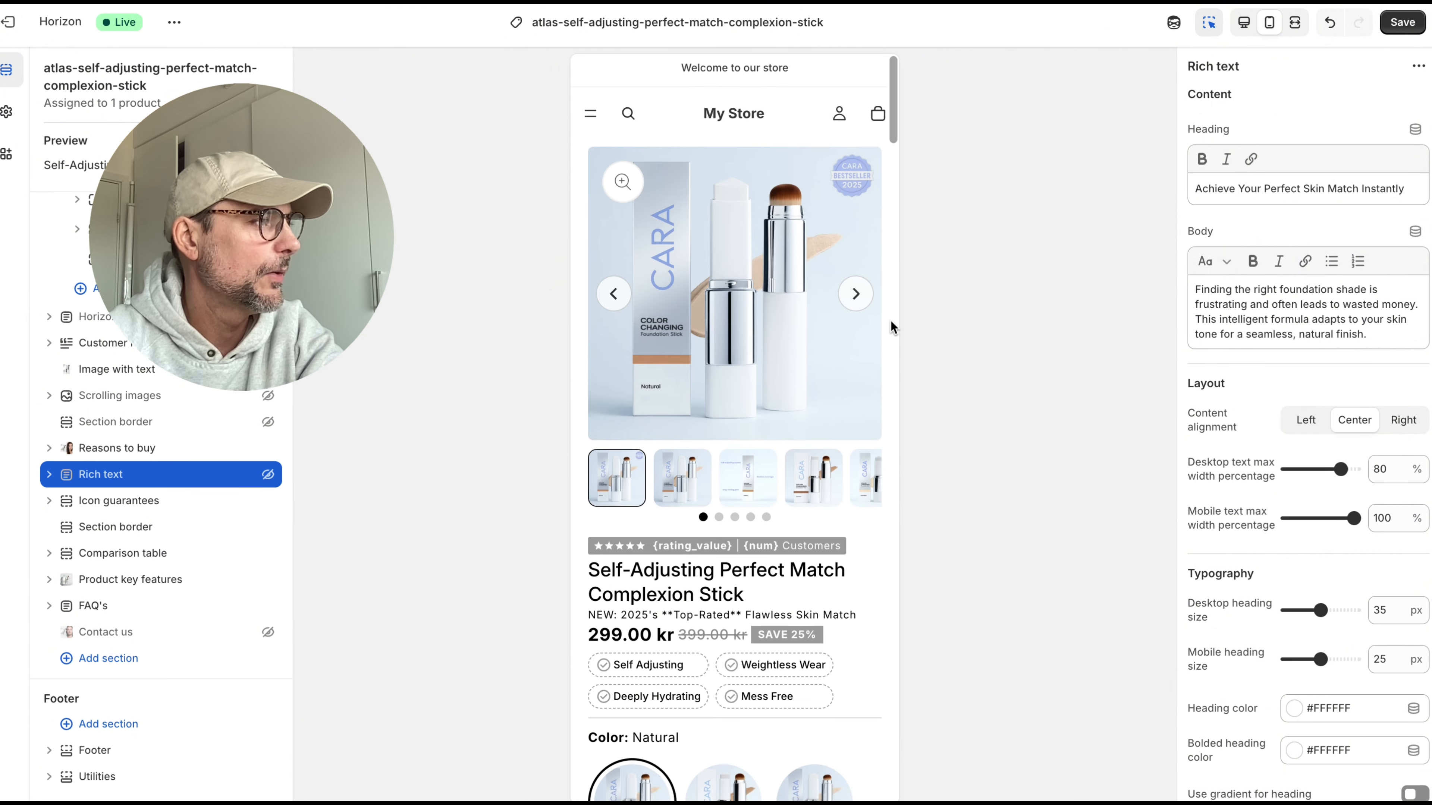
pyautogui.scroll(-15, 890, 320)
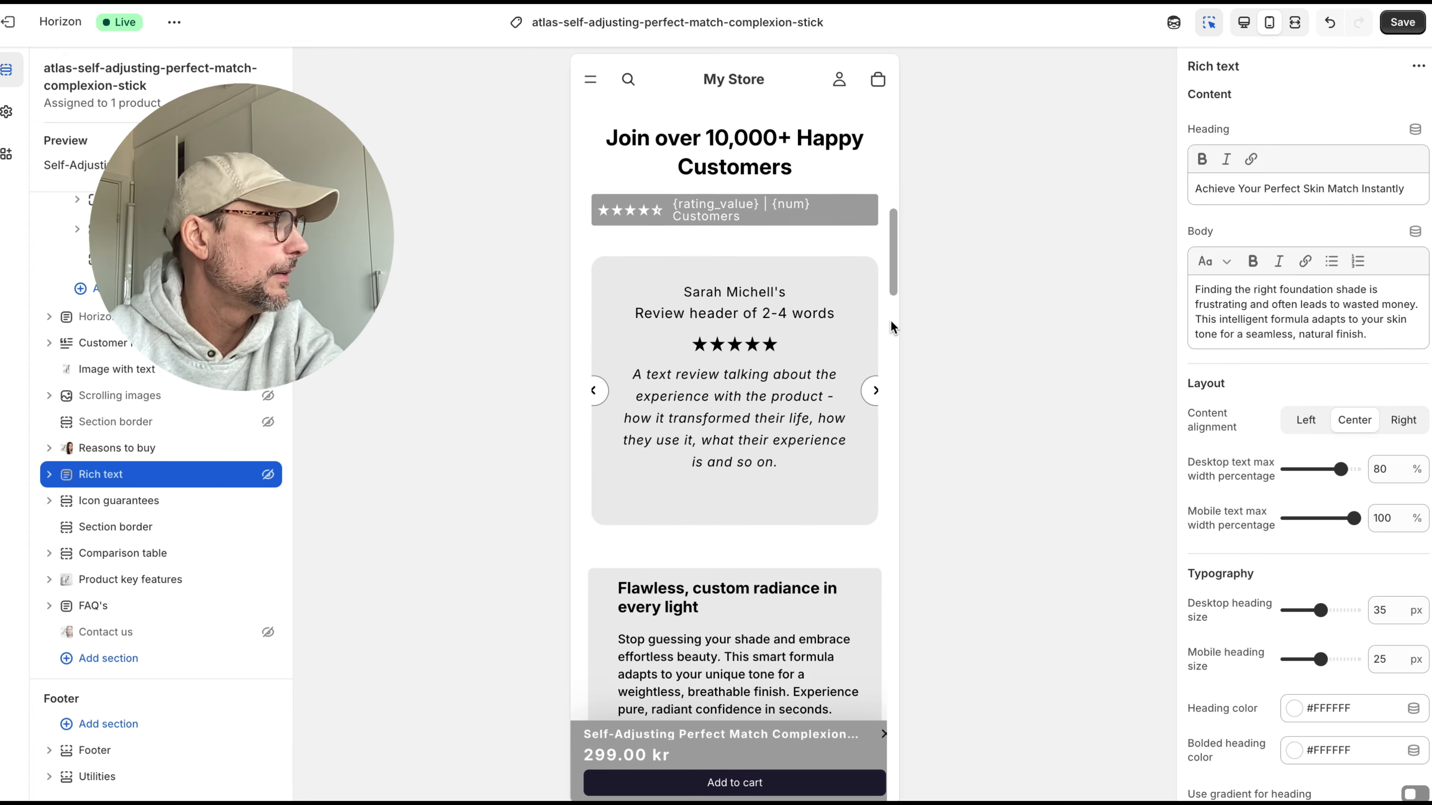
pyautogui.scroll(-3, 627, 435)
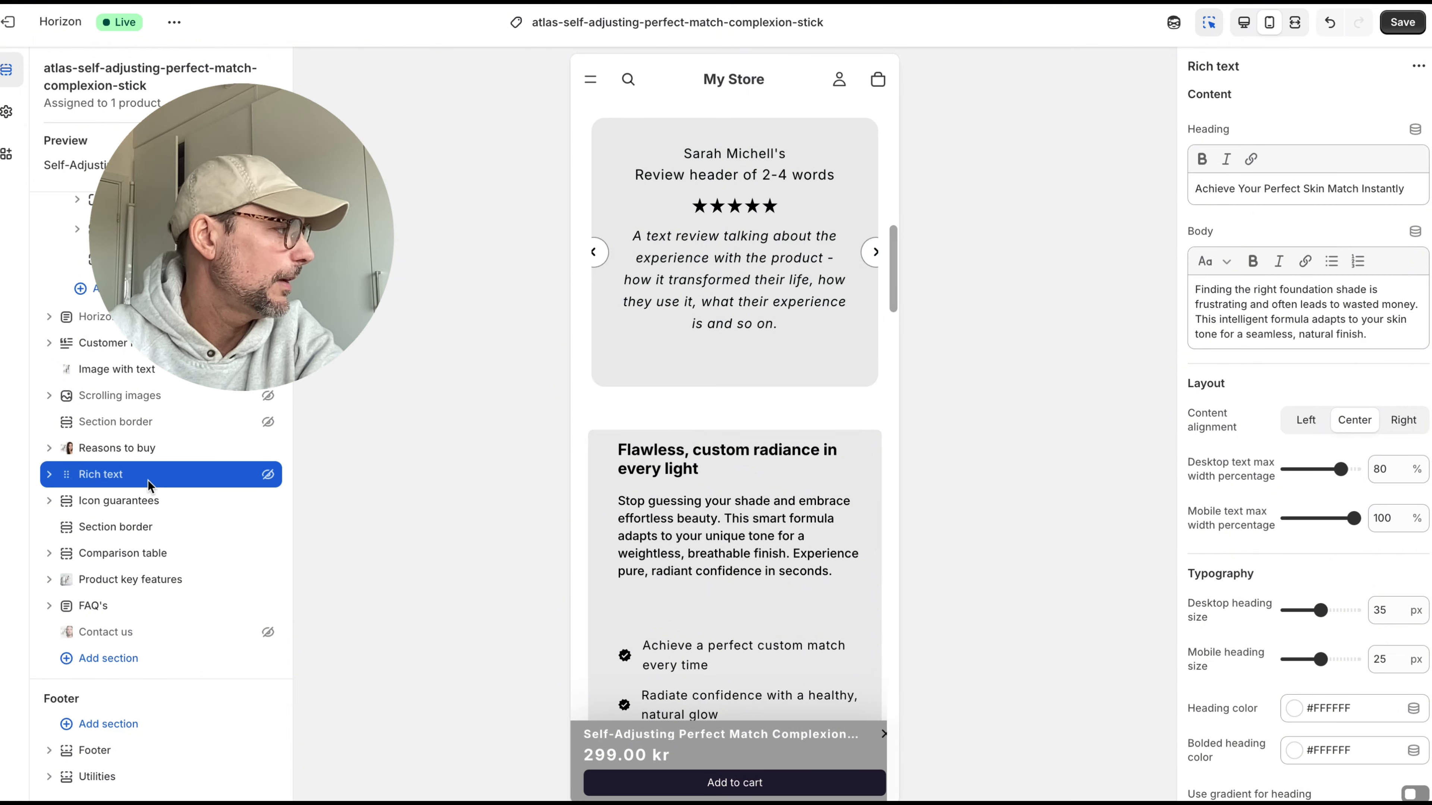
pyautogui.moveTo(68, 480); pyautogui.dragTo(68, 505)
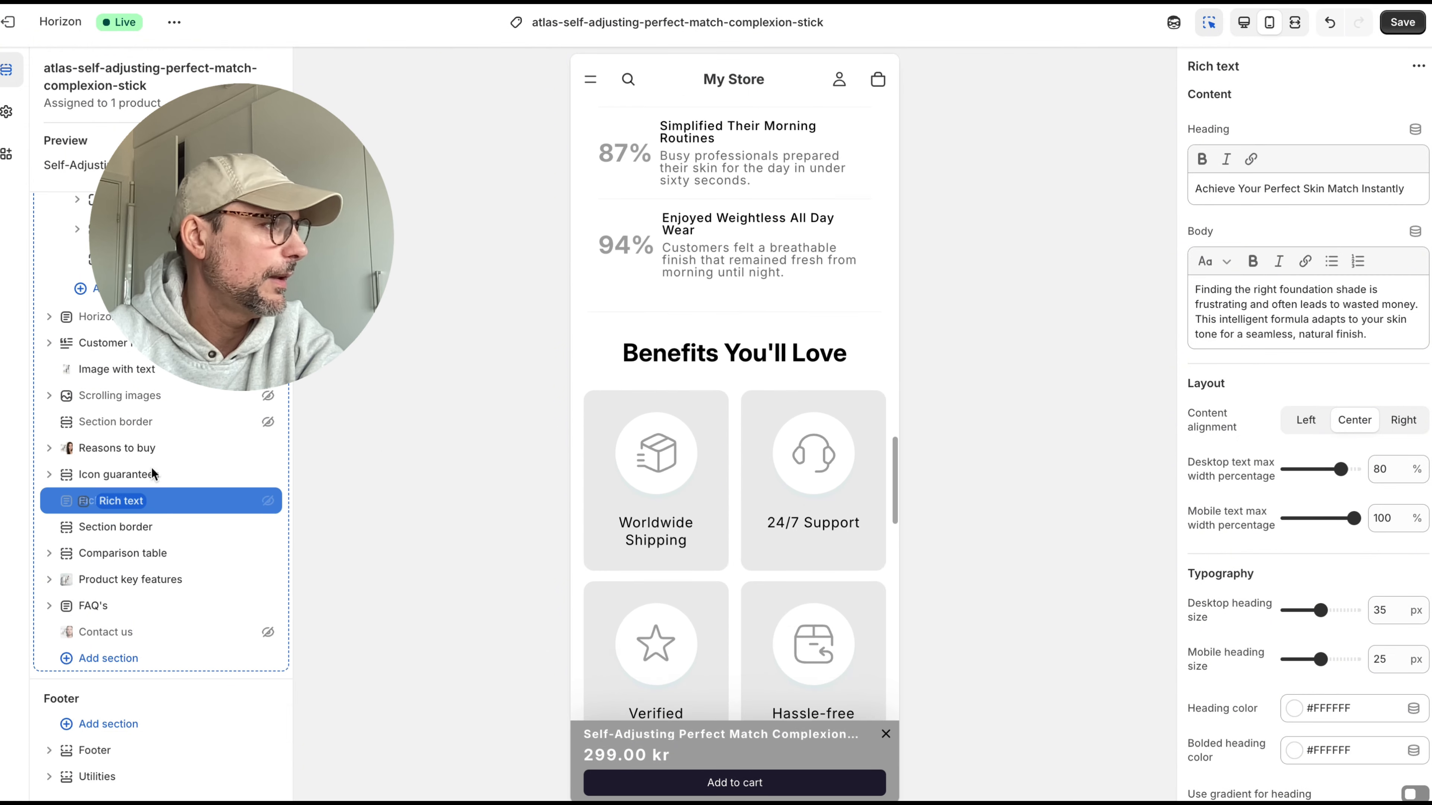
pyautogui.scroll(15, 709, 492)
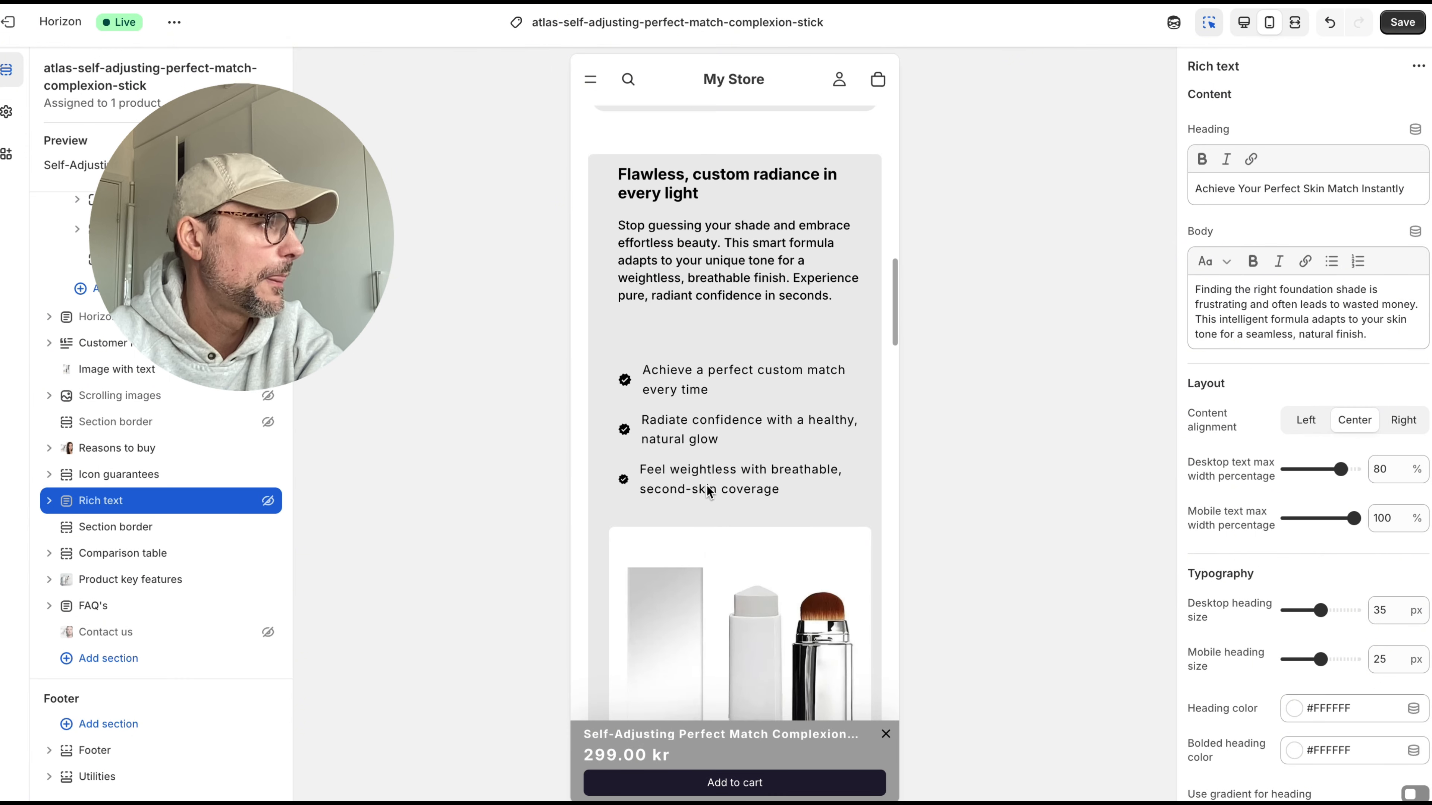
pyautogui.scroll(10, 710, 491)
pyautogui.scroll(-10, 709, 490)
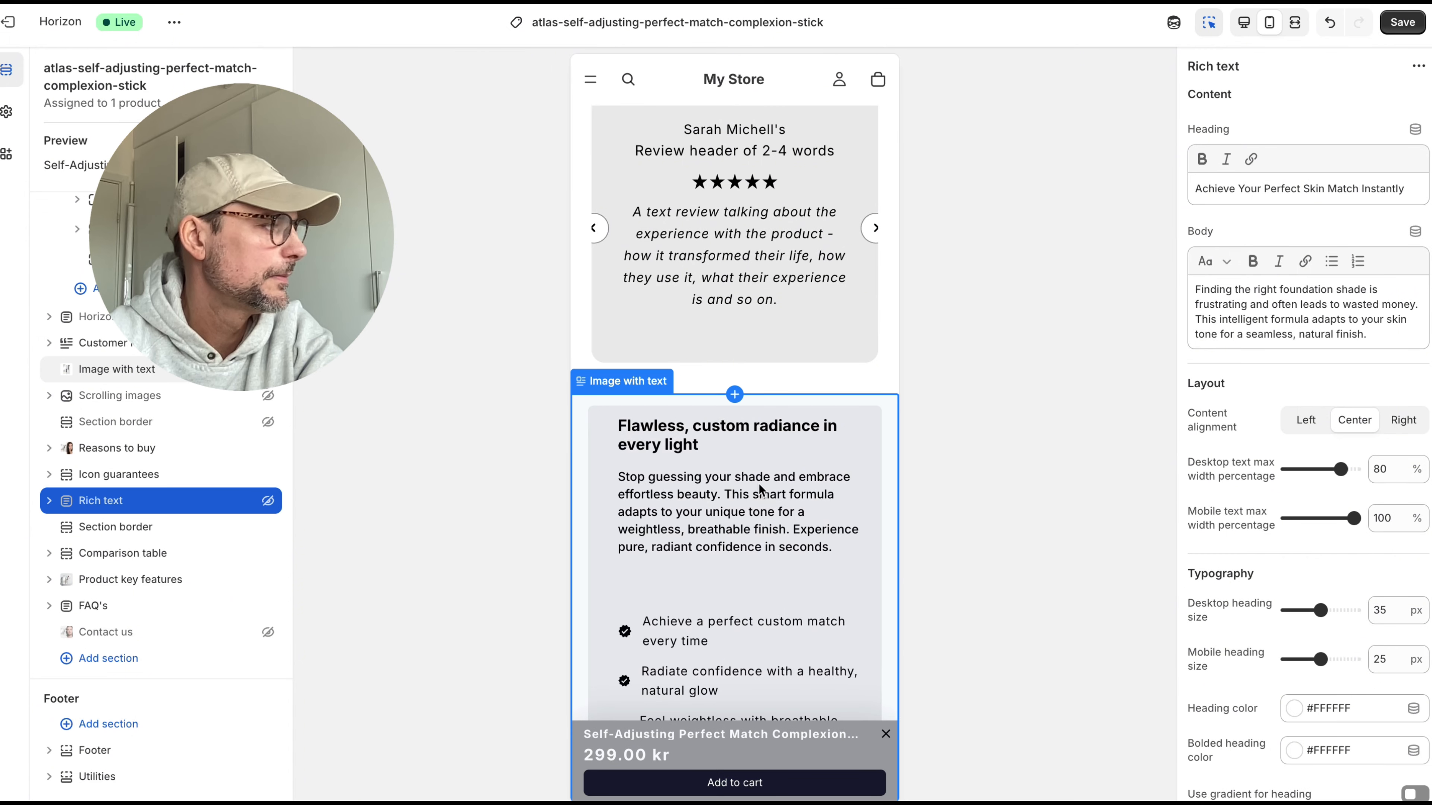
# Step: Move the Customer reviews section directly below the Image with text section and check the resulting page order
pyautogui.click(746, 486)
pyautogui.scroll(5, 758, 461)
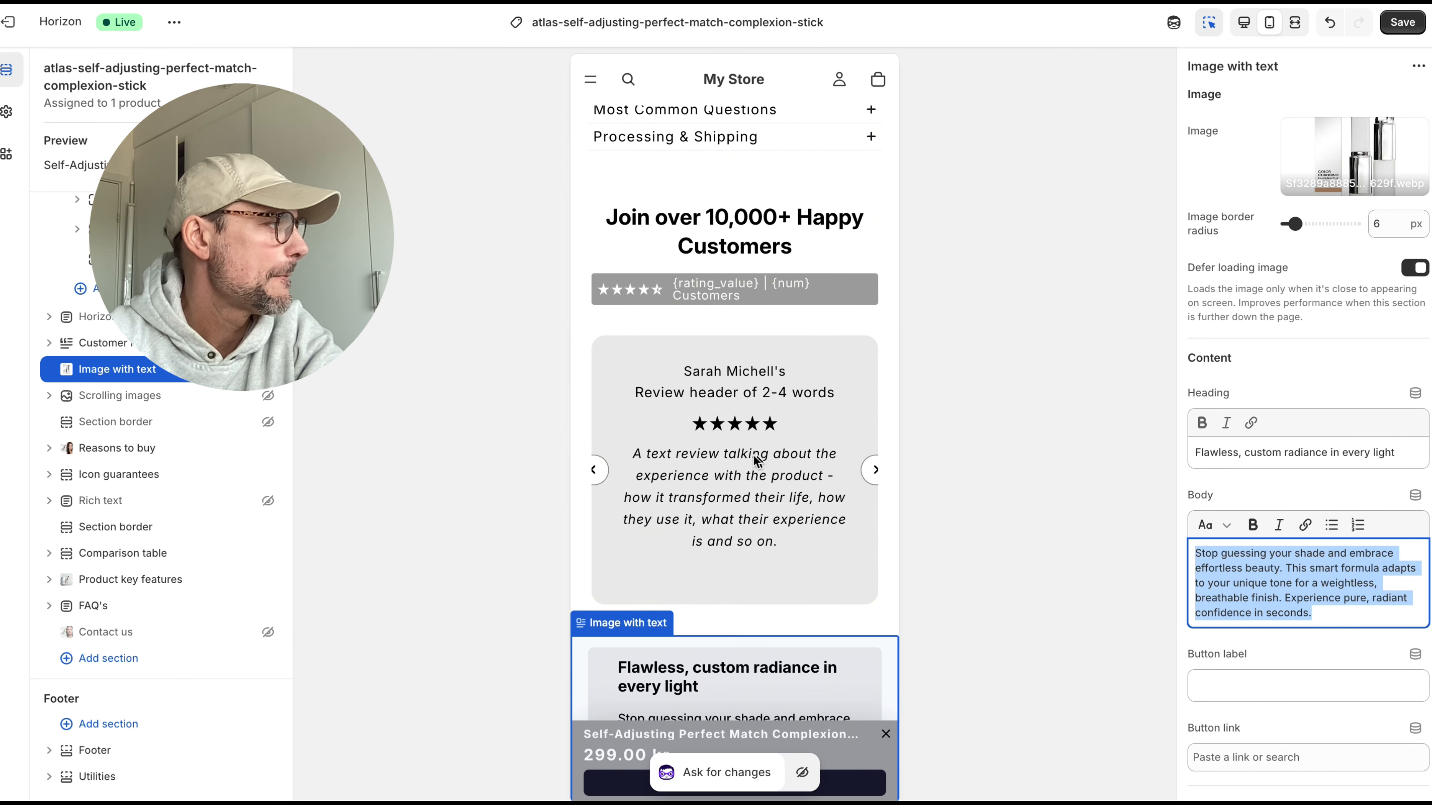
pyautogui.moveTo(67, 340); pyautogui.dragTo(58, 384)
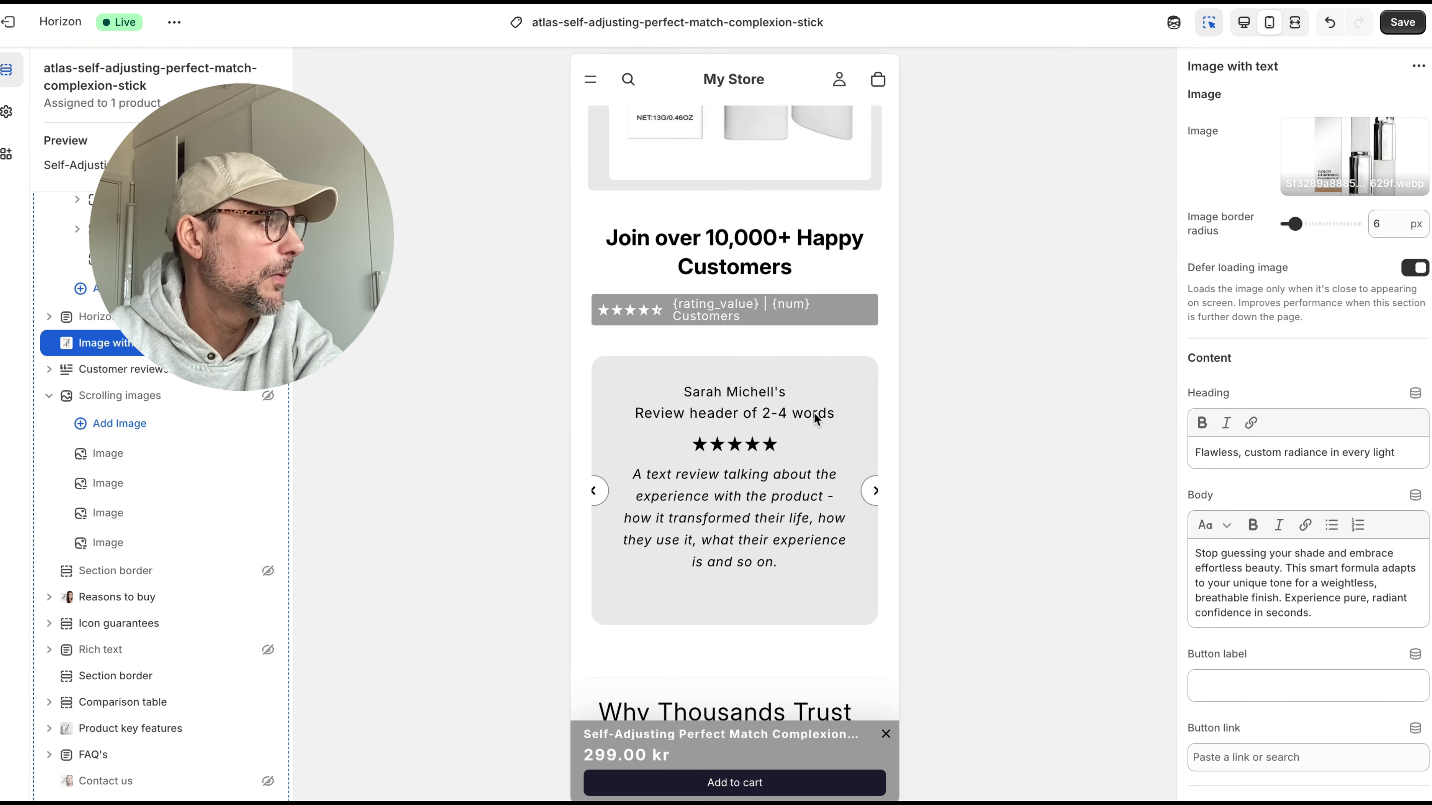
pyautogui.scroll(-5, 815, 412)
pyautogui.scroll(-15, 785, 405)
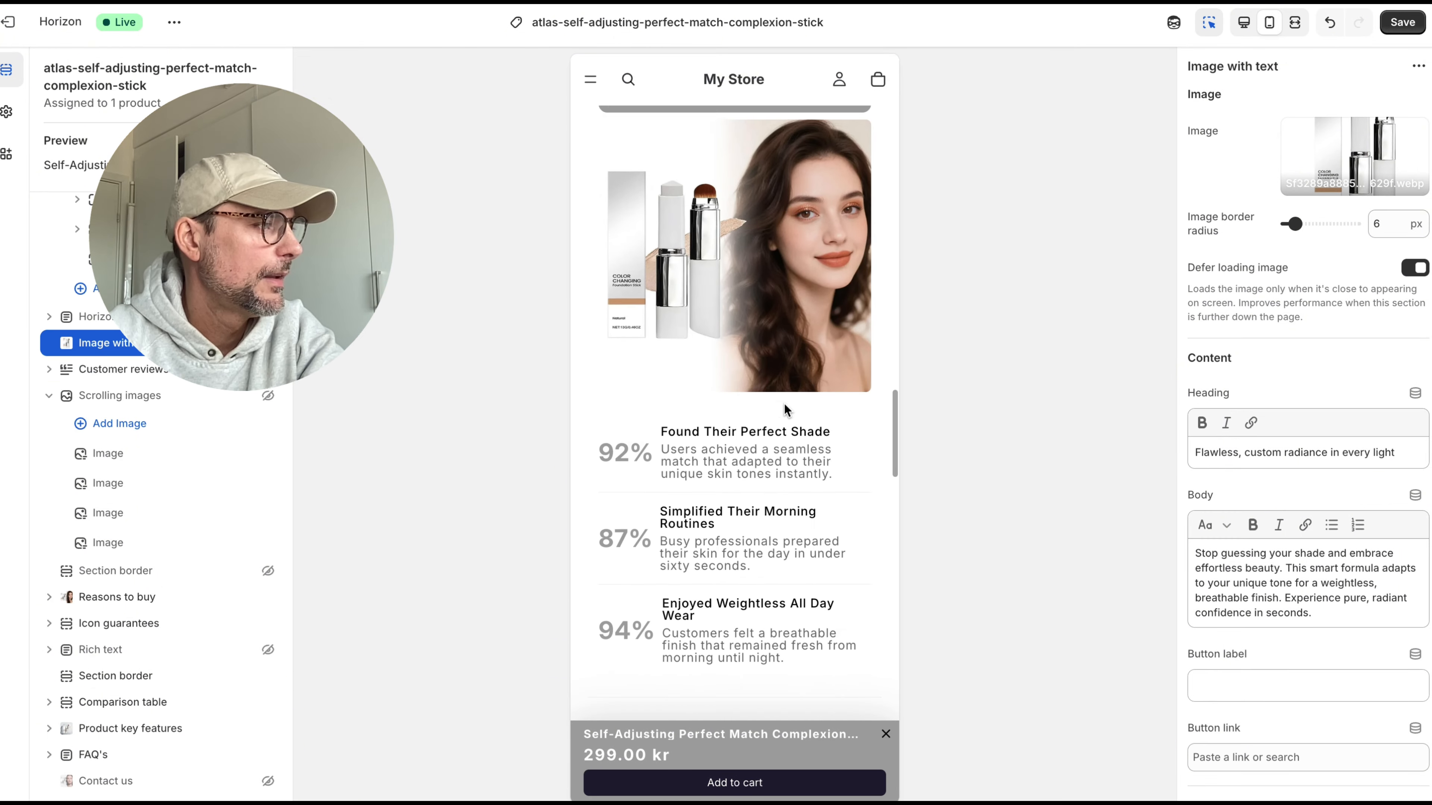
pyautogui.scroll(-15, 784, 403)
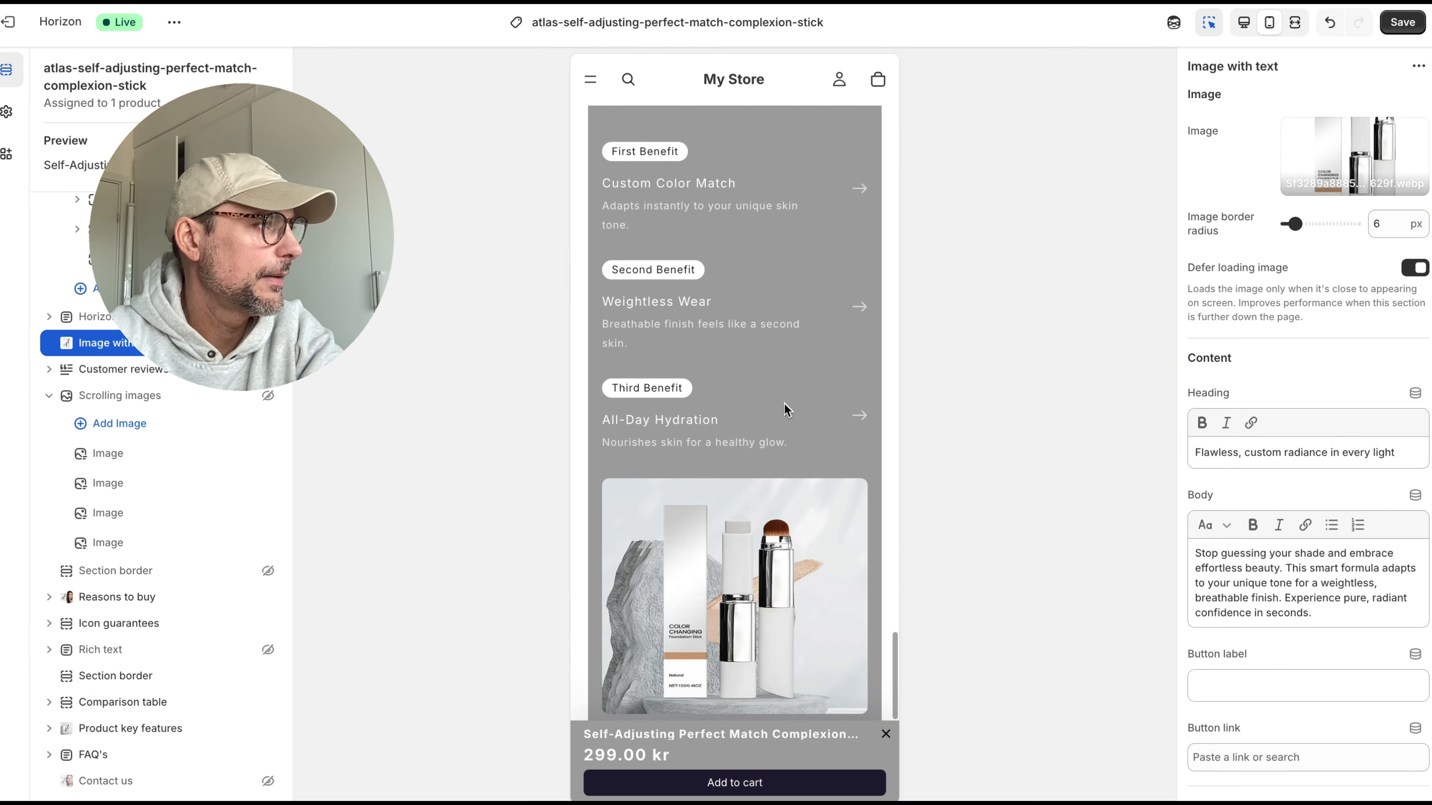
pyautogui.scroll(20, 786, 391)
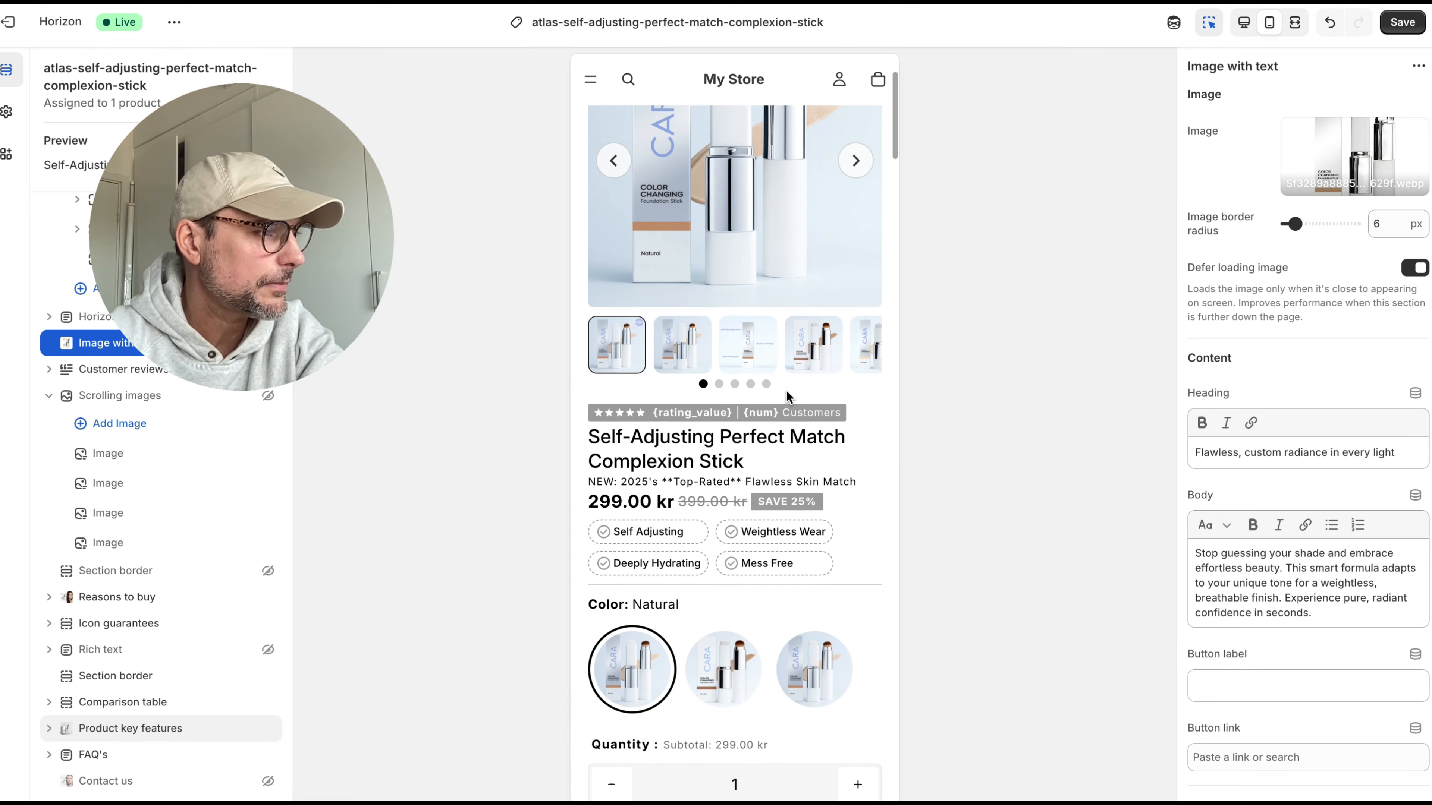
# Step: Replace the Image with text section's picture by uploading 10.jpg from the CARA - Foundation folder
pyautogui.scroll(-12, 787, 391)
pyautogui.scroll(-10, 786, 391)
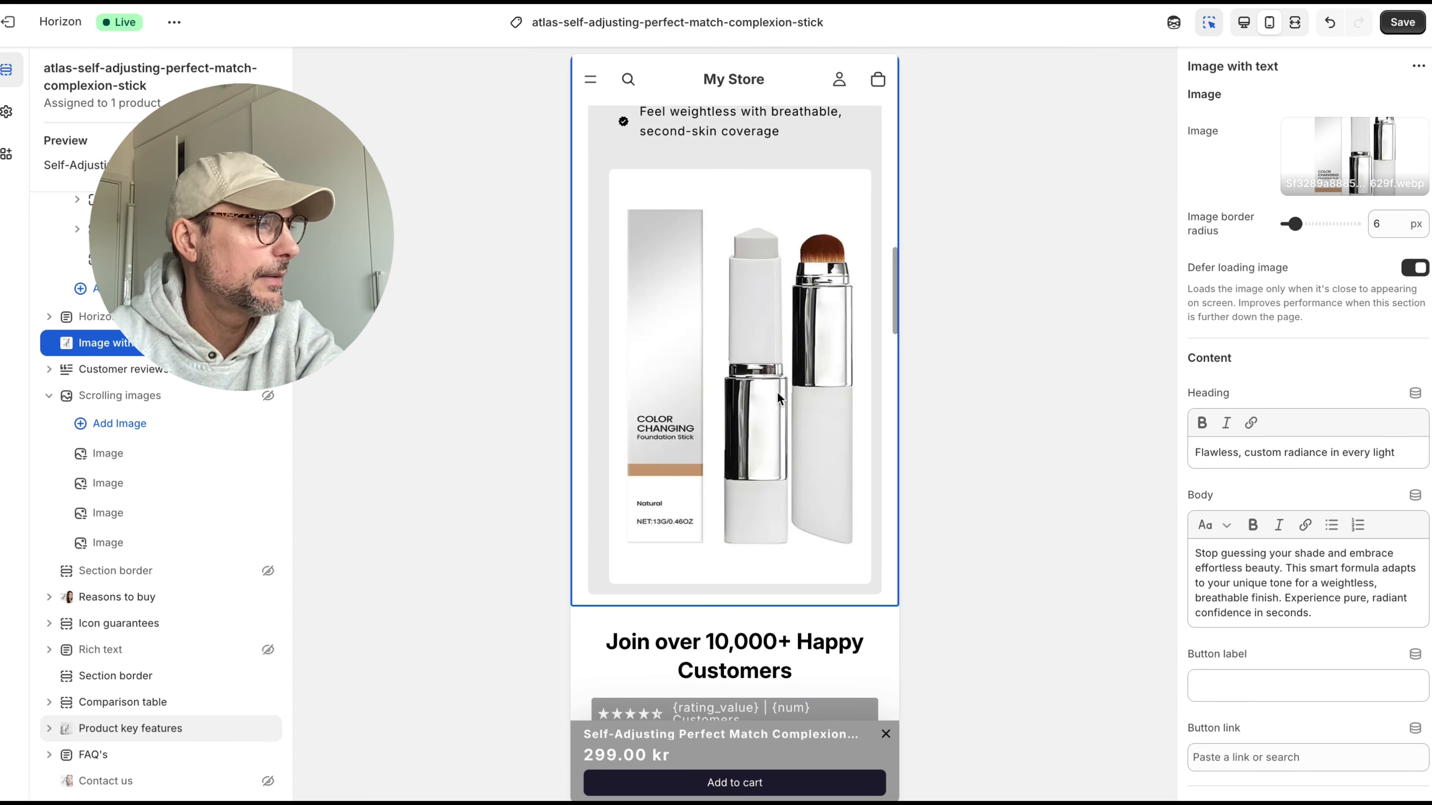
pyautogui.click(1347, 152)
pyautogui.click(1292, 217)
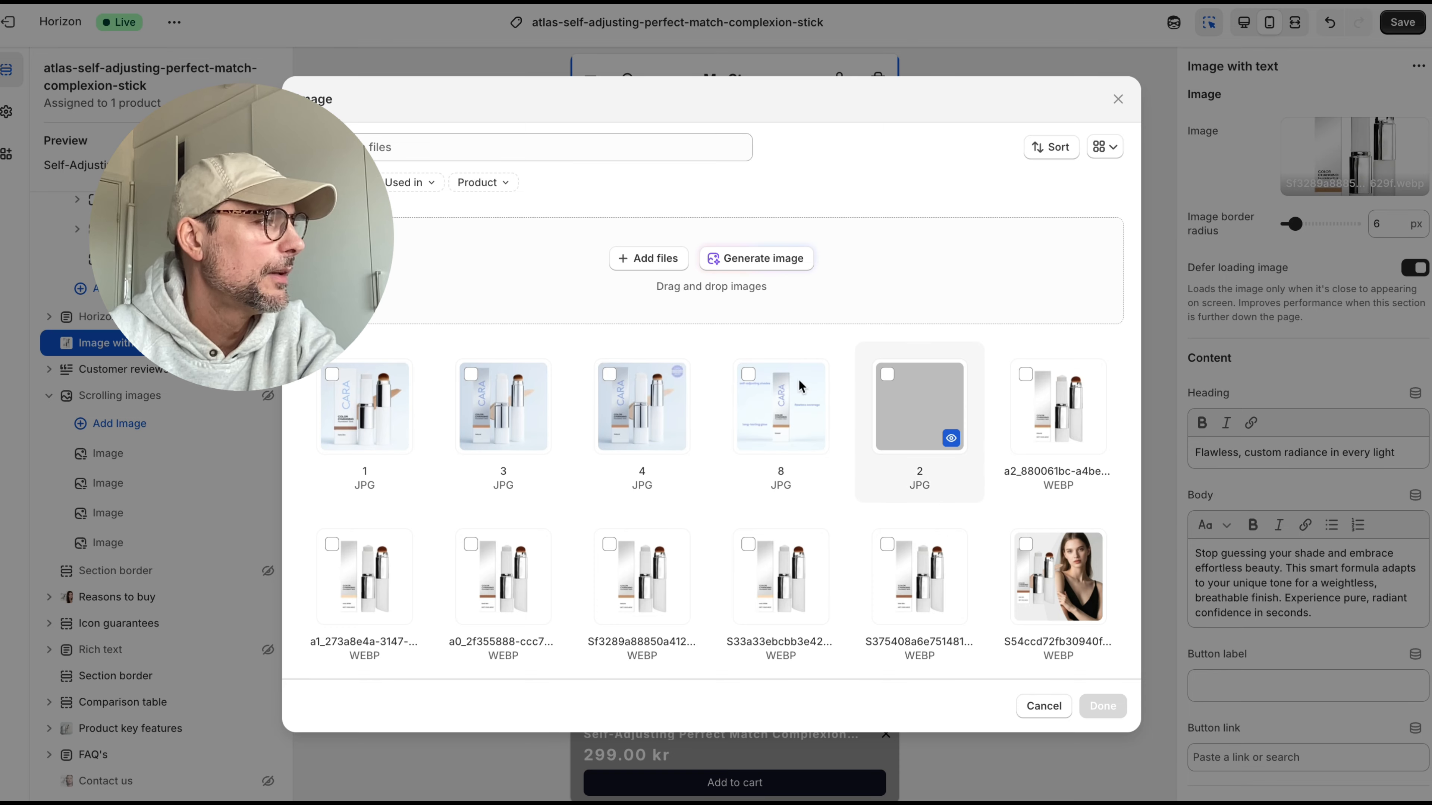
pyautogui.click(653, 258)
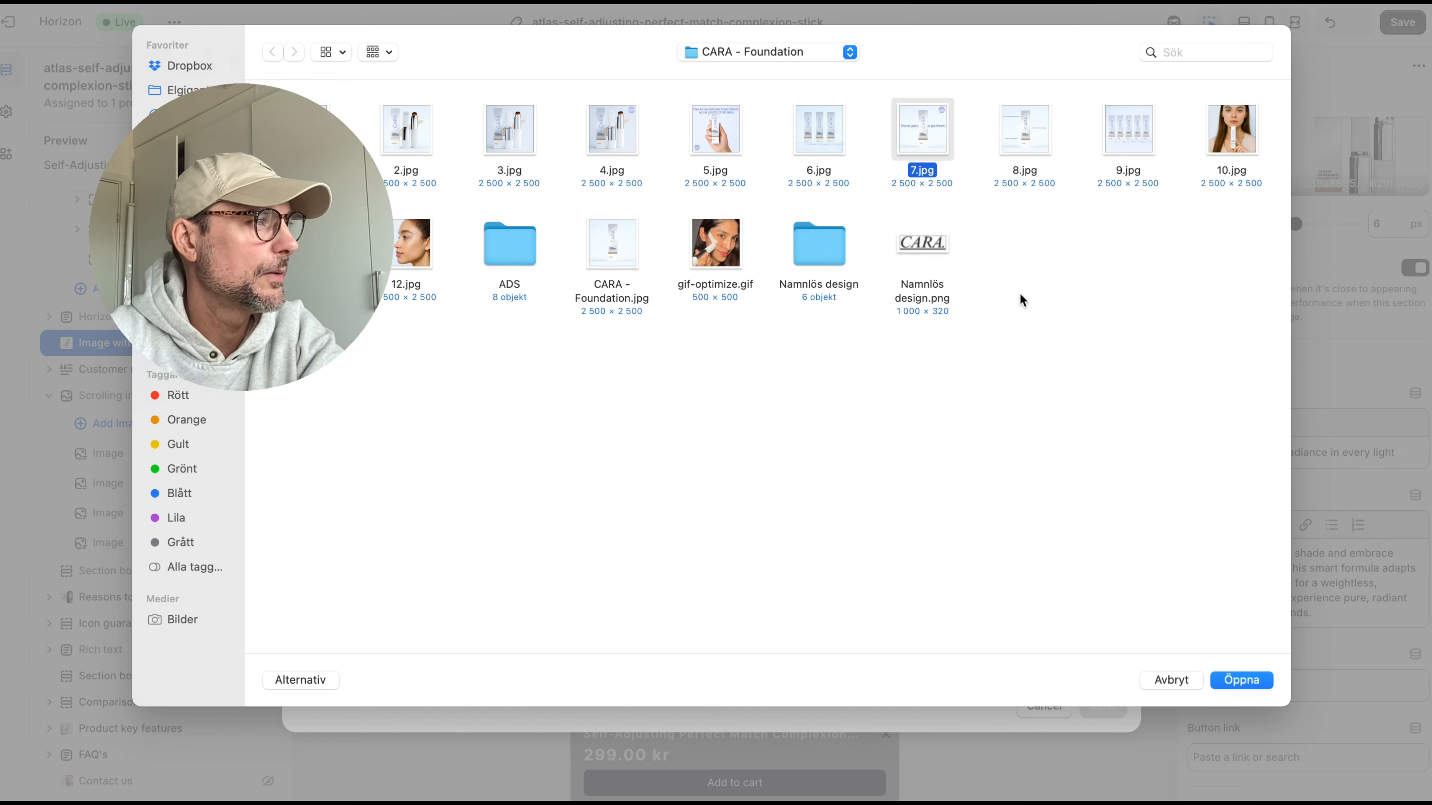
pyautogui.click(1255, 683)
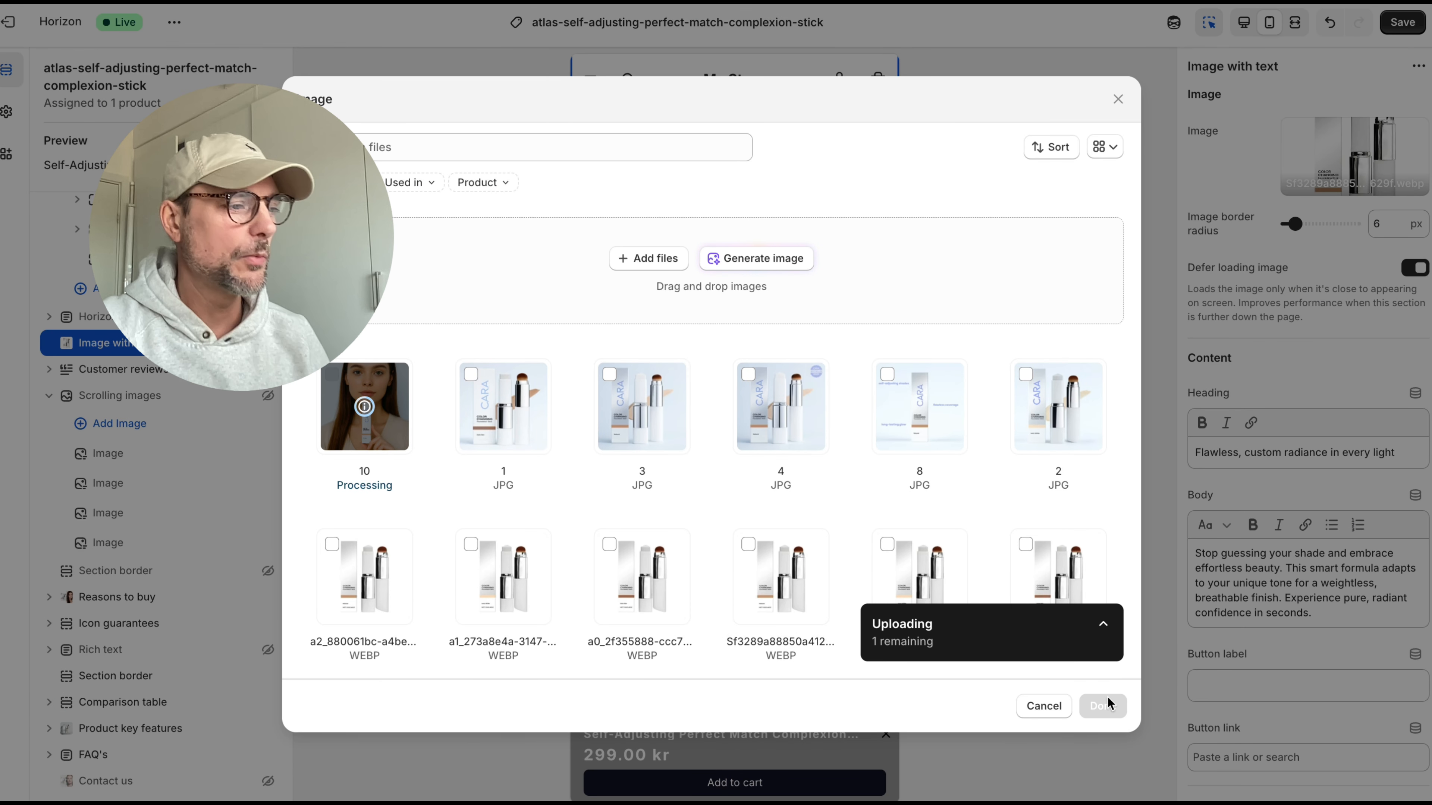
pyautogui.click(1105, 705)
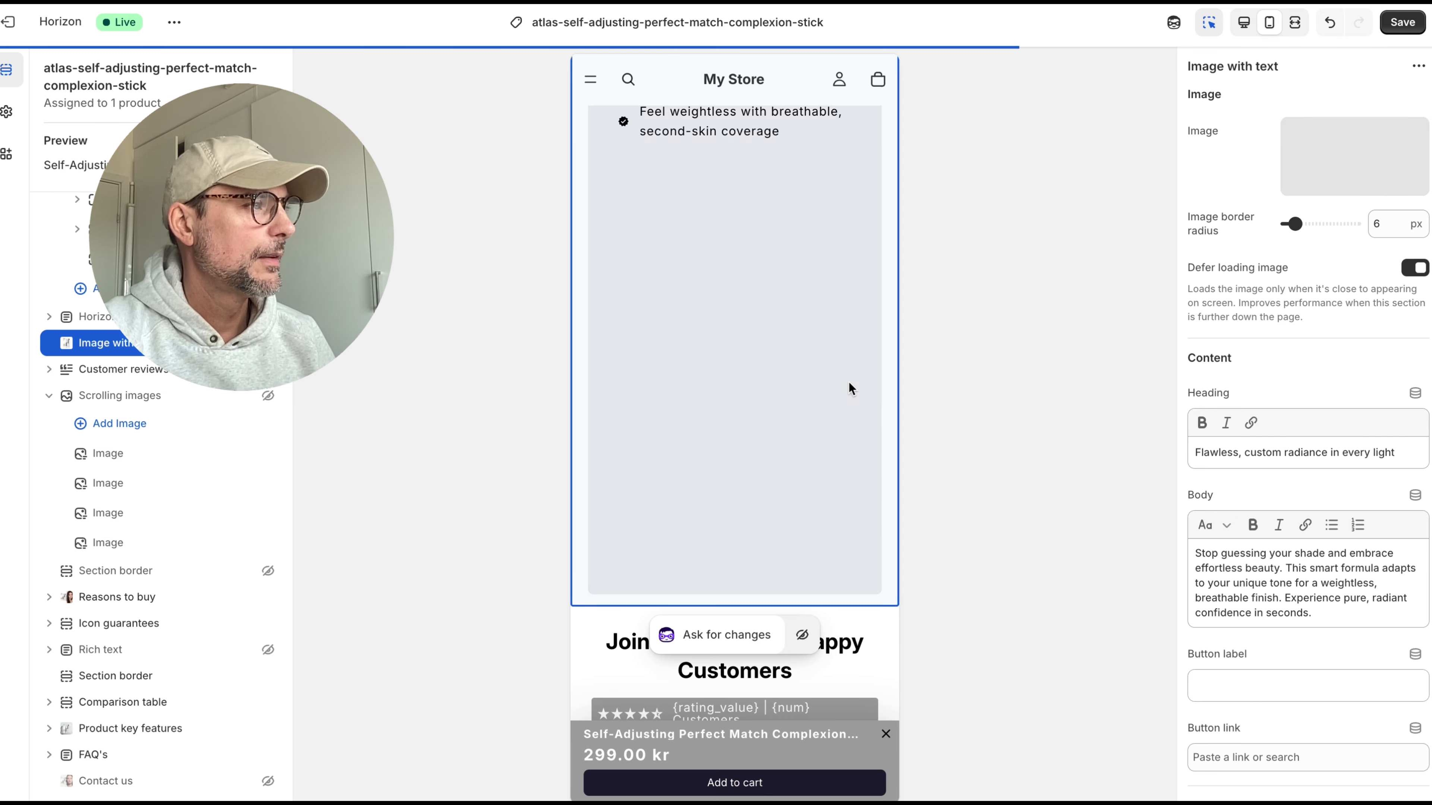
# Step: Replace the Reasons to buy section's image by uploading gif-optimize.gif from the CARA - Foundation folder
pyautogui.scroll(-20, 832, 468)
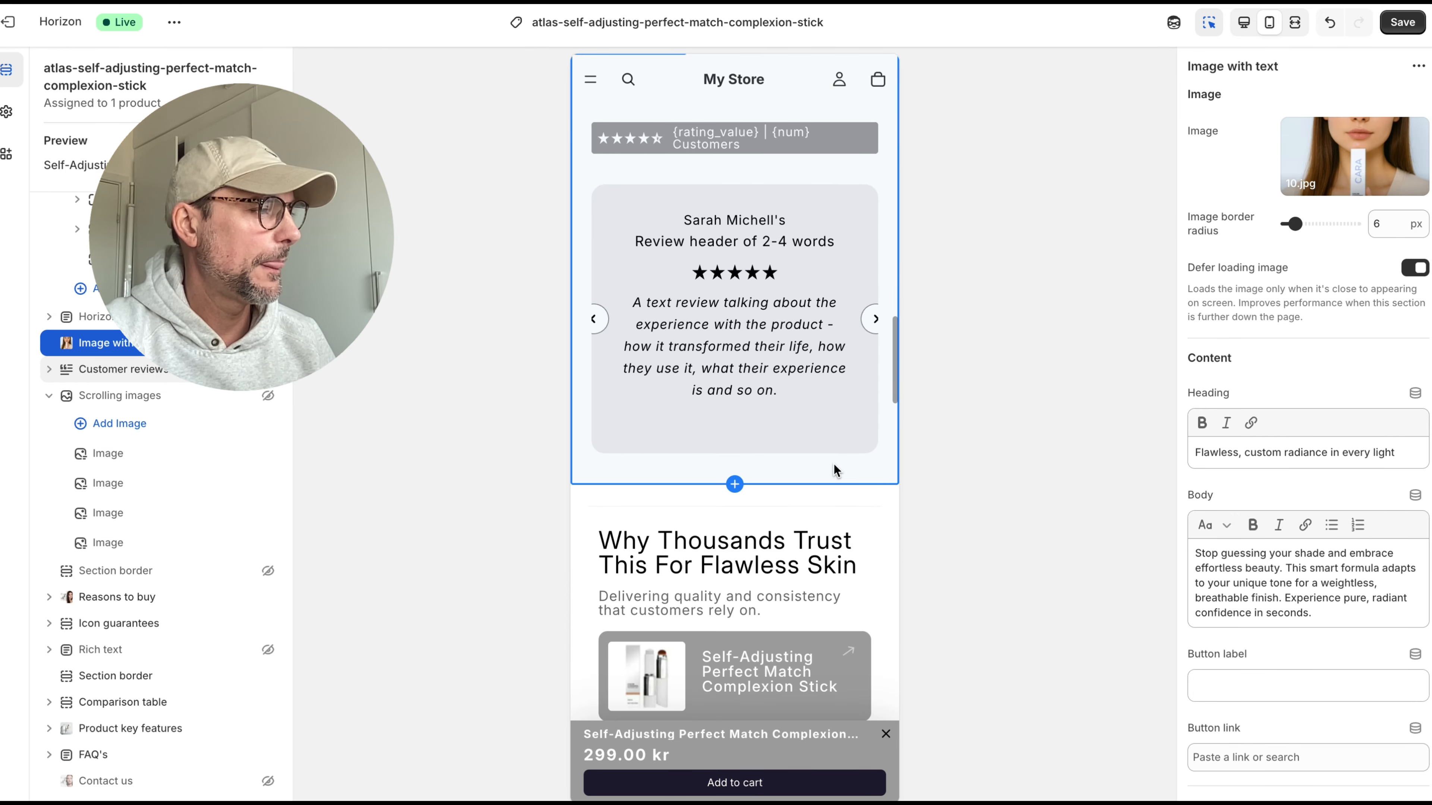
pyautogui.click(788, 424)
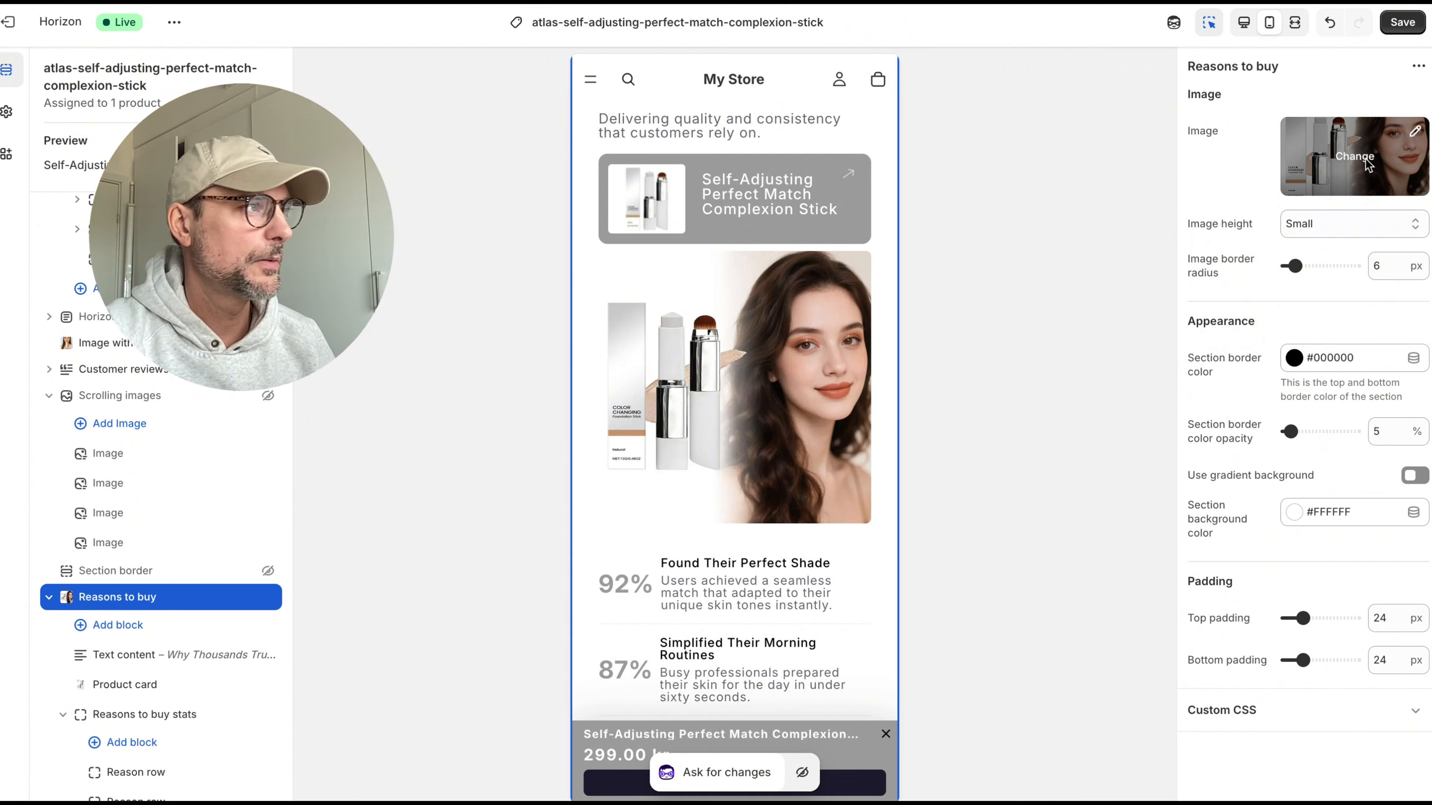
pyautogui.click(1368, 165)
pyautogui.click(1276, 225)
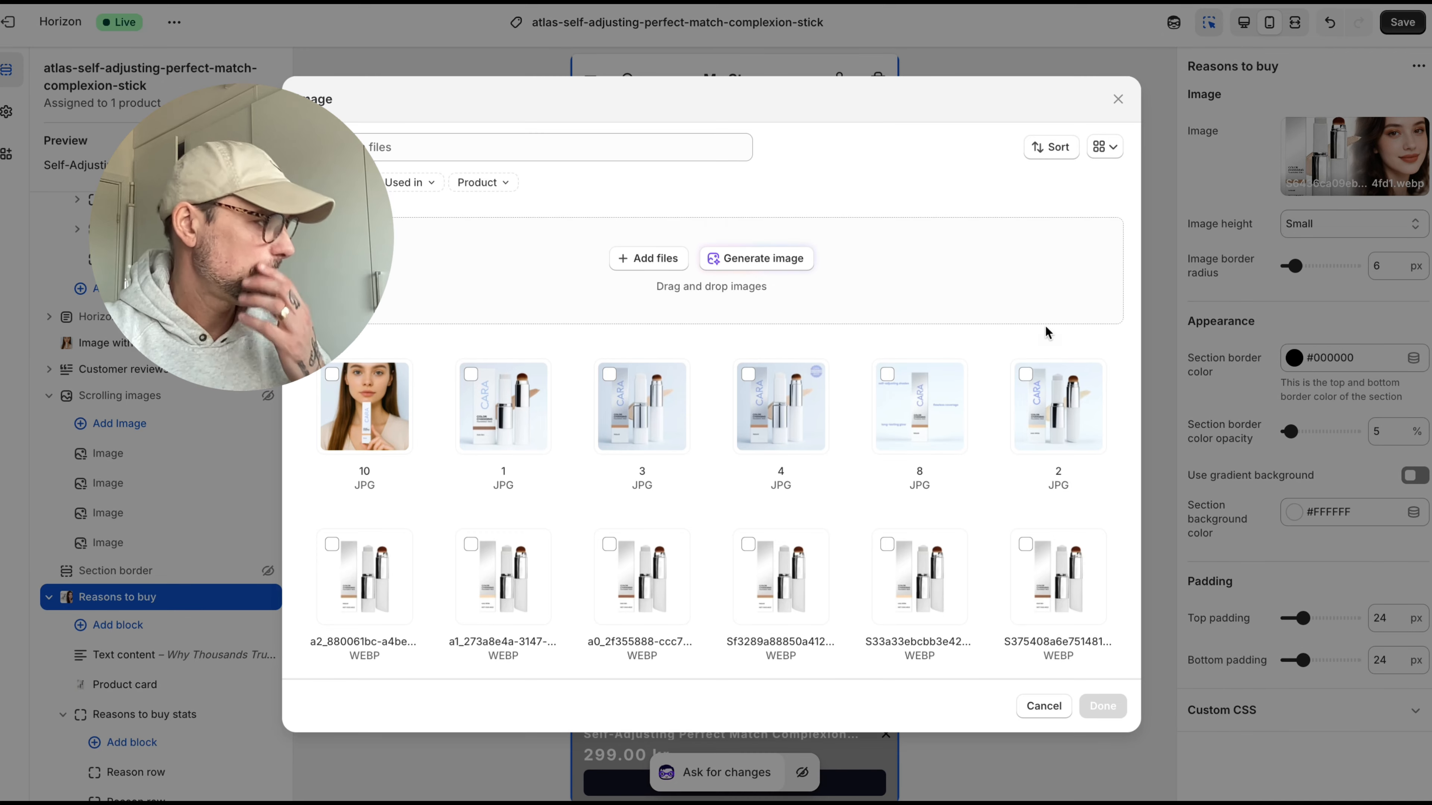
pyautogui.click(664, 264)
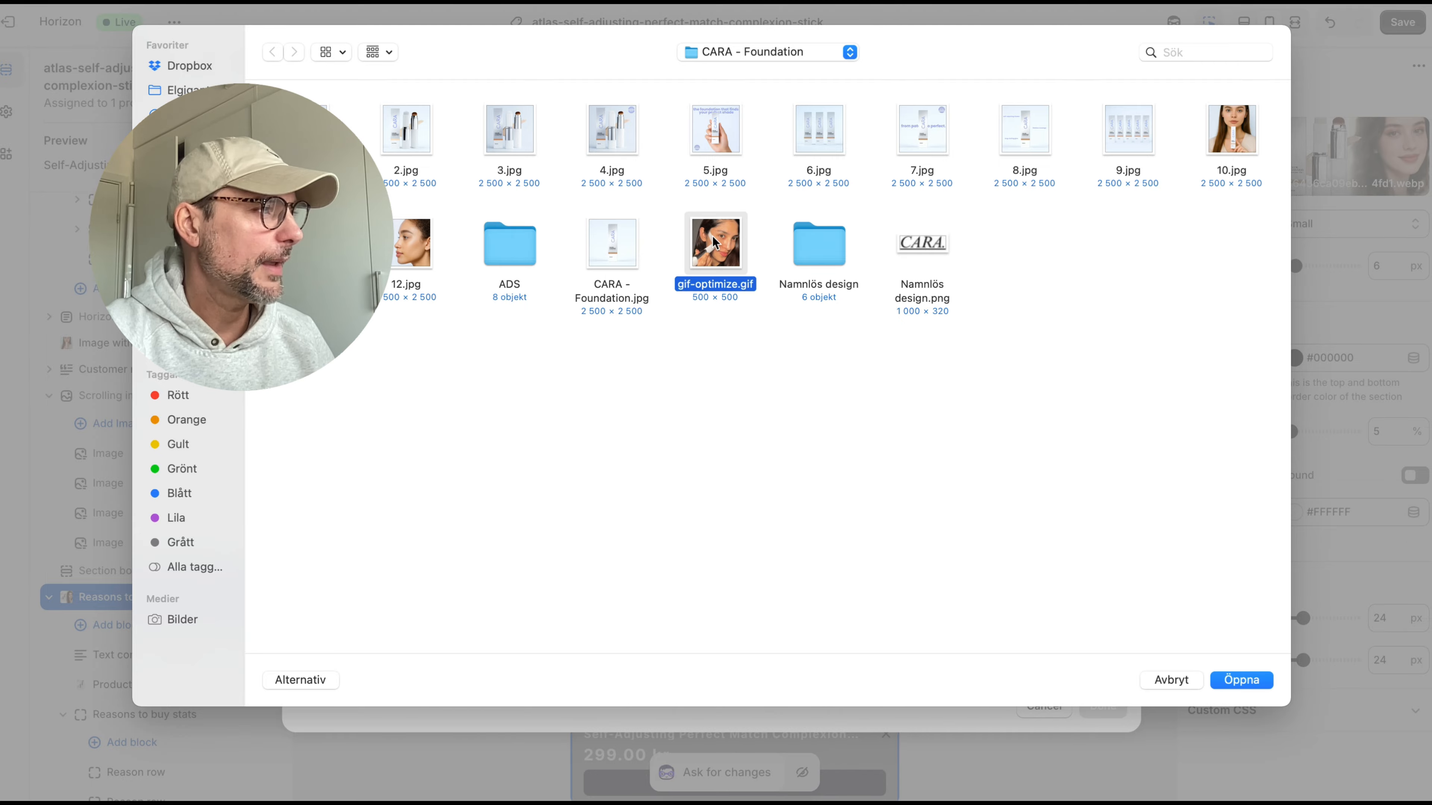
pyautogui.click(1234, 678)
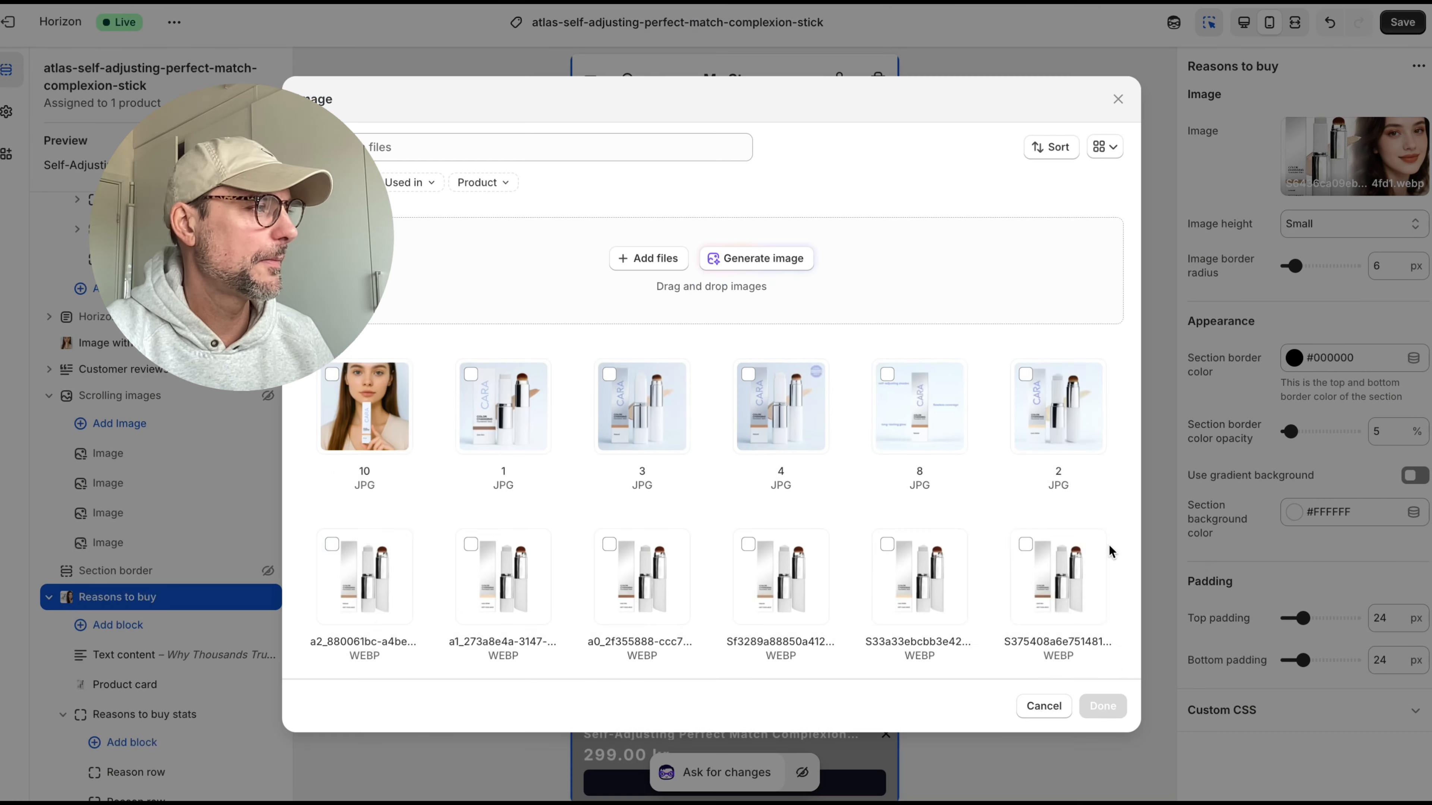
pyautogui.scroll(-2, 844, 518)
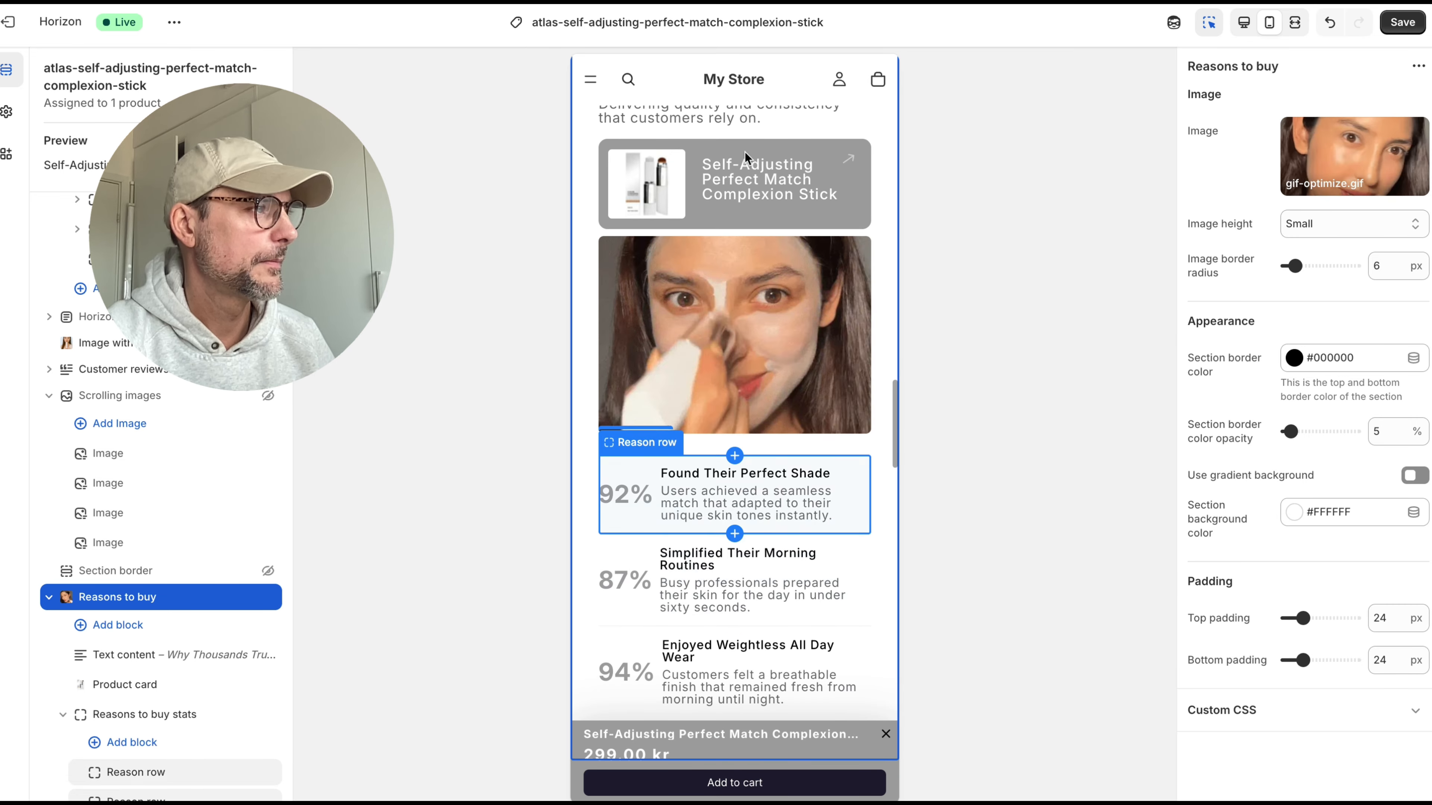
# Step: Change the product image of the Product card in the Reasons to buy section to 4.jpg from the file library
pyautogui.click(769, 179)
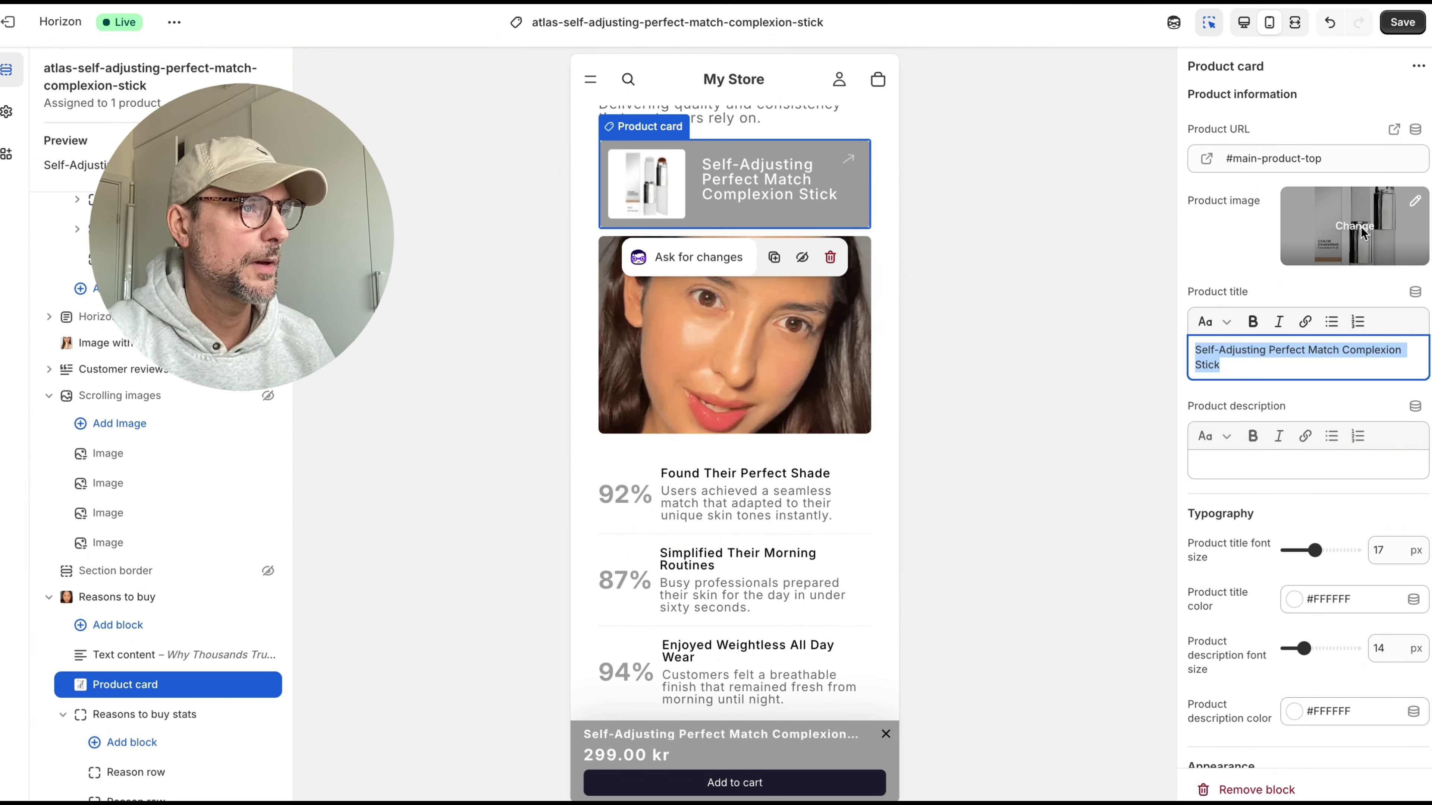
pyautogui.click(1347, 232)
pyautogui.click(1314, 292)
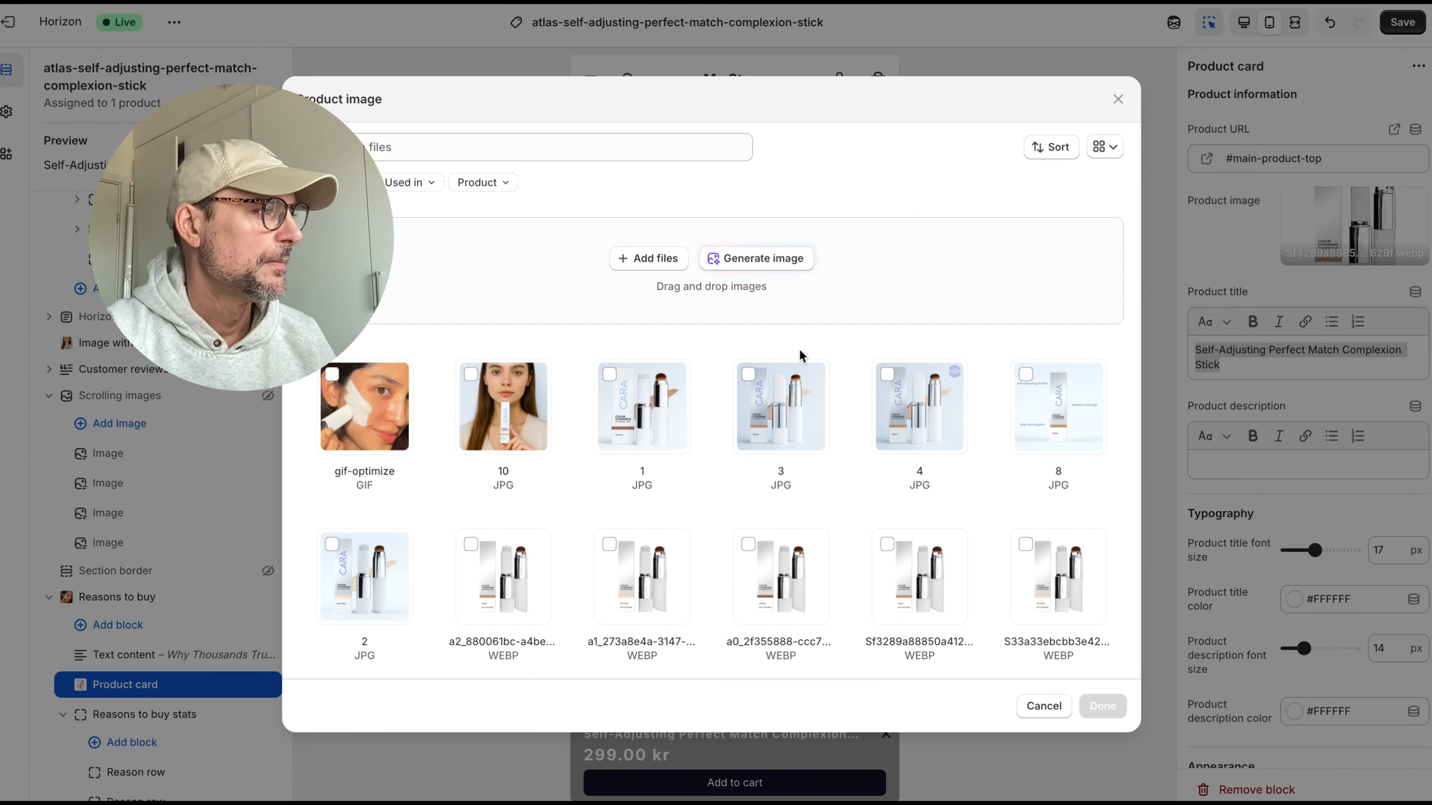
pyautogui.click(919, 406)
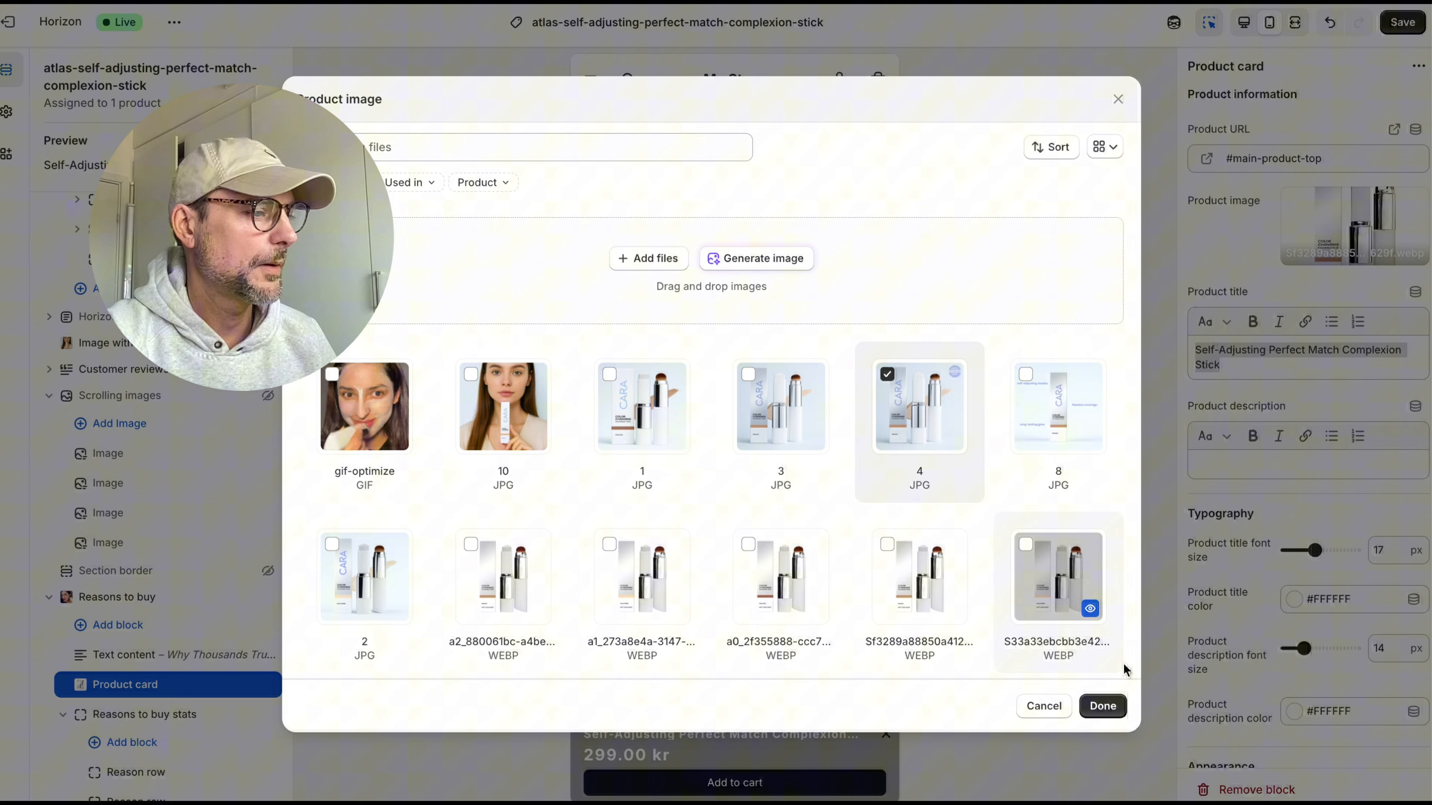
pyautogui.click(1106, 706)
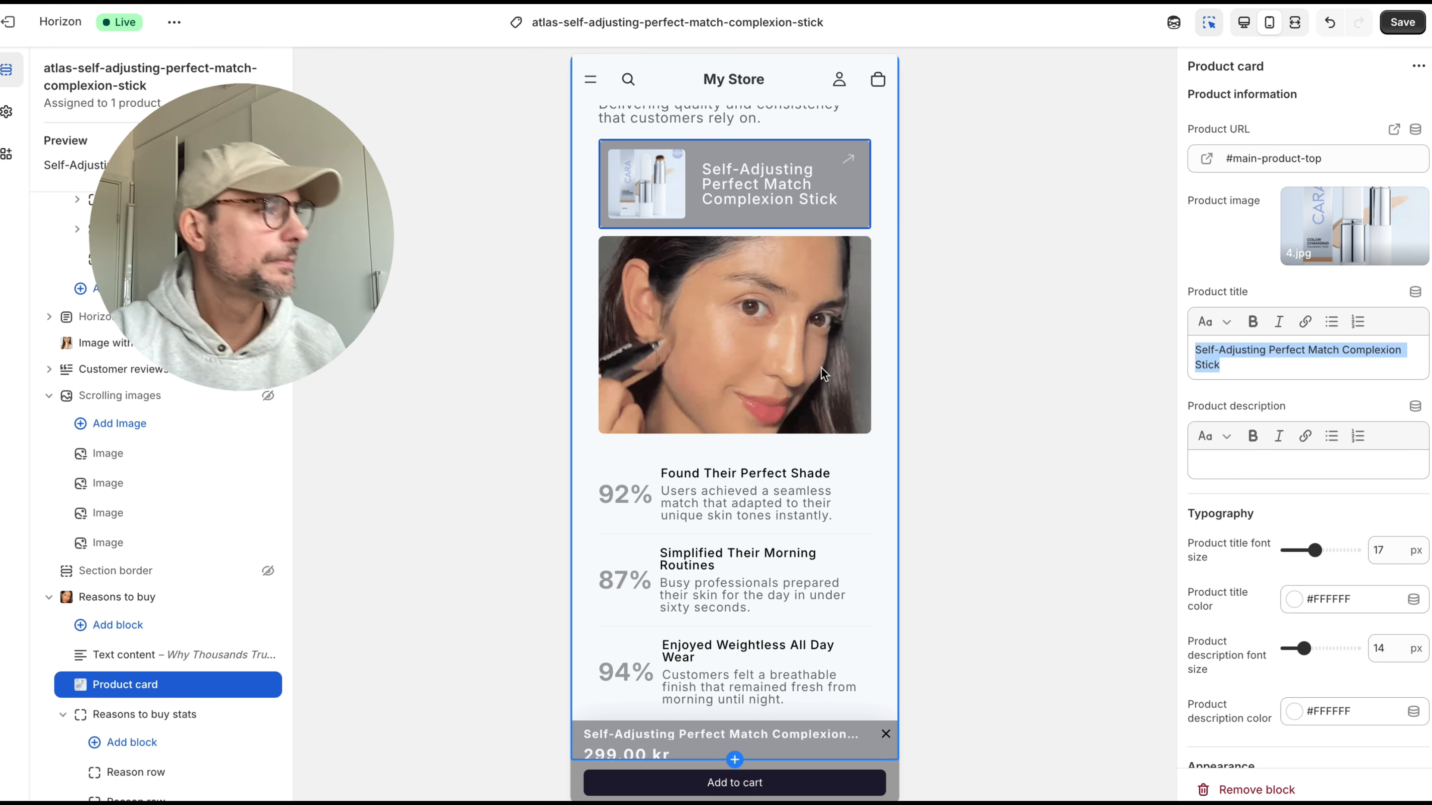
# Step: Replace the Product key features section's card image by uploading 7.jpg from the CARA - Foundation folder
pyautogui.scroll(-8, 834, 423)
pyautogui.scroll(-15, 834, 423)
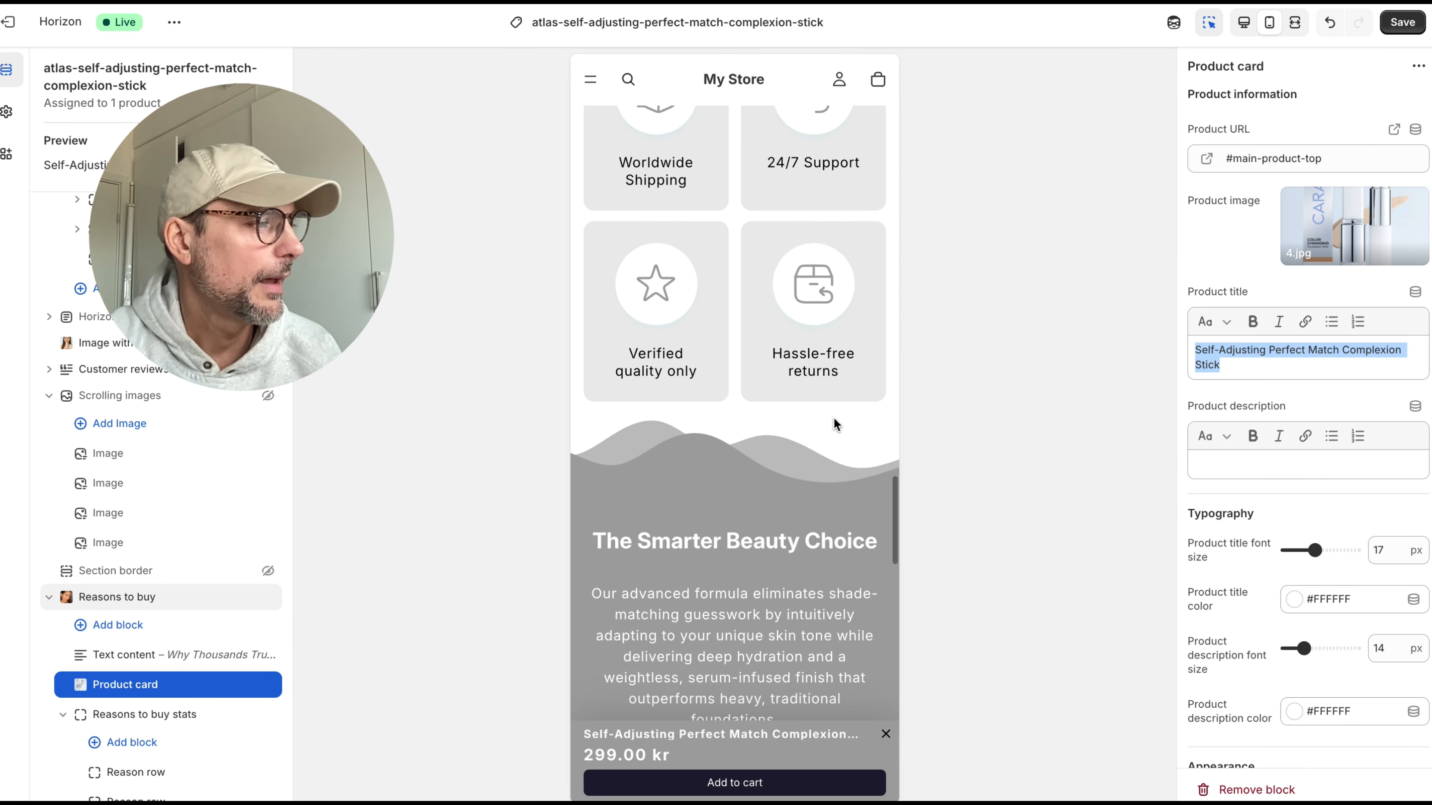
pyautogui.scroll(-5, 834, 421)
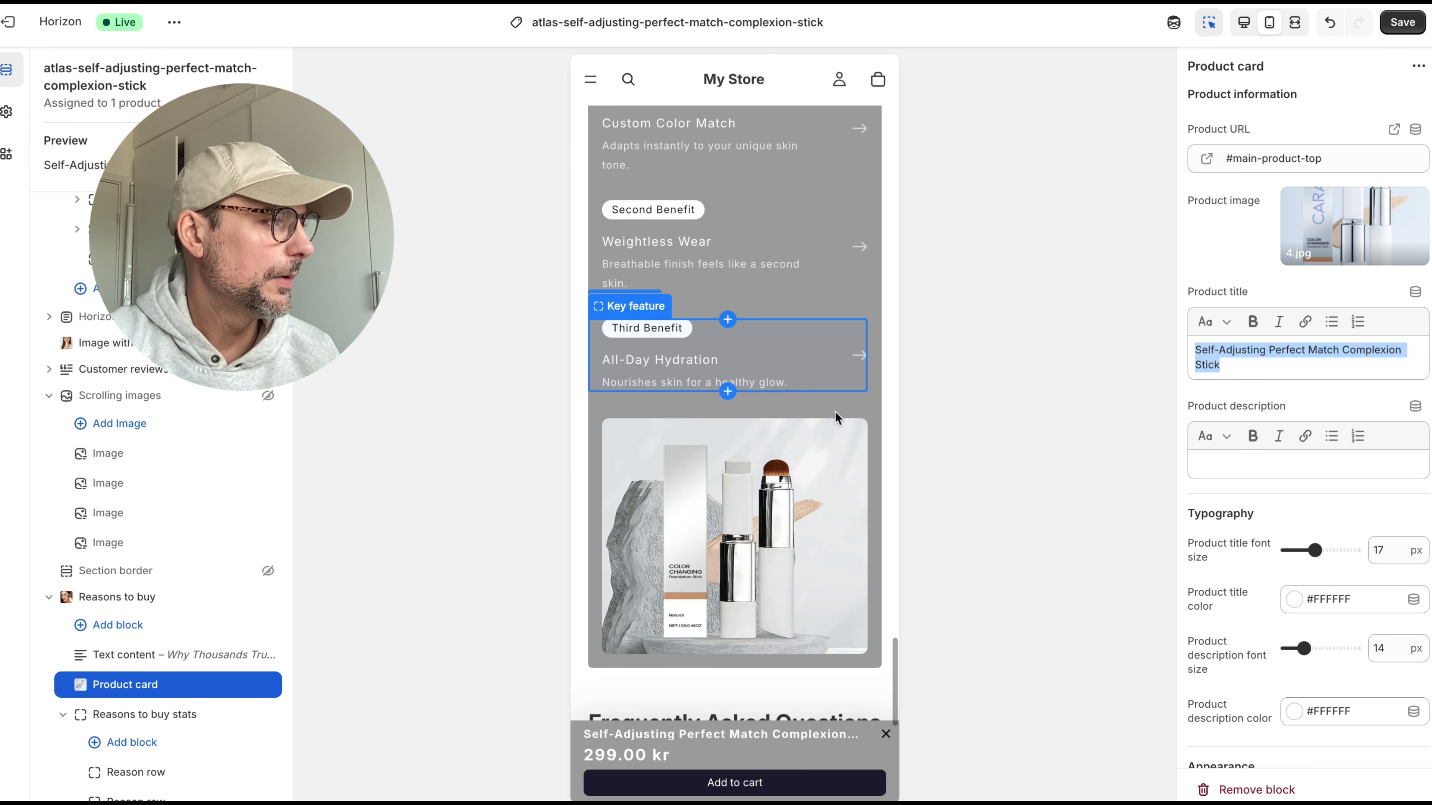
pyautogui.click(788, 481)
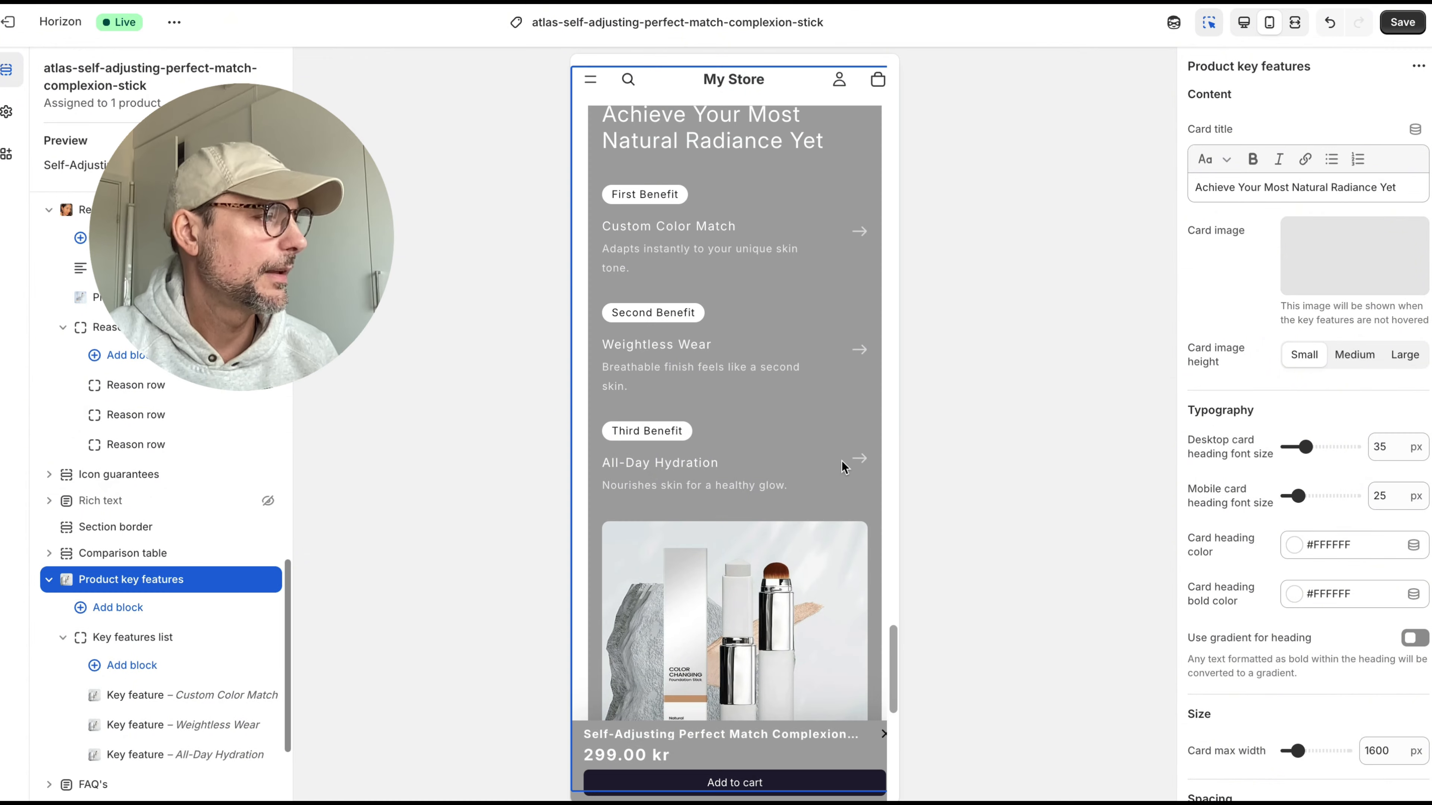
pyautogui.scroll(-15, 844, 467)
pyautogui.scroll(6, 844, 467)
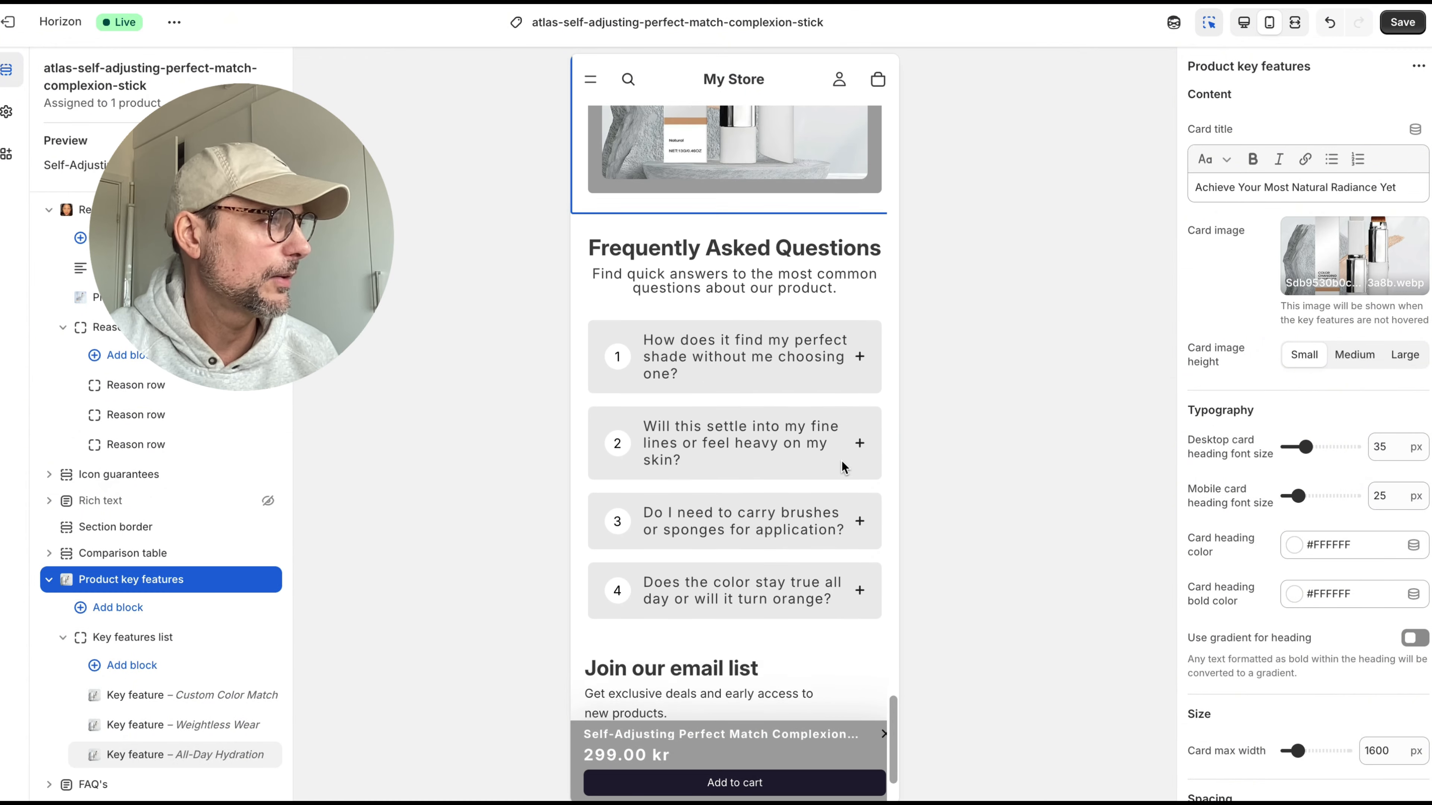
pyautogui.click(1354, 255)
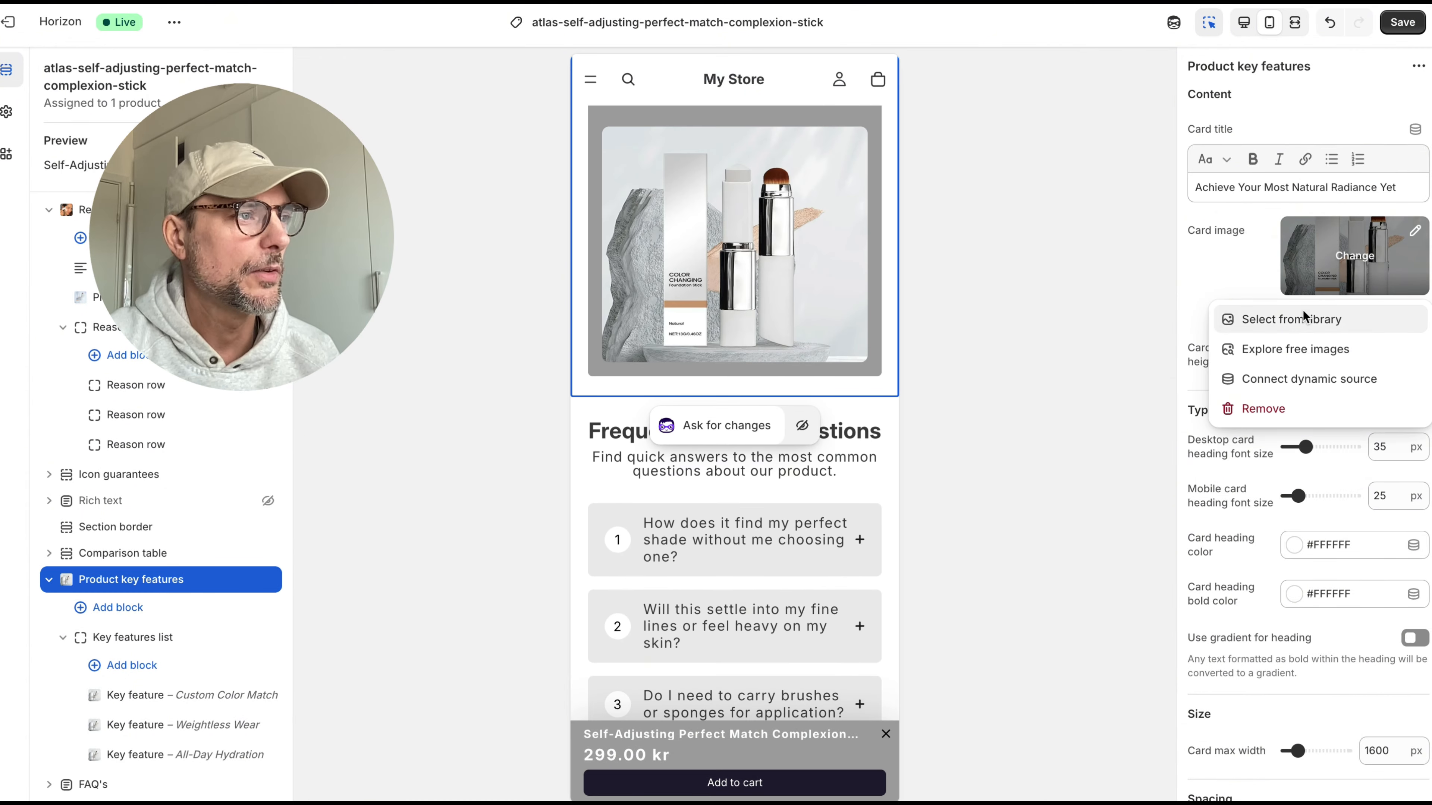
pyautogui.click(1303, 317)
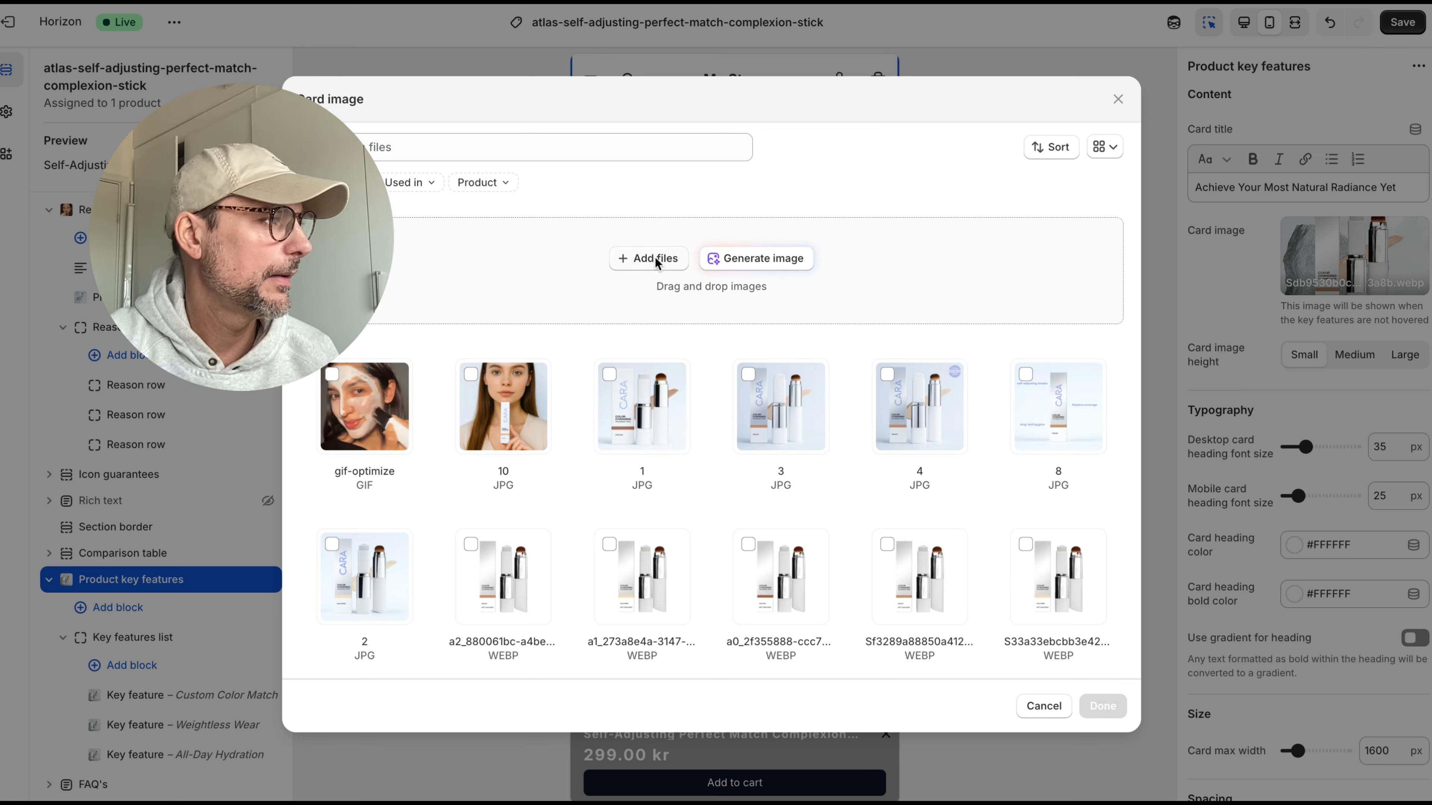
pyautogui.click(657, 263)
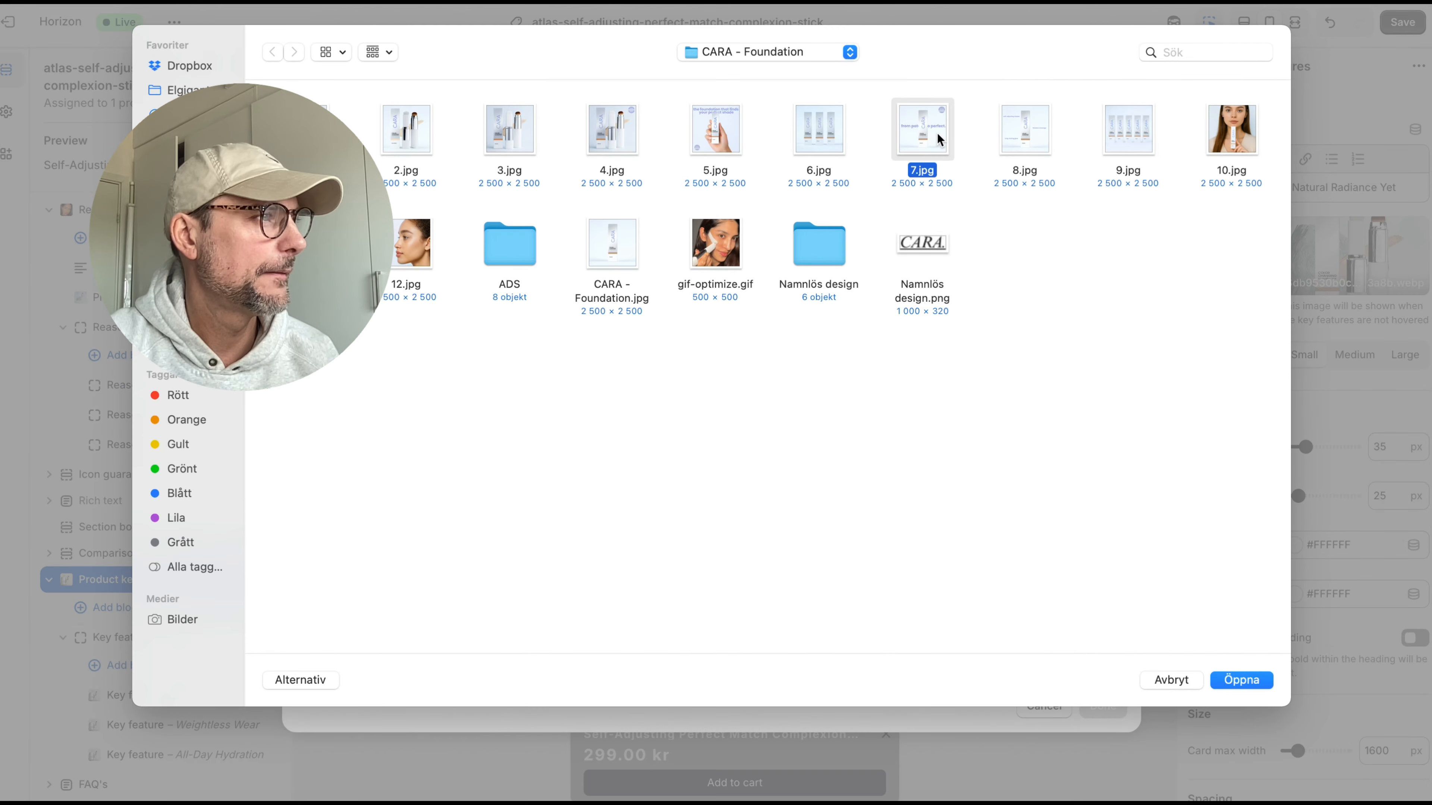
pyautogui.click(1240, 671)
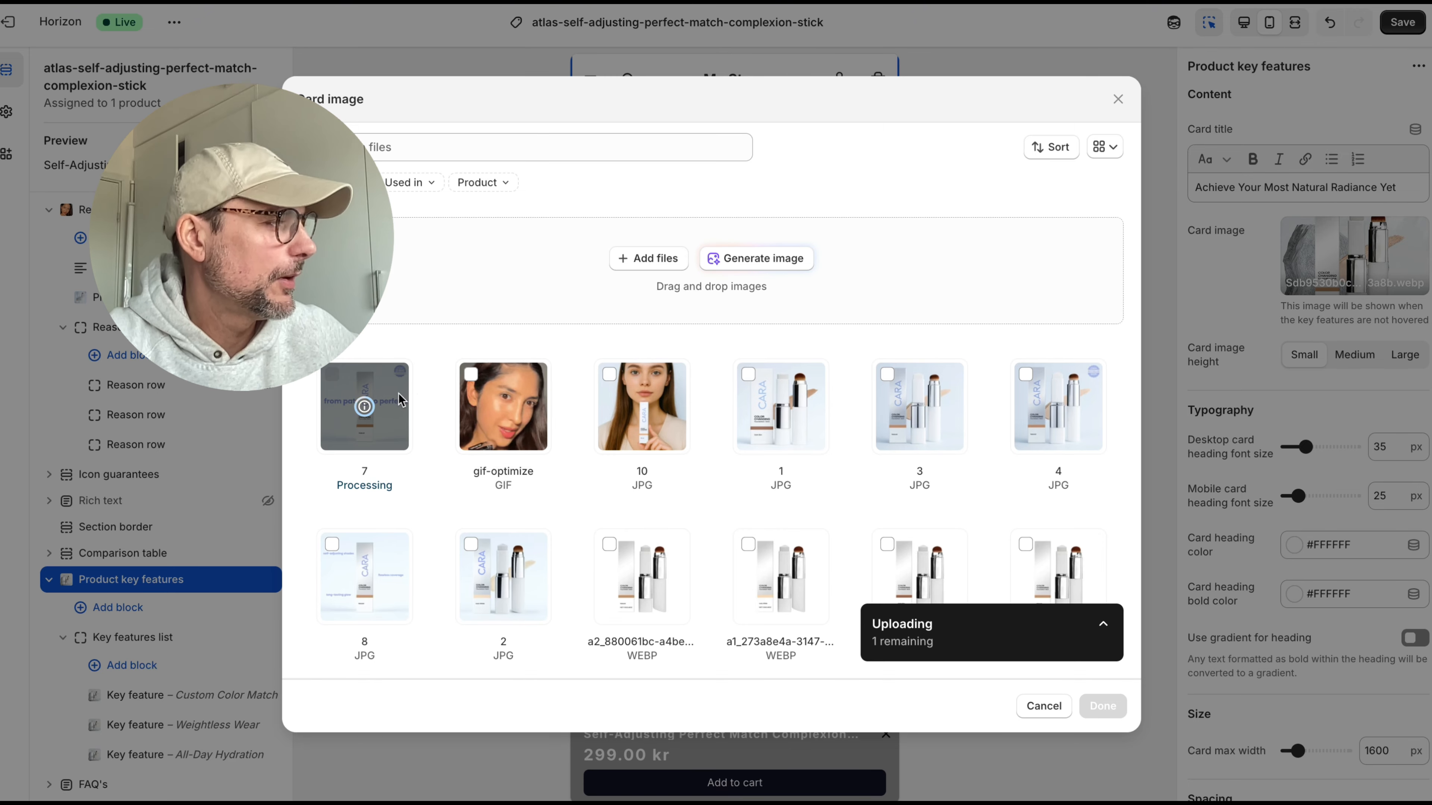
pyautogui.click(1102, 705)
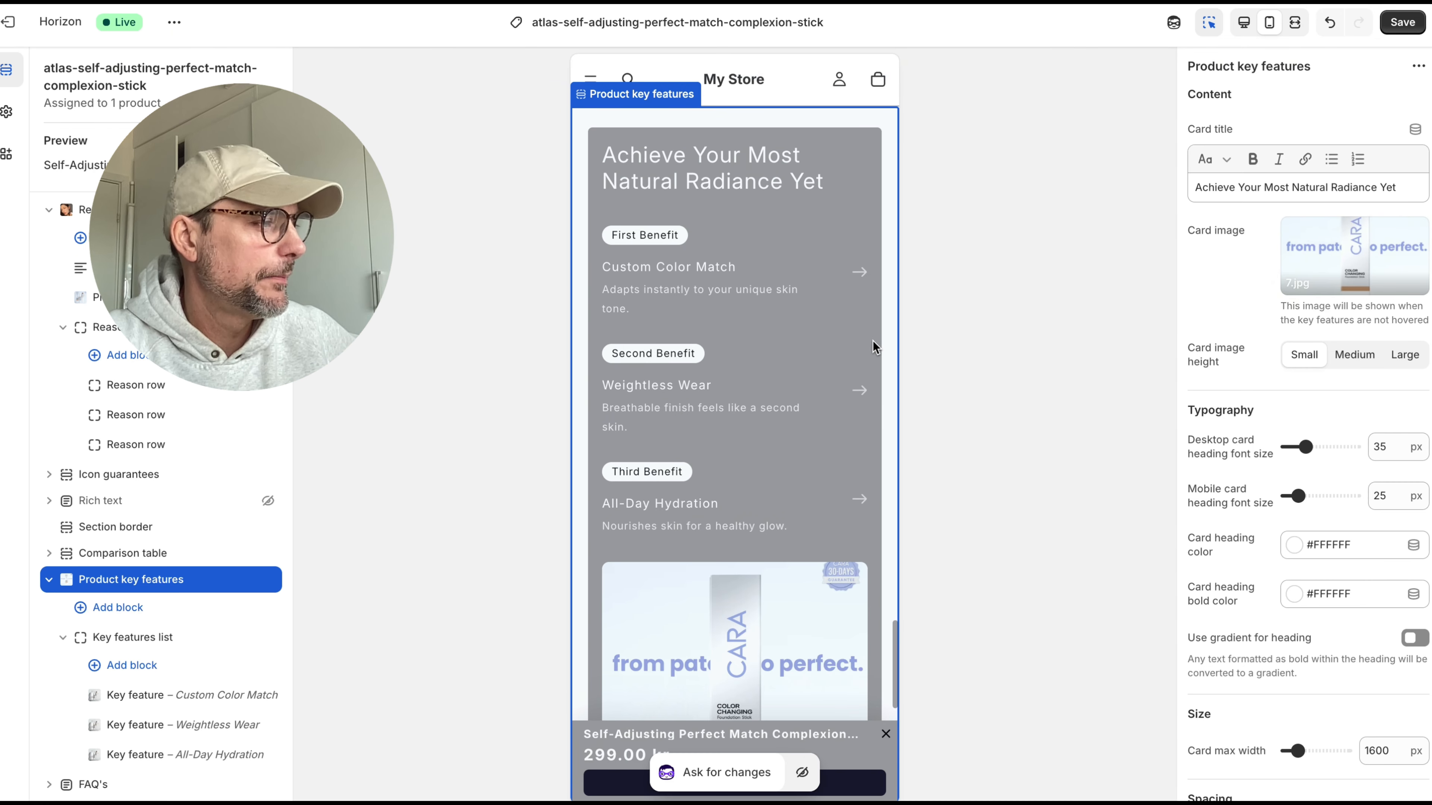
# Step: Review the page preview from the Product key features and FAQ sections back up to the product gallery and store header
pyautogui.scroll(-2, 843, 446)
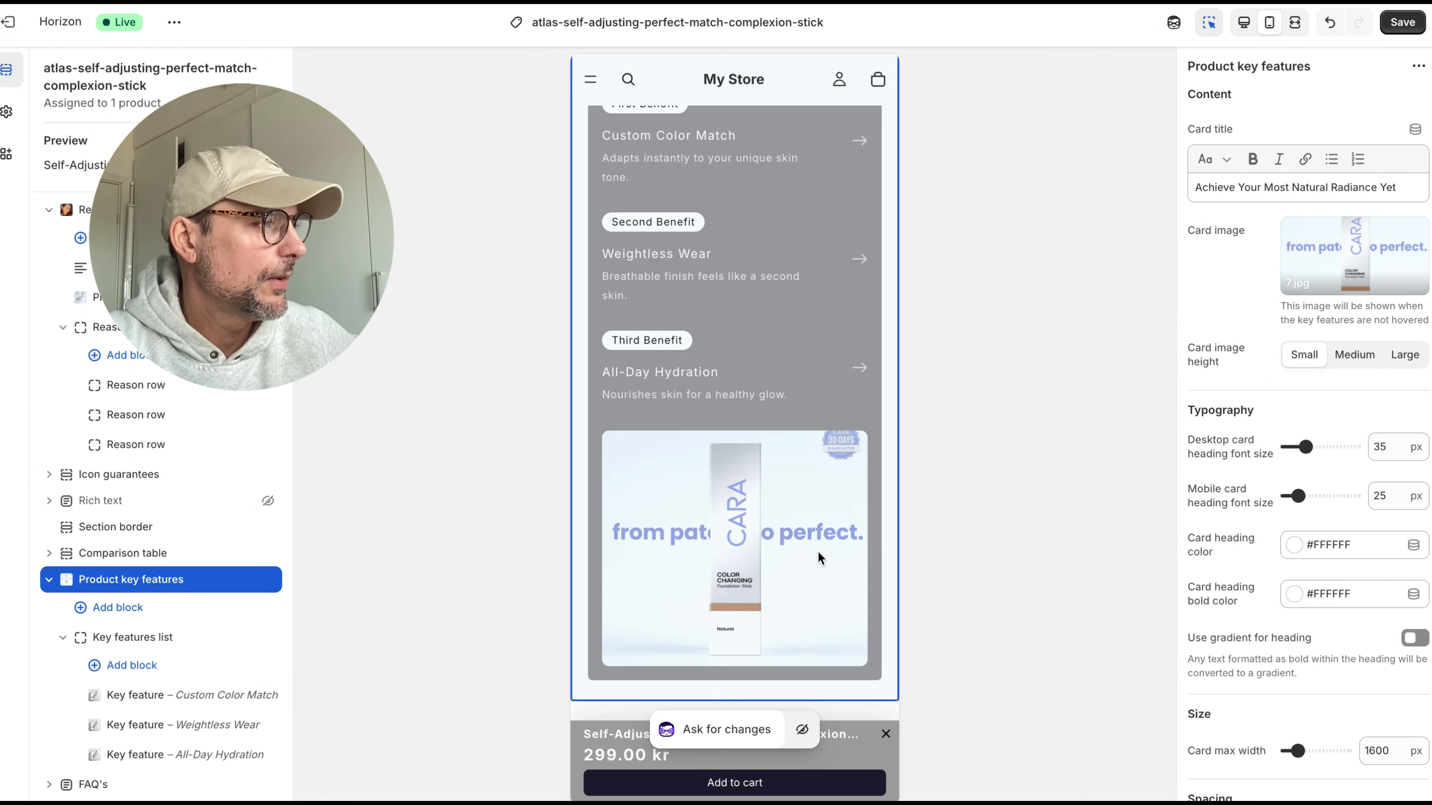
pyautogui.scroll(-10, 820, 557)
pyautogui.scroll(3, 818, 553)
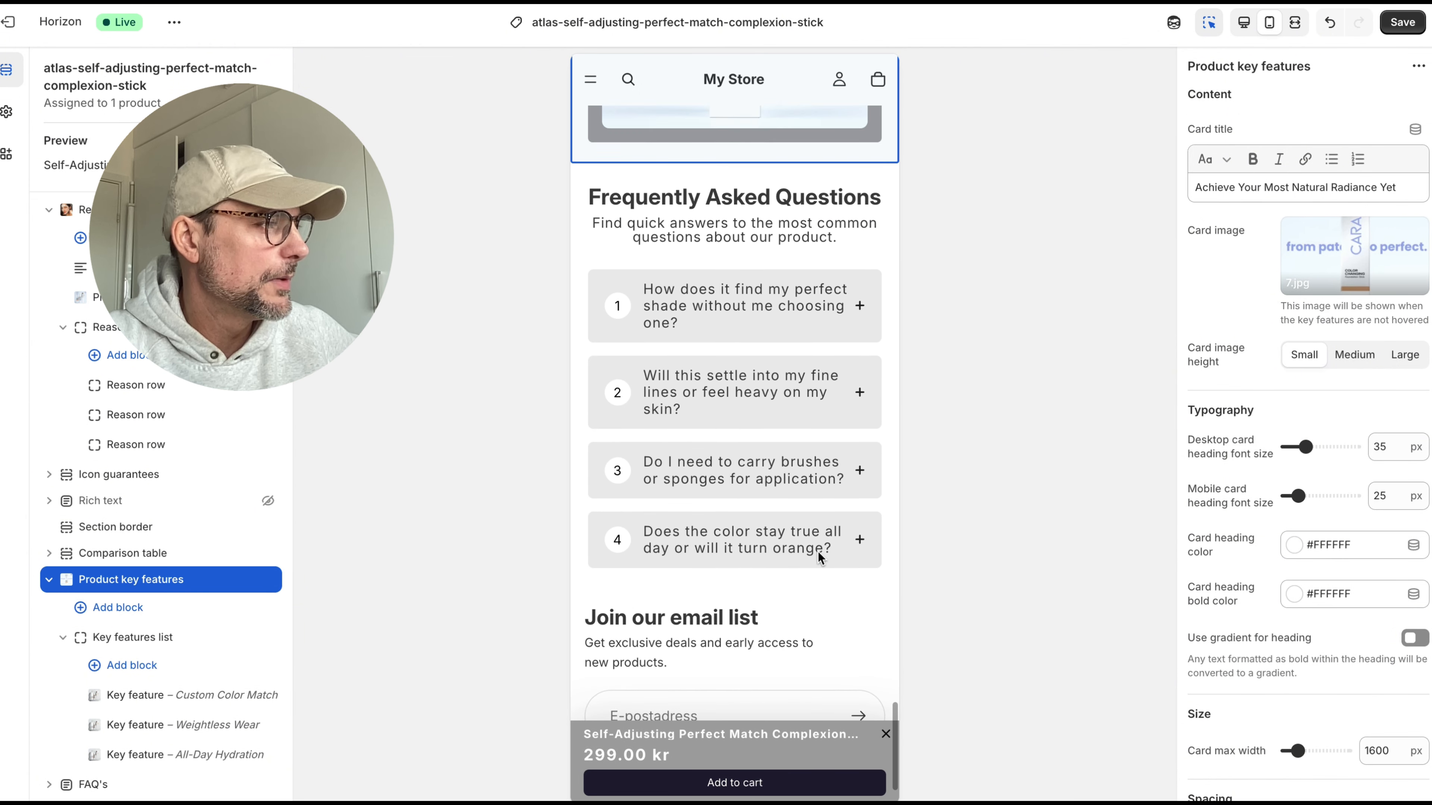
pyautogui.scroll(8, 818, 557)
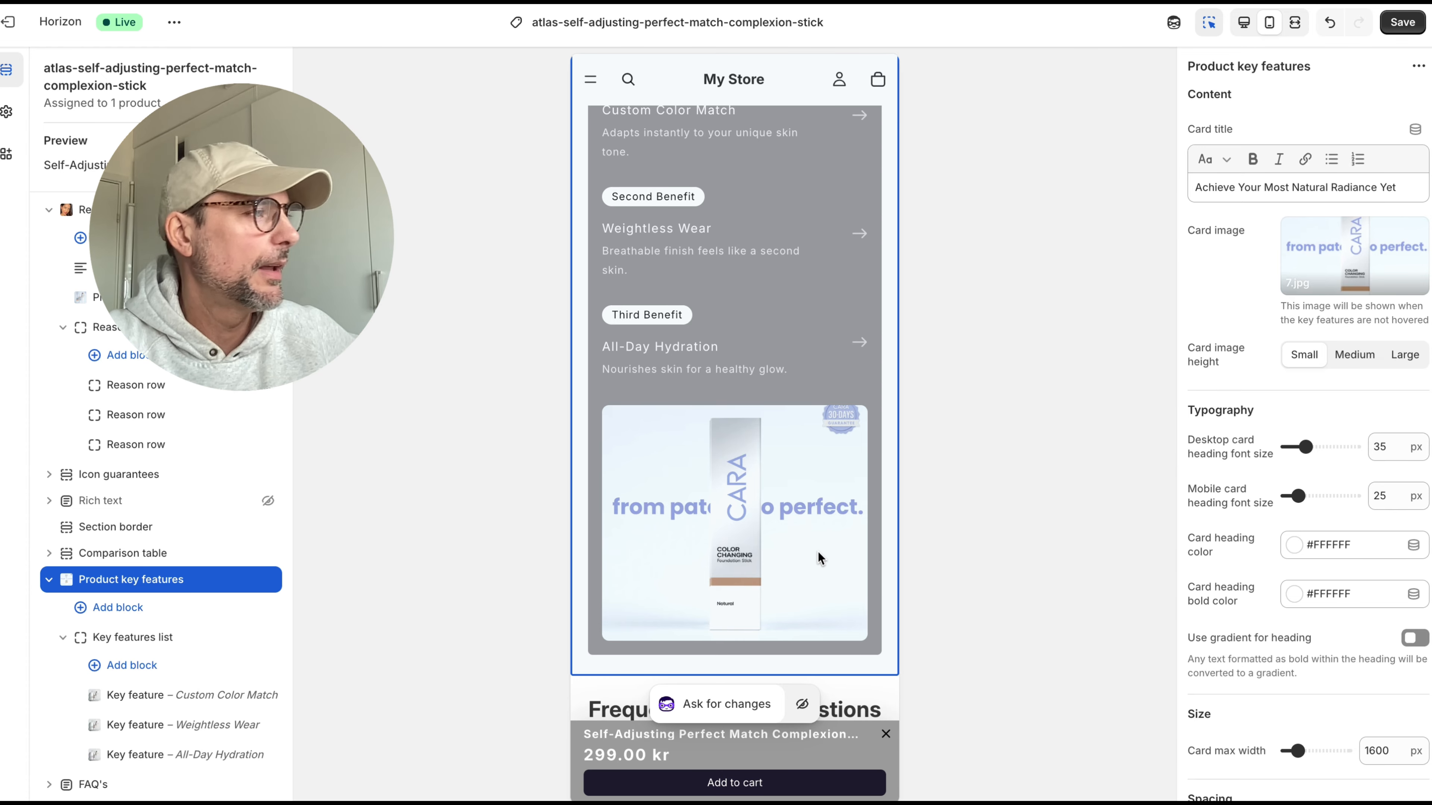
pyautogui.scroll(7, 734, 398)
pyautogui.scroll(15, 734, 399)
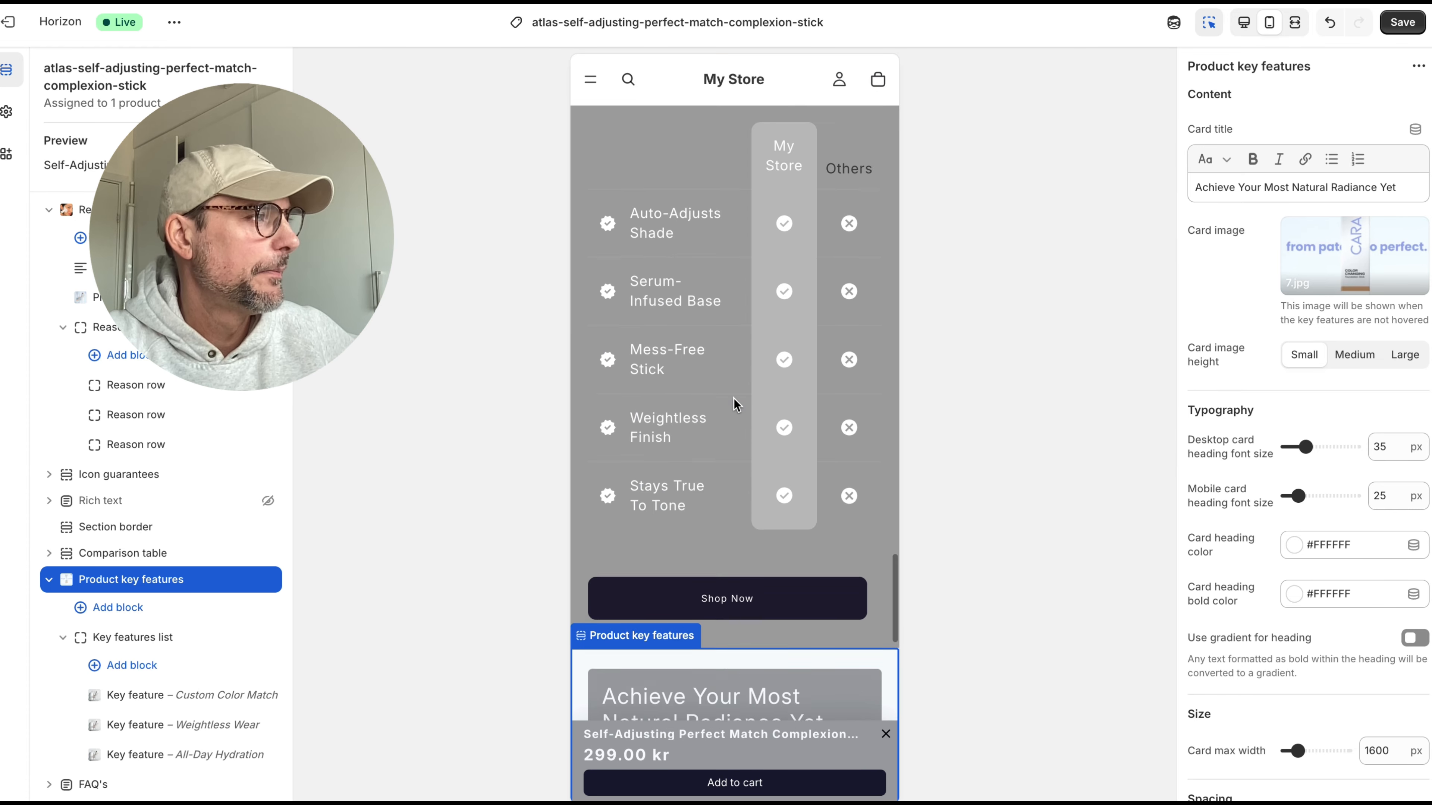
pyautogui.scroll(20, 735, 404)
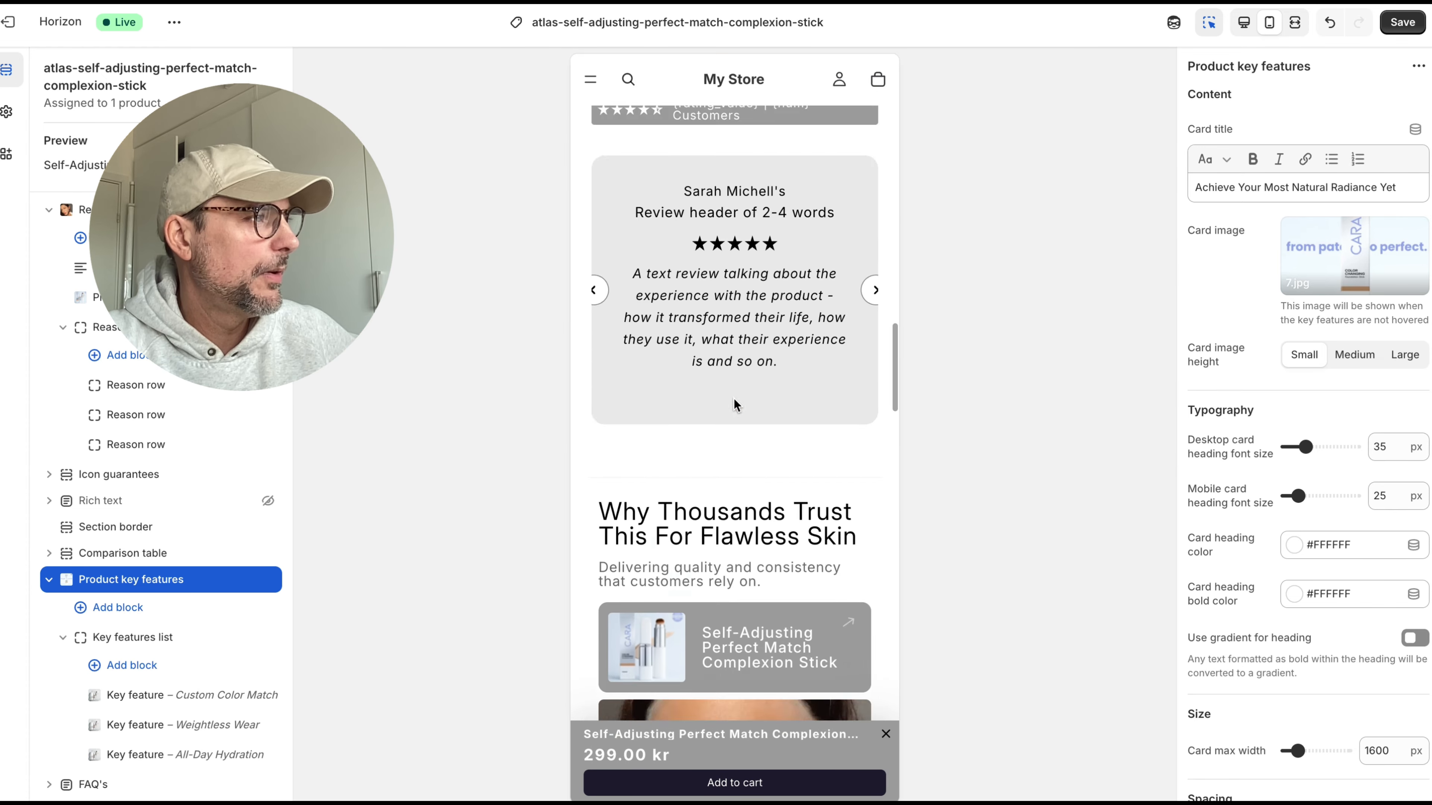
pyautogui.scroll(4, 735, 404)
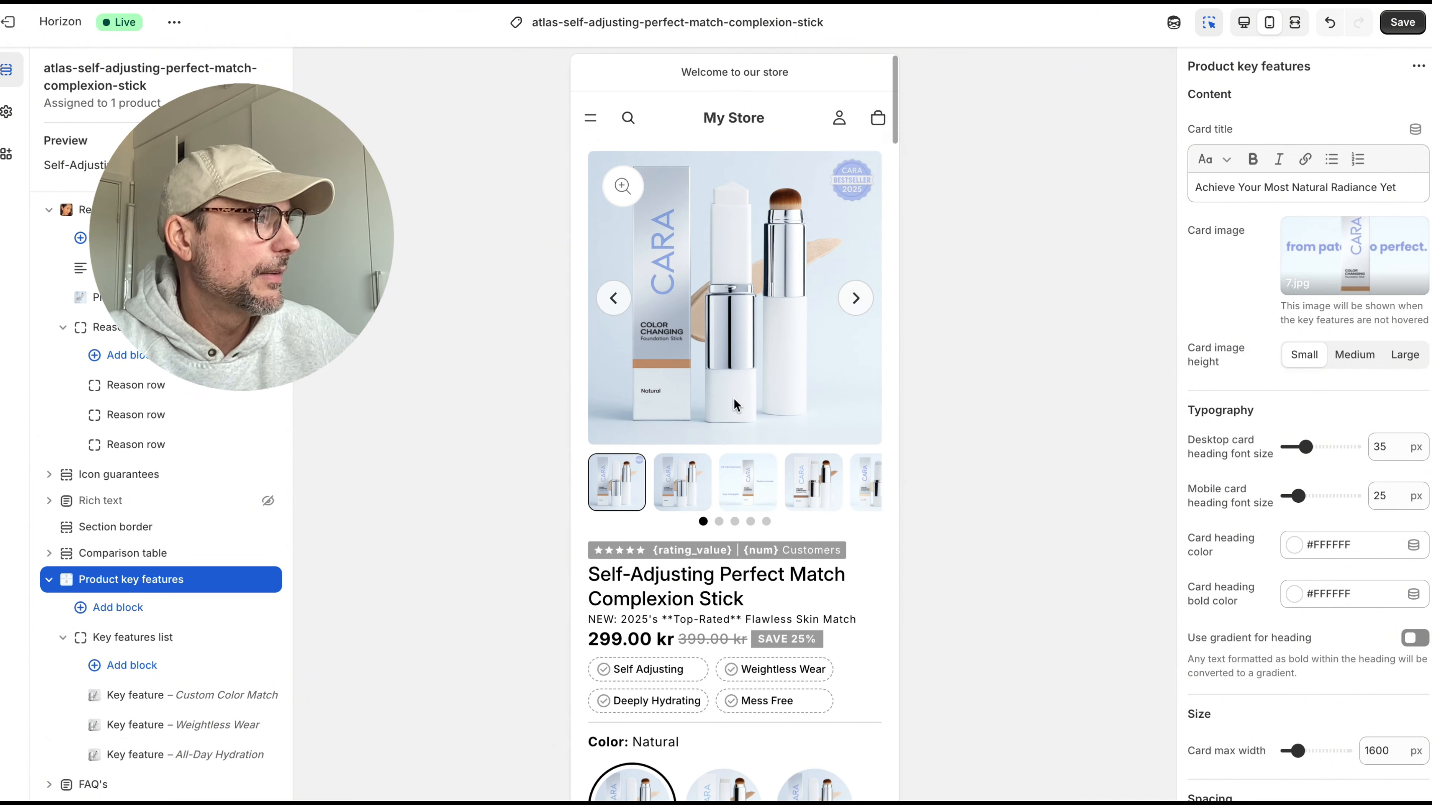
# Step: Set the store's default logo in the theme settings by uploading Namnlös design.png from the CARA - Foundation folder
pyautogui.click(747, 123)
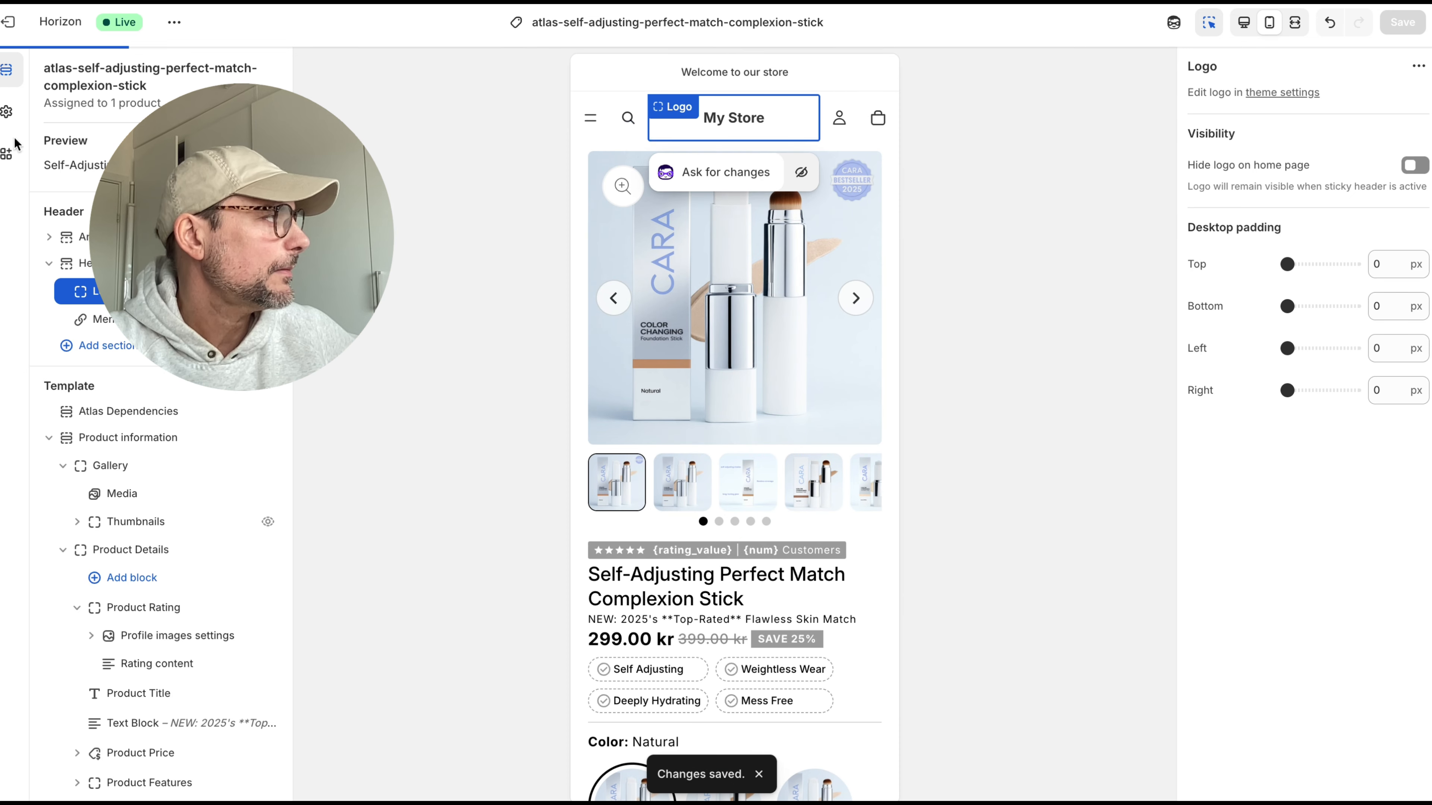
pyautogui.click(9, 115)
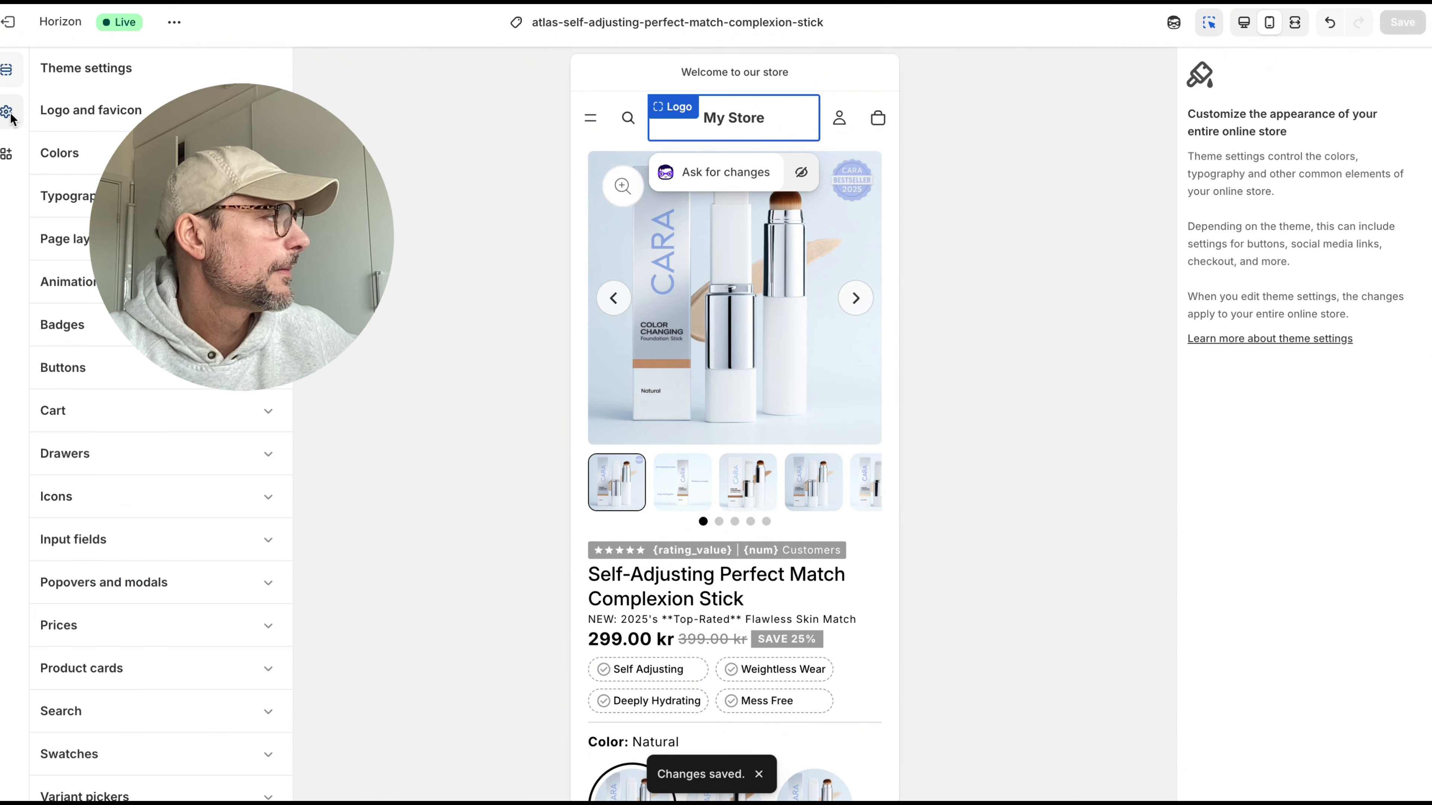
pyautogui.click(142, 113)
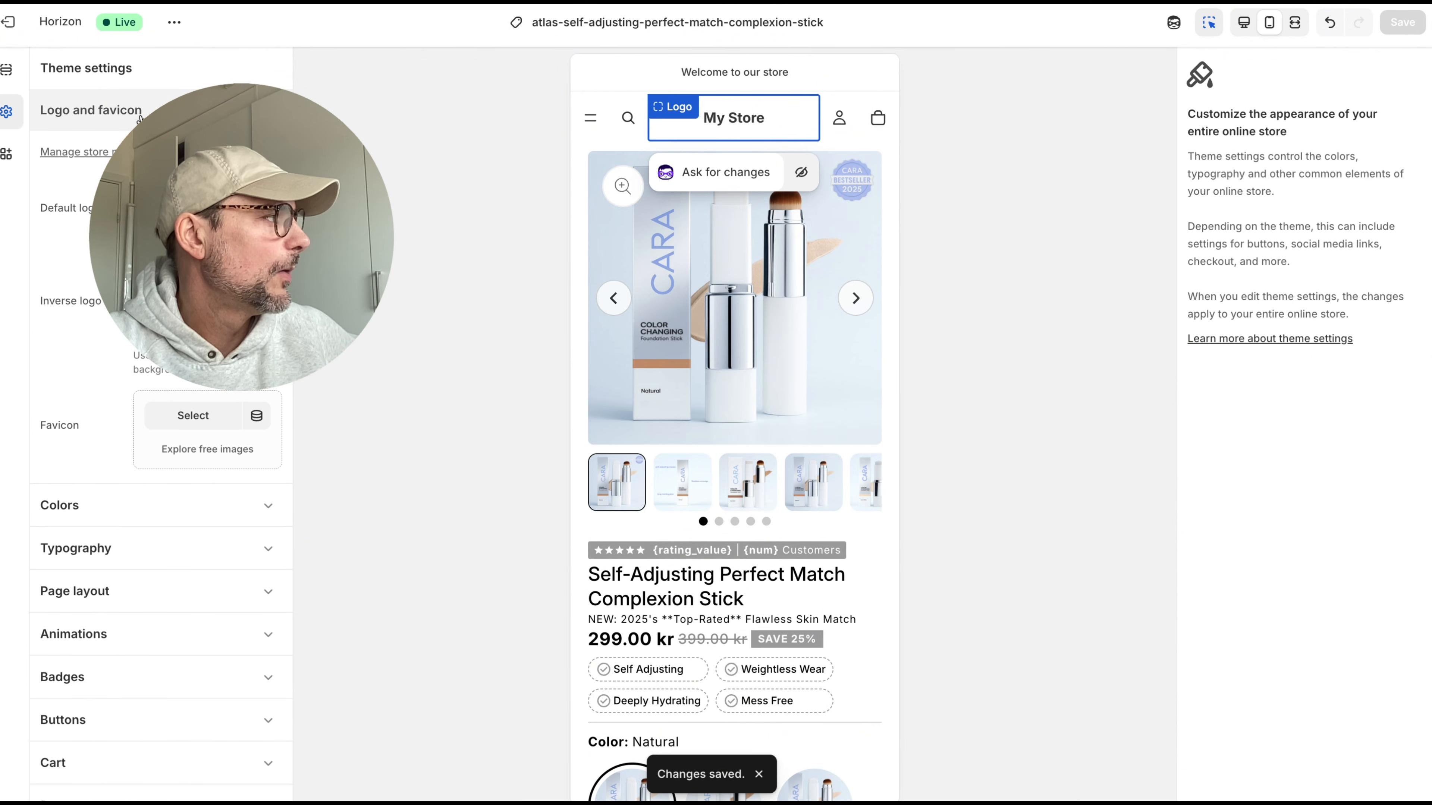
pyautogui.click(193, 198)
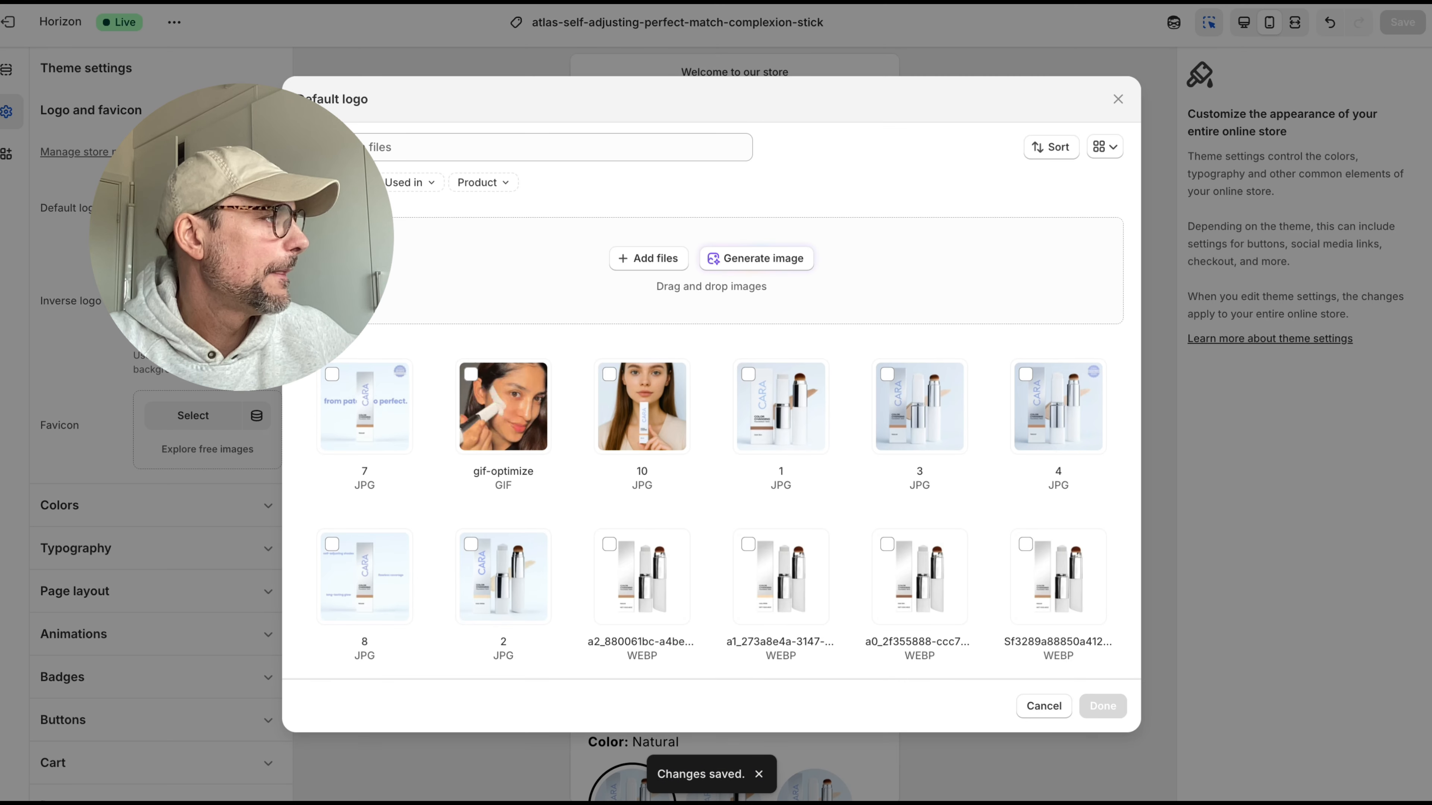
pyautogui.click(647, 258)
pyautogui.click(934, 243)
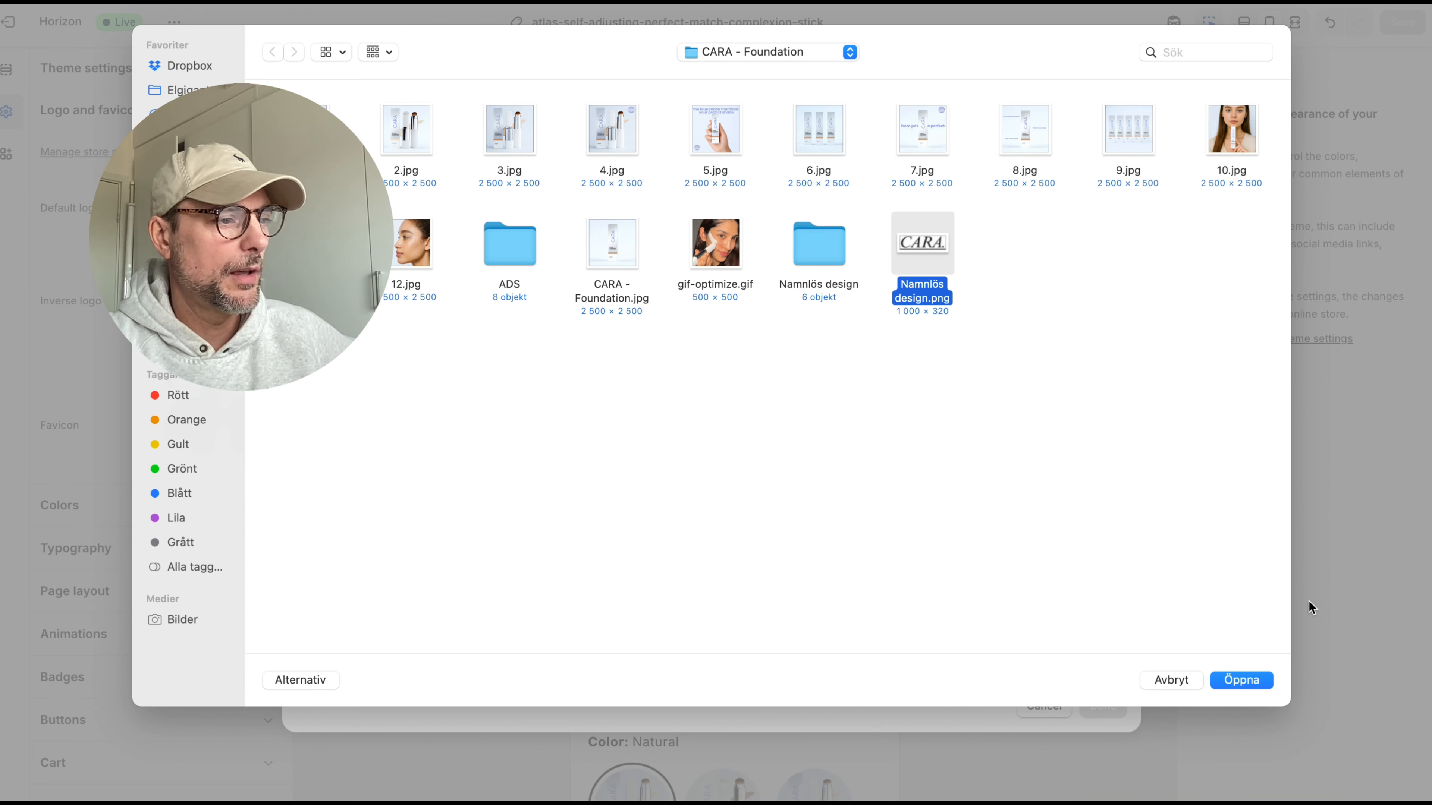
pyautogui.click(1251, 680)
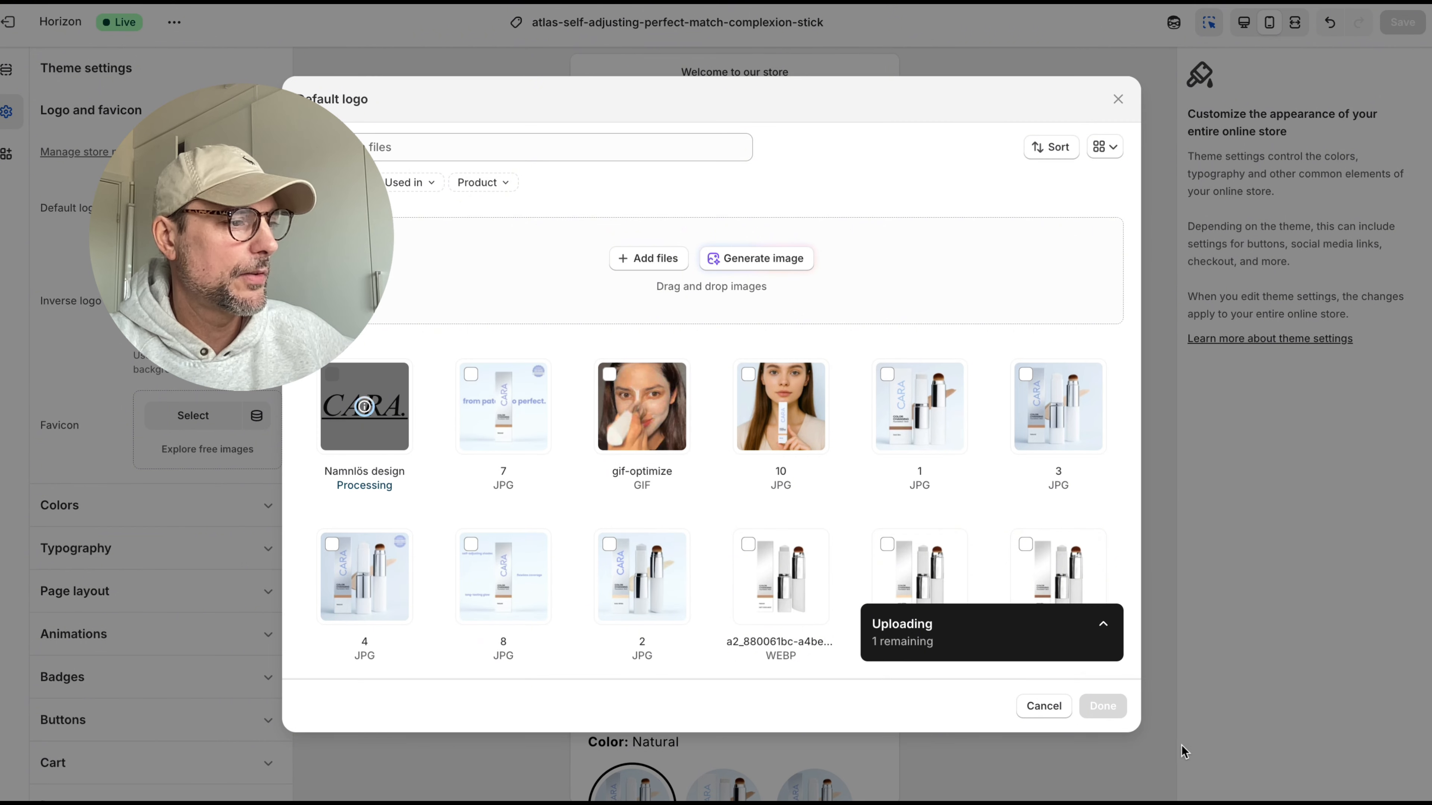
pyautogui.click(1113, 709)
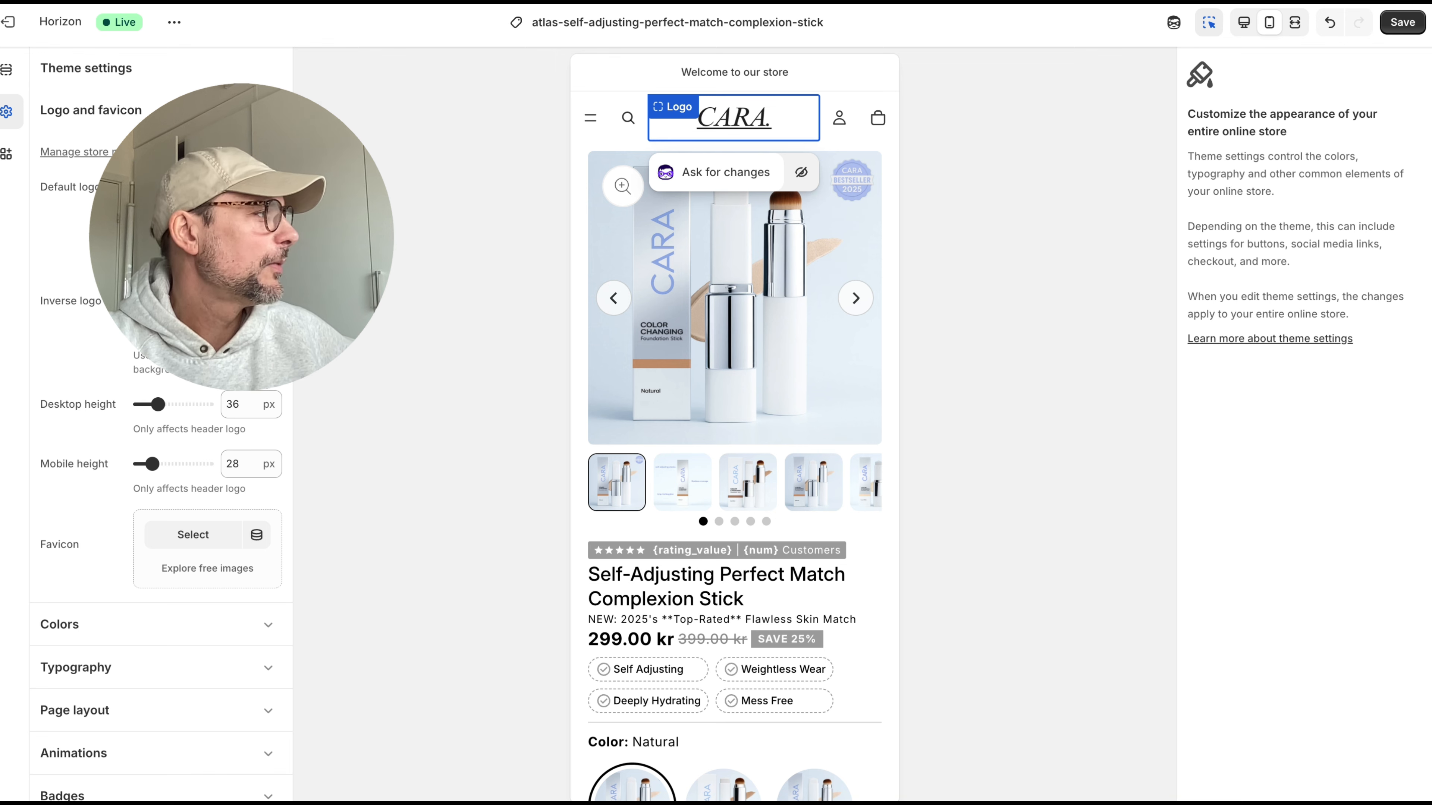
# Step: Increase the header logo's mobile height in the theme settings and check its size in the page preview
pyautogui.scroll(-4, 169, 507)
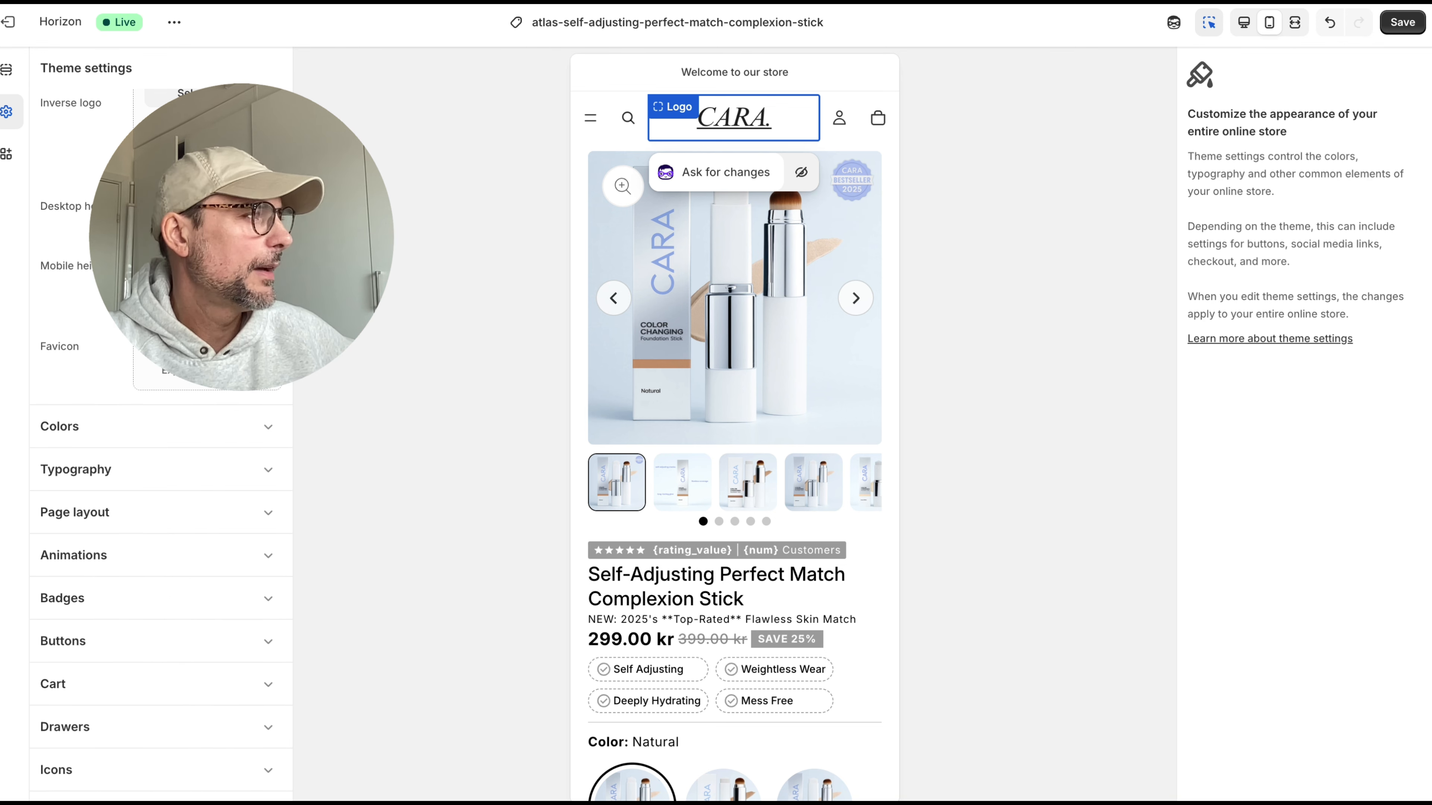
pyautogui.click(1402, 23)
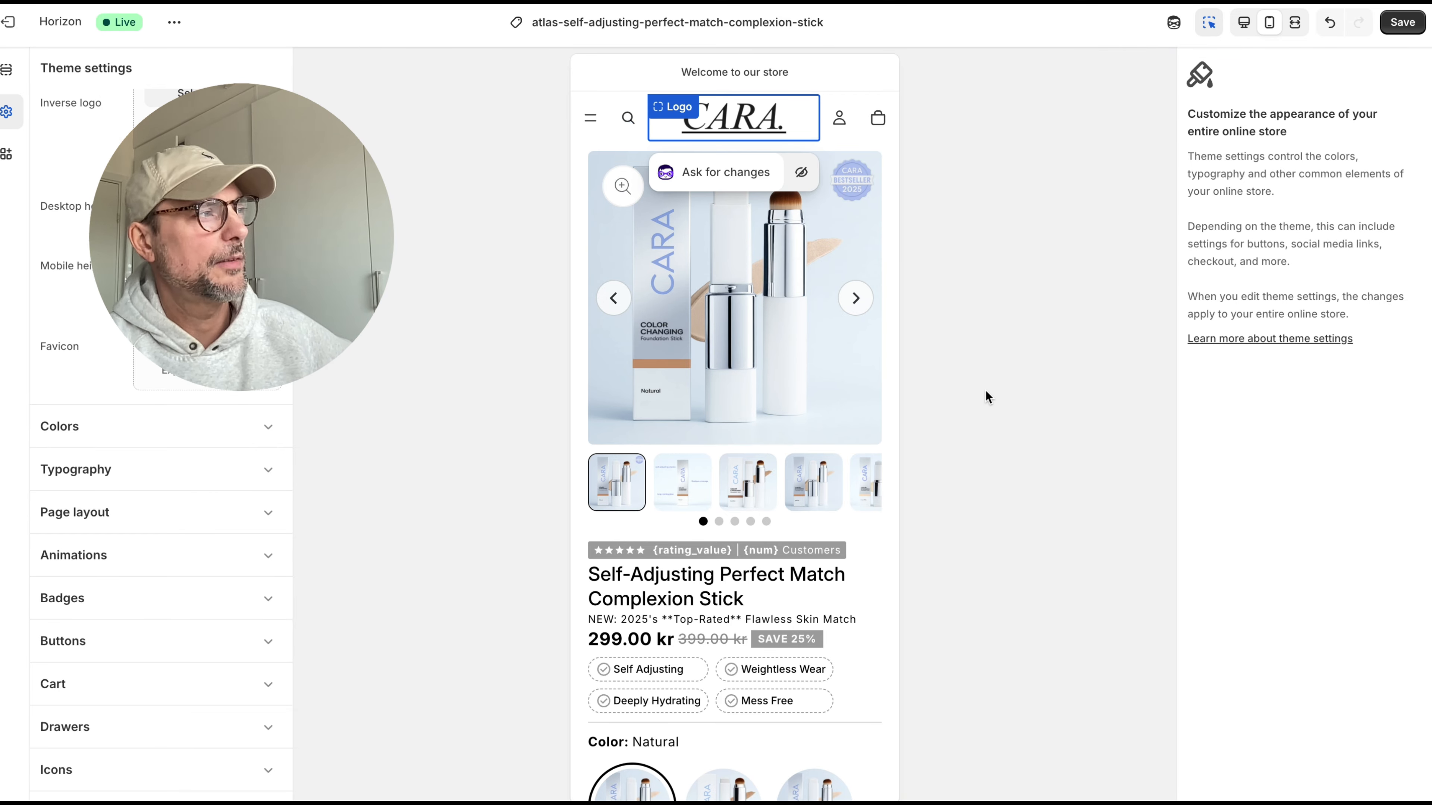
pyautogui.scroll(-2, 816, 427)
pyautogui.scroll(1, 815, 427)
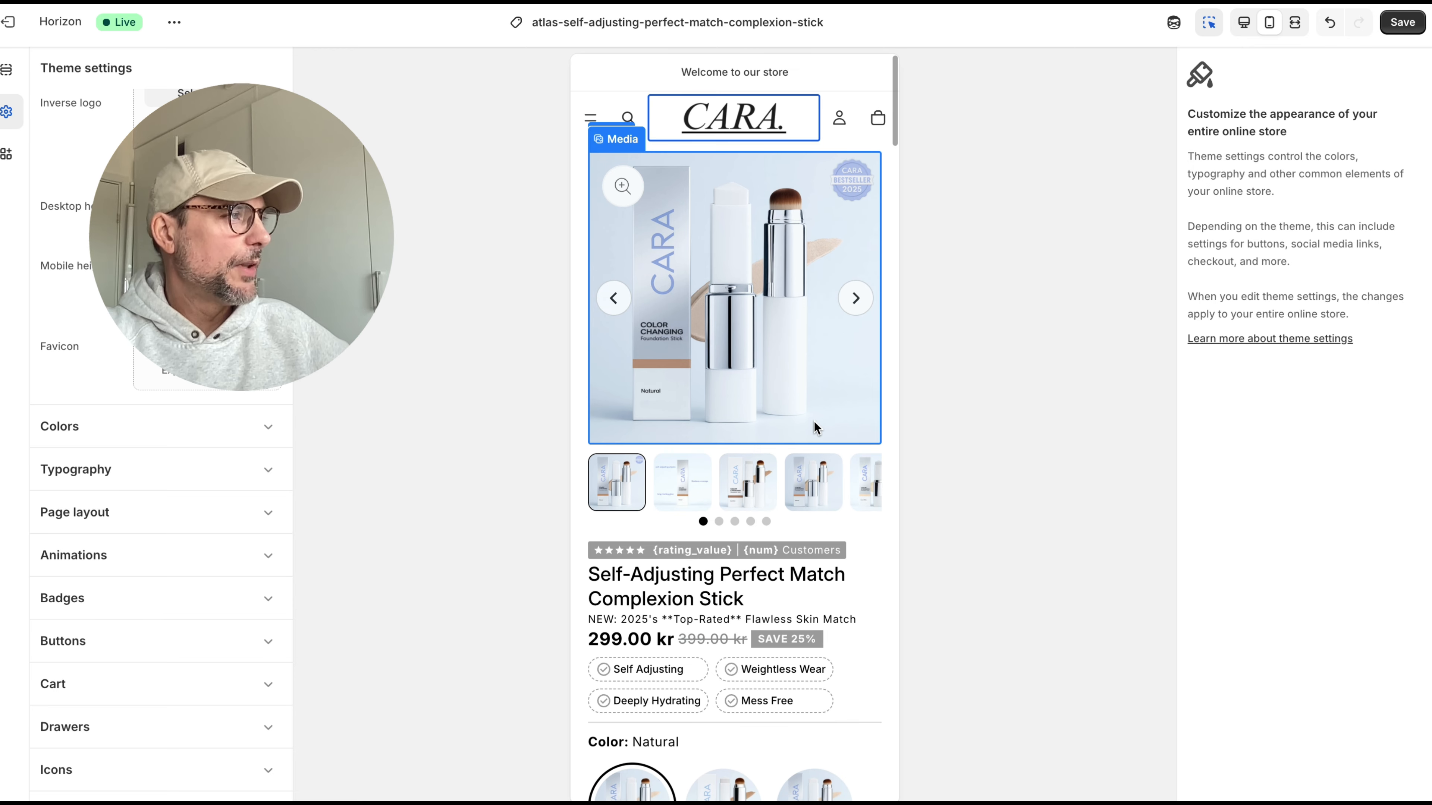
# Step: Check the page preview down to the comparison table section and save the theme changes
pyautogui.scroll(-6, 816, 427)
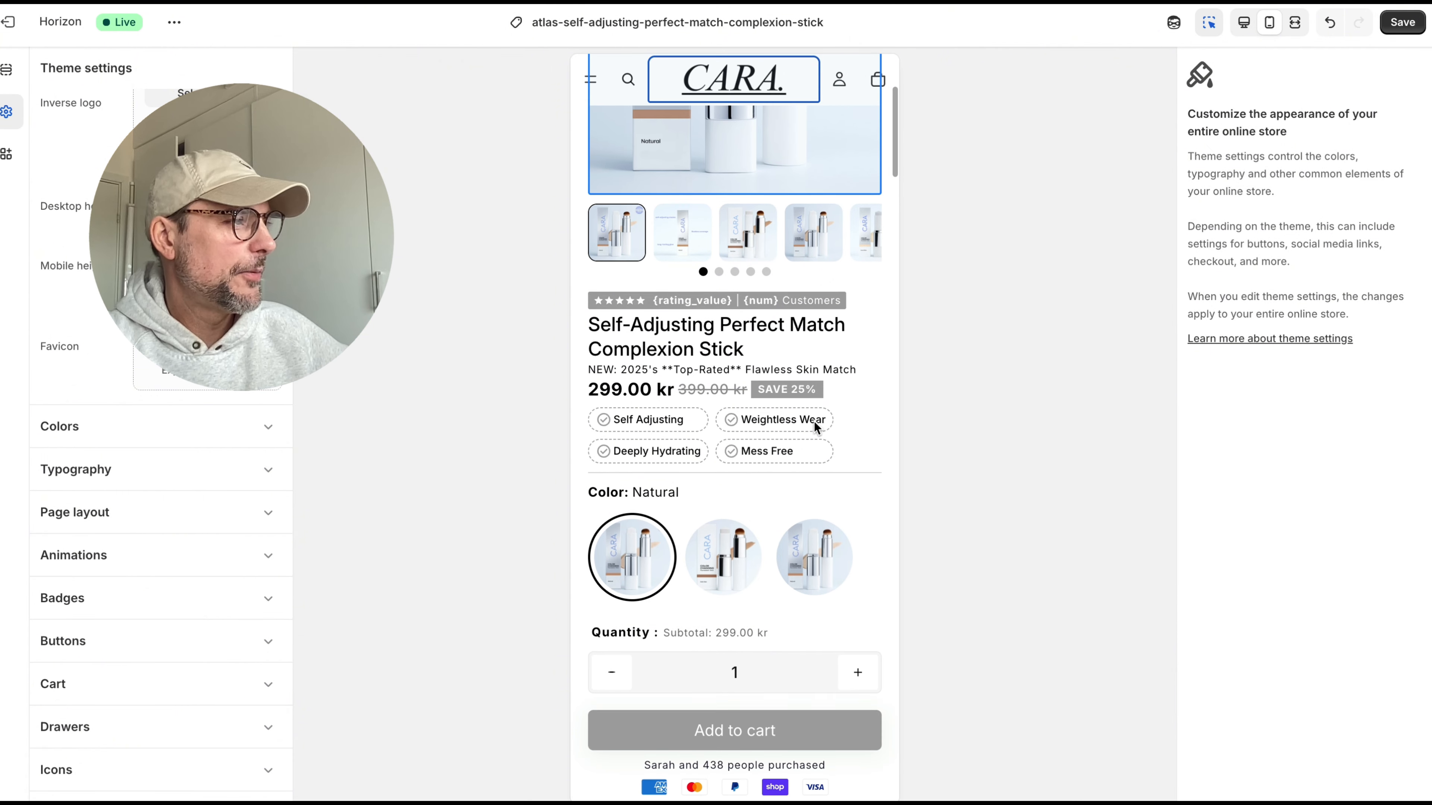
pyautogui.scroll(-15, 814, 421)
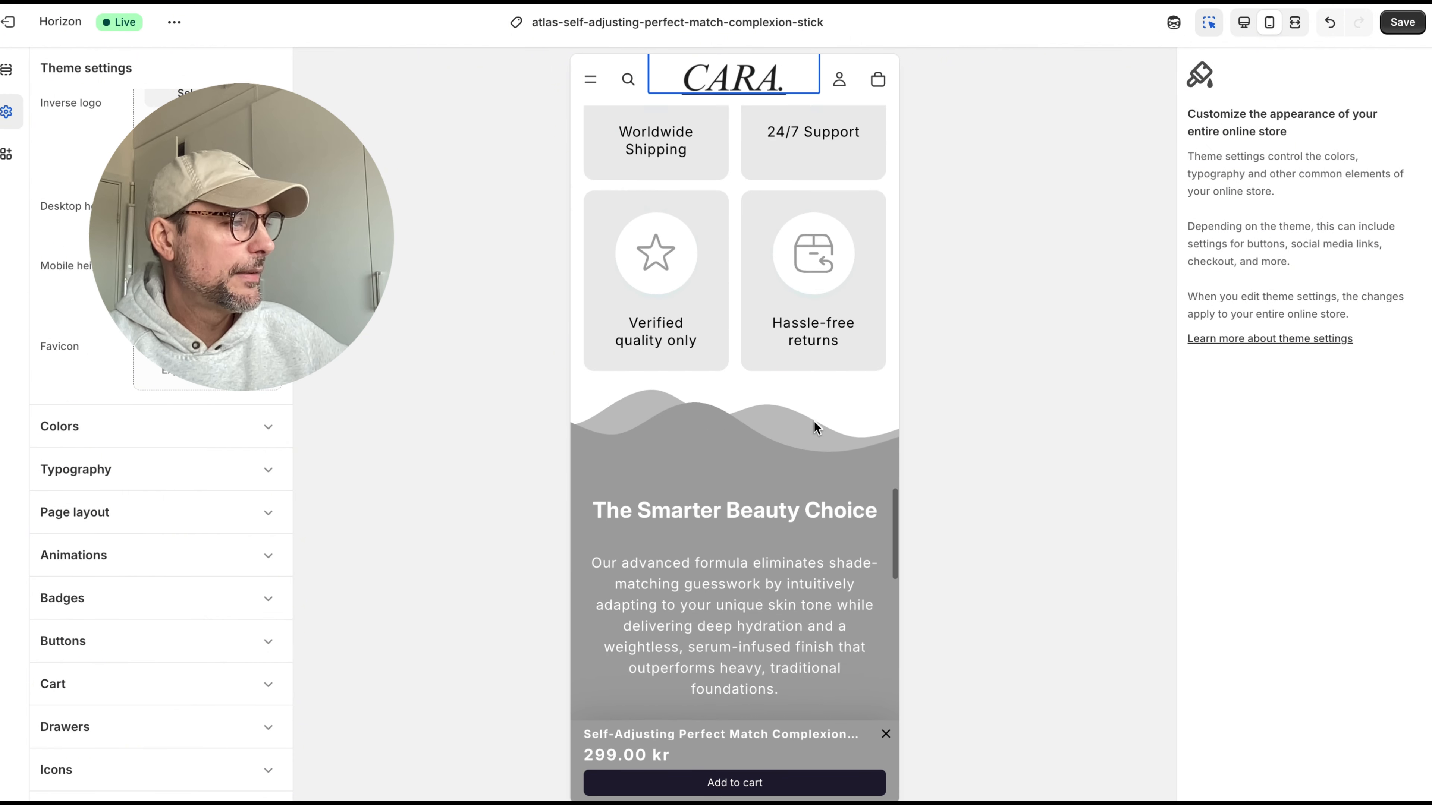
pyautogui.scroll(-2, 814, 427)
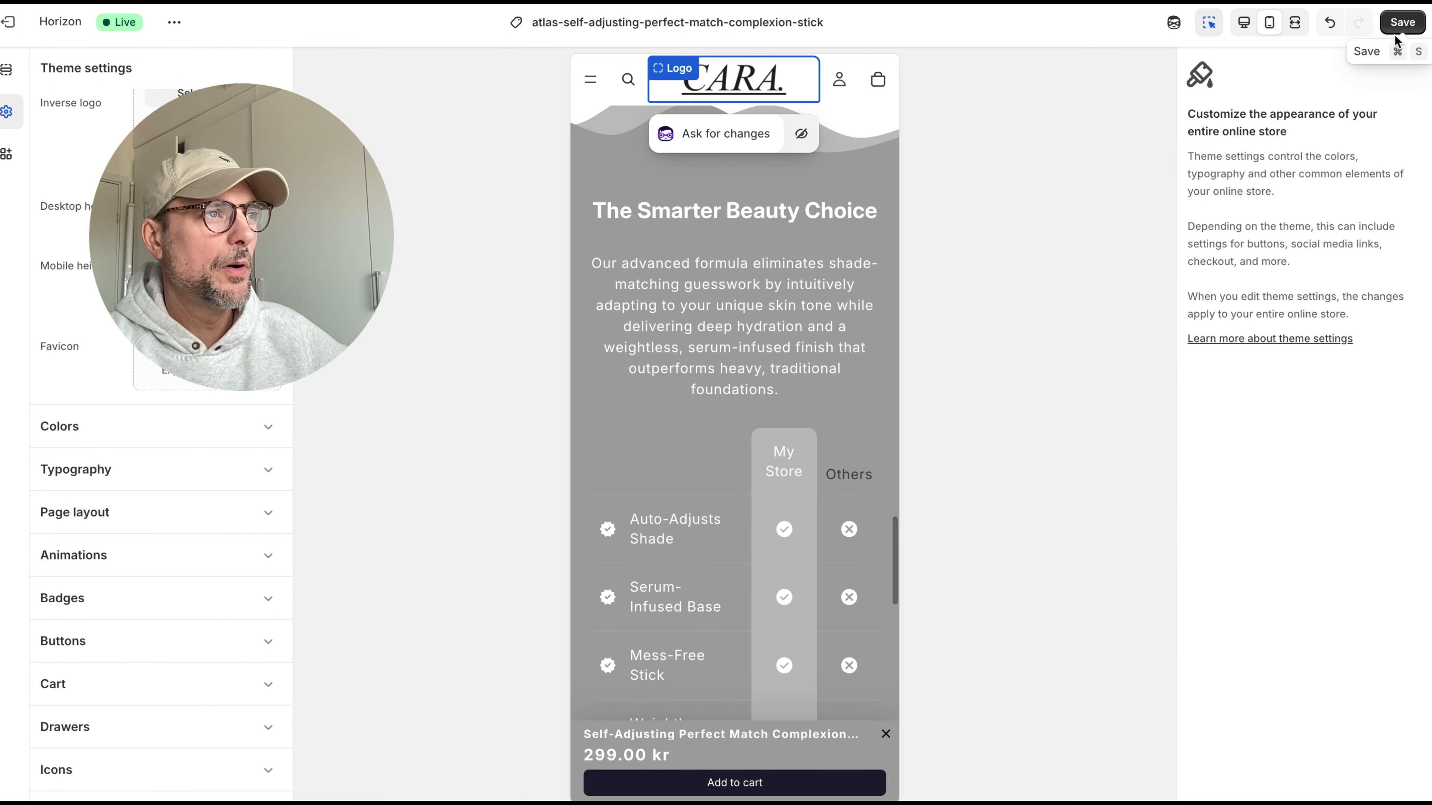
pyautogui.click(1394, 25)
# Step: Review the saved mobile page preview, examining the product gallery, variant picker, add-to-cart area, icon highlights and customer review sections
pyautogui.scroll(15, 789, 405)
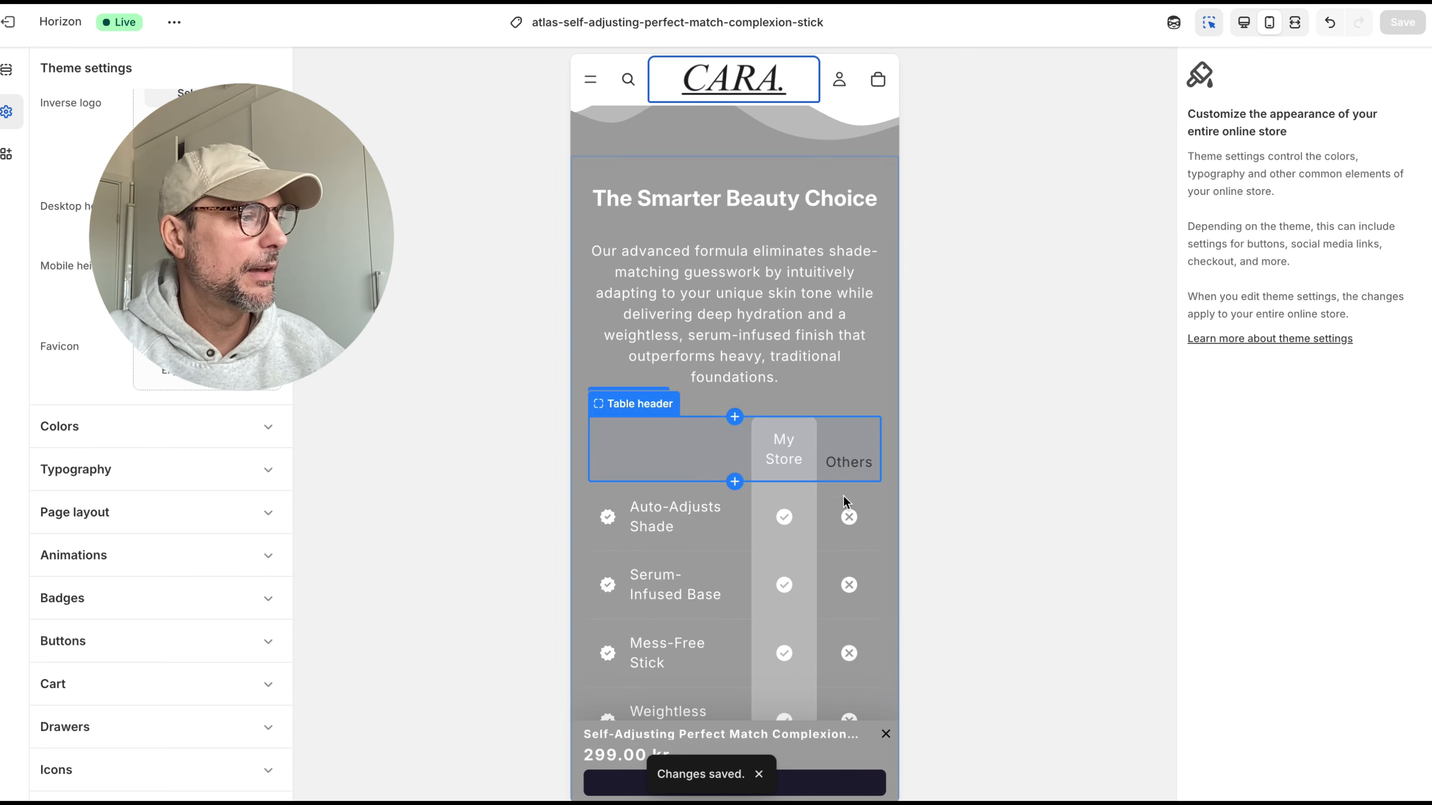
pyautogui.scroll(12, 805, 366)
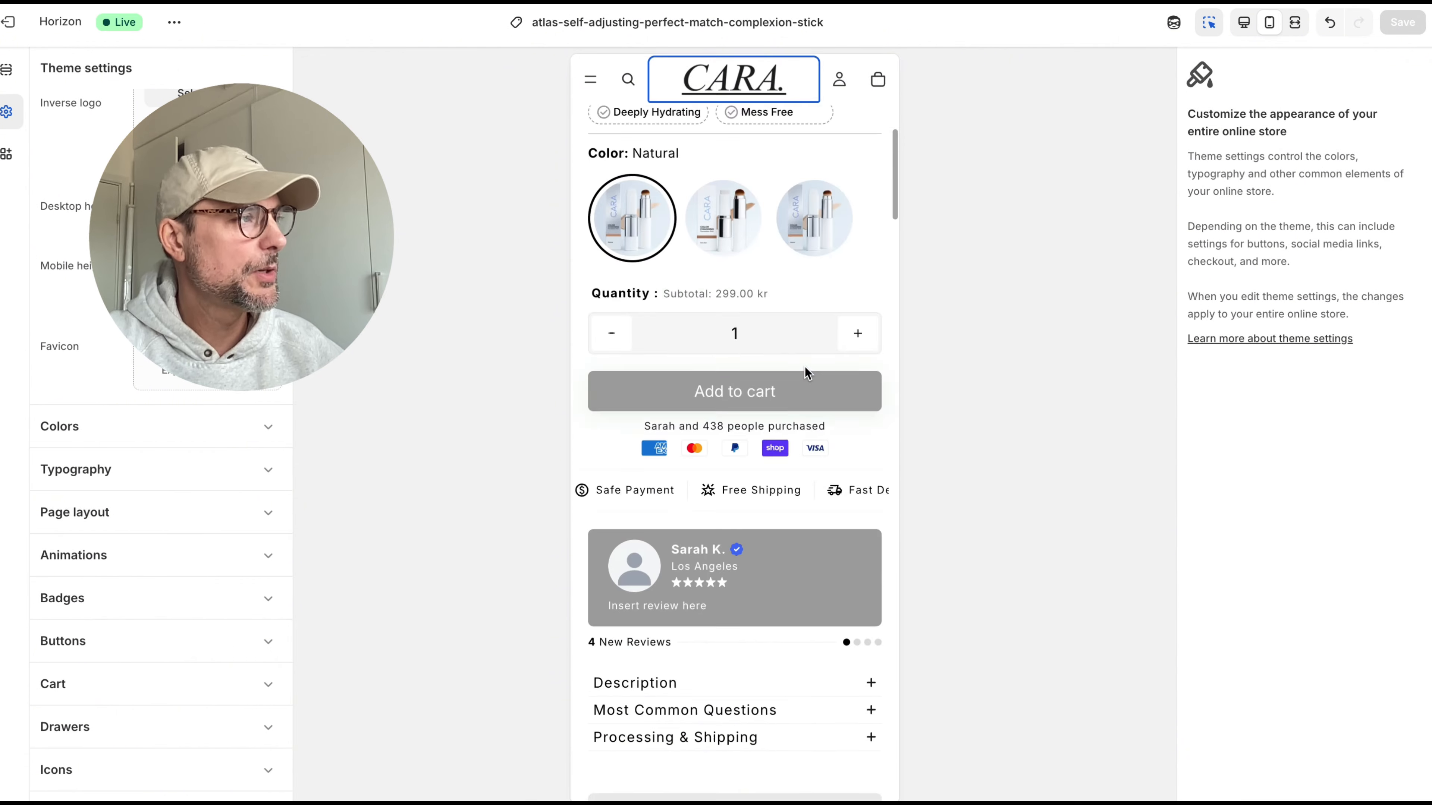
pyautogui.scroll(-2, 676, 462)
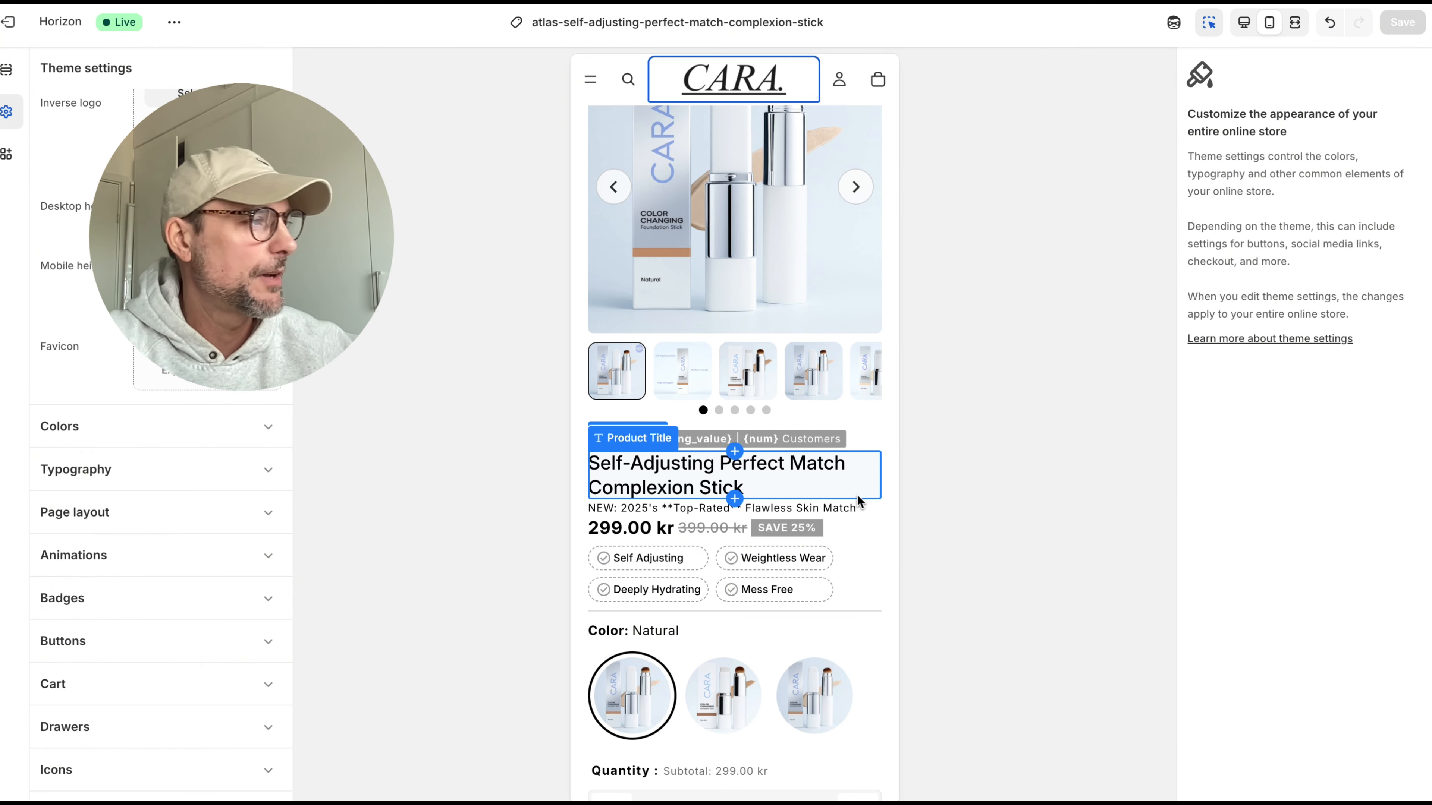
pyautogui.scroll(-1, 852, 485)
pyautogui.scroll(-5, 853, 486)
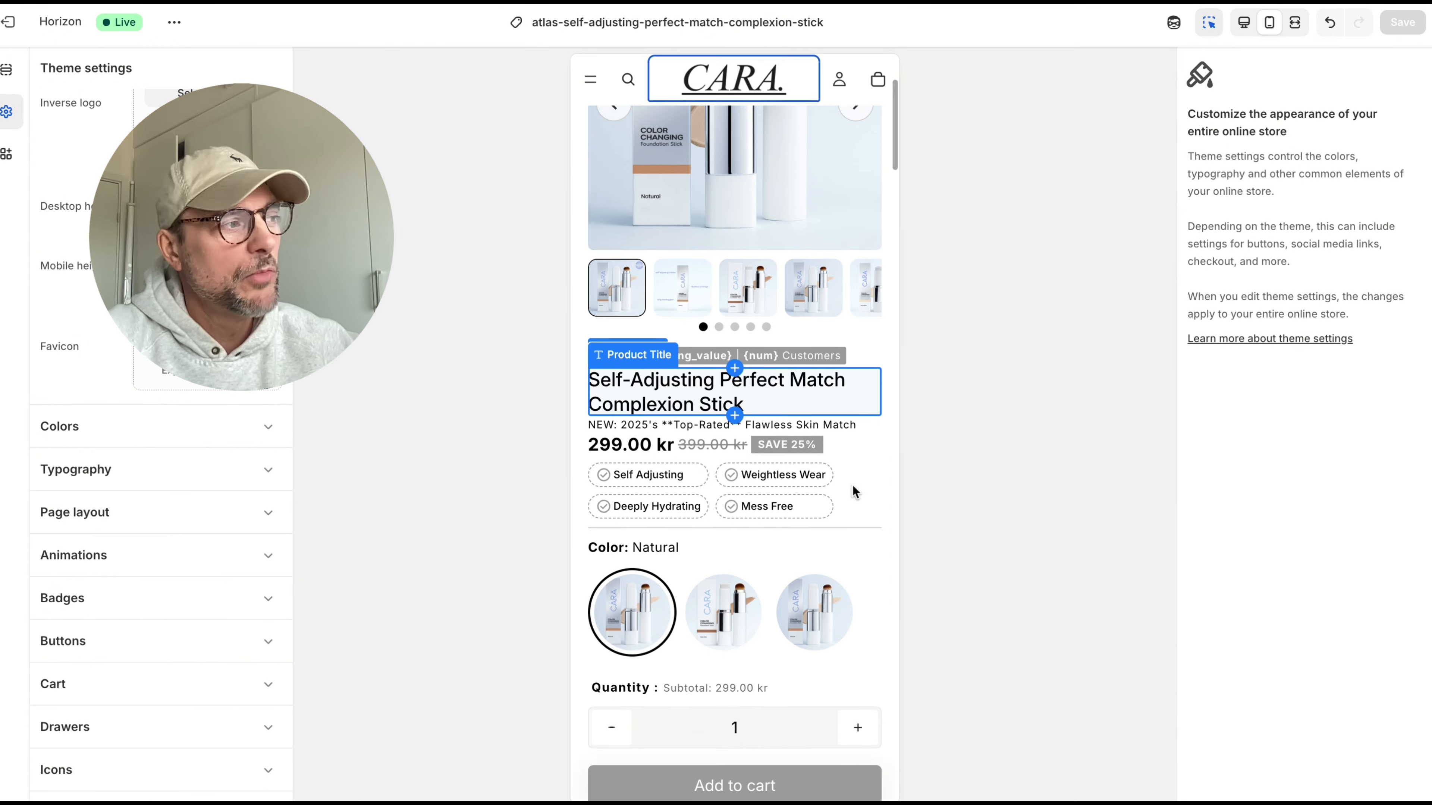
pyautogui.scroll(-12, 853, 492)
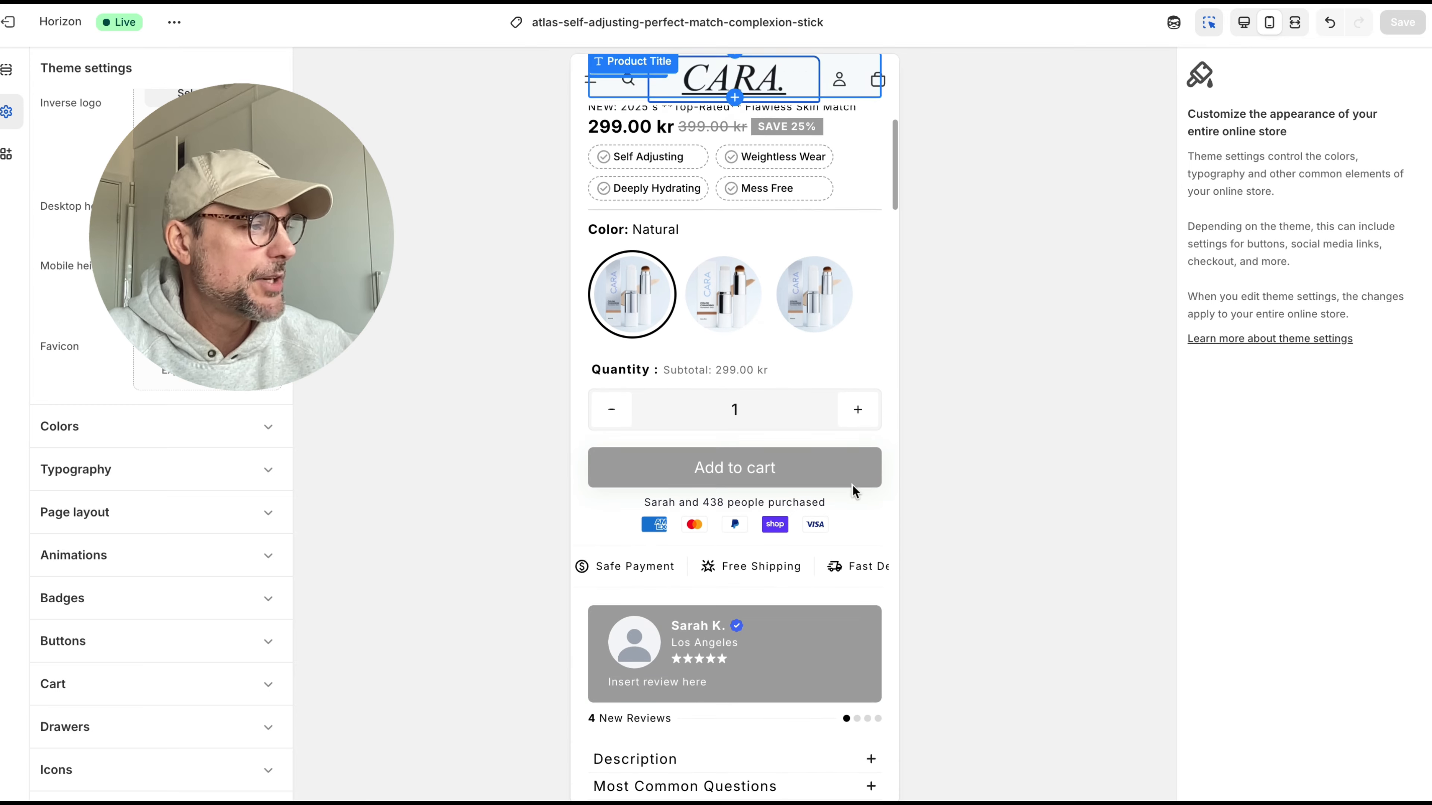
pyautogui.scroll(18, 870, 431)
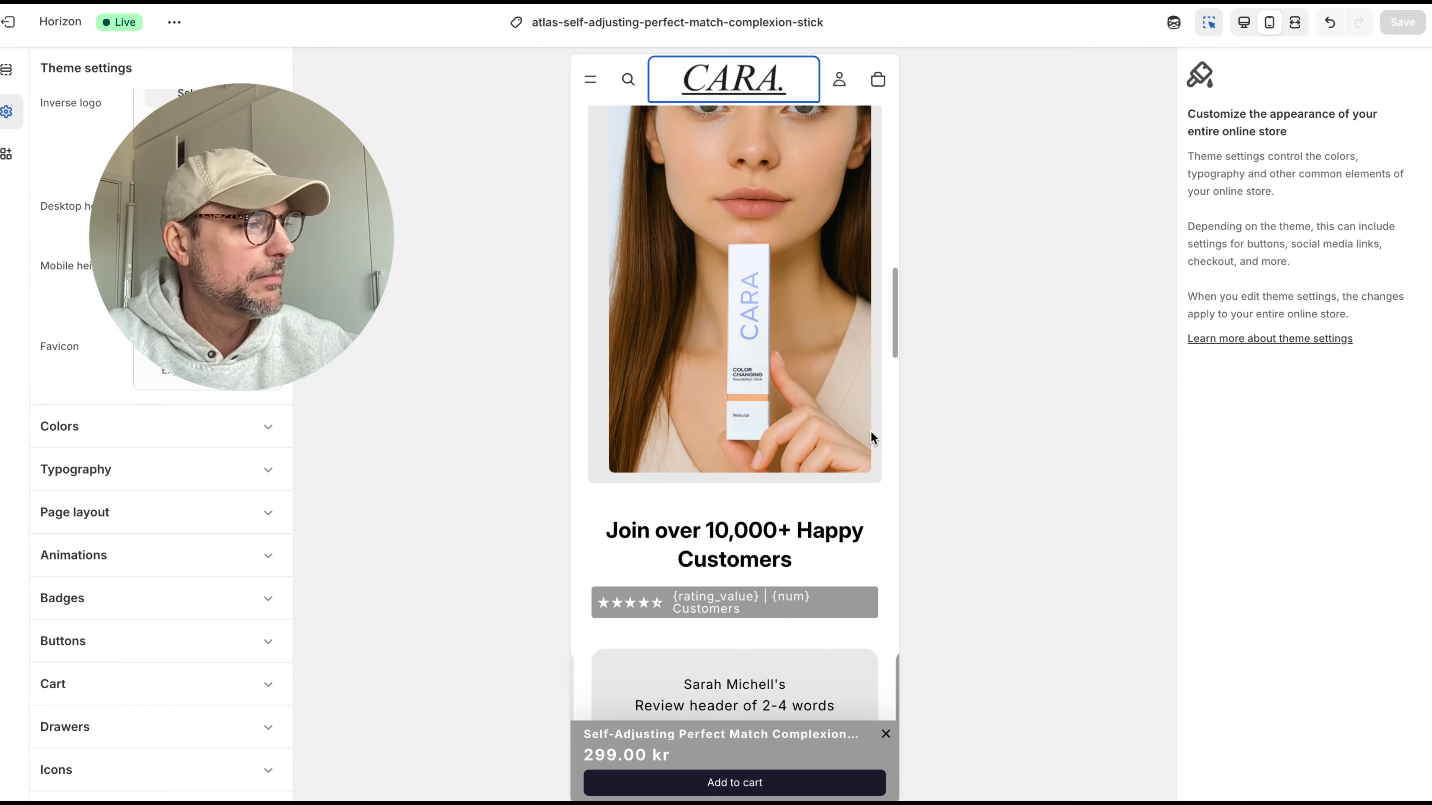
pyautogui.scroll(-7, 885, 382)
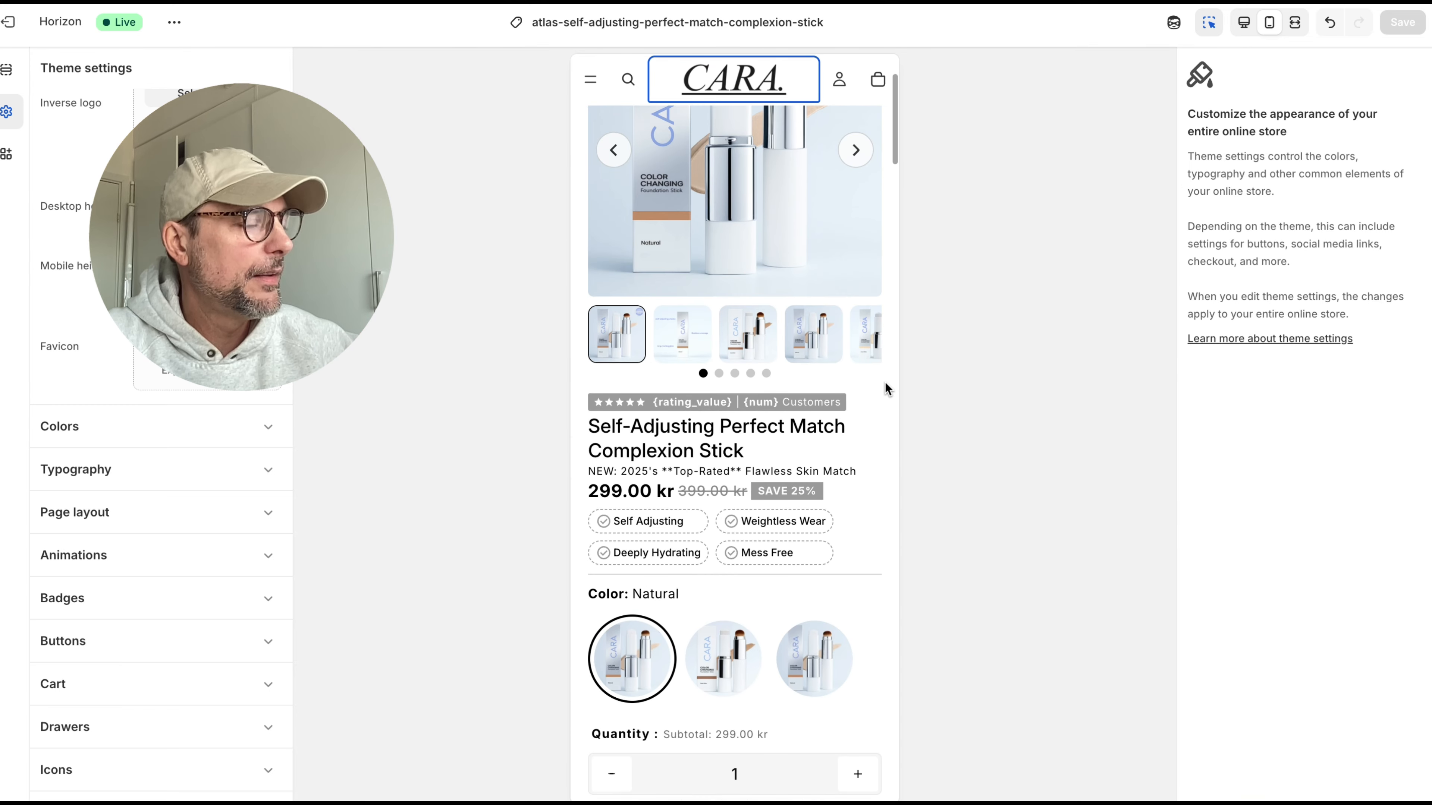
pyautogui.scroll(-8, 879, 445)
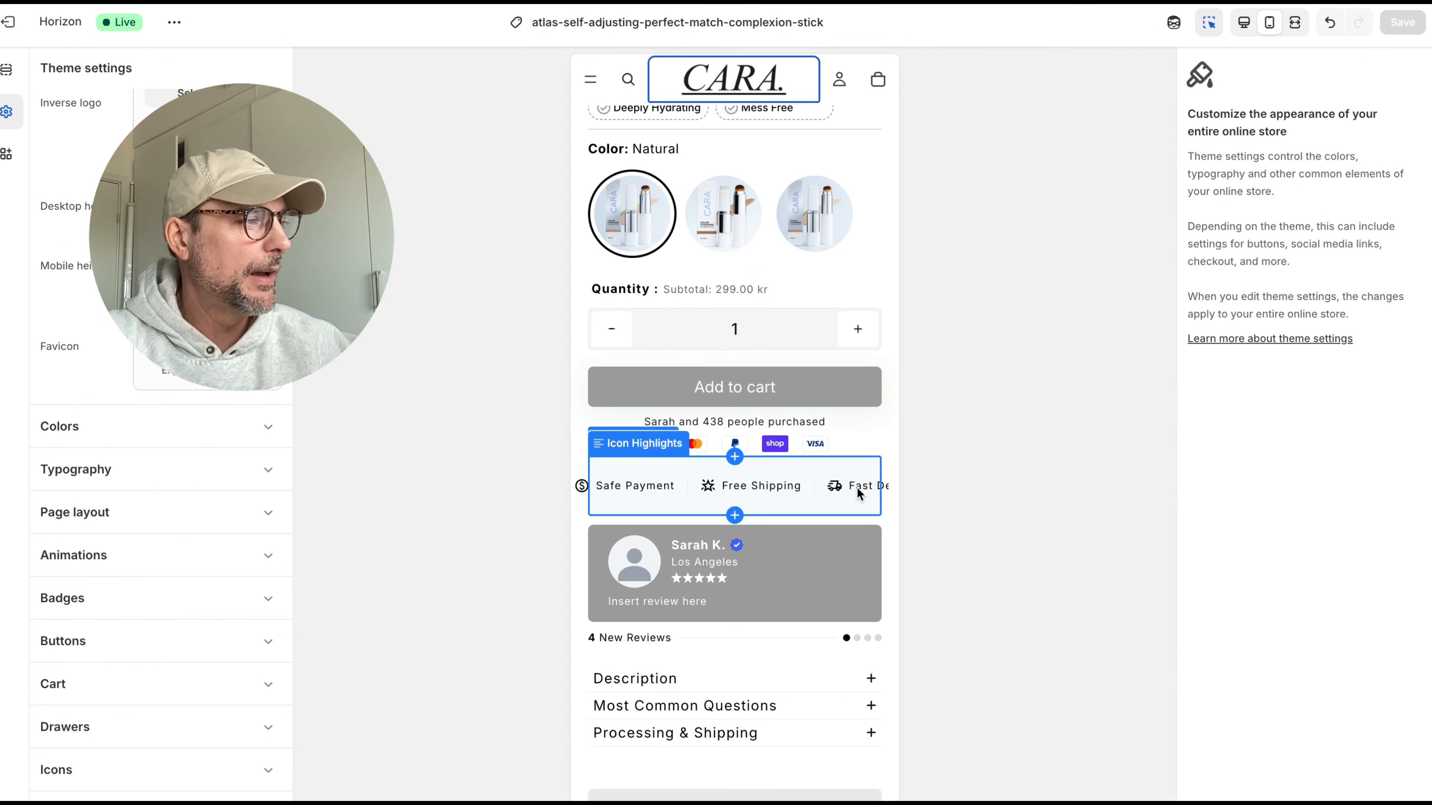
pyautogui.scroll(-5, 856, 491)
pyautogui.scroll(-15, 856, 486)
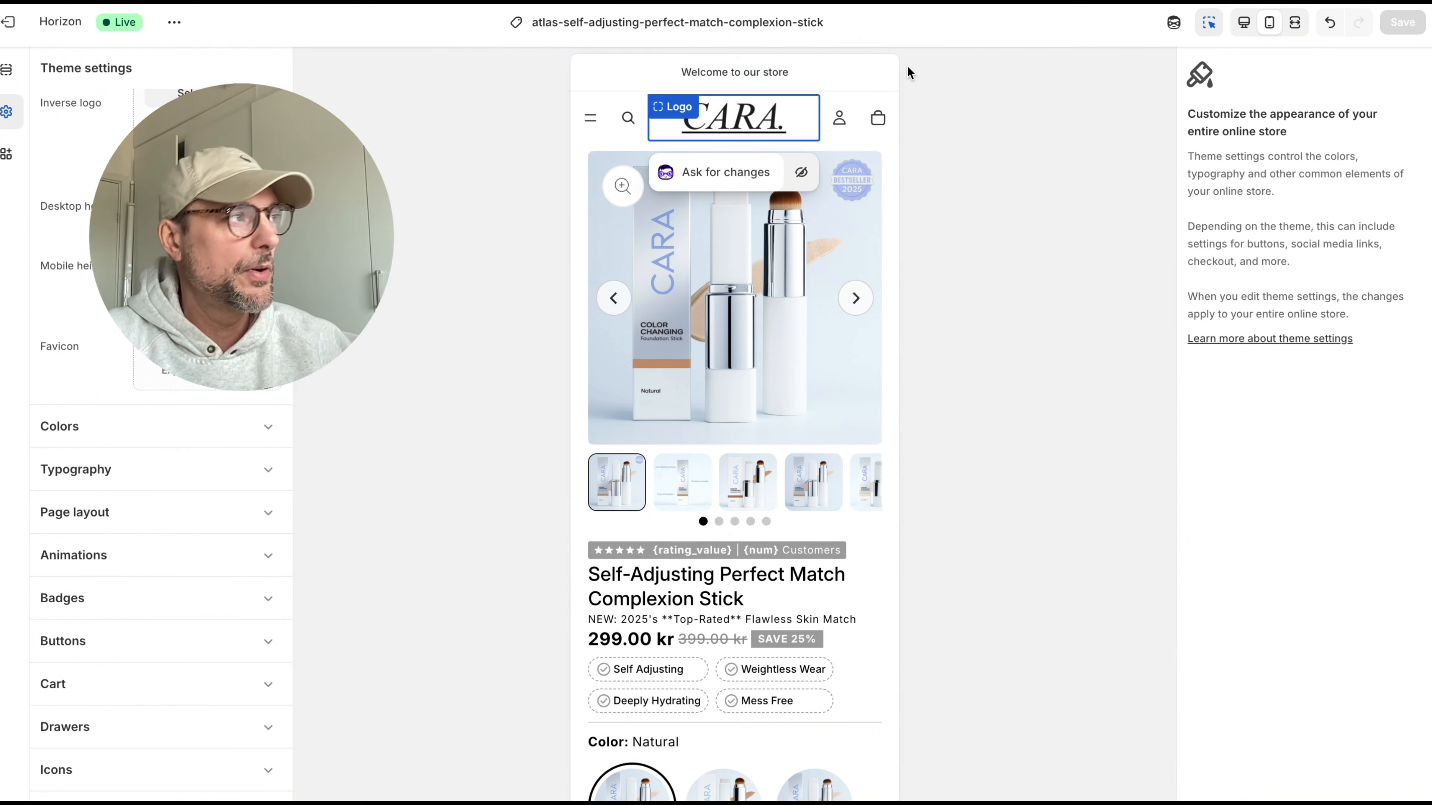
pyautogui.scroll(-10, 810, 571)
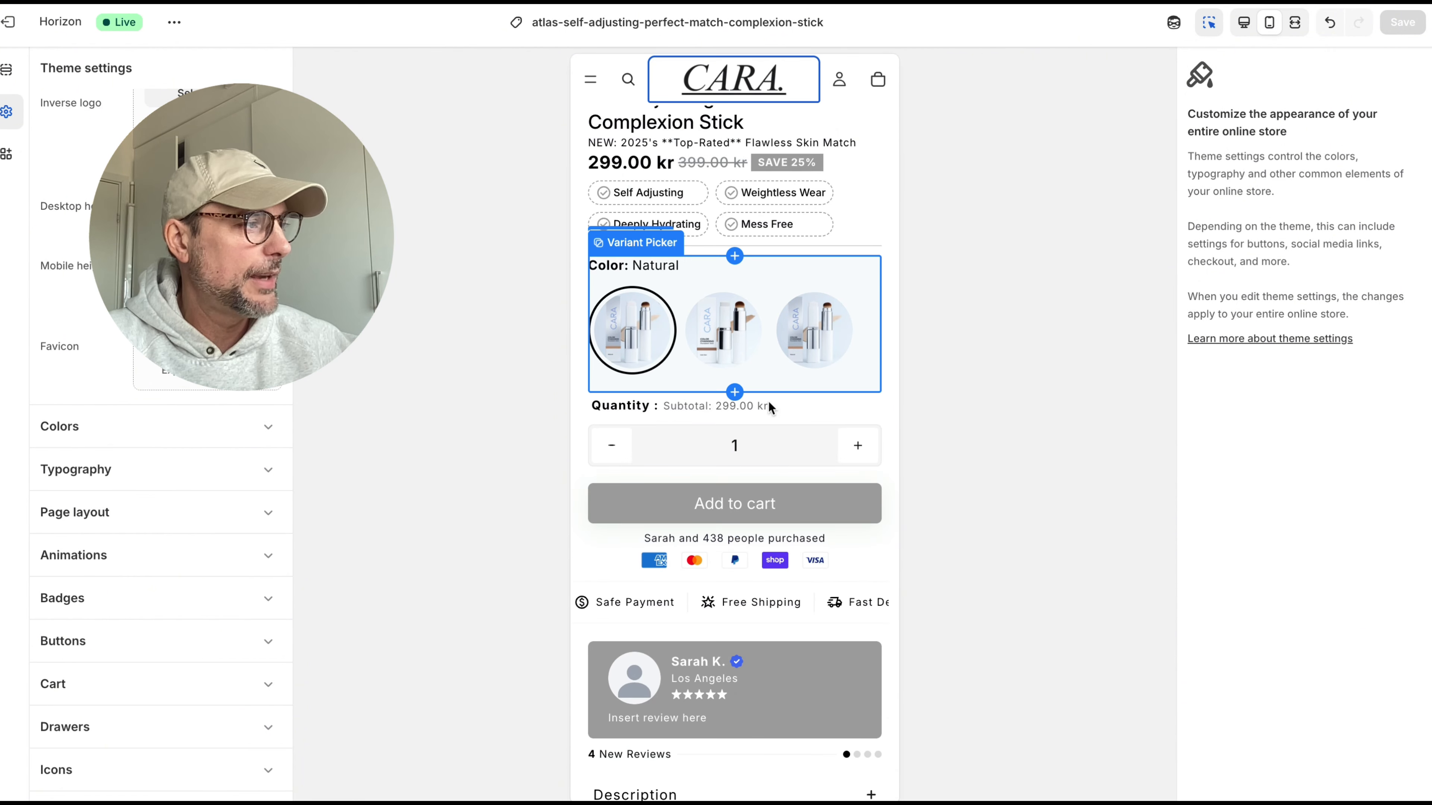
# Step: Open the Product Price block's settings and look over the surrounding product information in the preview
pyautogui.scroll(3, 838, 399)
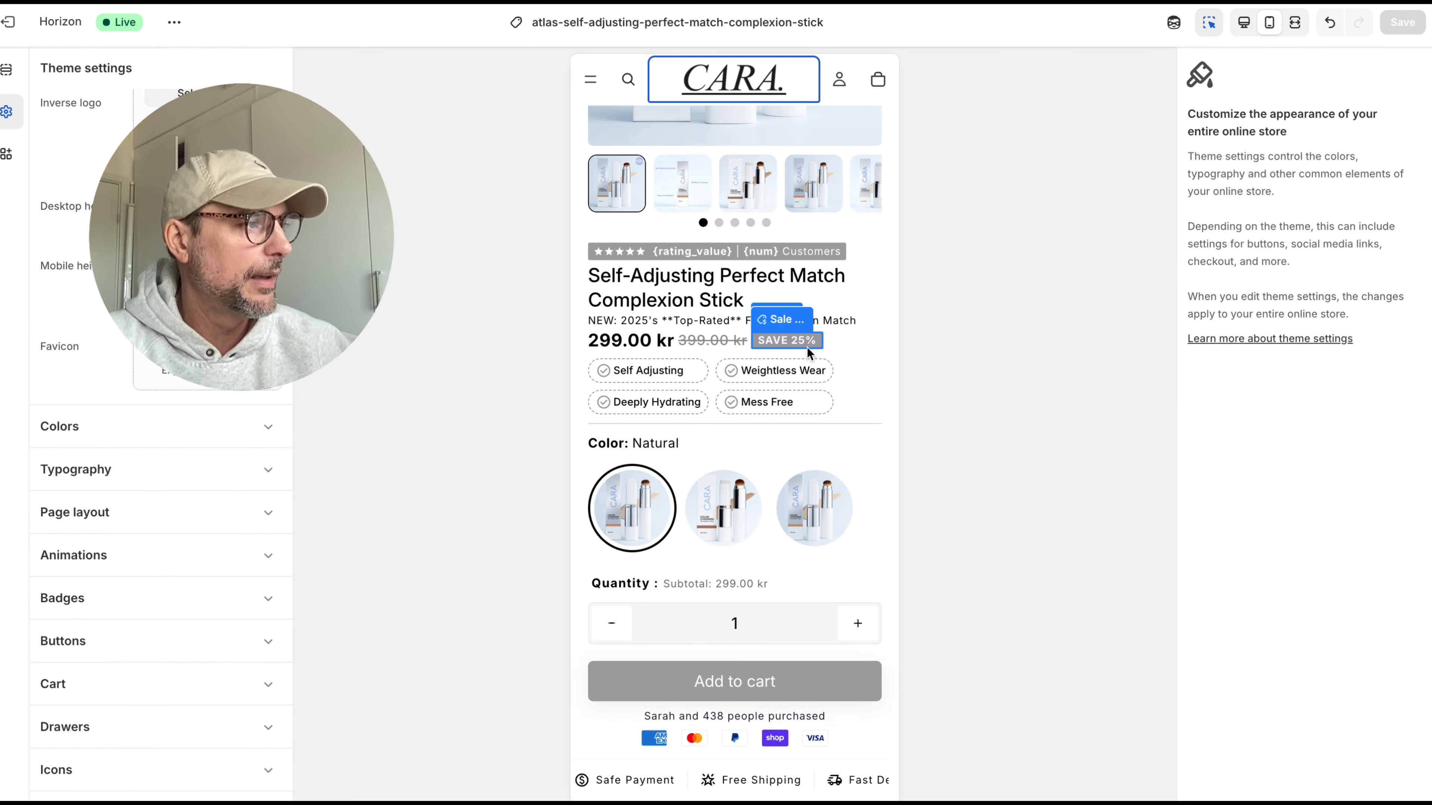
pyautogui.click(846, 342)
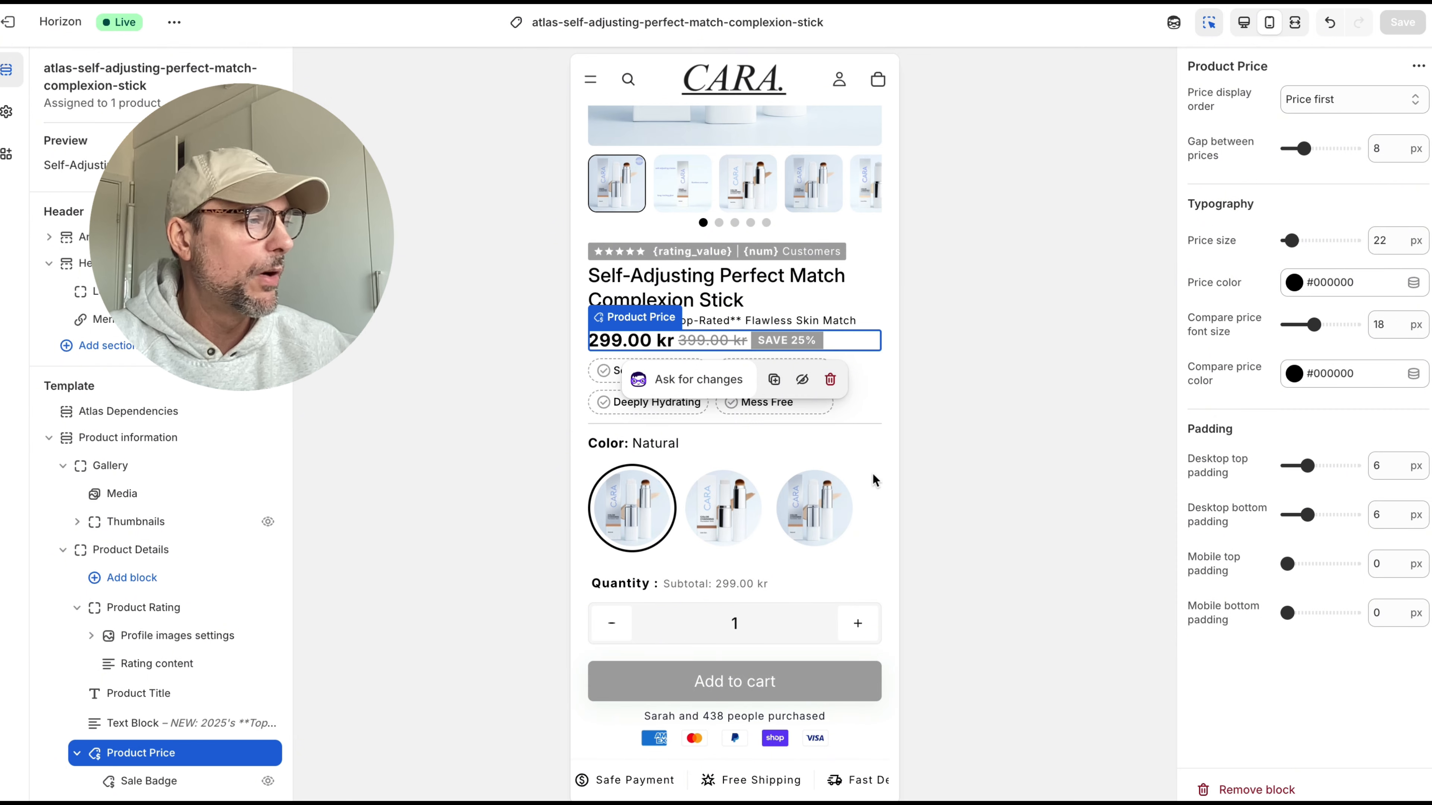
pyautogui.scroll(-10, 868, 463)
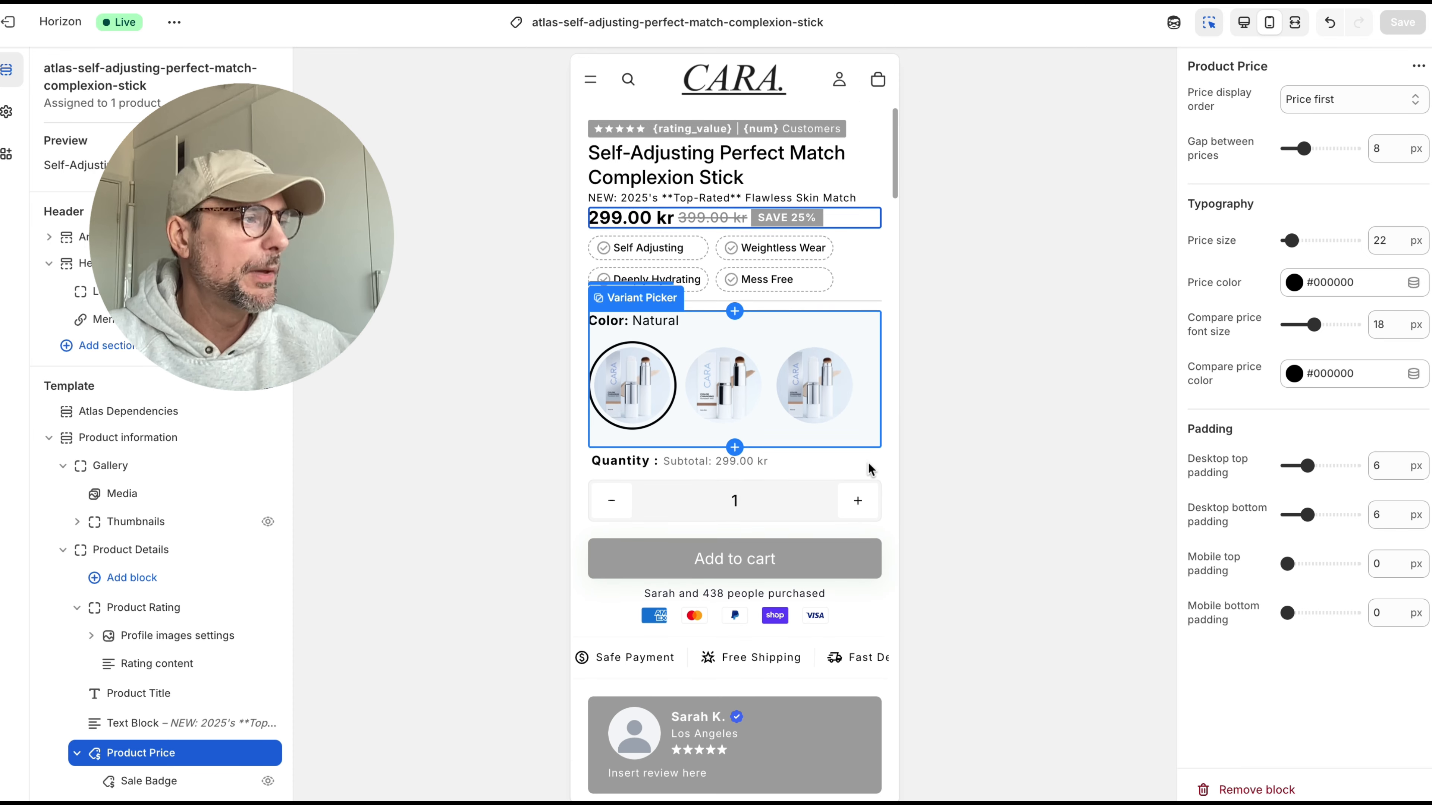
pyautogui.scroll(-10, 869, 462)
pyautogui.scroll(20, 869, 460)
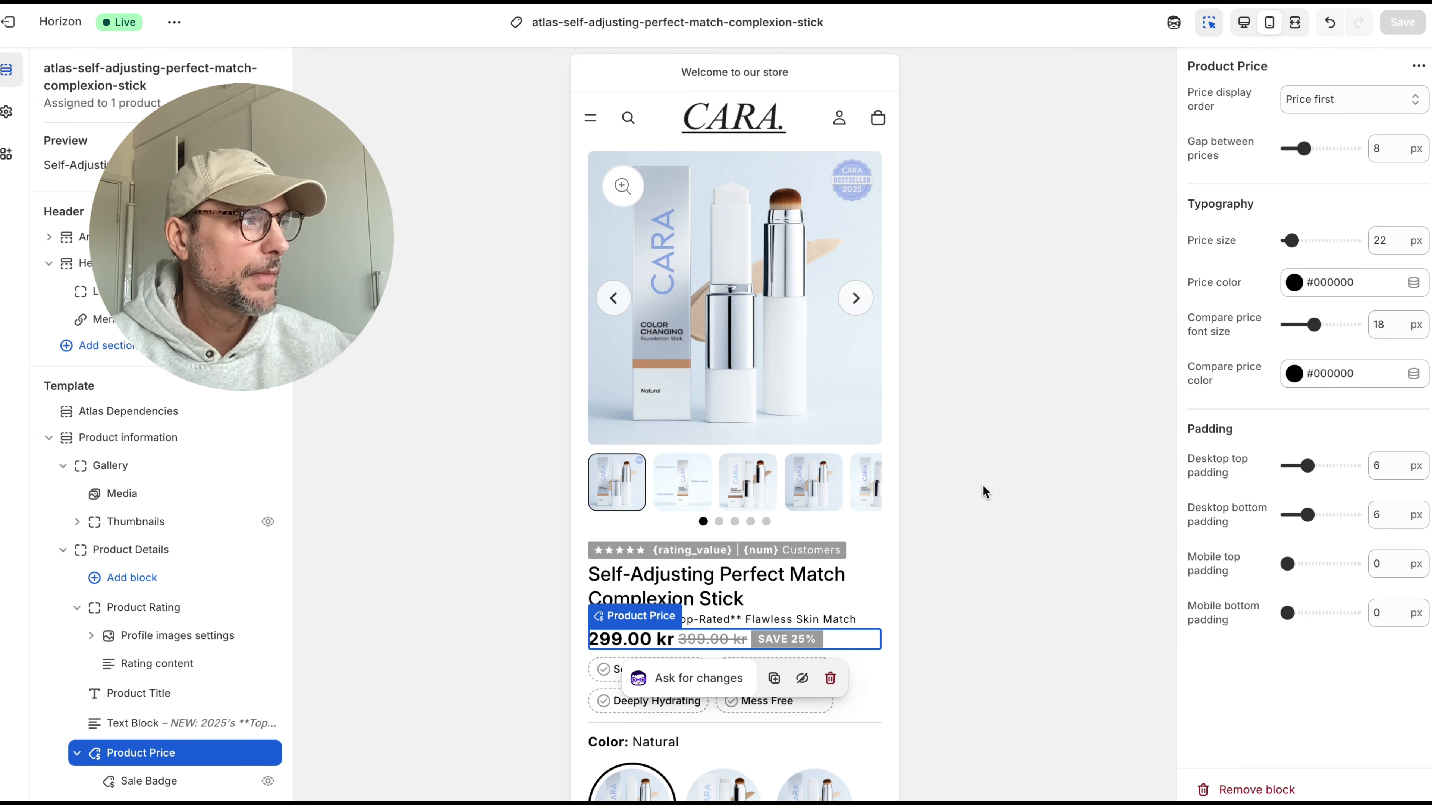